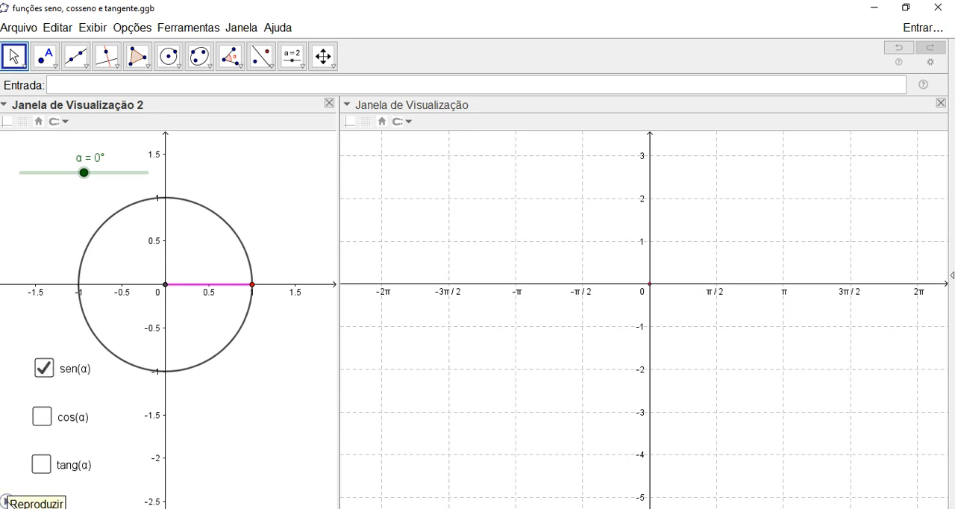
- Animate α to trace the sen(α) curve over its full range, and clear the traces once the animation is paused
left_click(5, 500)
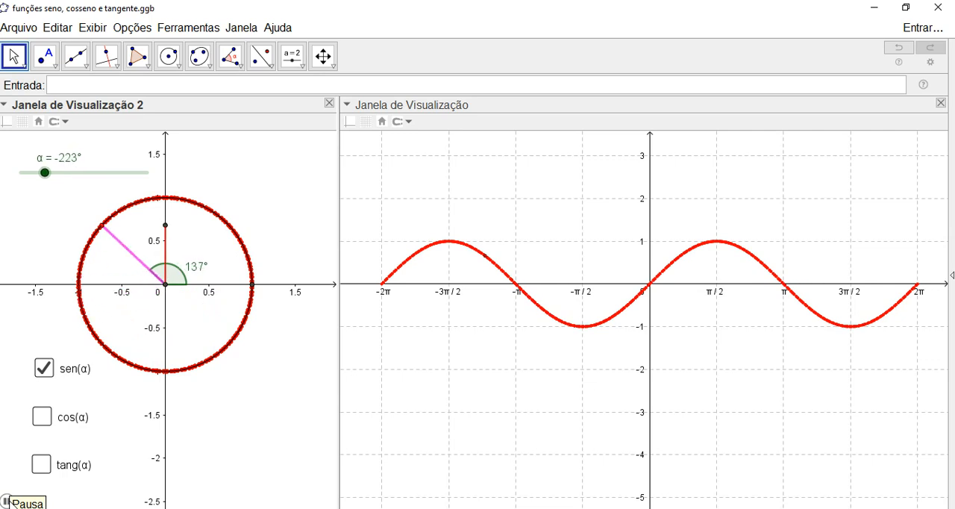
left_click(6, 500)
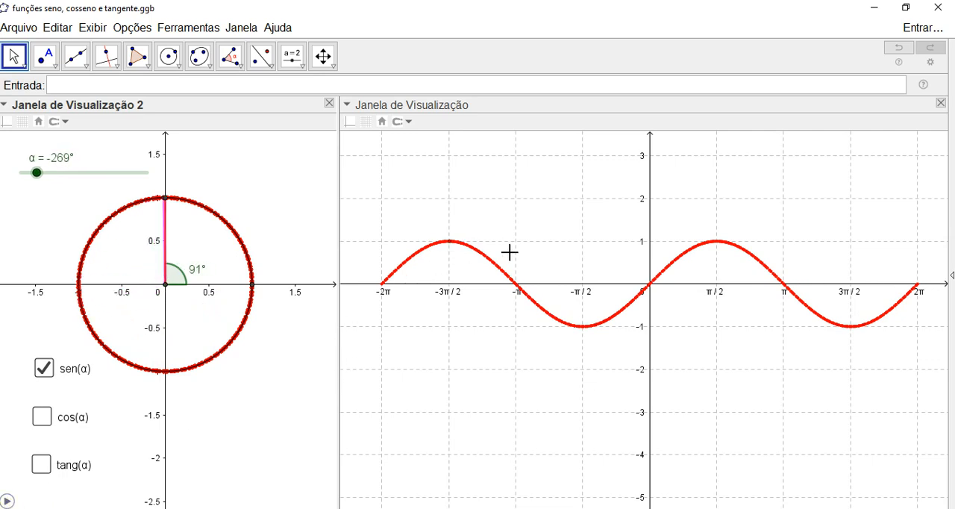
scroll(506, 252, "up", 1)
scroll(507, 252, "down", 1)
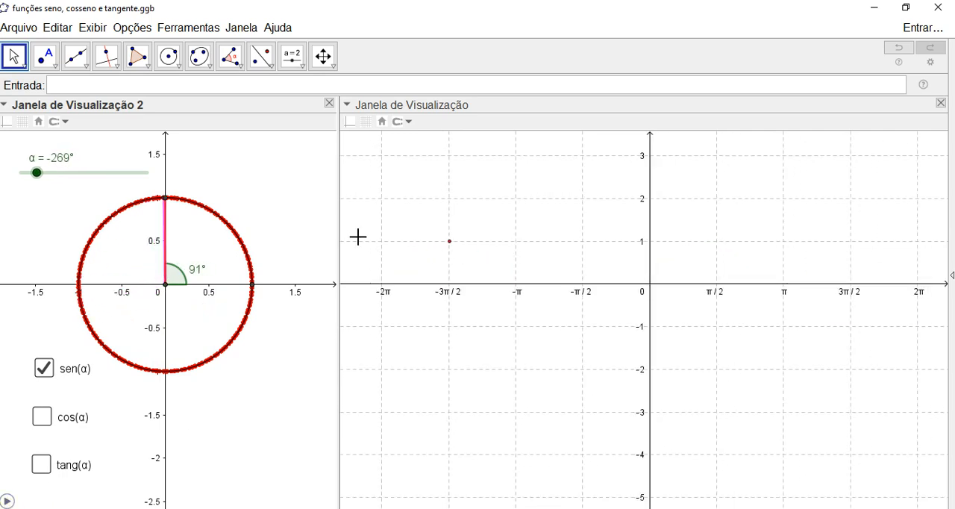
scroll(303, 183, "up", 1)
scroll(303, 183, "down", 1)
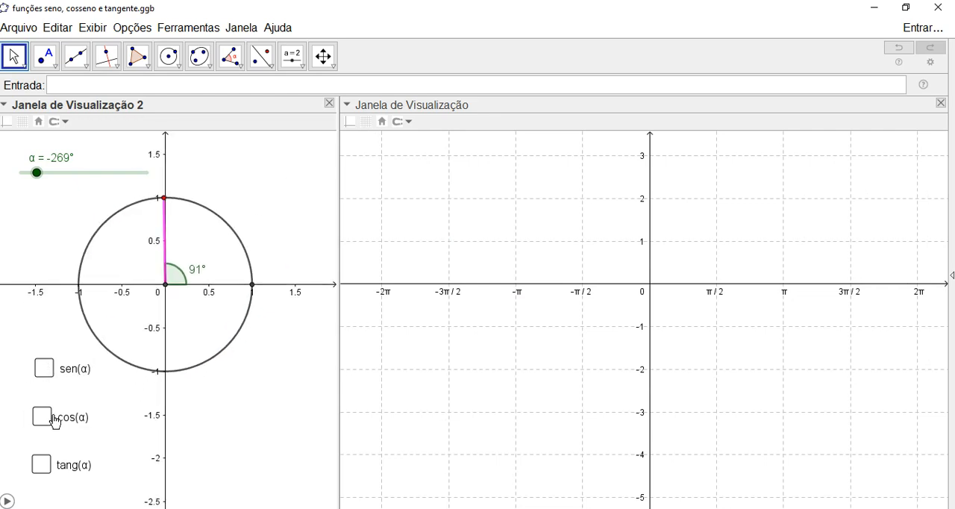
- Show only cos(α) and animate α to trace its curve, clearing the traces once the animation is paused
left_click(6, 501)
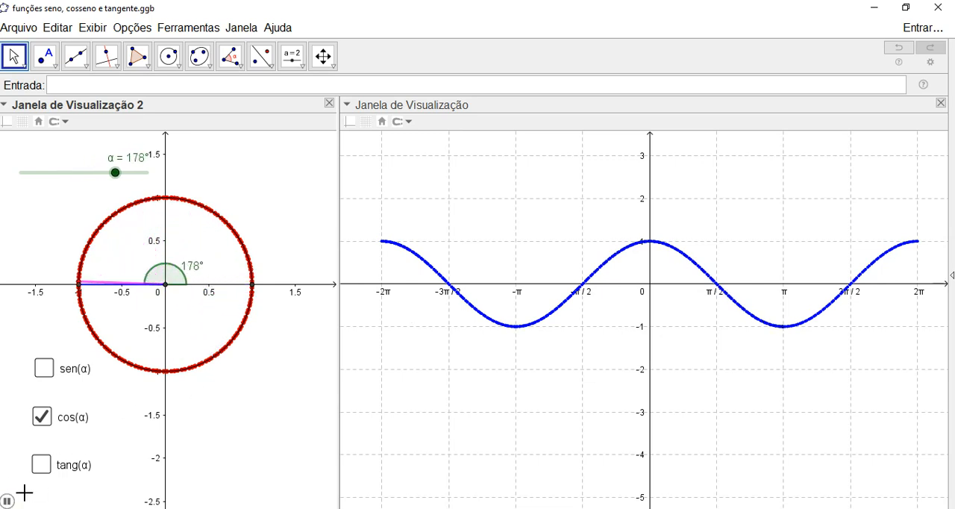
left_click(6, 500)
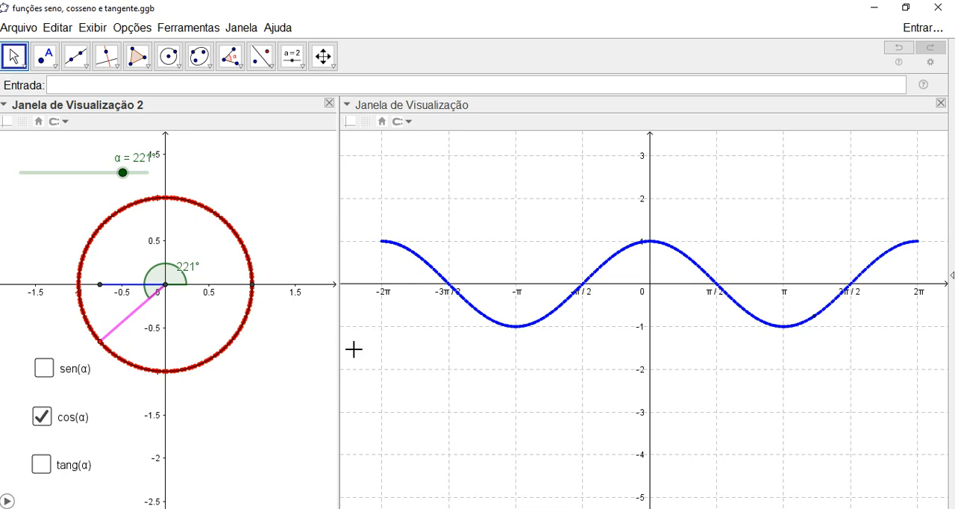
scroll(429, 340, "up", 1)
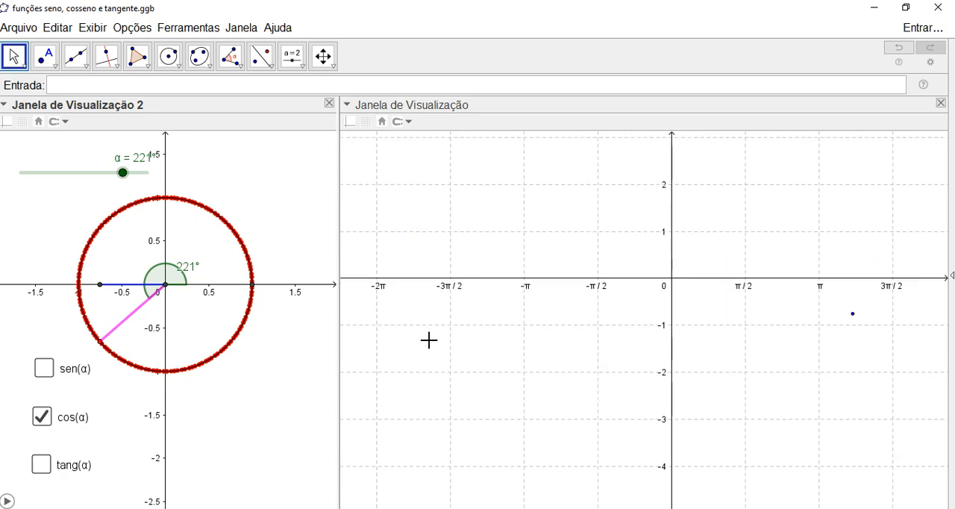
scroll(429, 340, "down", 1)
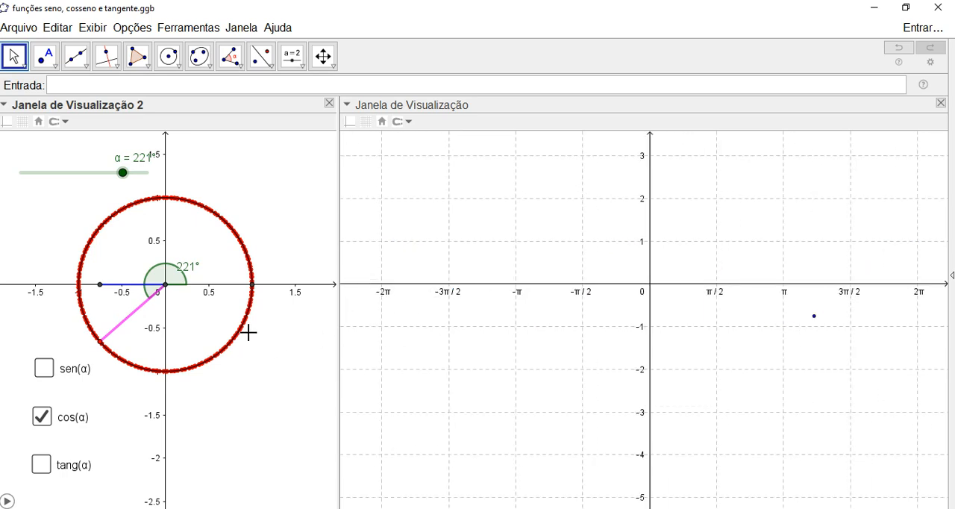
scroll(254, 340, "up", 1)
scroll(255, 340, "down", 1)
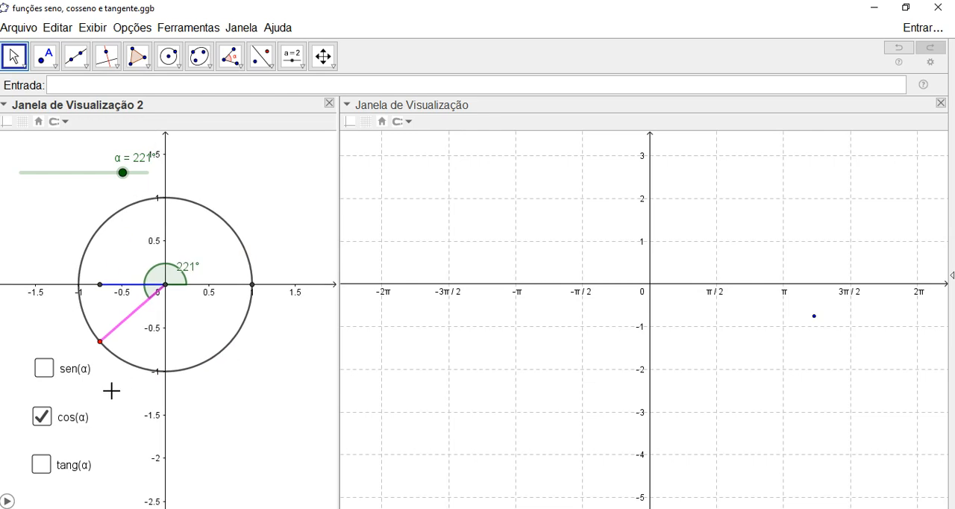
- Show tang(α) and animate α to trace its curve, pausing the animation once the curve is complete
left_click(43, 464)
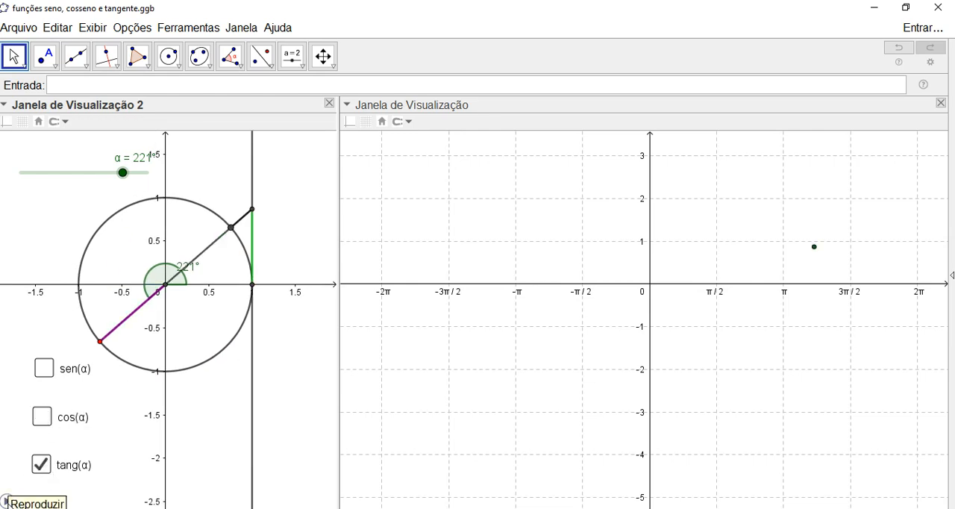
left_click(7, 501)
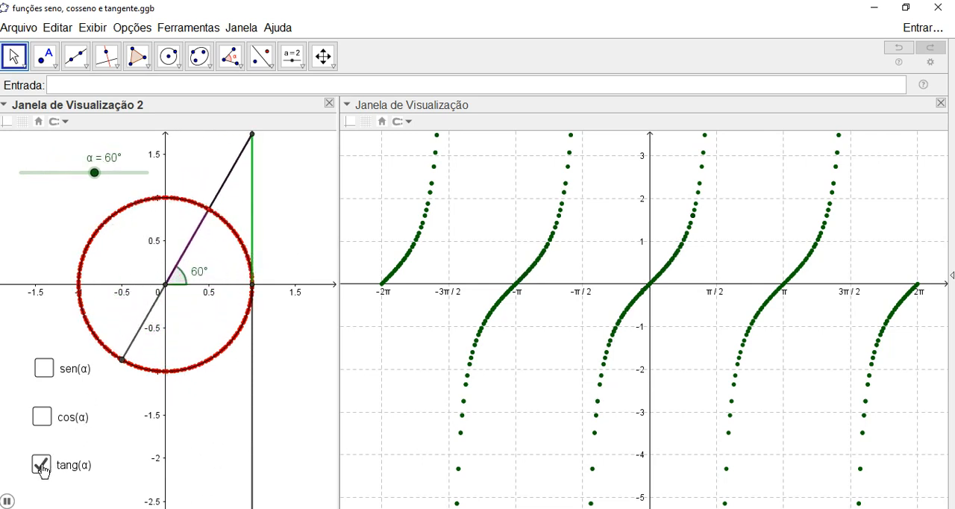
left_click(42, 466)
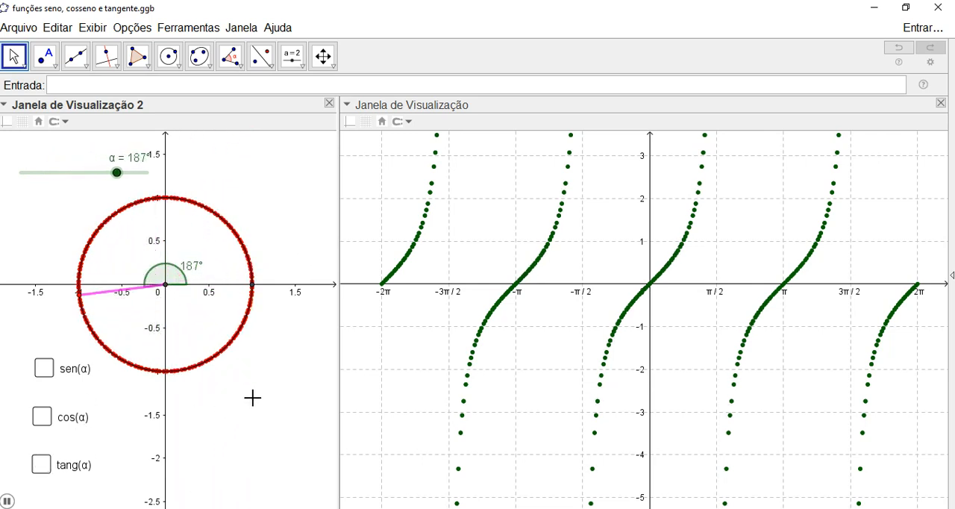
left_click(45, 469)
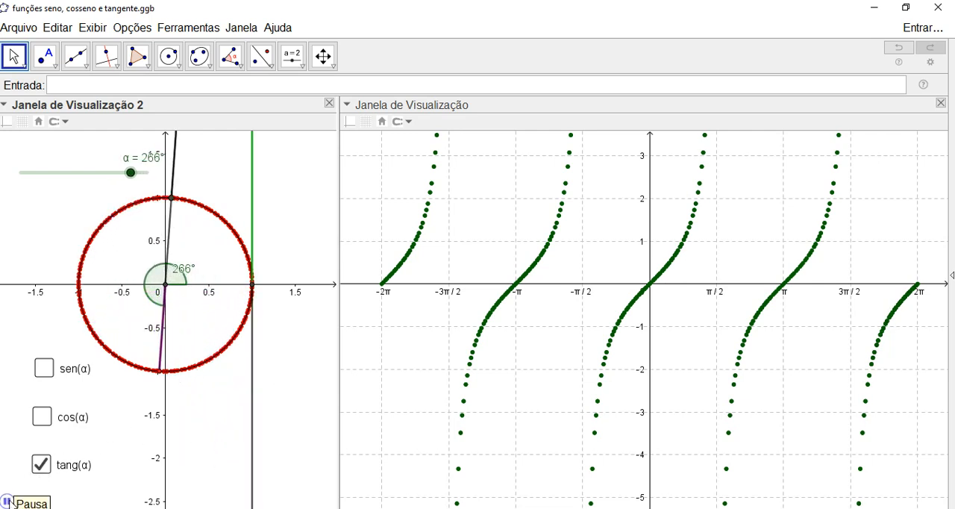
left_click(8, 501)
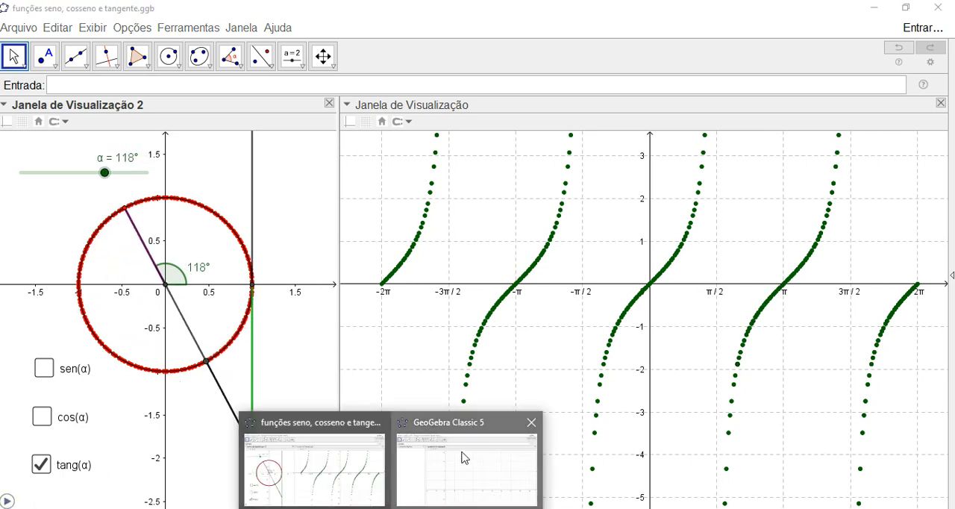
- Switch to the blank GeoGebra Classic 5 window and display Janela de Visualização 2
left_click(461, 452)
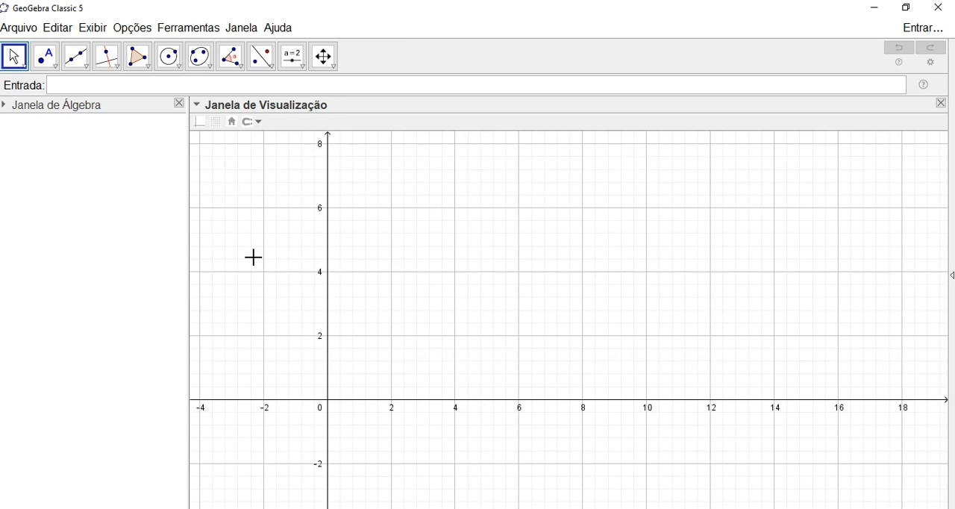
left_click(96, 33)
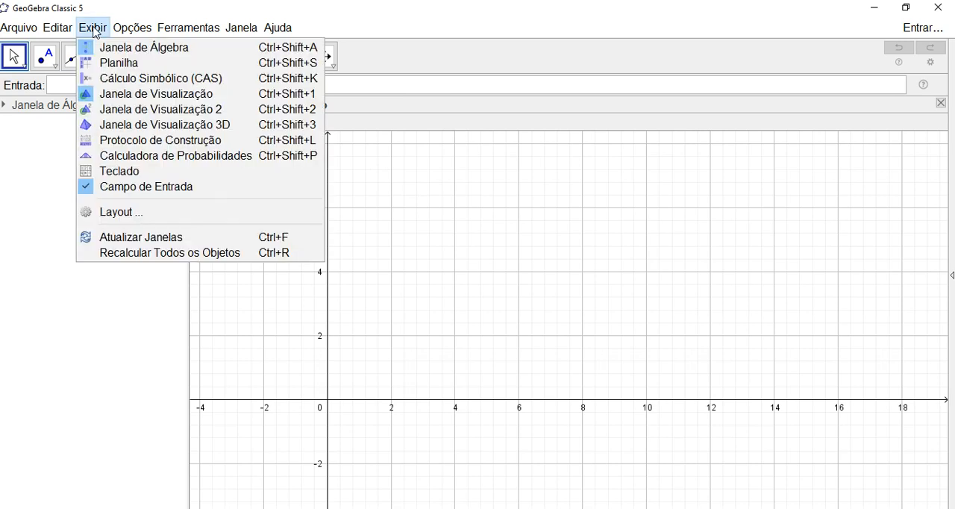
left_click(121, 115)
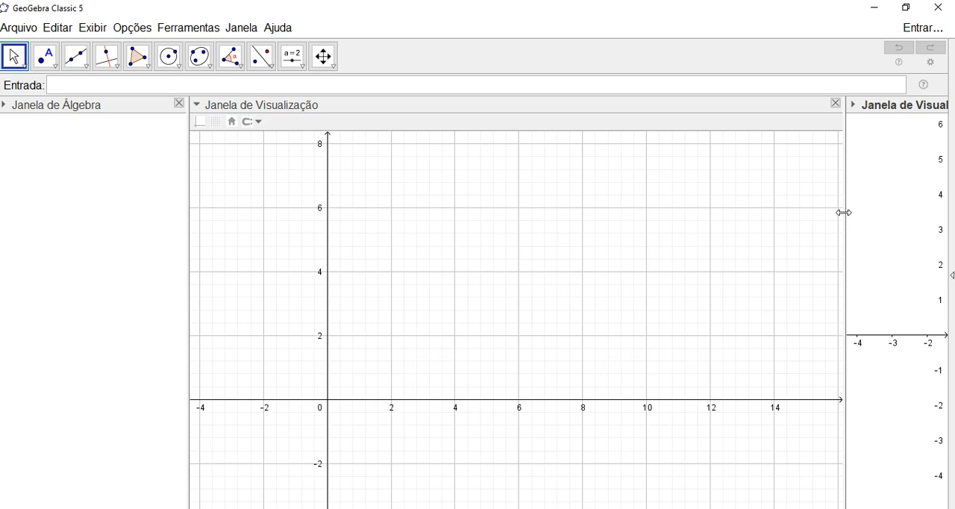
- Widen Janela de Visualização 2 to about half the window and reposition the axes in both graphics views
left_click_drag(807, 218, 515, 237)
left_click_drag(611, 223, 623, 247)
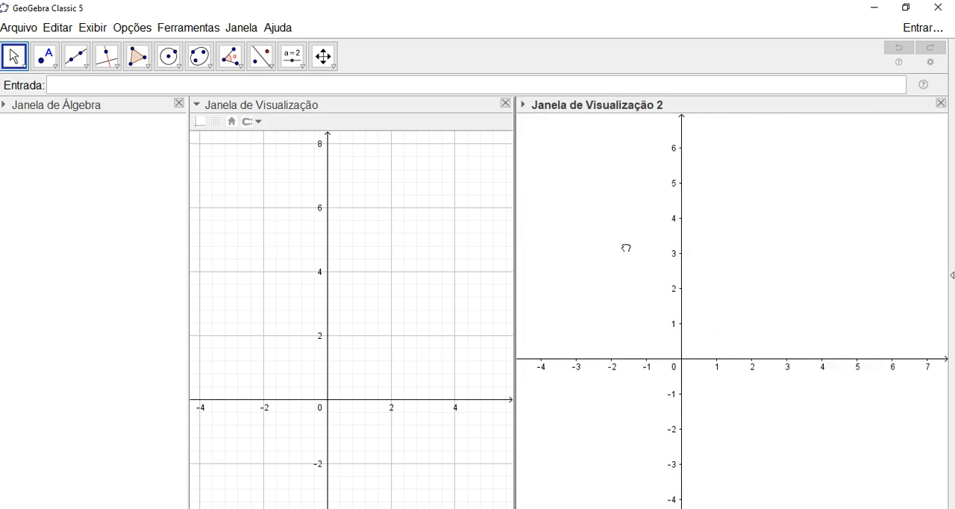
left_click_drag(422, 238, 420, 211)
left_click_drag(515, 211, 461, 216)
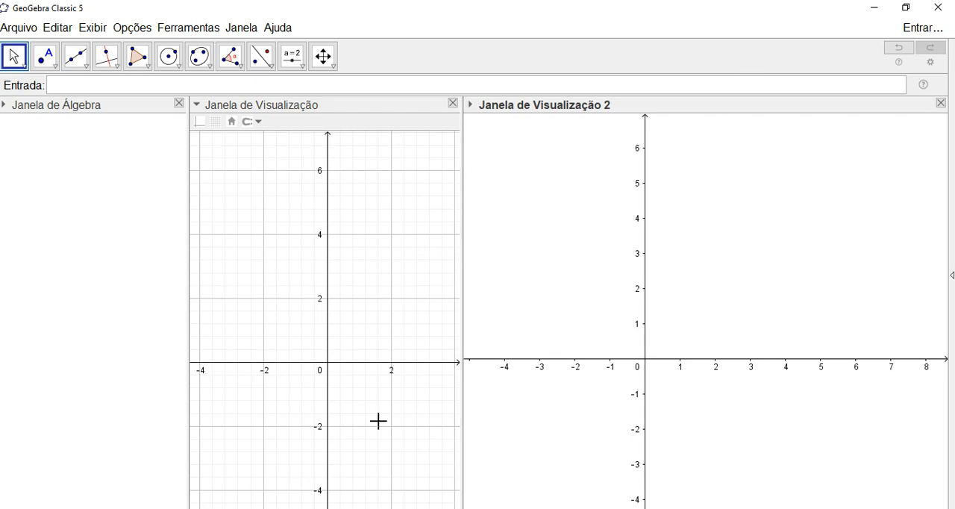
- Compare the new layout with the finished file funções seno, cosseno e tangente.ggb and return to the blank window
mouse_move(457, 506)
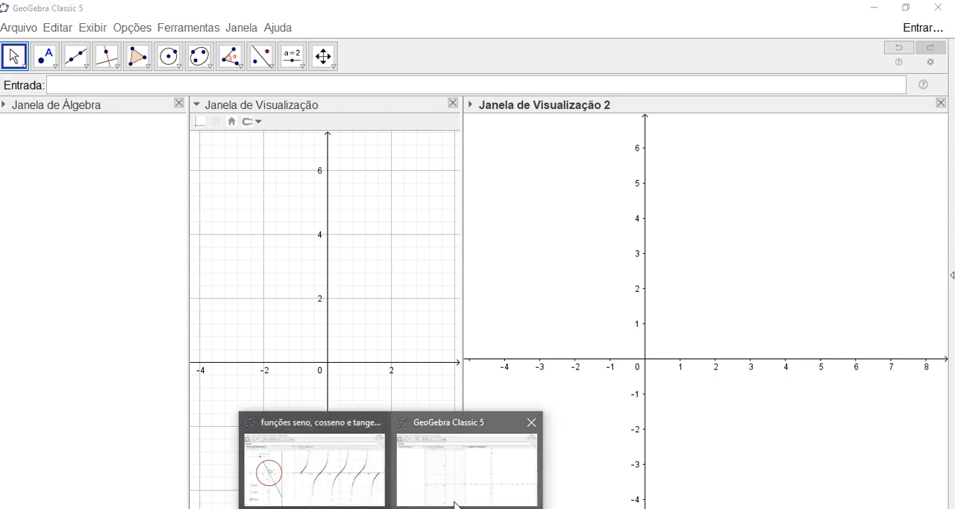
left_click(343, 470)
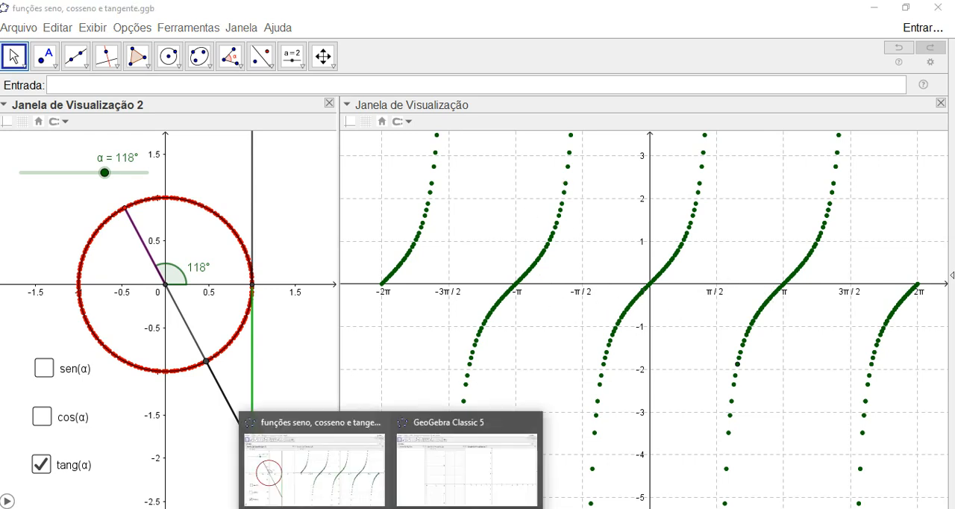
left_click(515, 460)
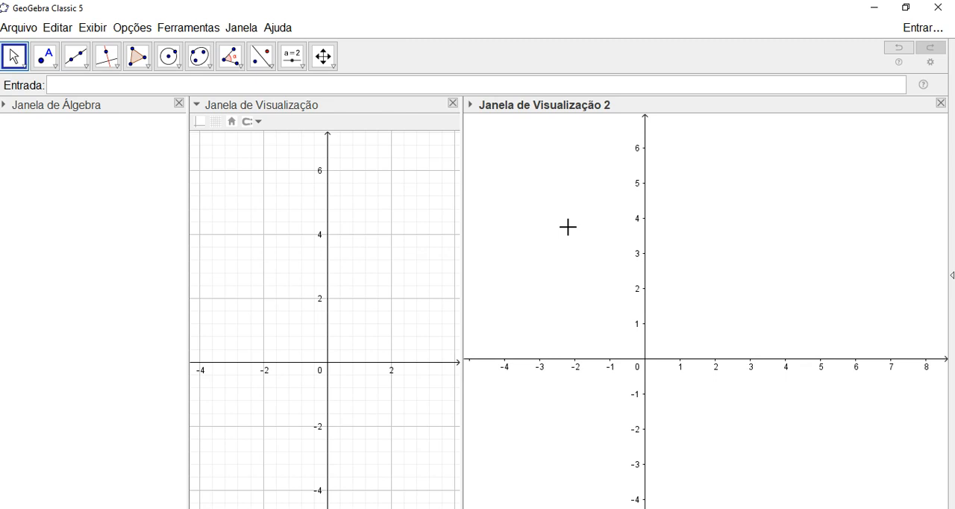
- Set the x-axis distance of Janela de Visualização 2 to π/2 in its preferences
right_click(564, 199)
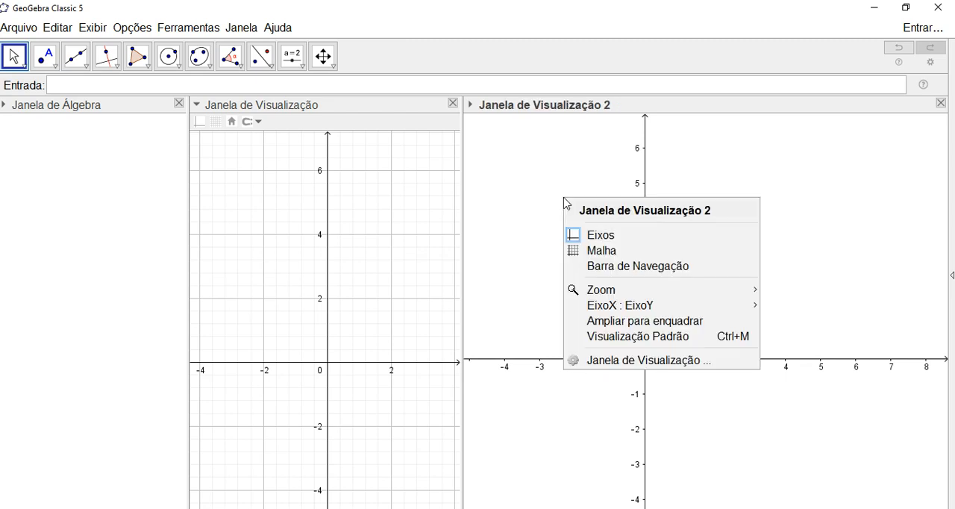
left_click(628, 361)
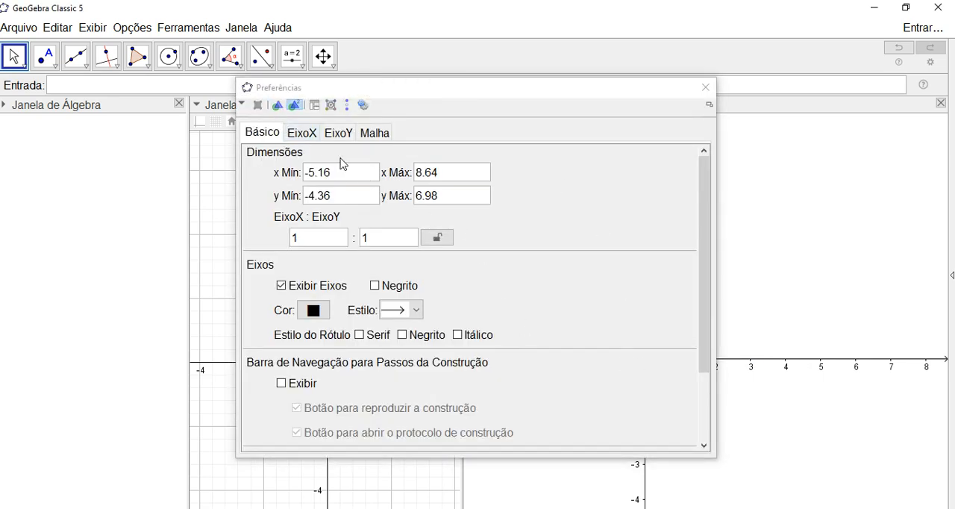
left_click_drag(402, 103, 490, 98)
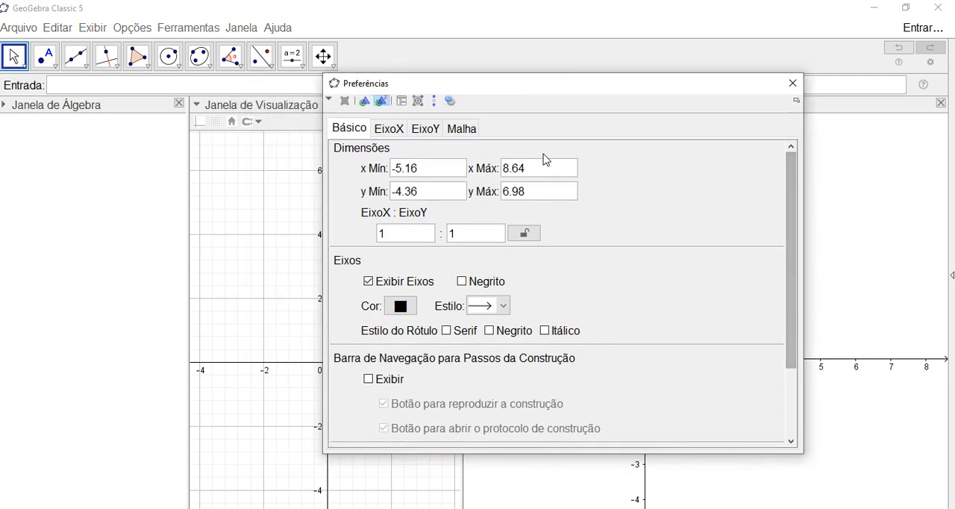
left_click(395, 132)
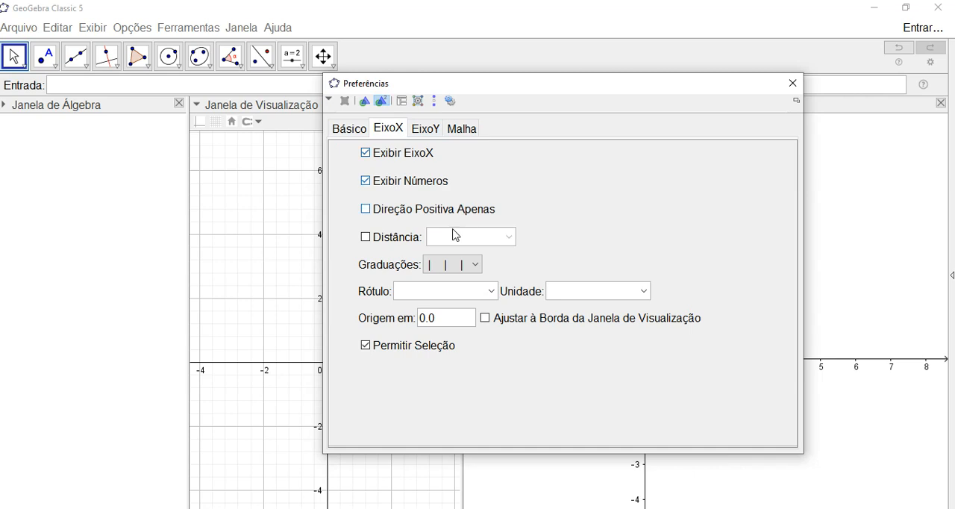
left_click(366, 239)
left_click(508, 237)
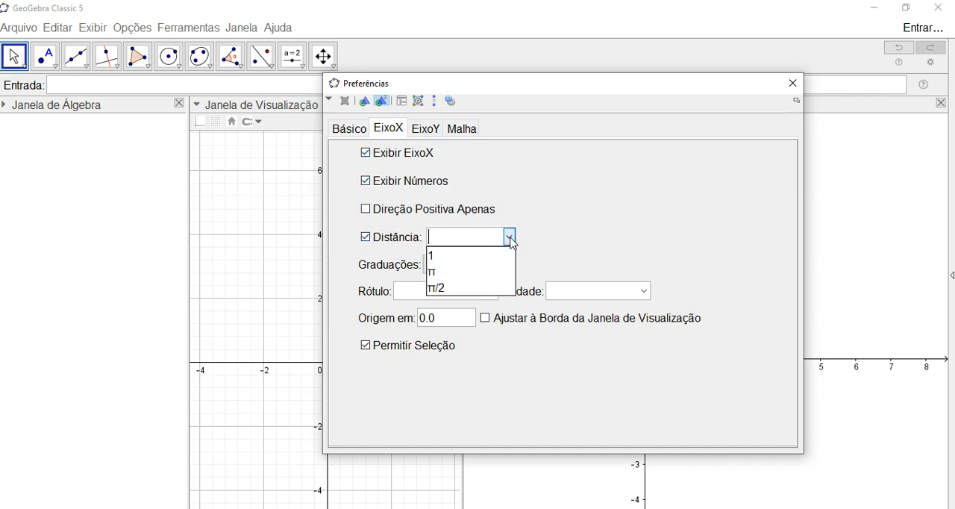
left_click(442, 288)
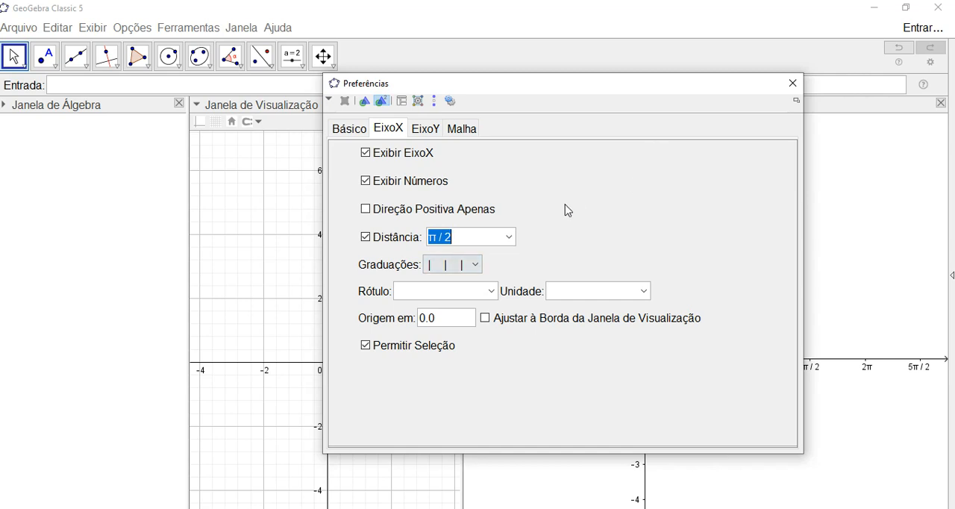
left_click_drag(567, 85, 499, 82)
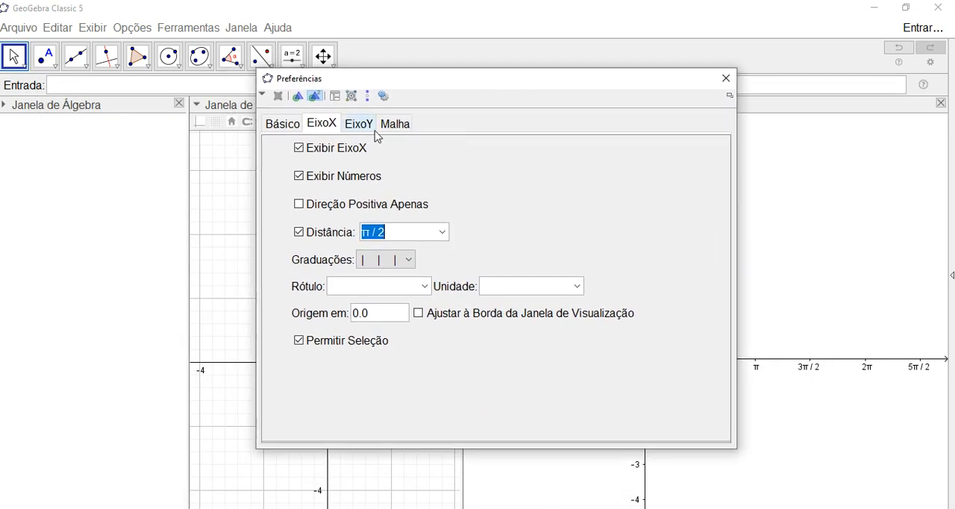
- Review the EixoY settings of Janela de Visualização 2 and close the preferences
left_click(364, 127)
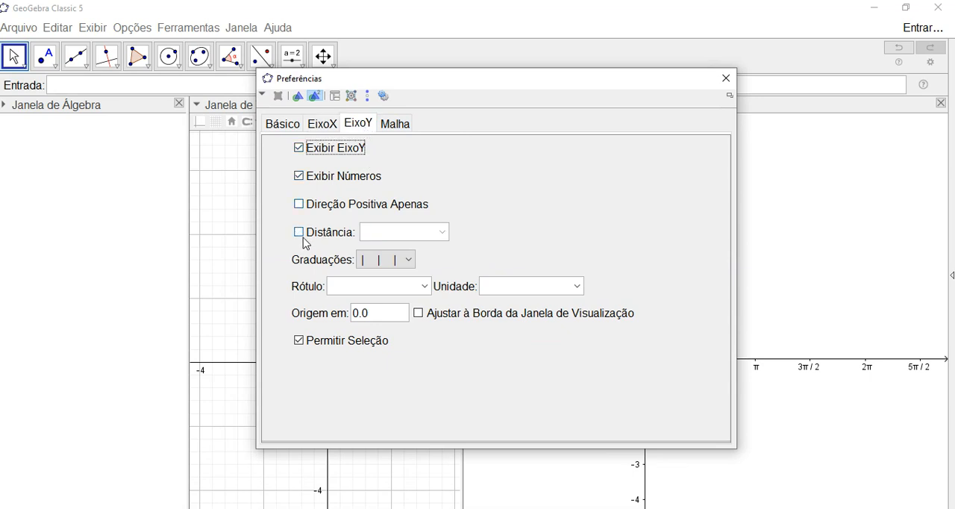
left_click_drag(547, 96, 531, 83)
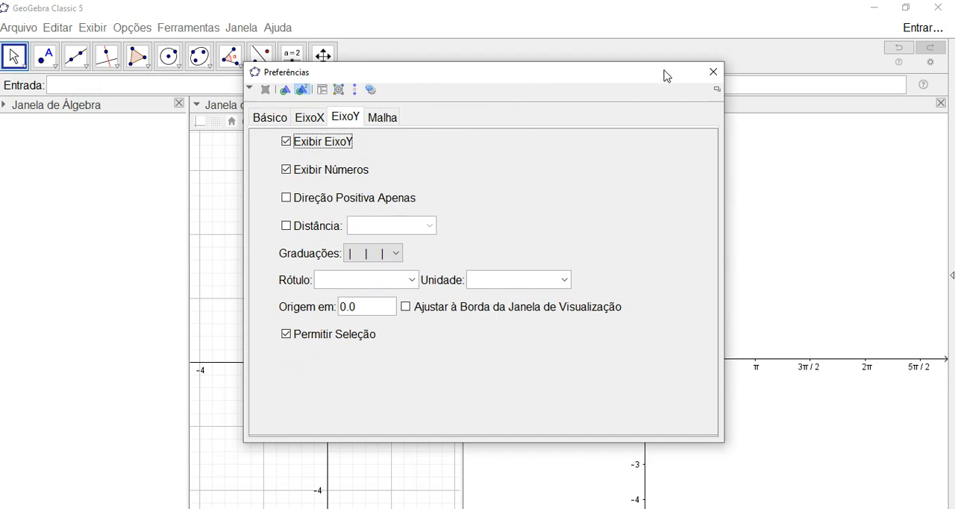
left_click(713, 72)
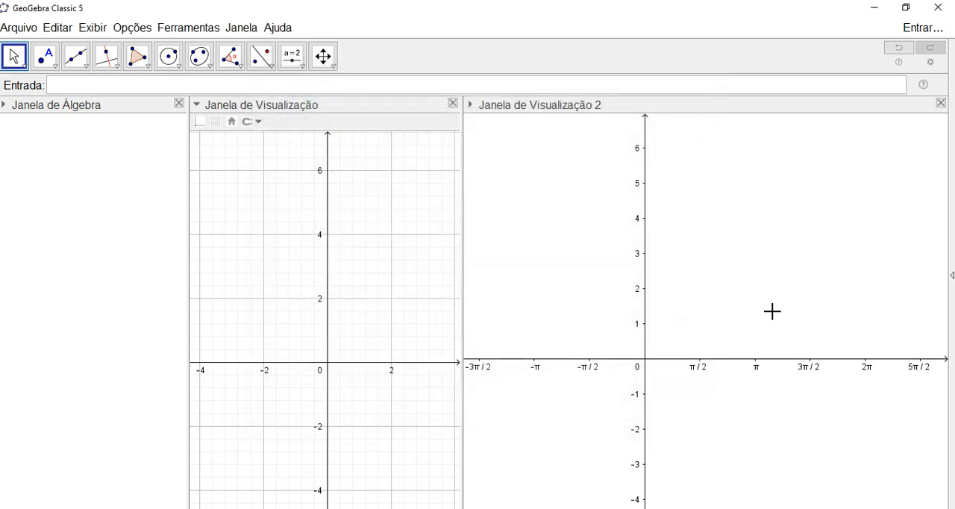
- Close Janela de Visualização 2 so that only the main graphics view remains beside Janela de Álgebra
left_click_drag(733, 286, 752, 286)
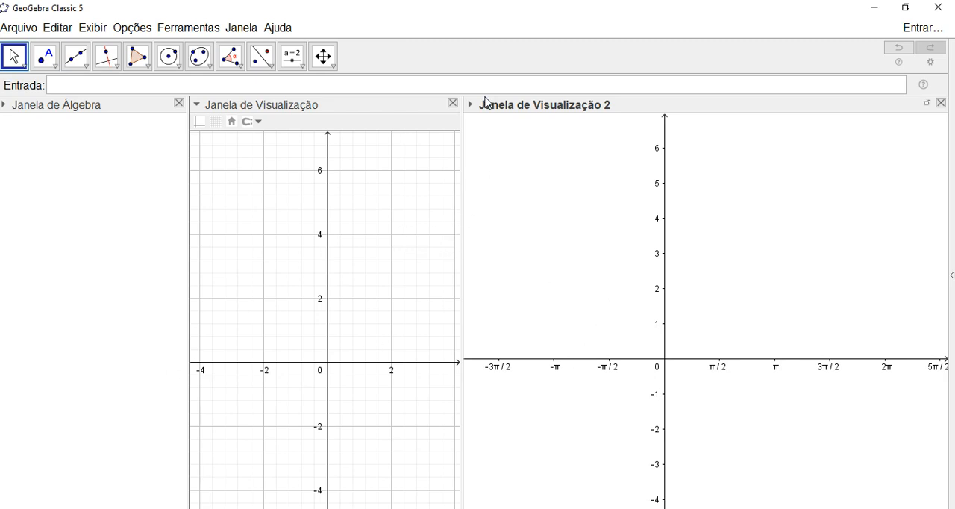
left_click_drag(463, 231, 532, 231)
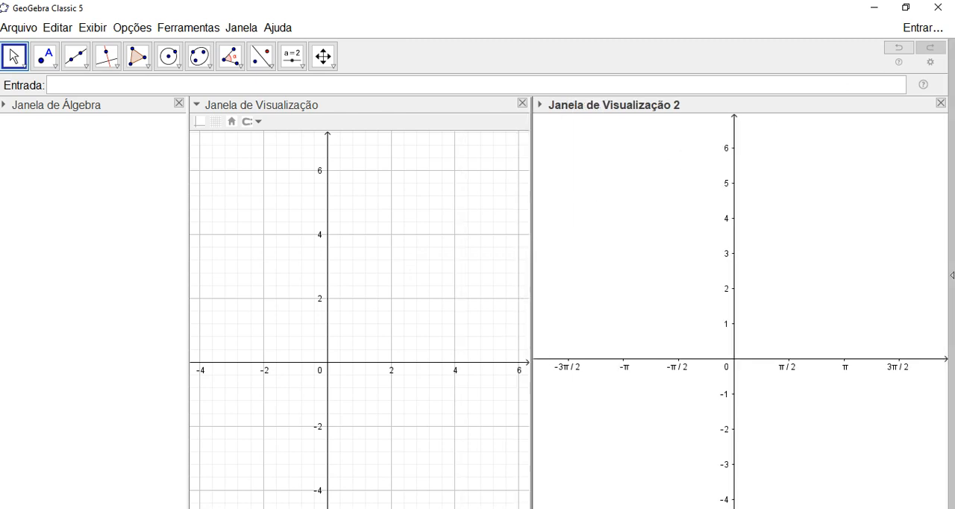
left_click(941, 103)
left_click_drag(365, 233, 395, 215)
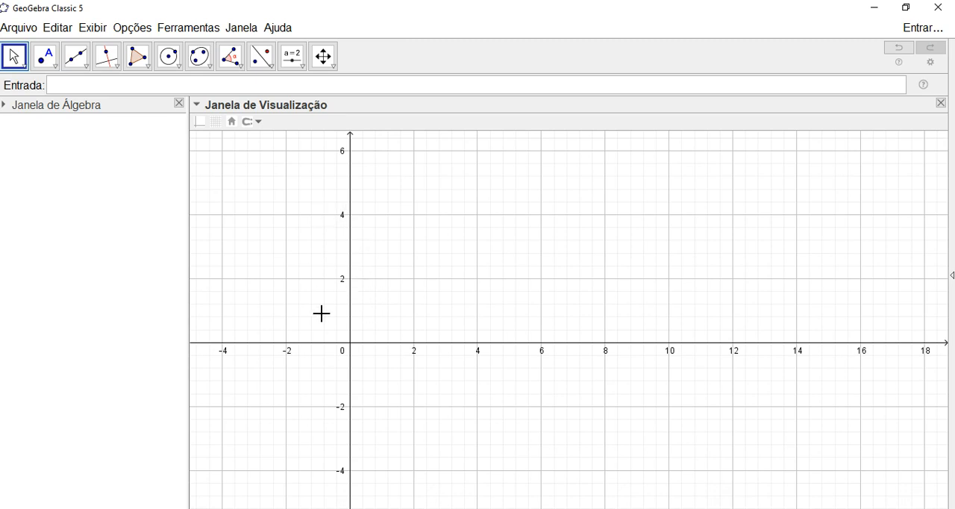
- Draw a circle centred at the origin with radius 1 using Círculo: Centro & Raio
left_click(173, 60)
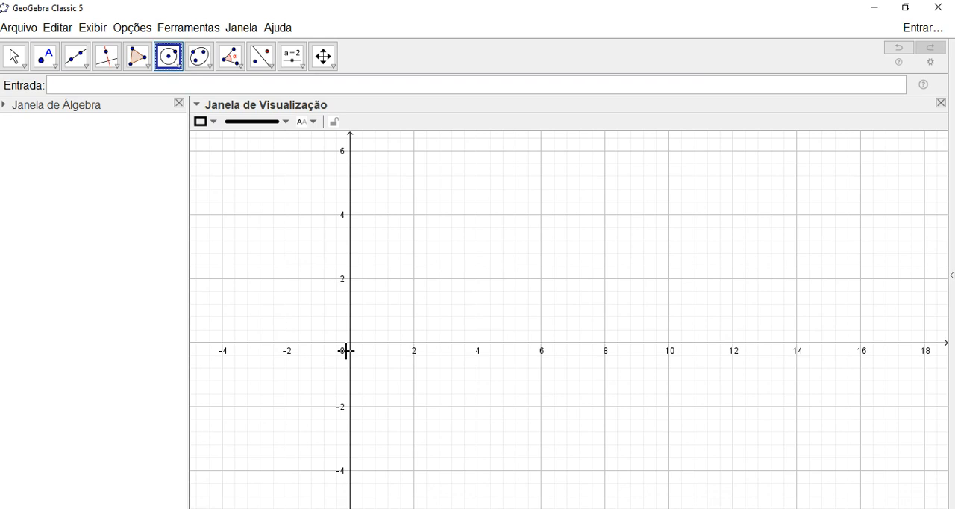
left_click(179, 65)
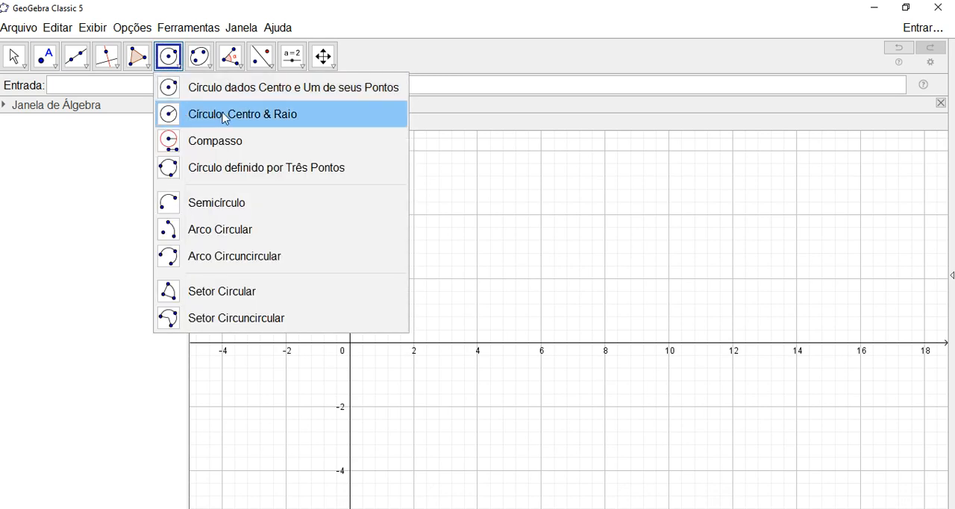
left_click(226, 116)
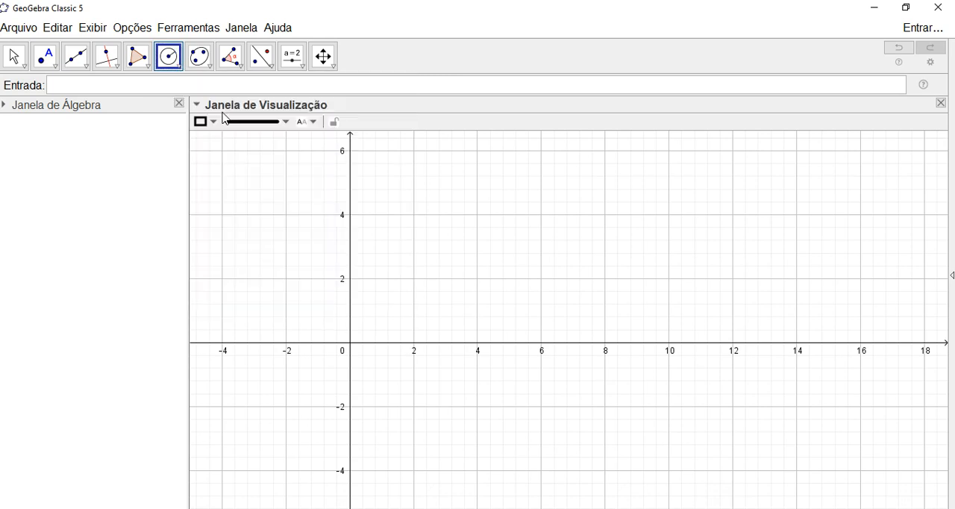
left_click(351, 345)
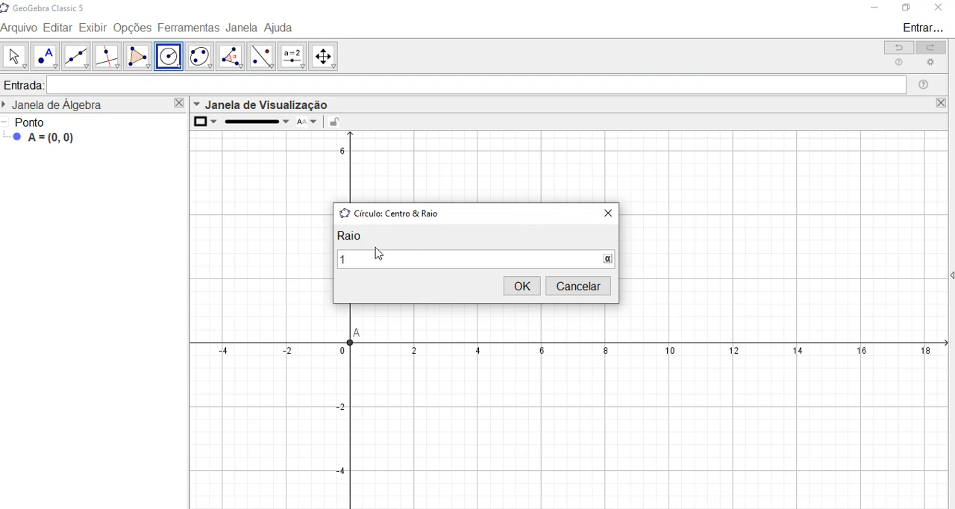
left_click(524, 290)
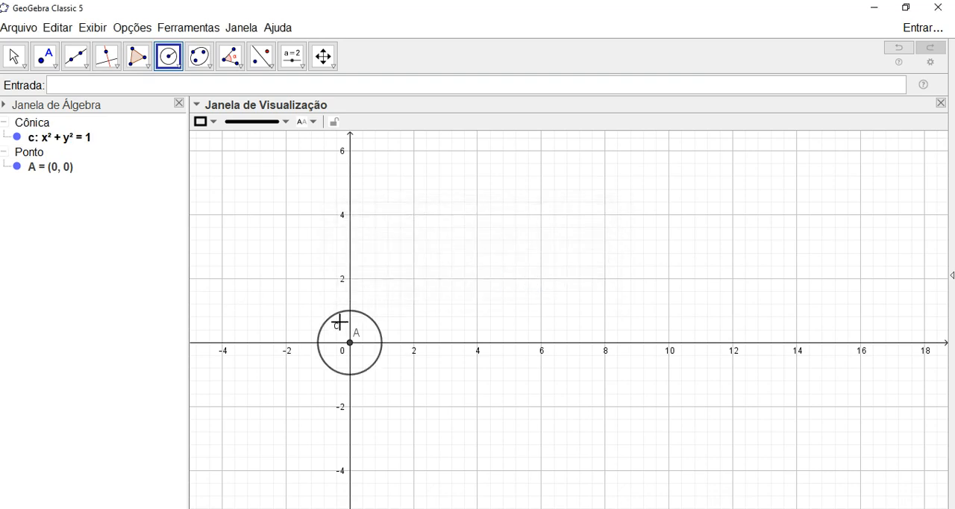
key("Escape")
- Create an angle slider α ranging from -360° to 360° in increments of 1°, placed above the circle near the graphics view's upper edge
scroll(323, 264, "up", 2)
scroll(323, 265, "up", 3)
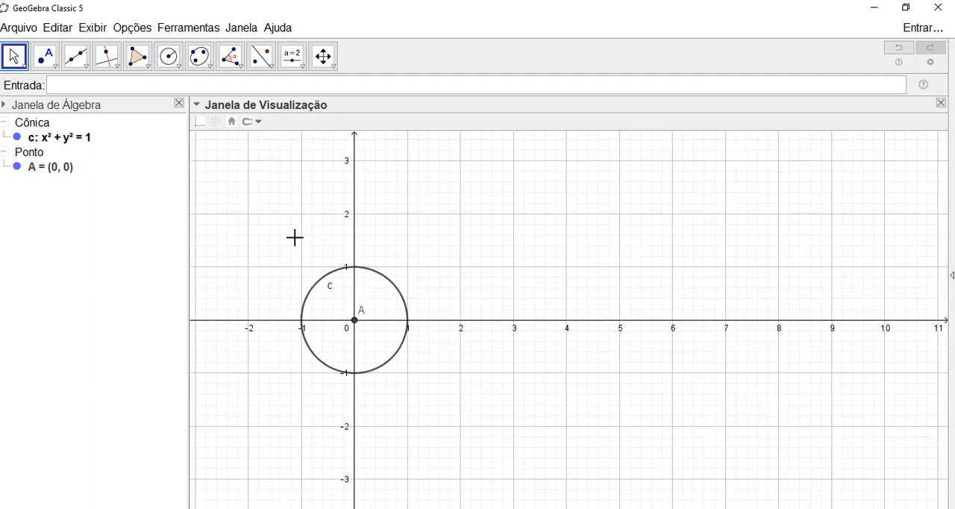
scroll(295, 237, "up", 2)
mouse_move(292, 218)
left_mouse_down()
mouse_move(285, 197)
mouse_move(300, 225)
left_mouse_up()
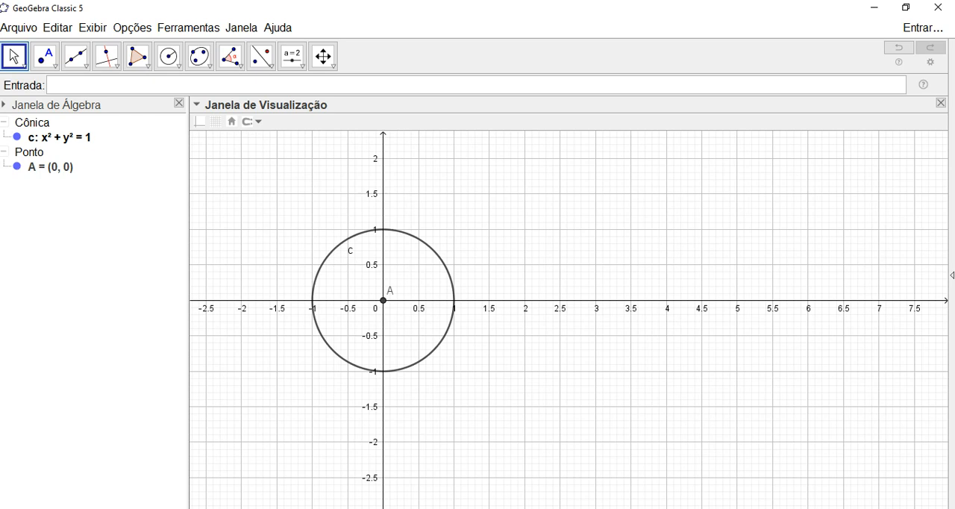
left_click_drag(288, 213, 266, 213)
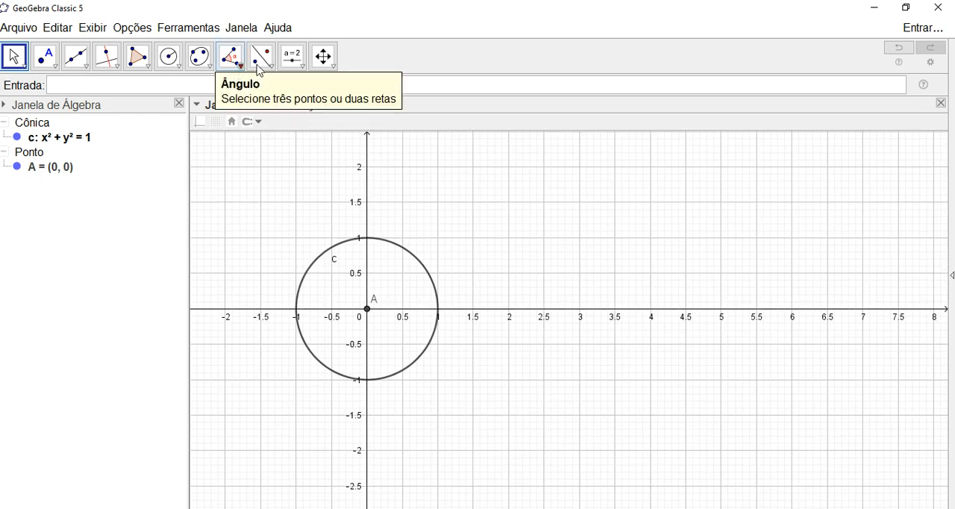
left_click(296, 64)
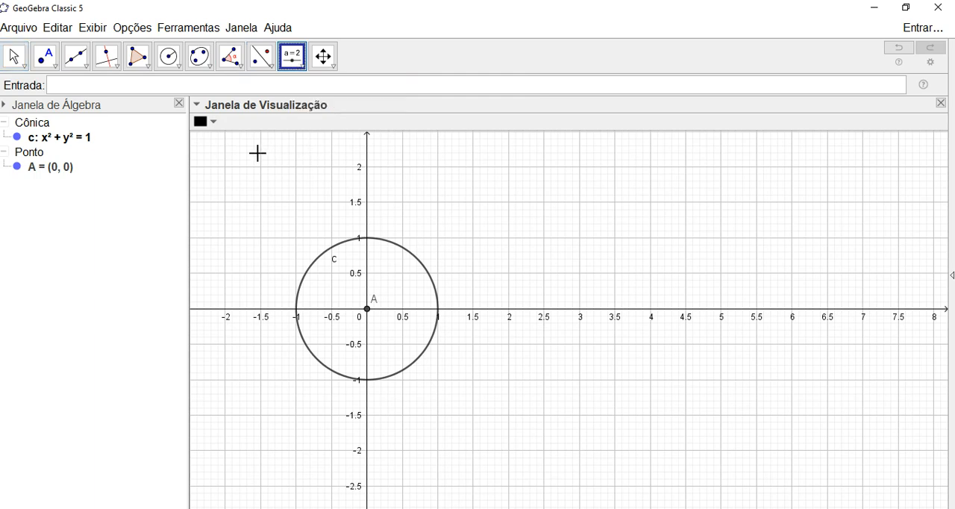
left_click(230, 157)
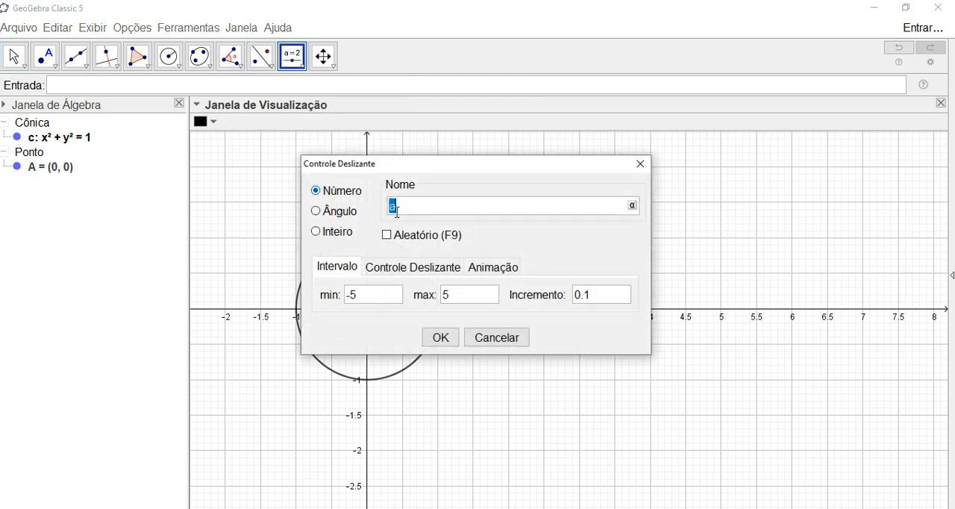
left_click(320, 215)
left_click(392, 296)
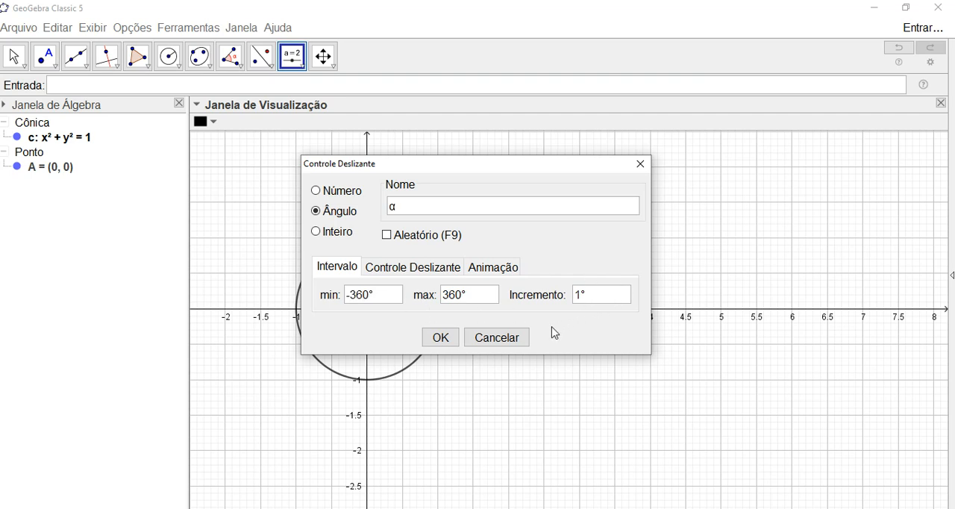
left_click(440, 338)
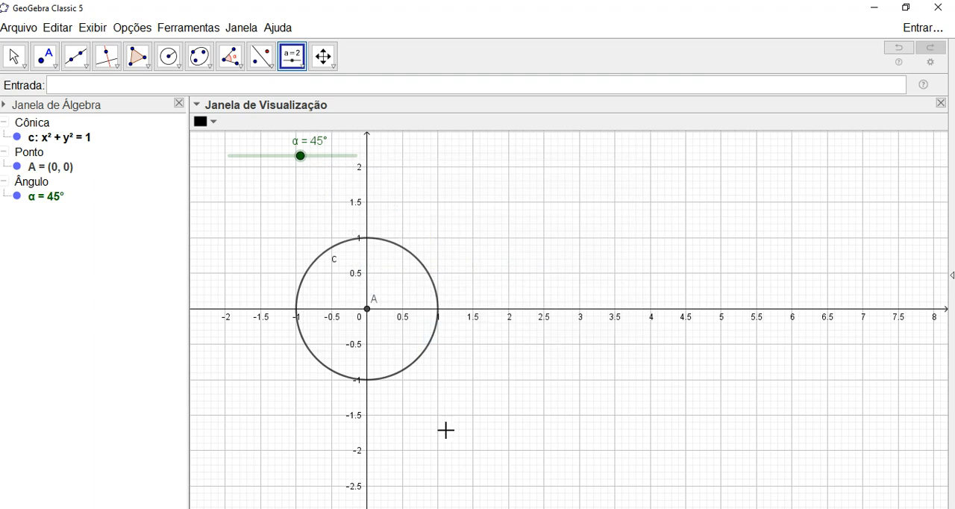
- Mark the intersection points of the unit circle with the x-axis
left_click(232, 63)
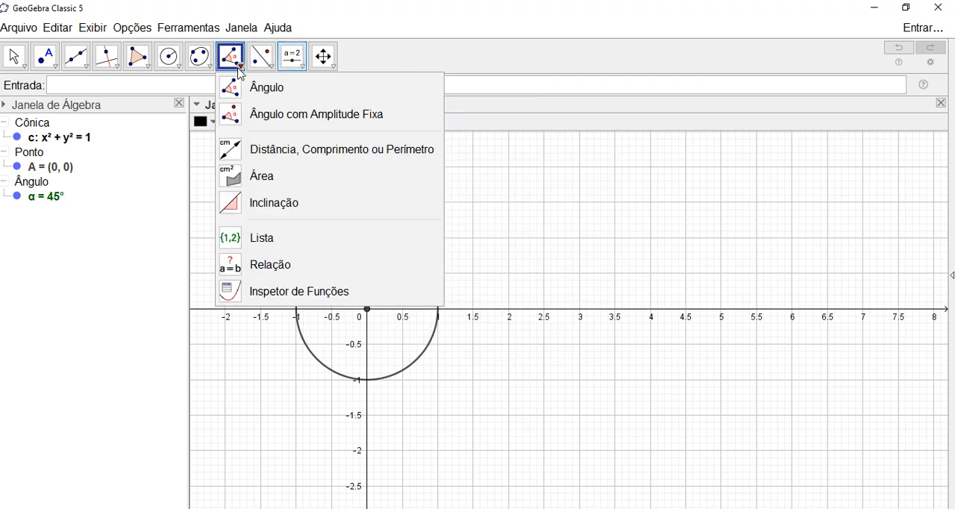
left_click(261, 119)
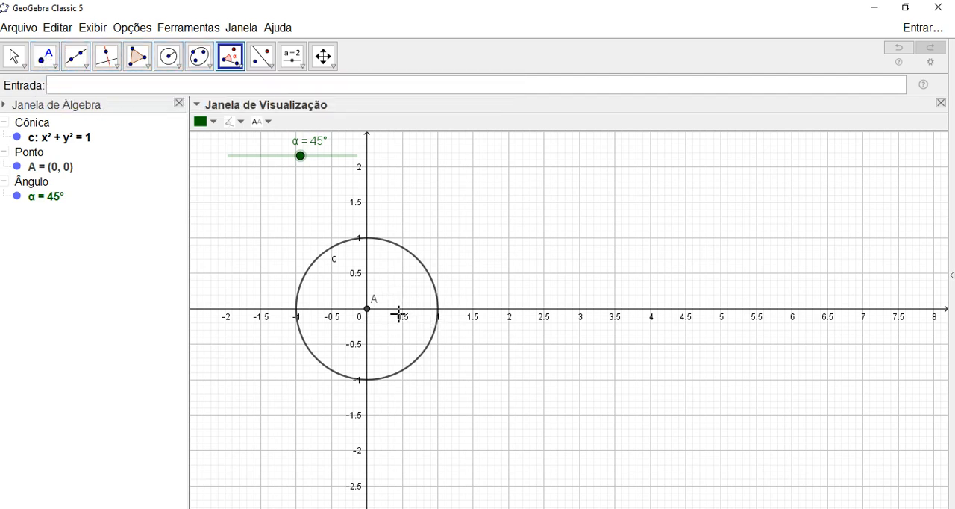
left_click(45, 58)
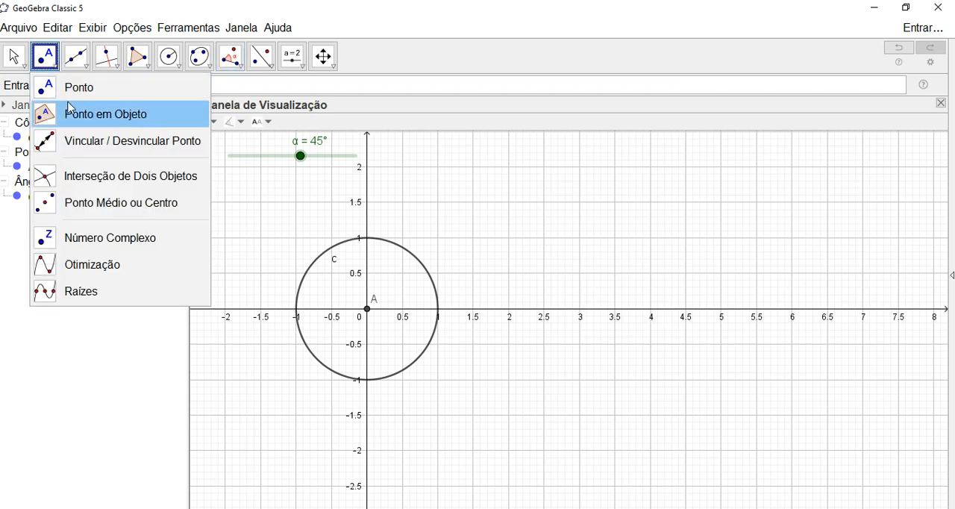
left_click(88, 179)
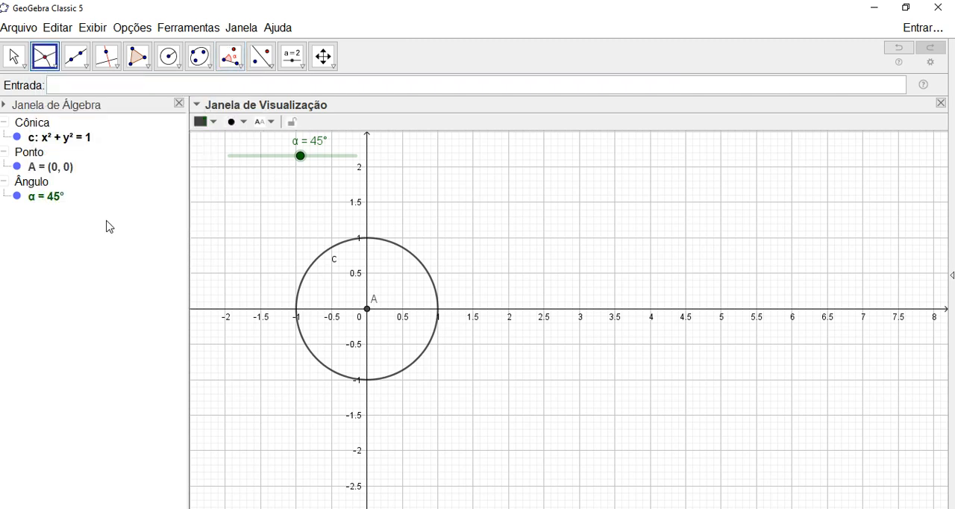
left_click(435, 294)
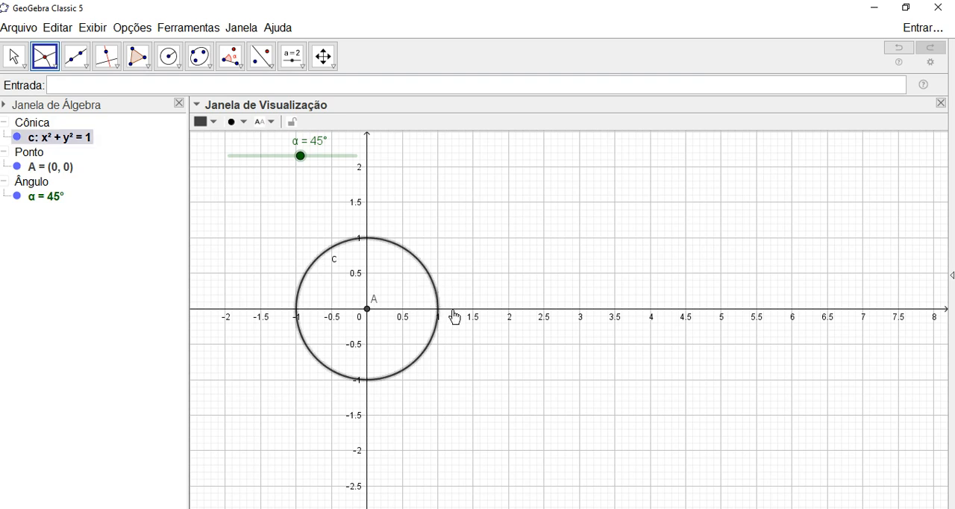
left_click(452, 315)
key("Escape")
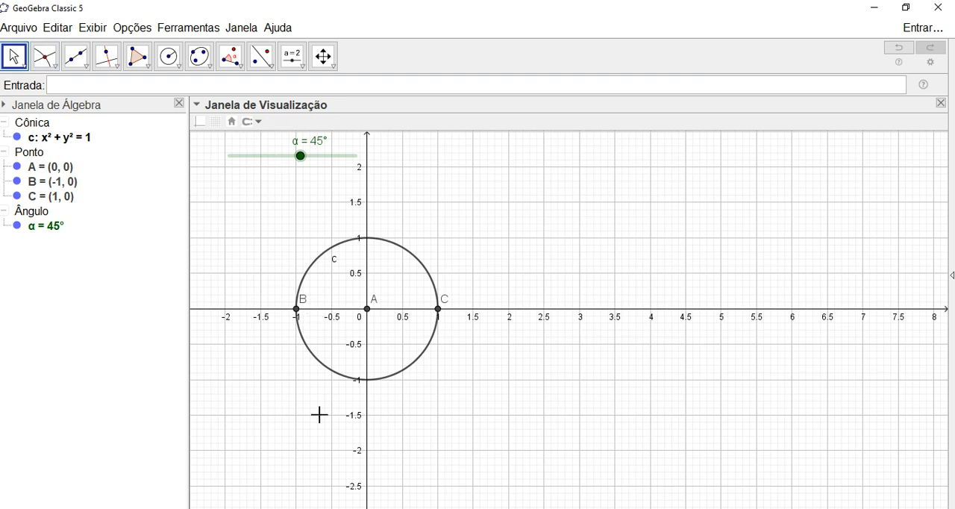
- Construct a counterclockwise angle of fixed size α from point C about the circle's centre A
left_click(237, 65)
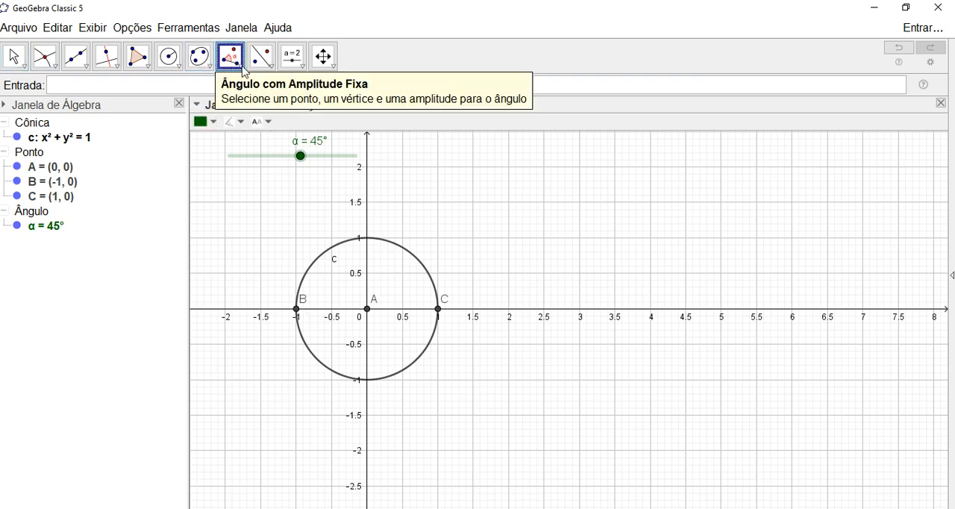
left_click(440, 311)
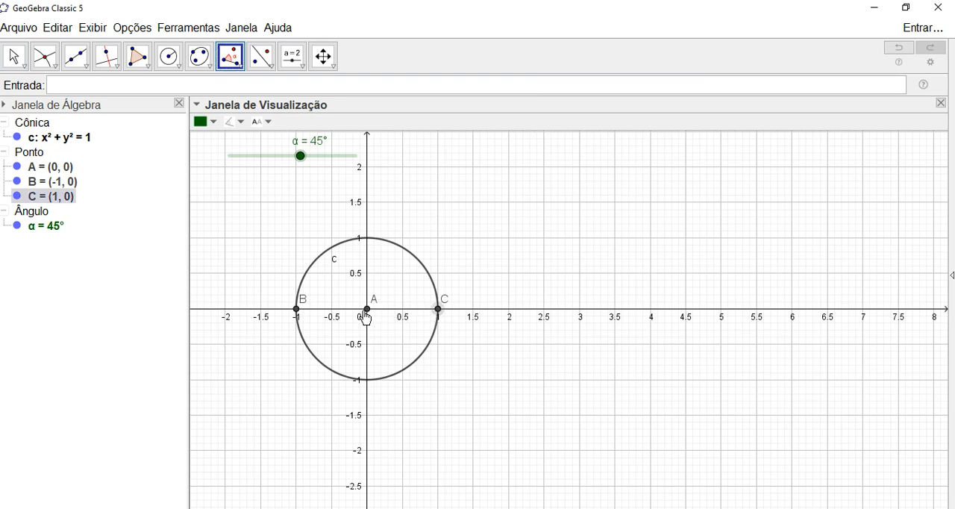
left_click(367, 317)
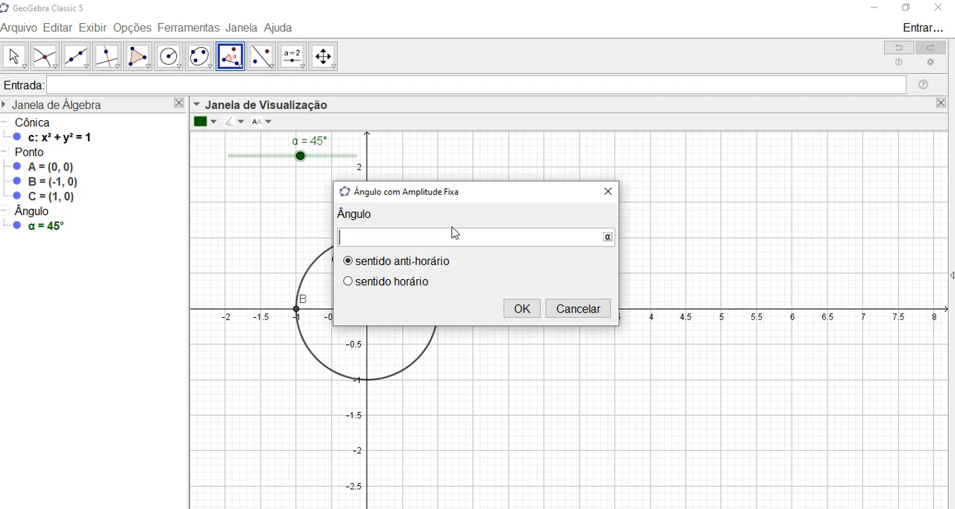
left_click(609, 237)
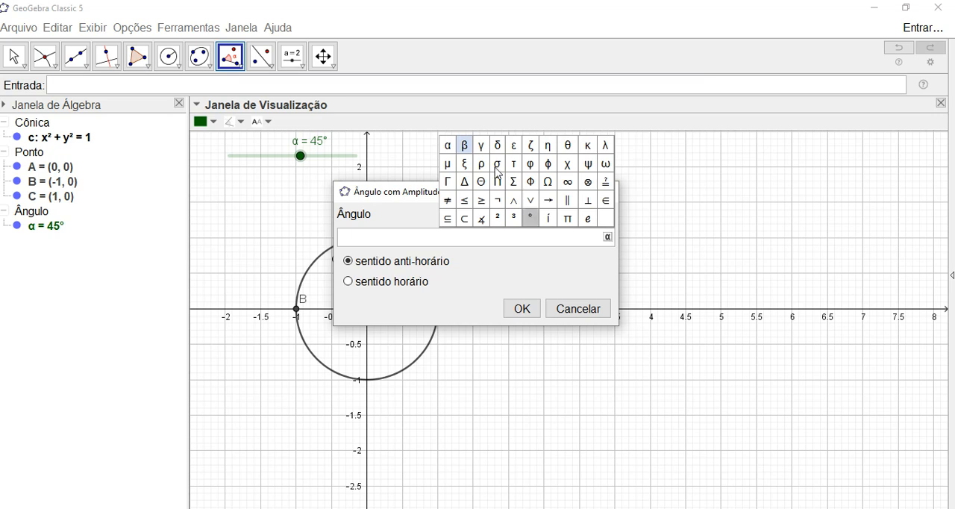
left_click(450, 148)
left_click(522, 311)
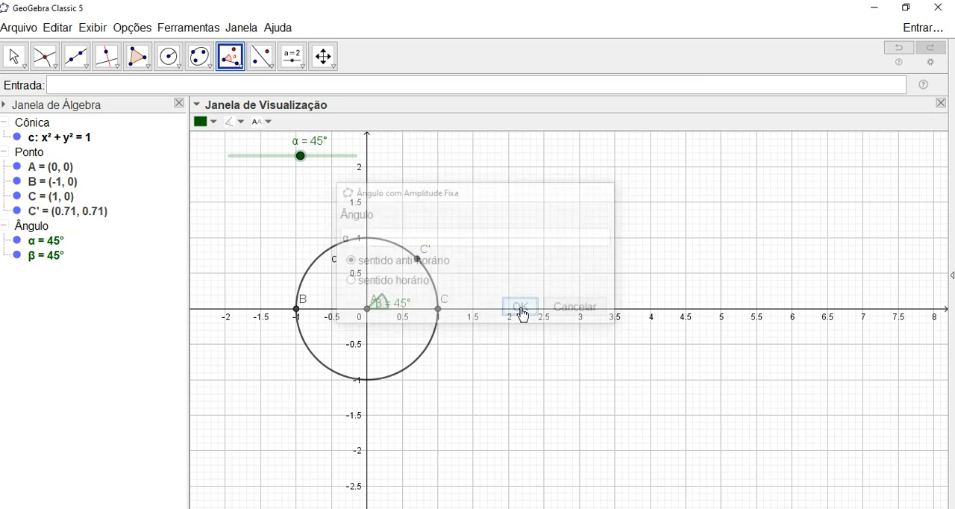
key("Escape")
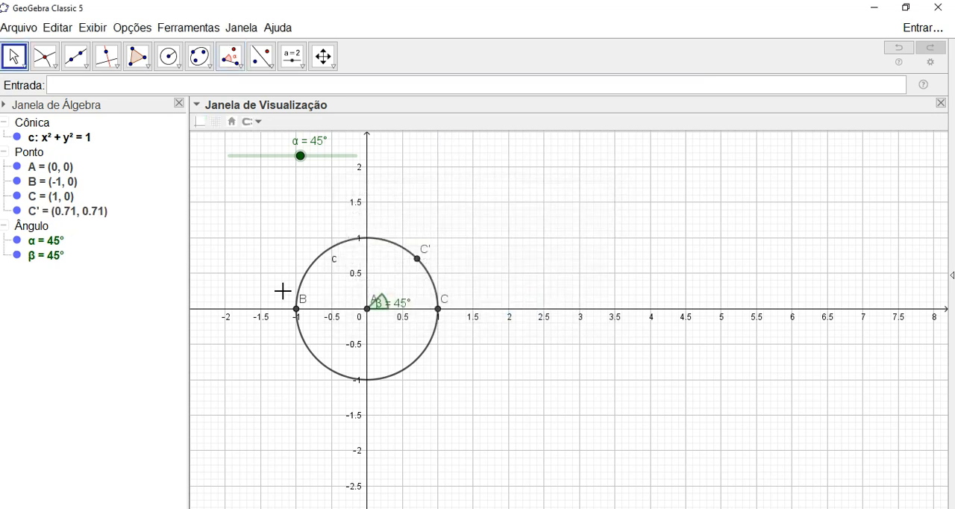
- Rename the circle's centre point A as O
right_click(368, 316)
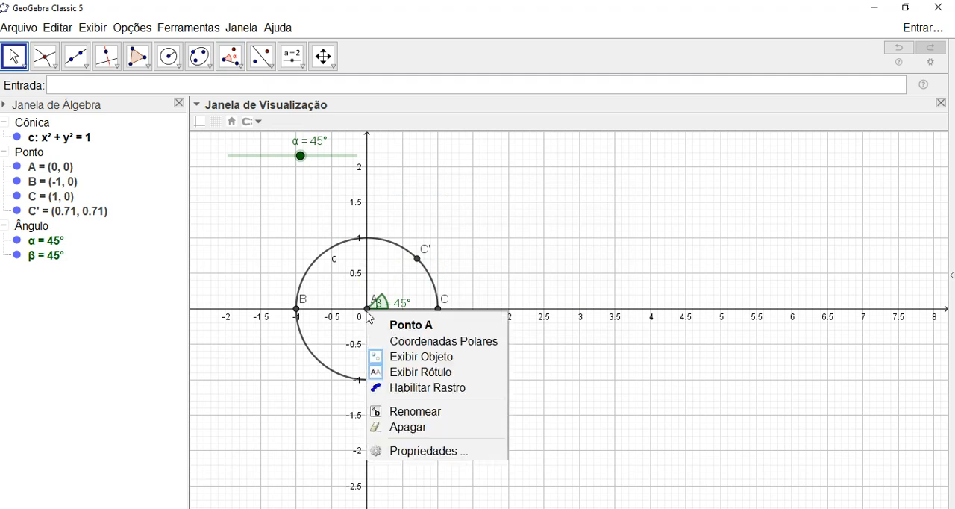
left_click(409, 411)
type("O")
left_click(521, 285)
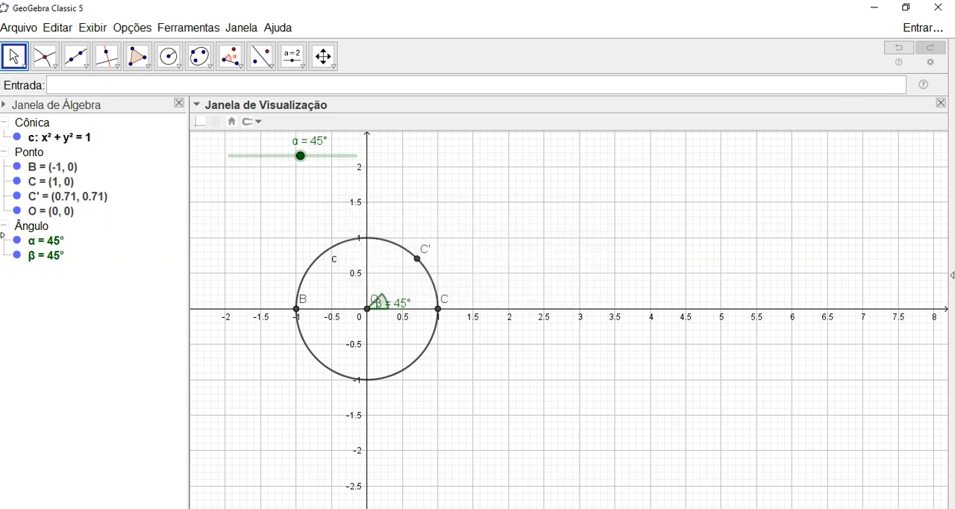
- Move the labels of points B and C outside the circle and hide point B
left_click_drag(306, 303, 279, 303)
left_click_drag(448, 308, 458, 307)
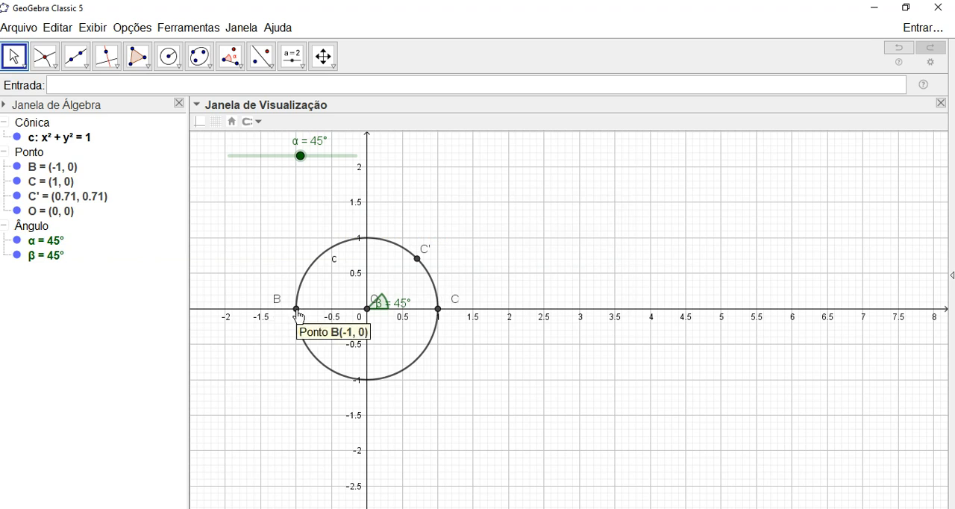
right_click(298, 312)
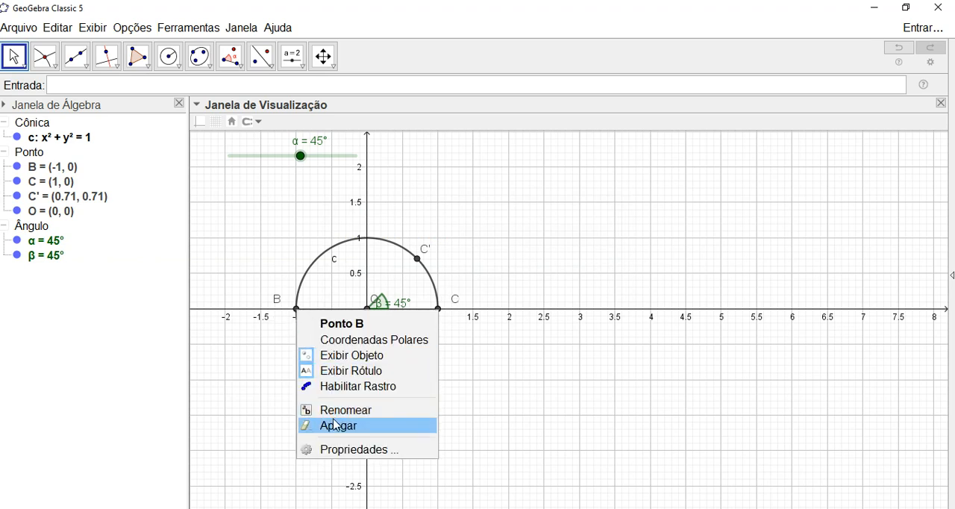
left_click(348, 357)
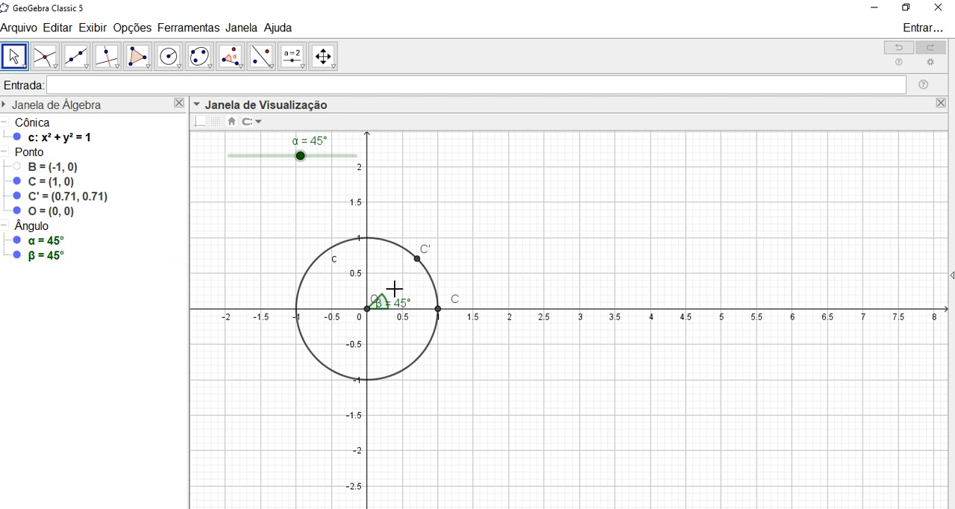
- Rename point C' as P and shift the label of centre O to the left of the y-axis
right_click(427, 255)
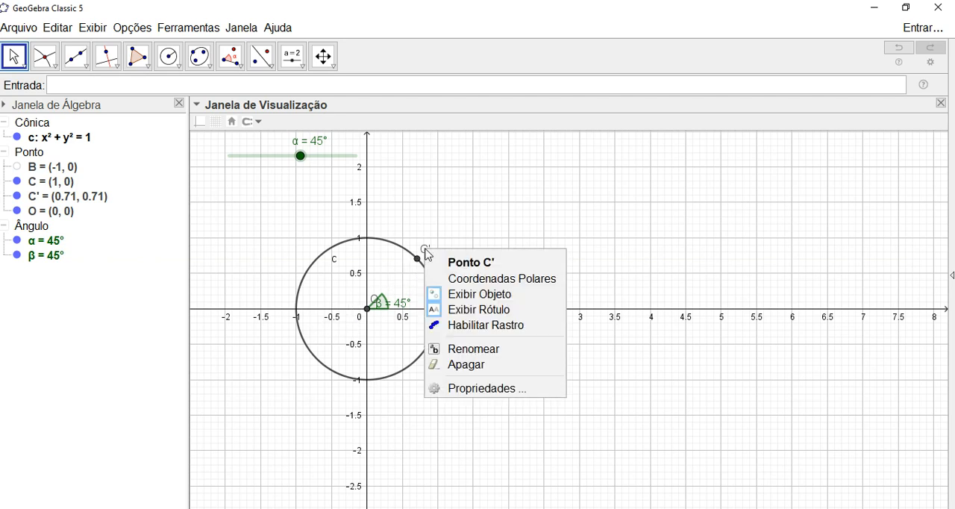
left_click(461, 345)
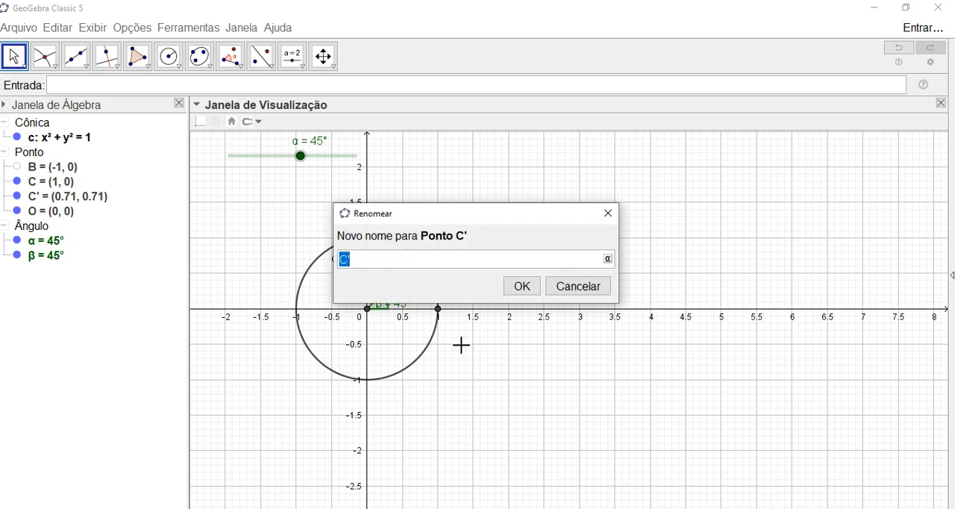
type("P")
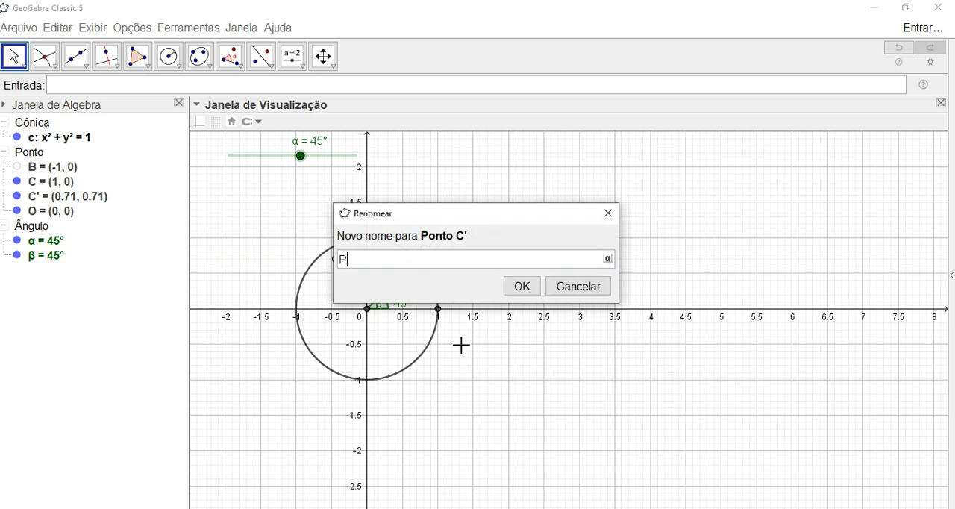
left_click(522, 286)
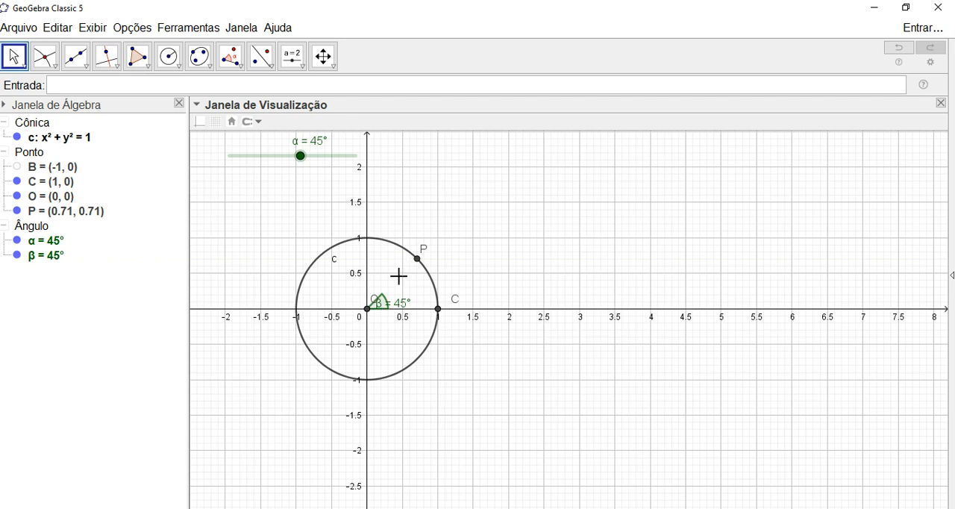
left_click_drag(376, 306, 352, 306)
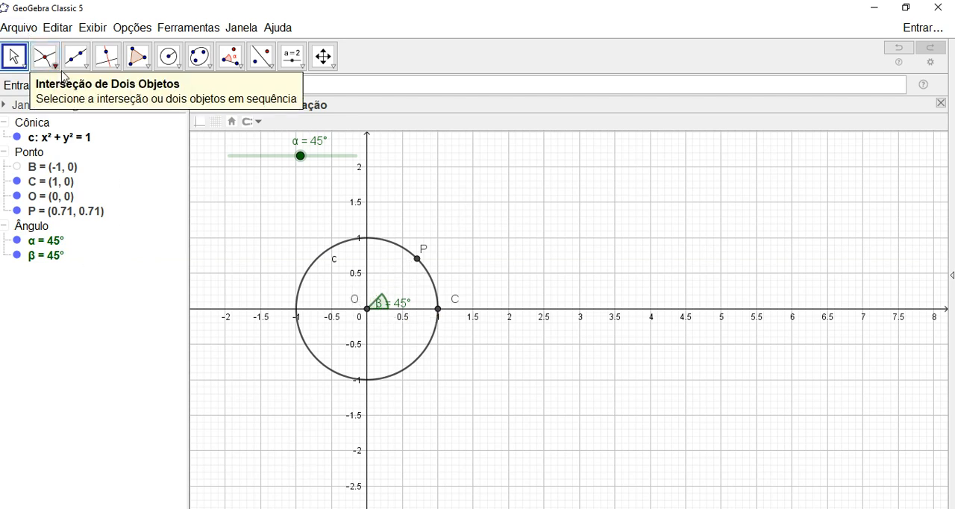
- Draw a segment from the circle's centre O to point P
left_click(83, 72)
left_click(104, 115)
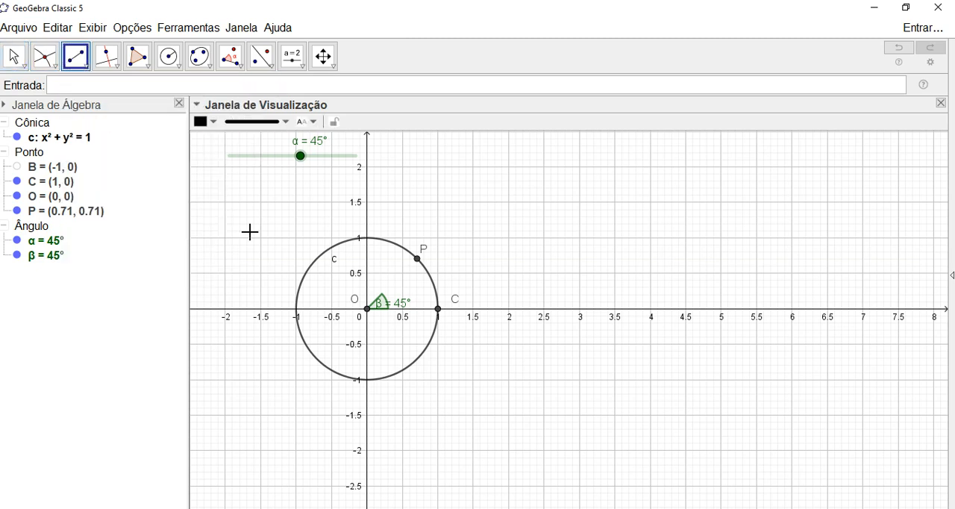
left_click(366, 310)
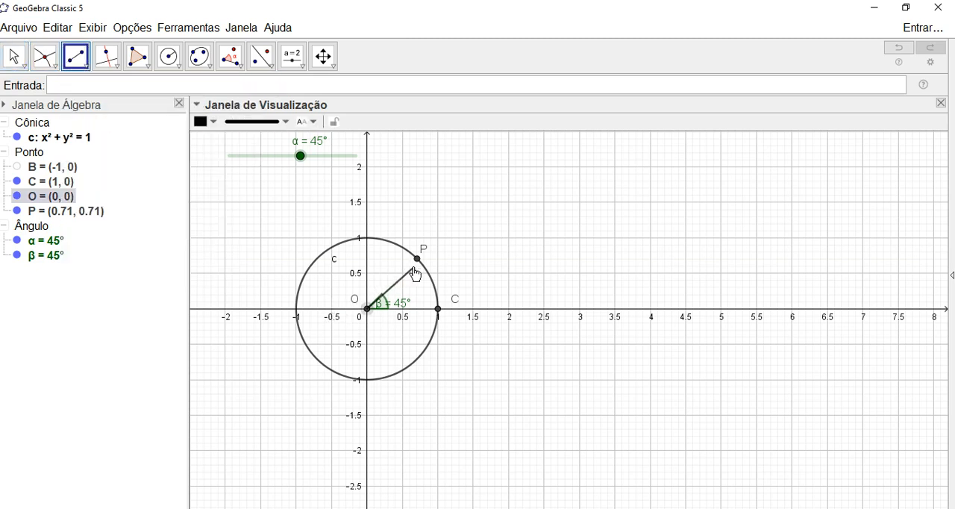
left_click(416, 260)
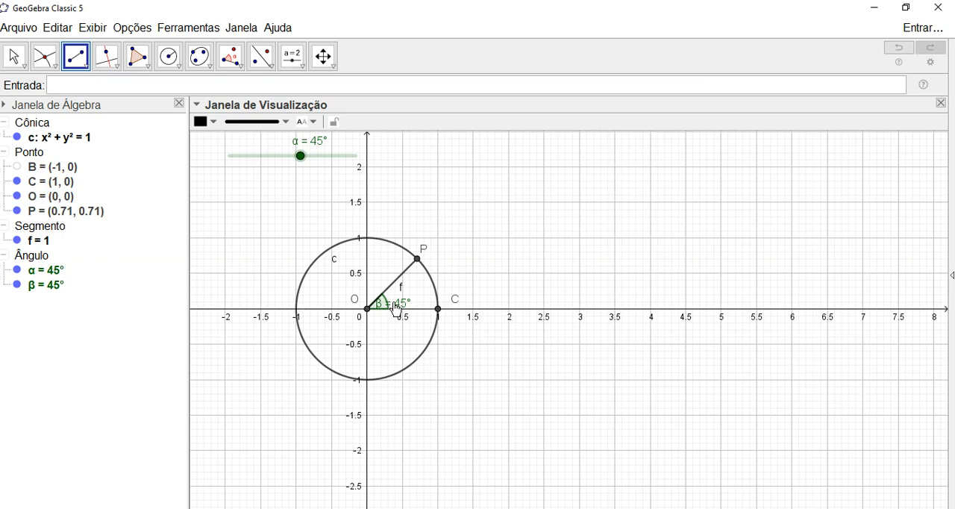
key("Escape")
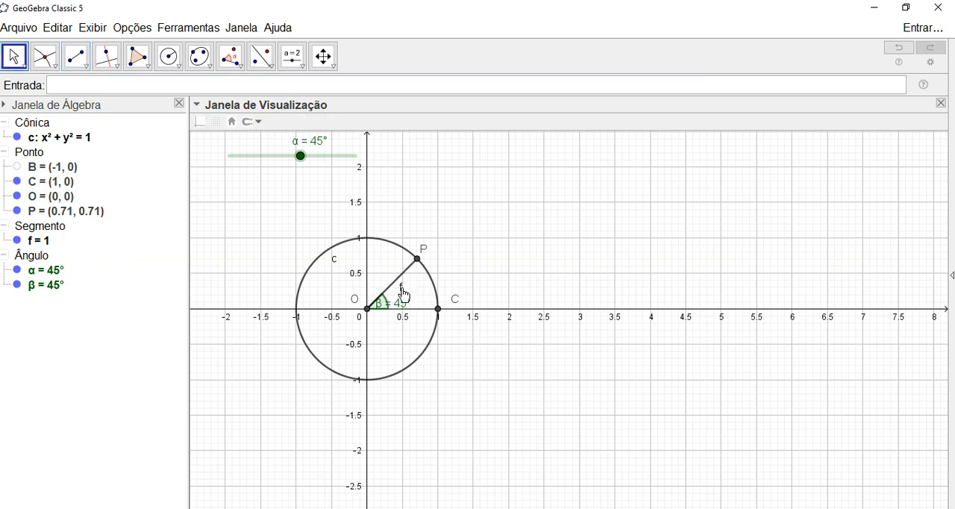
- Rename the segment between O and P as r
left_click(397, 284)
right_click(397, 284)
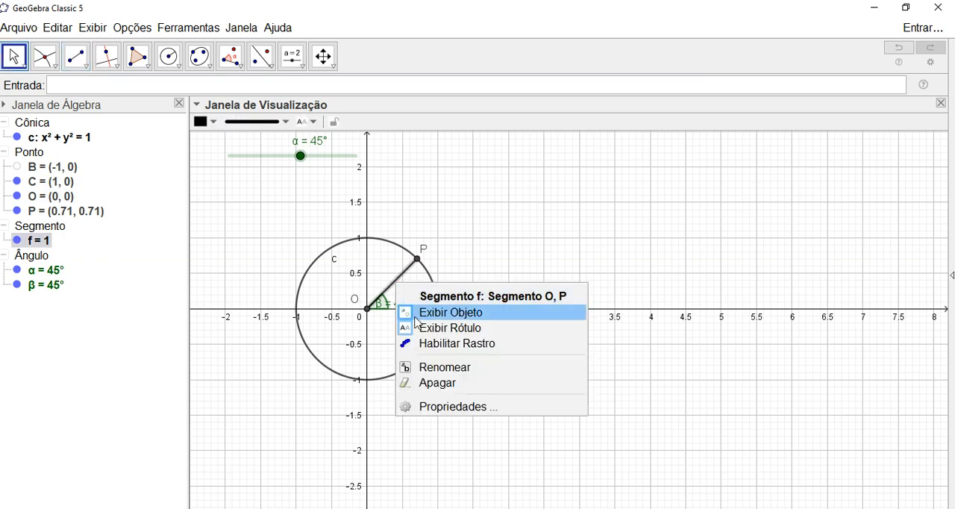
left_click(436, 366)
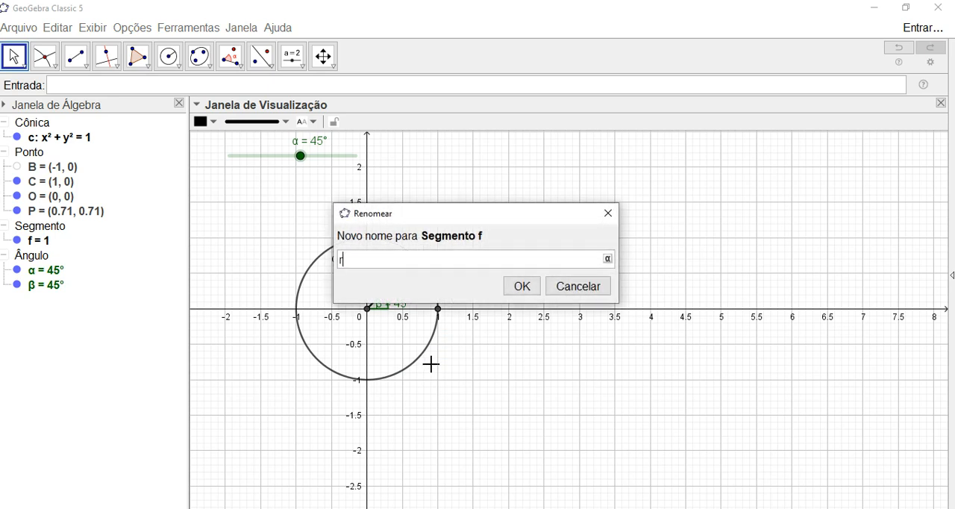
type("r")
left_click(523, 285)
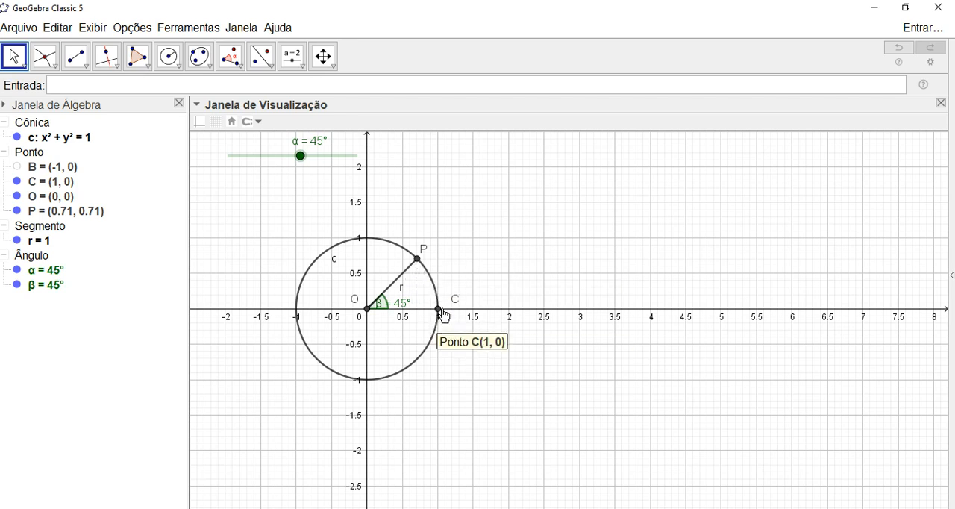
- Construct two lines through point P, one parallel to the x-axis and one parallel to the y-axis
left_click(112, 67)
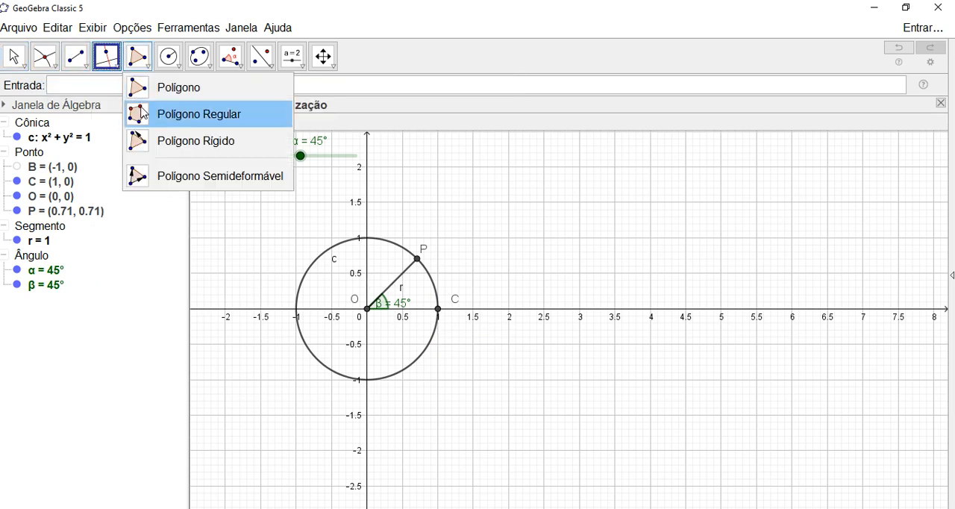
left_click(113, 68)
left_click(137, 117)
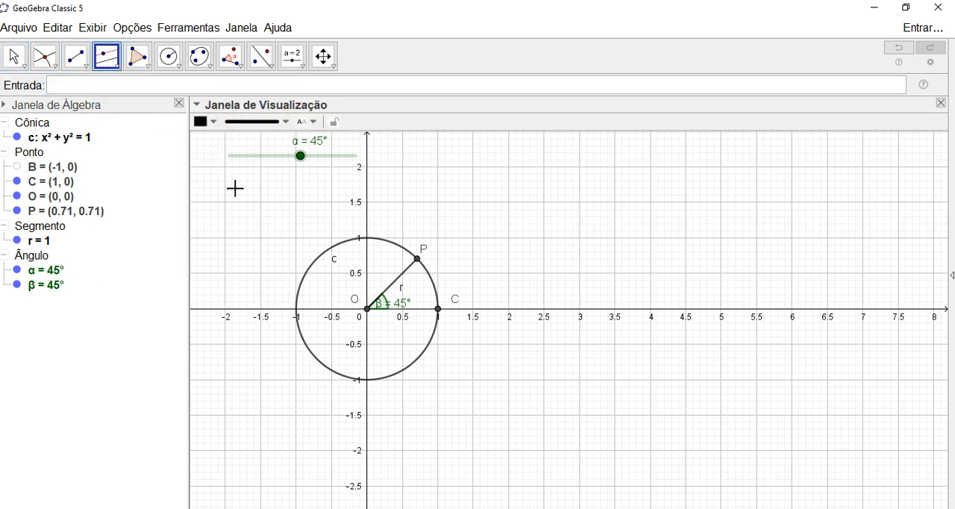
left_click(416, 316)
left_click(417, 259)
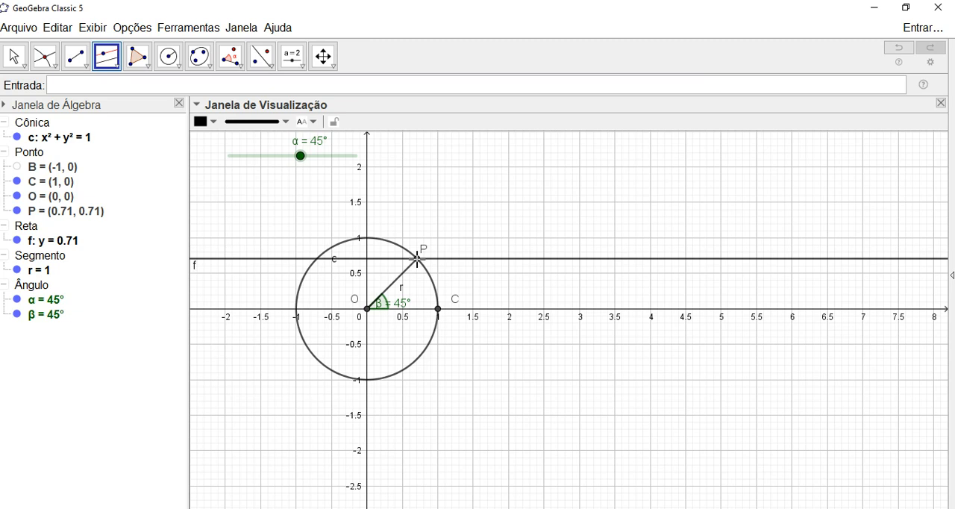
left_click(368, 228)
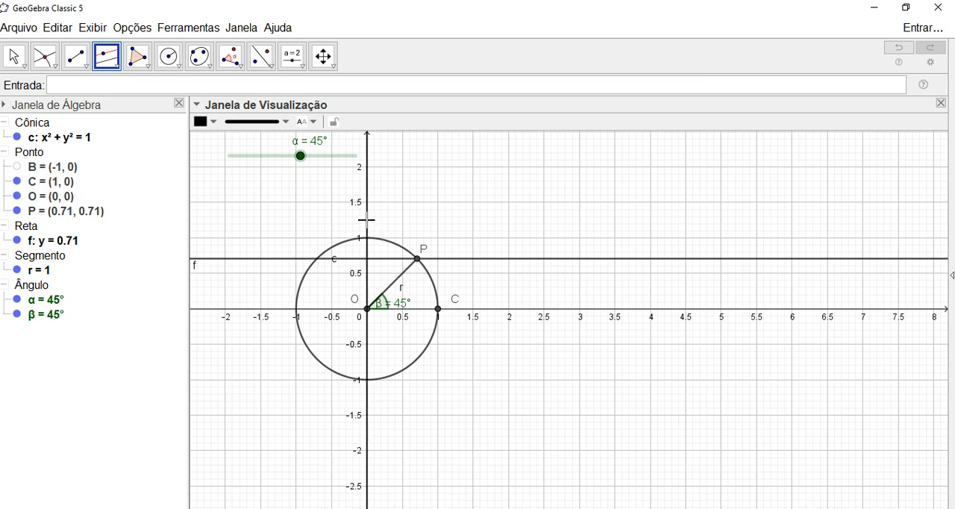
left_click(417, 260)
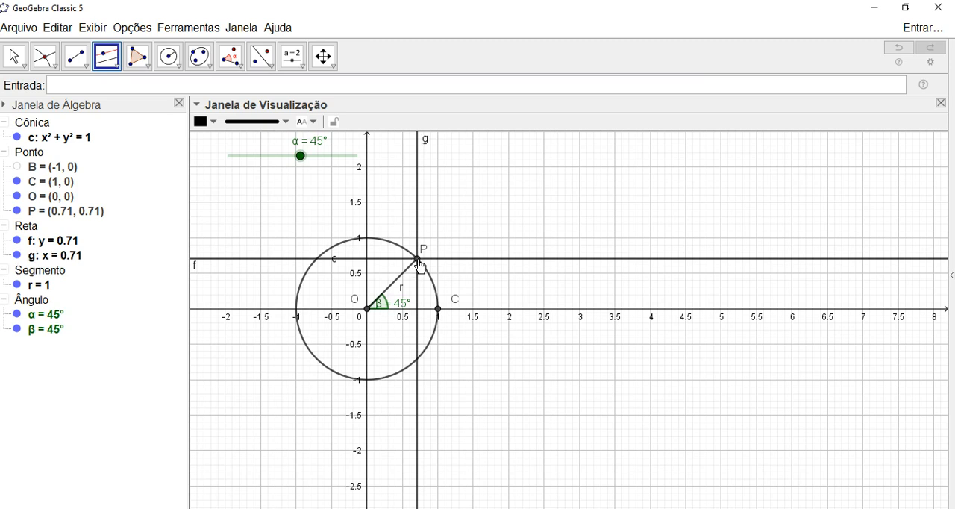
- Construct the tangent line to the circle at point C
left_click(117, 71)
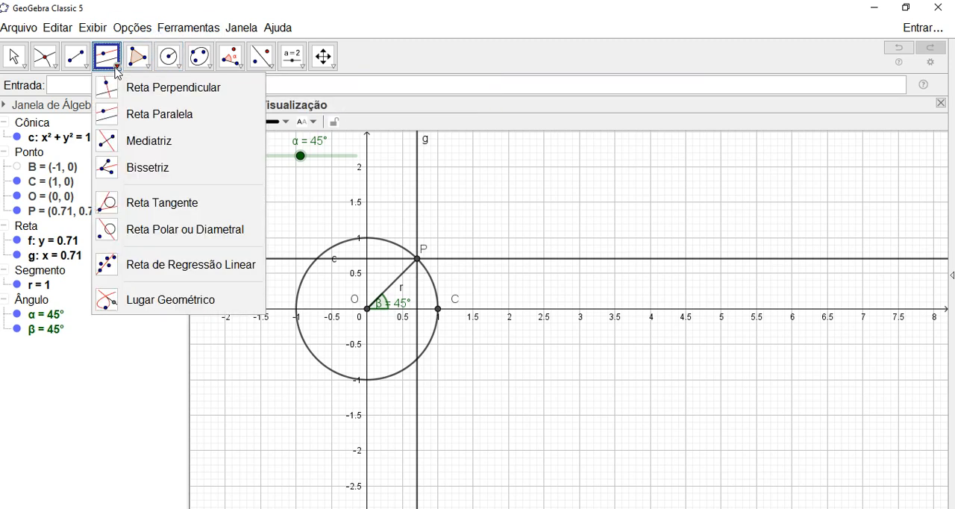
left_click(146, 204)
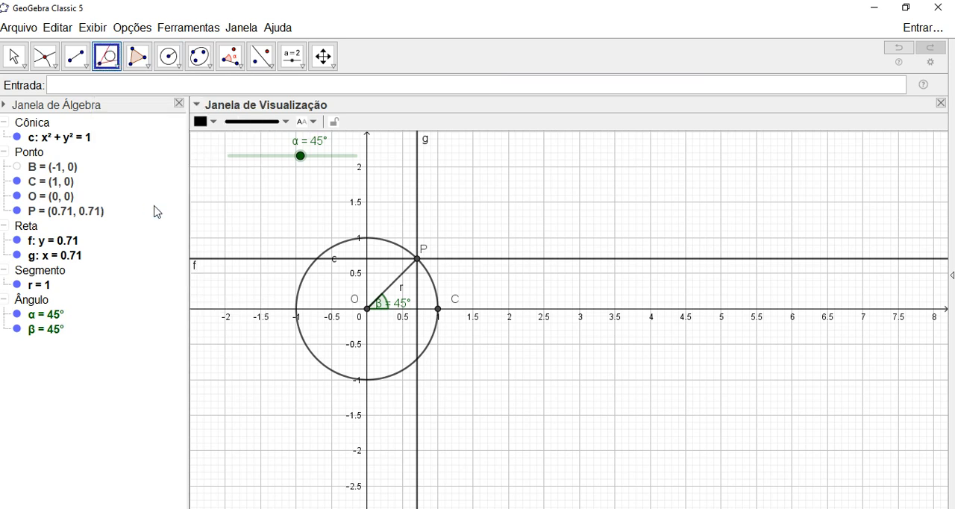
left_click(438, 299)
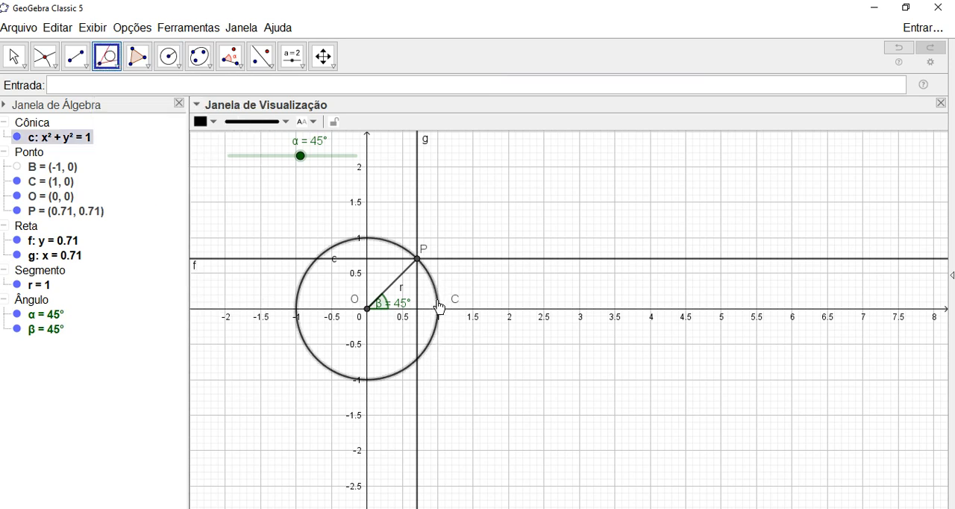
left_click(438, 313)
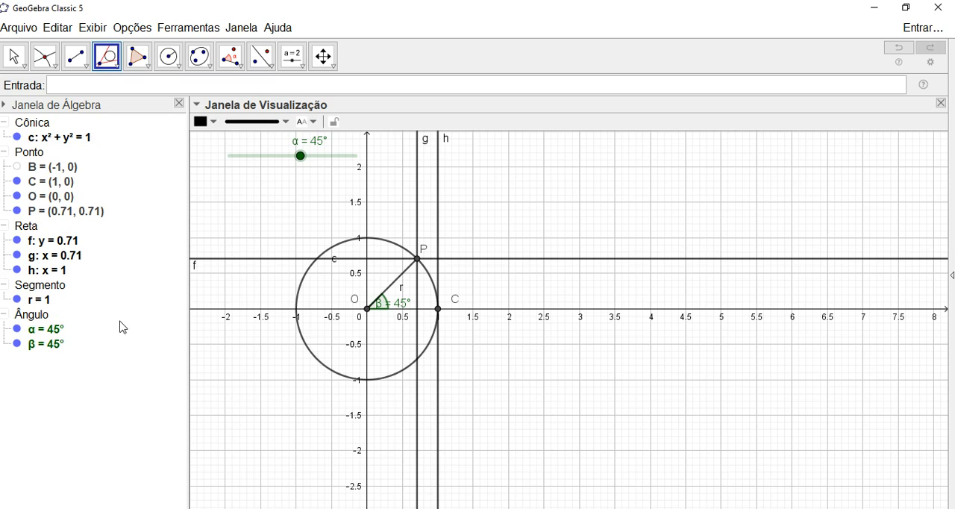
key("Escape")
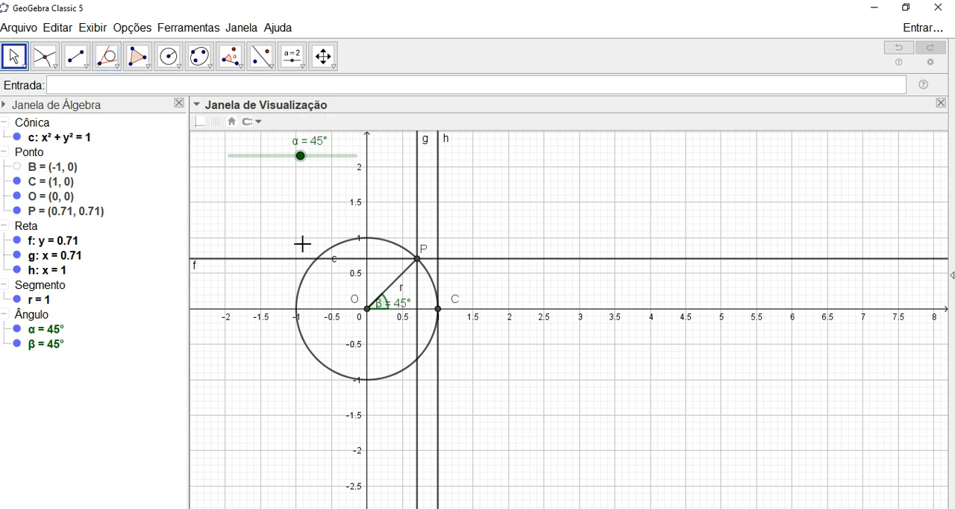
- Mark the intersections of horizontal line f with the y-axis and vertical line g with the x-axis
left_click(44, 57)
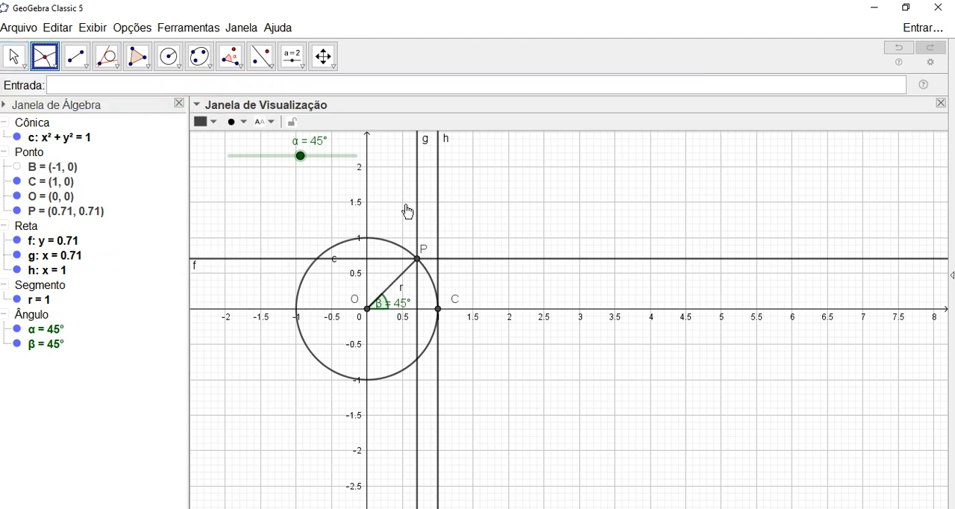
left_click(370, 261)
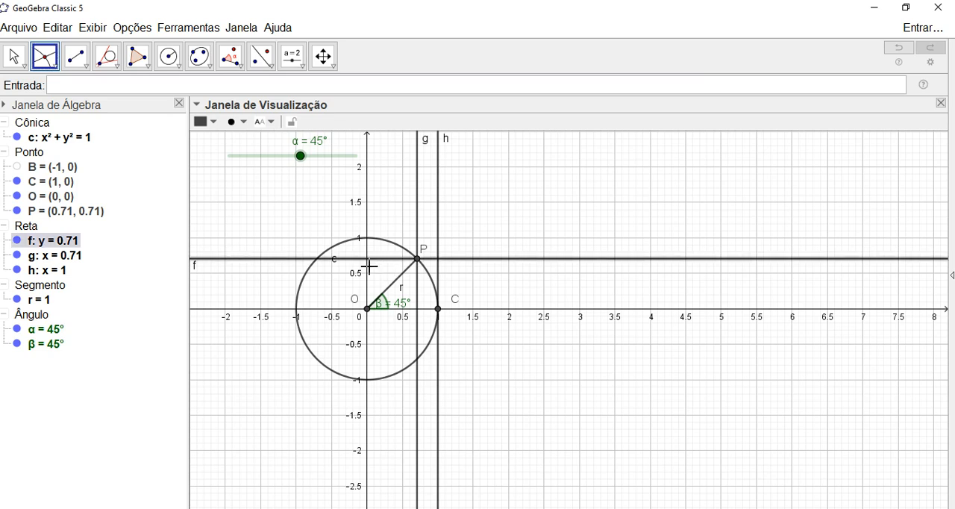
left_click(367, 279)
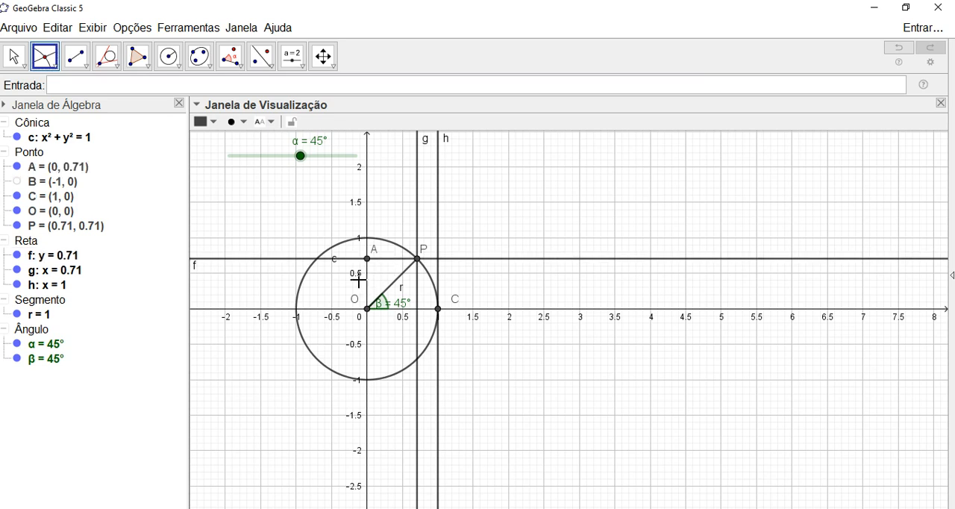
left_click(417, 287)
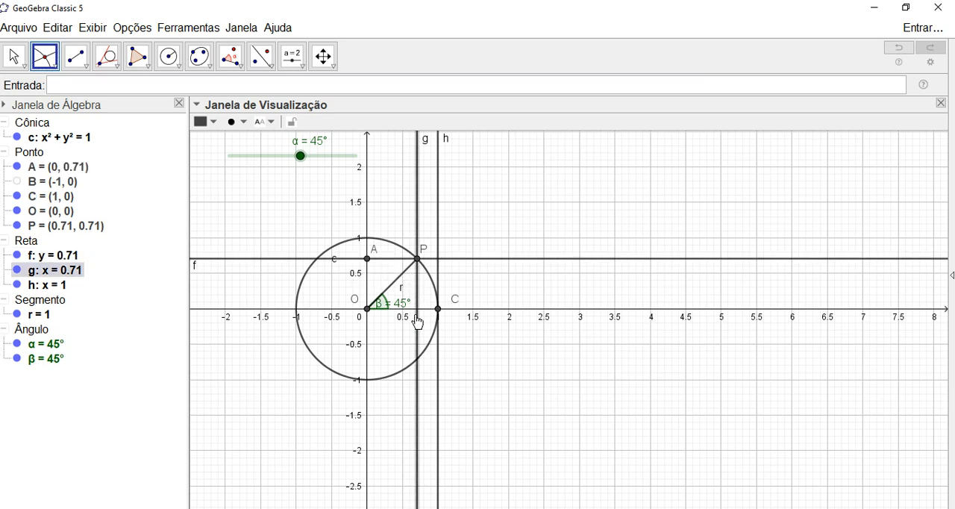
left_click(423, 310)
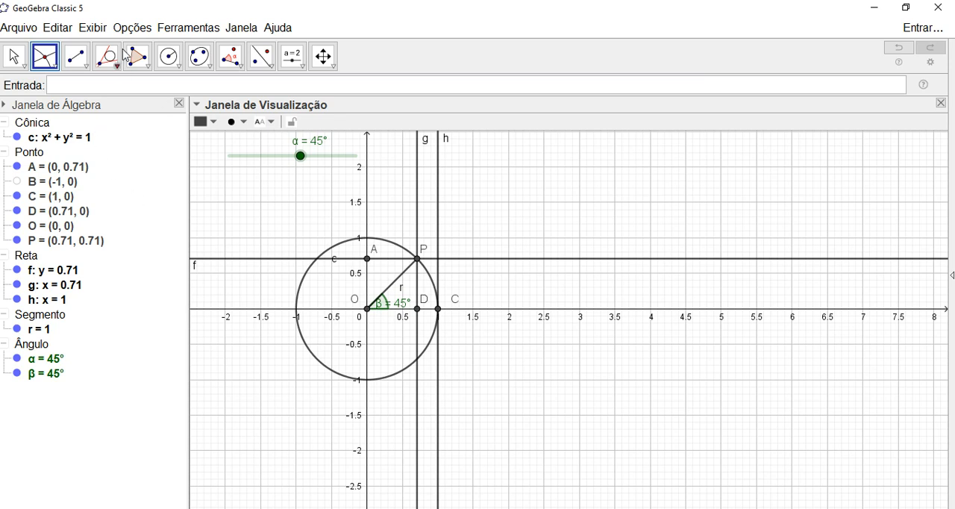
- Construct an infinite line through points P and O
left_click(75, 57)
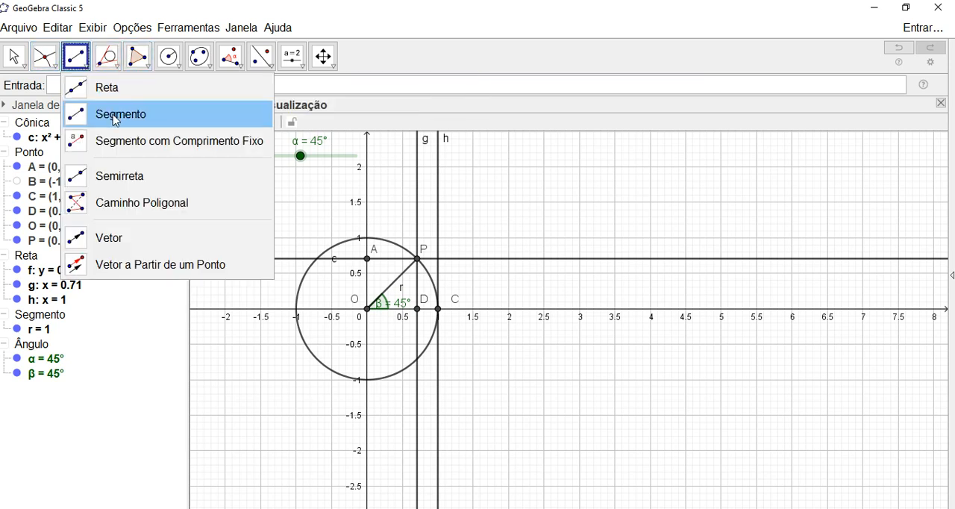
mouse_move(106, 56)
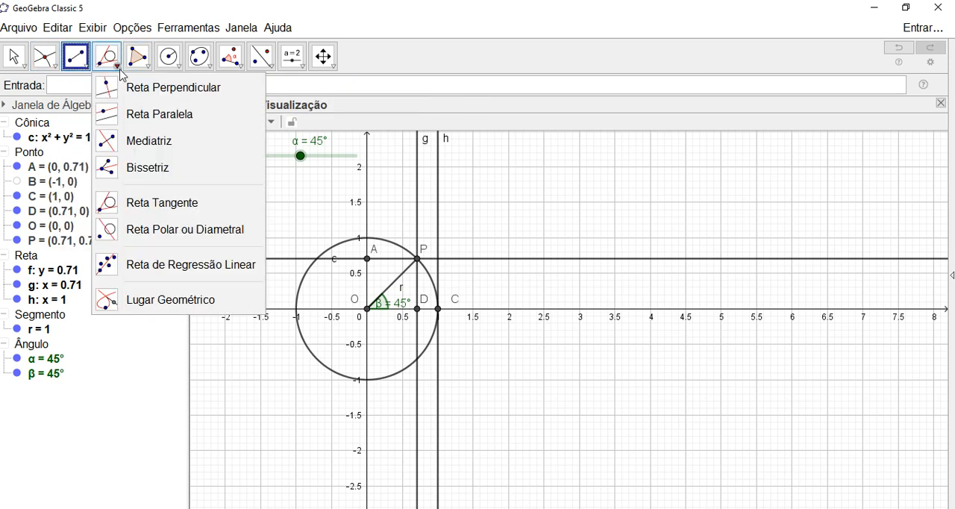
mouse_move(75, 56)
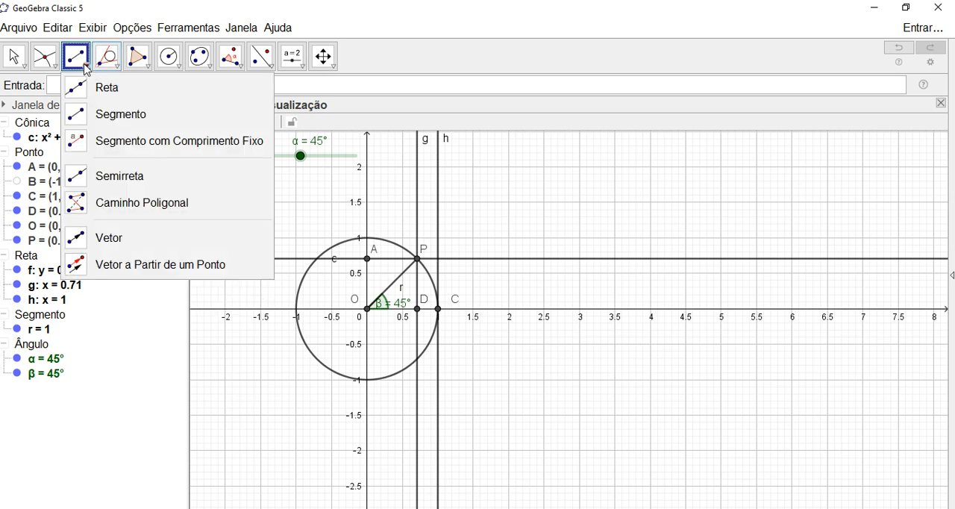
left_click(112, 97)
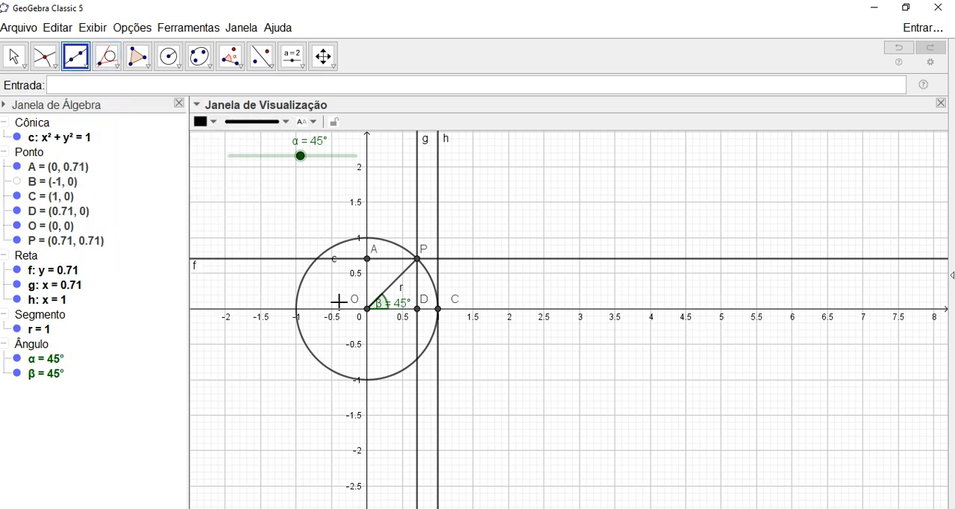
left_click(419, 261)
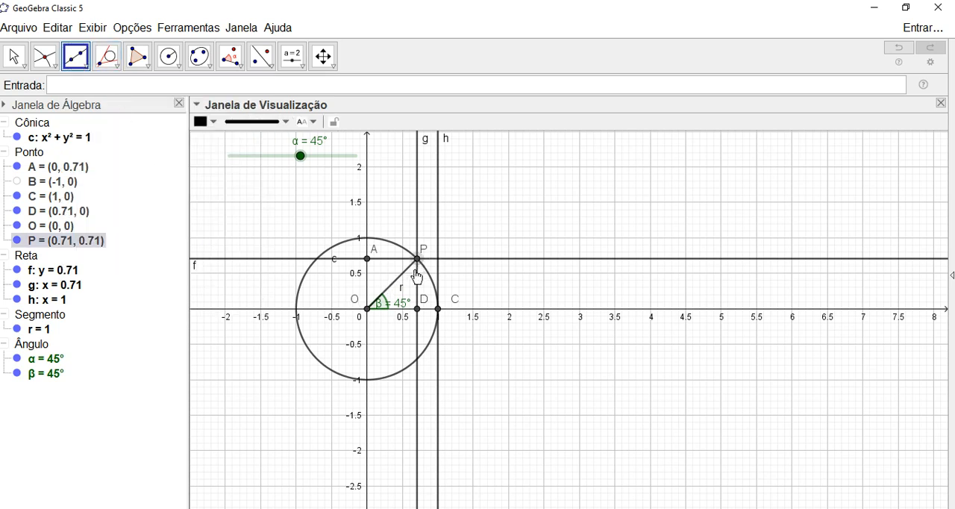
left_click(369, 311)
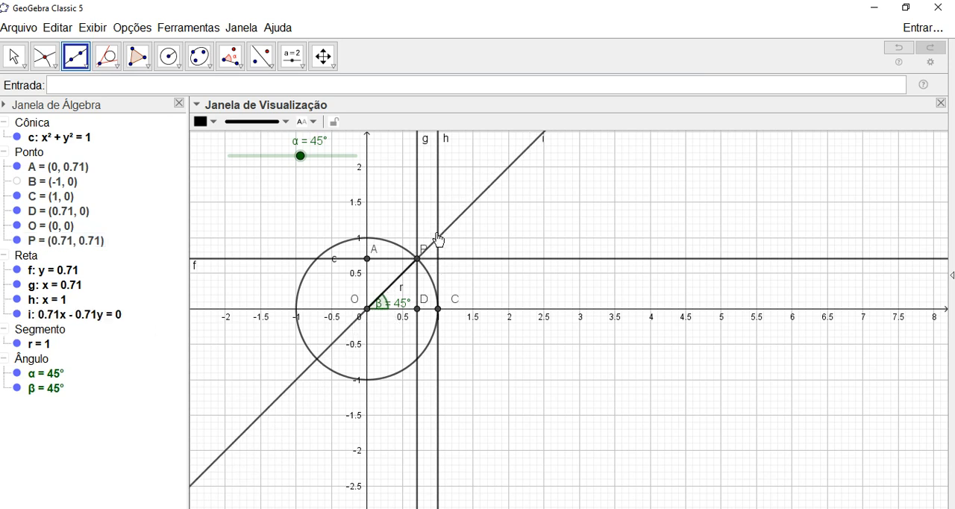
- Mark the intersection of the line through O and P with the tangent line h
left_click(45, 57)
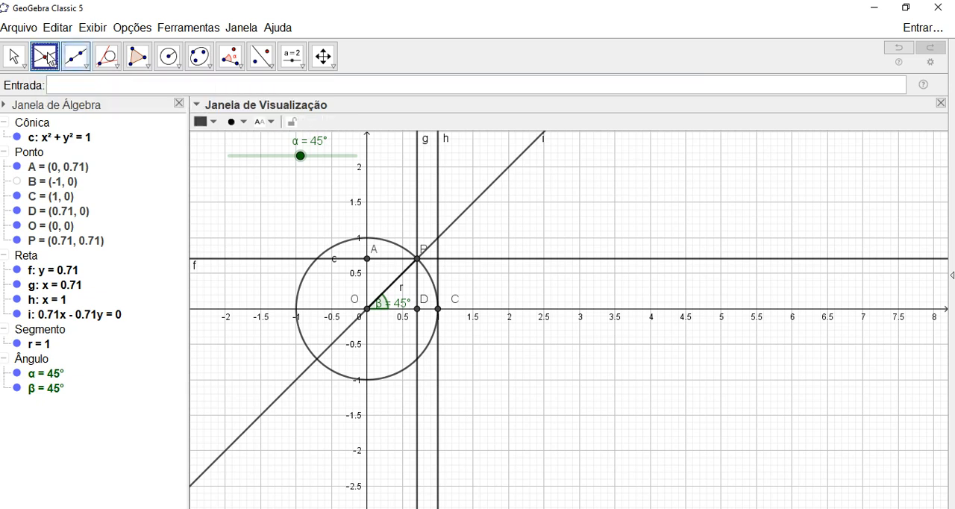
left_click(48, 60)
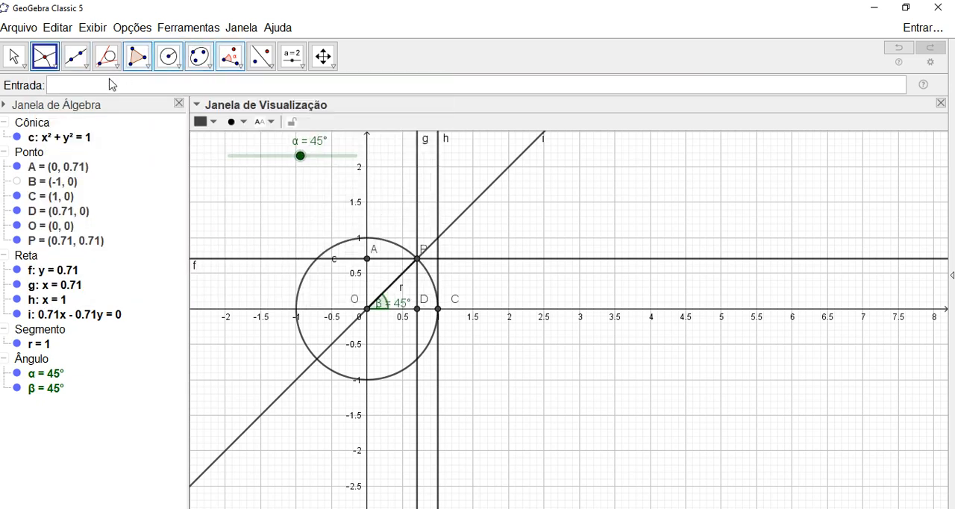
left_click(45, 57)
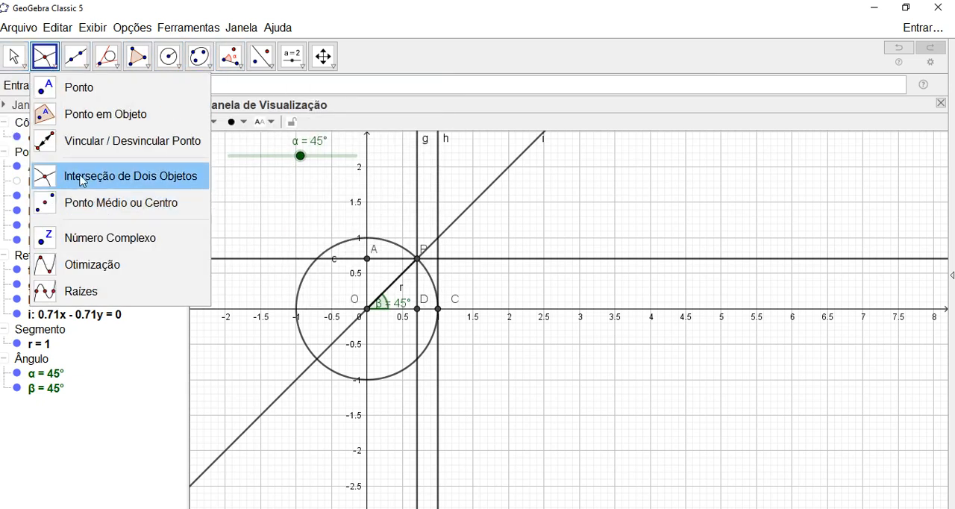
left_click(460, 224)
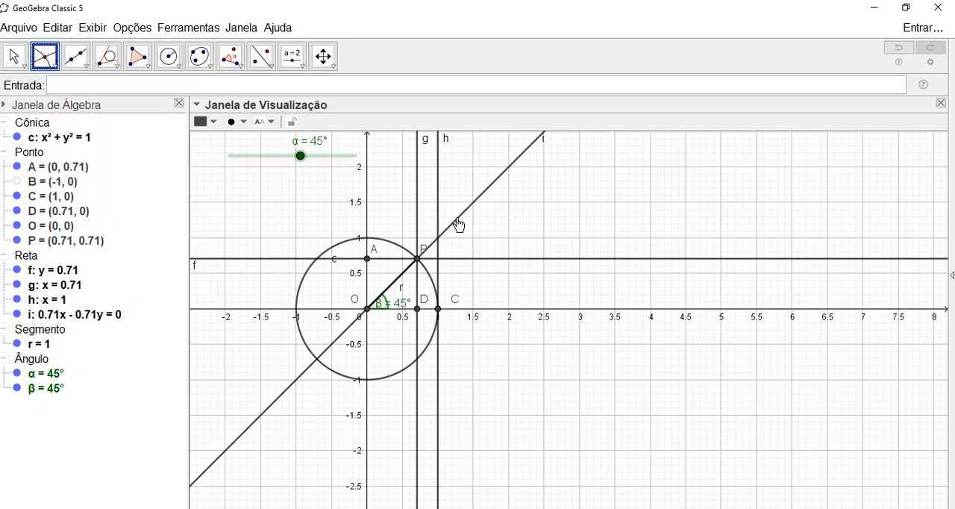
left_click(457, 222)
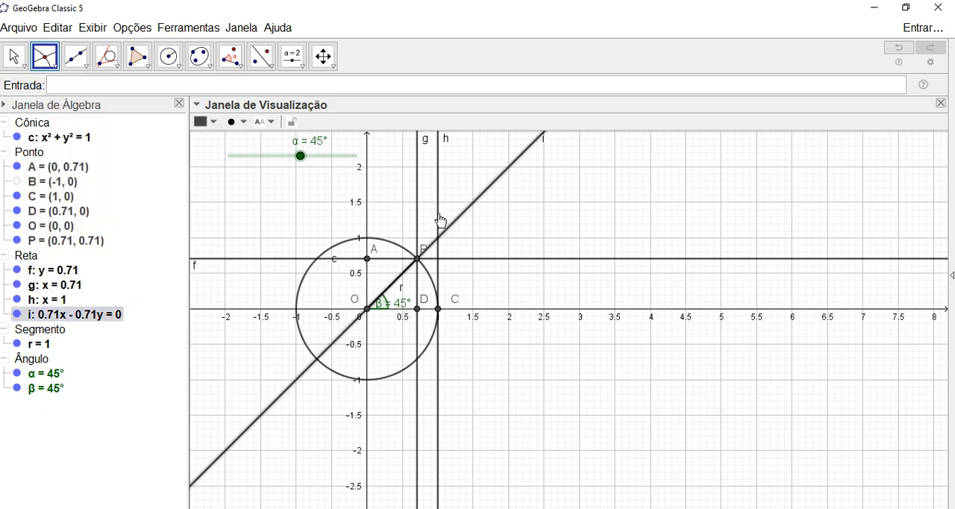
left_click(441, 221)
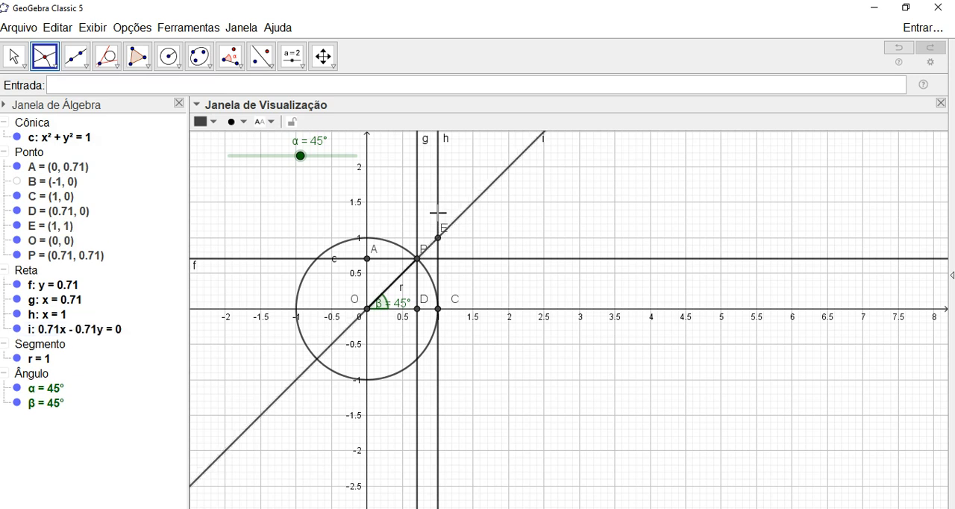
- Mark the intersections of the line through O and P with the unit circle
left_click(343, 337)
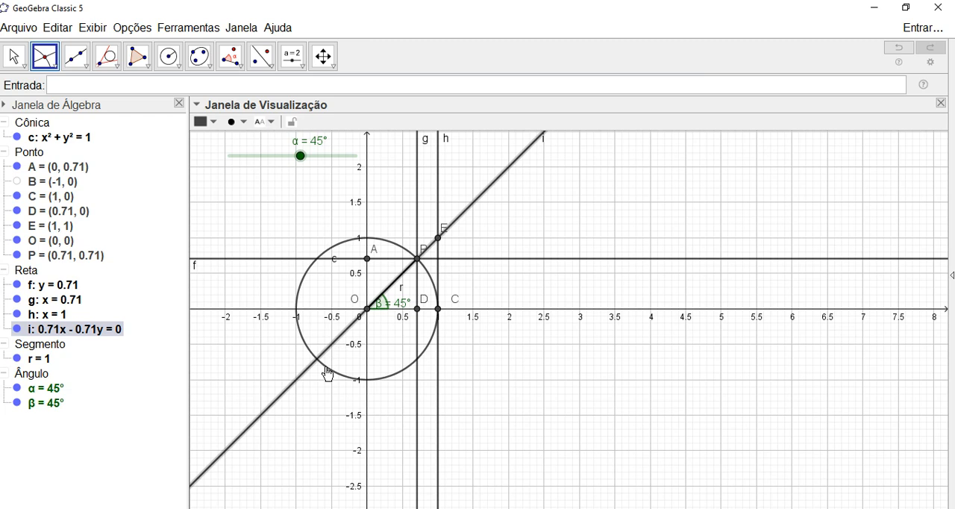
left_click(327, 375)
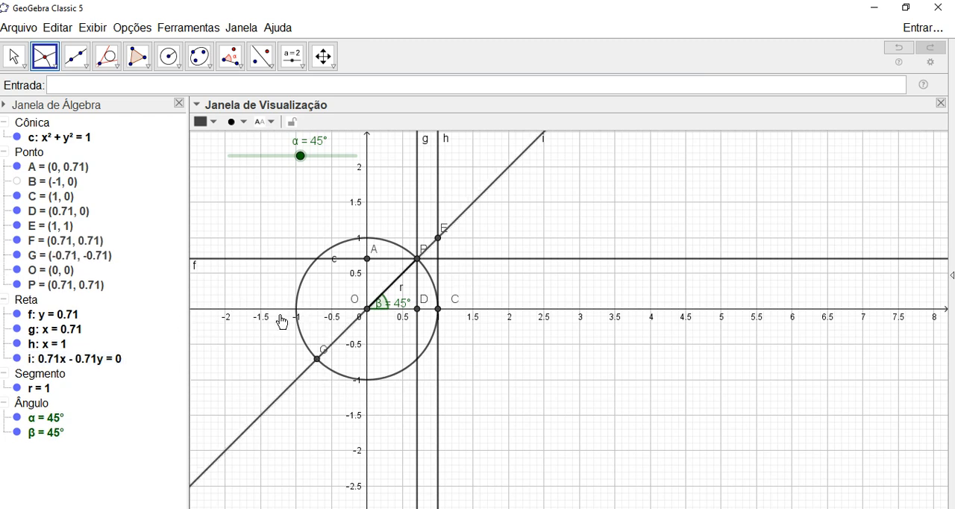
key("Escape")
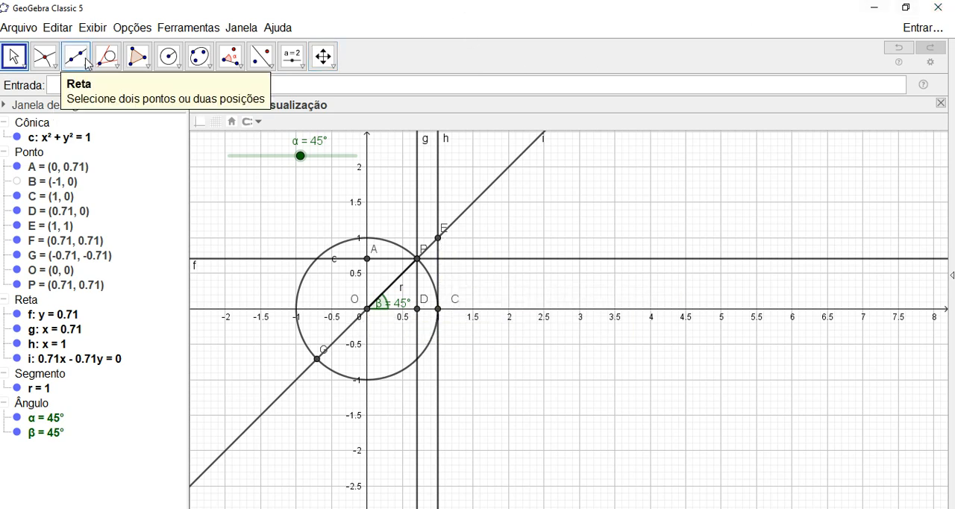
- Draw segments from A to O and from O to D
left_click(82, 64)
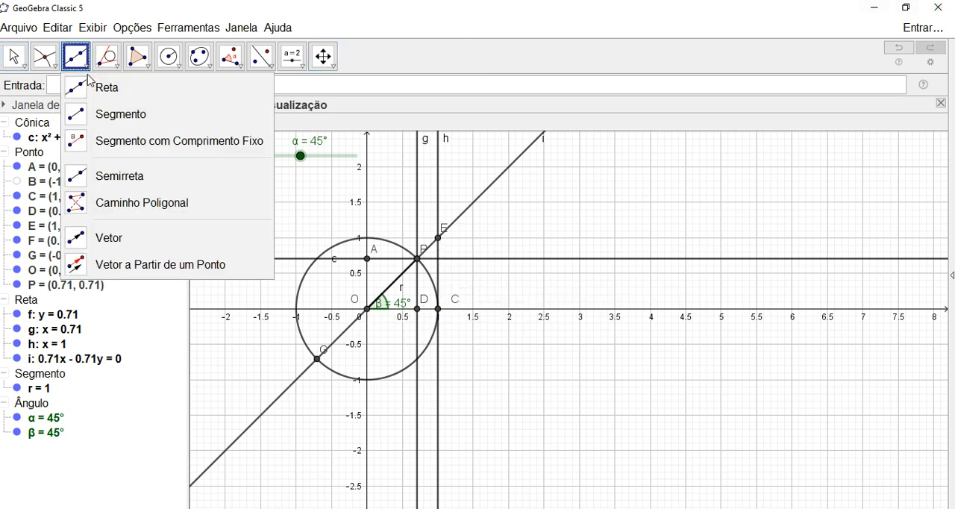
left_click(110, 118)
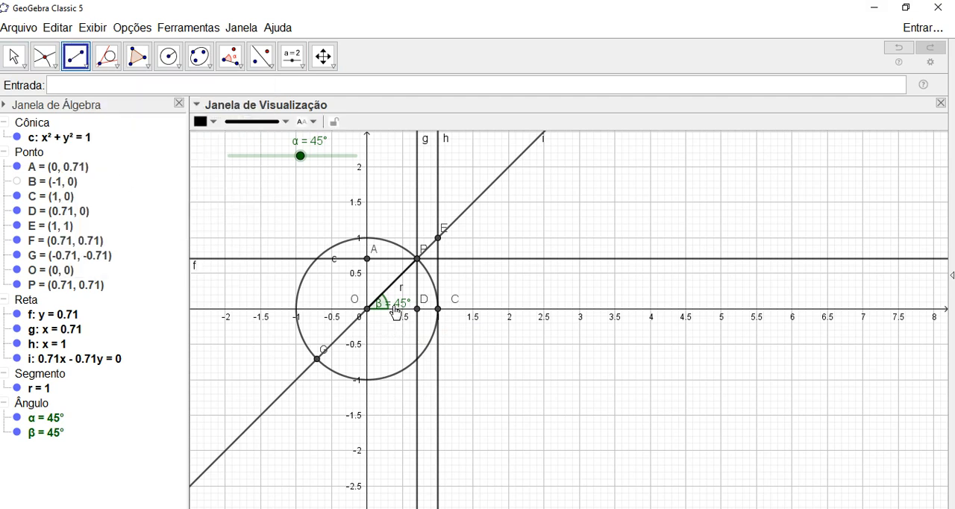
left_click(369, 263)
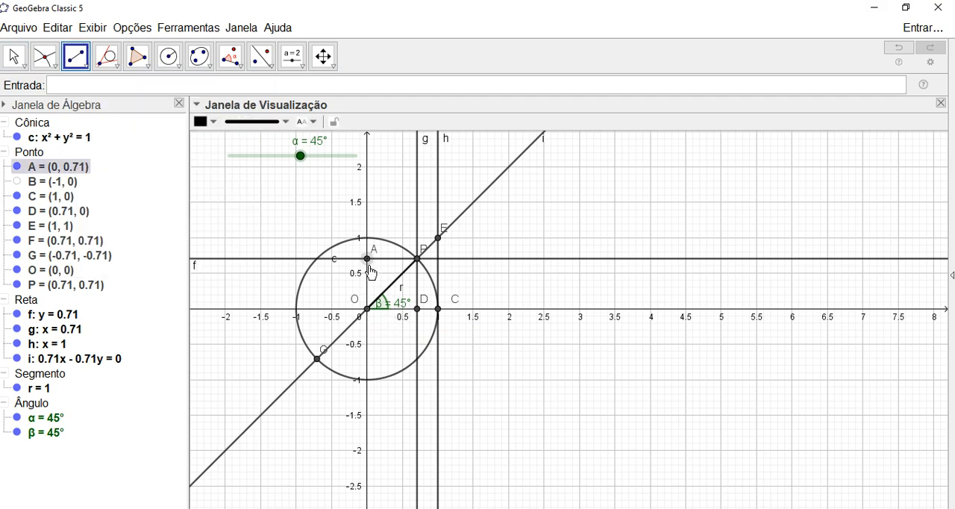
left_click(369, 310)
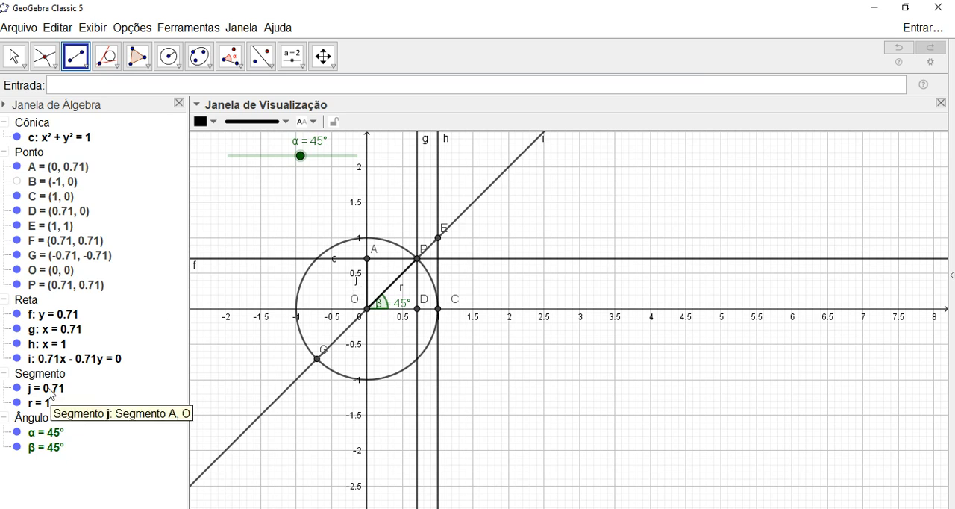
left_click(368, 309)
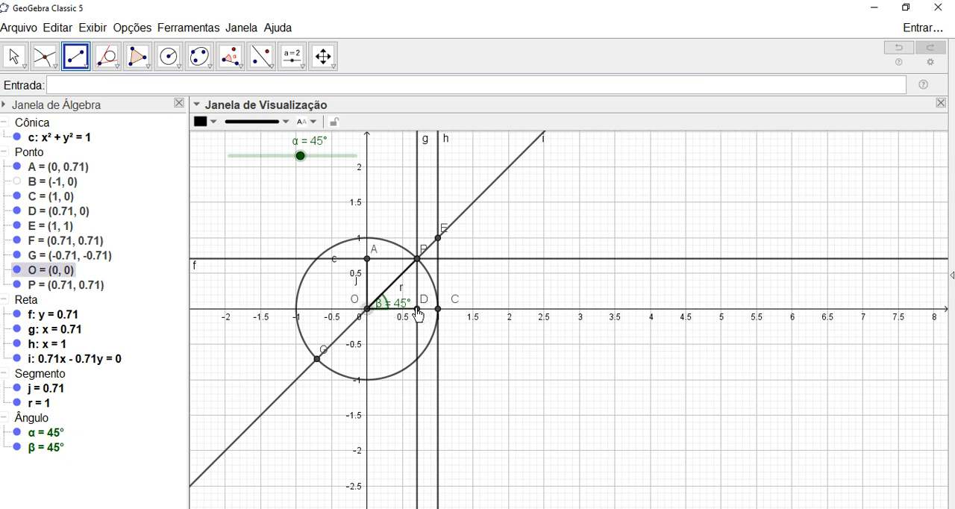
left_click(417, 308)
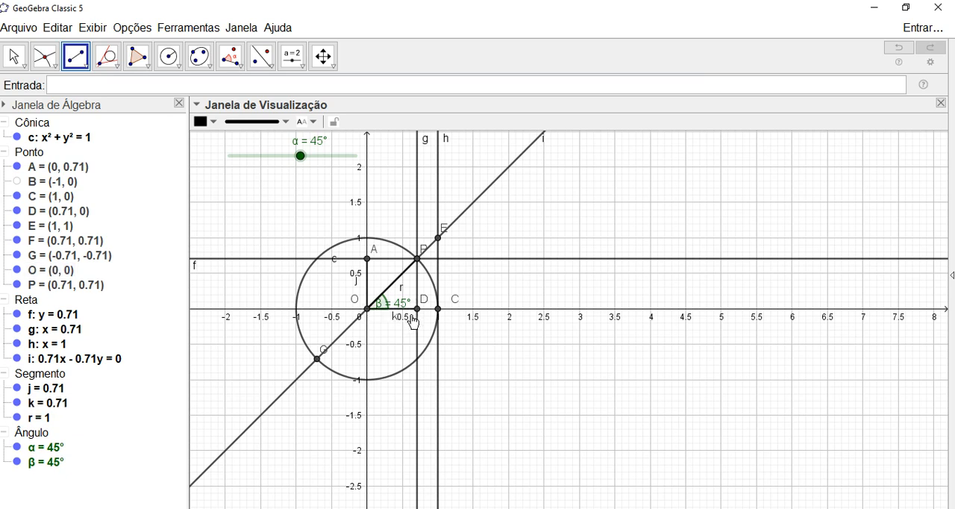
- Draw segments from E to C and from E to G
left_click(438, 238)
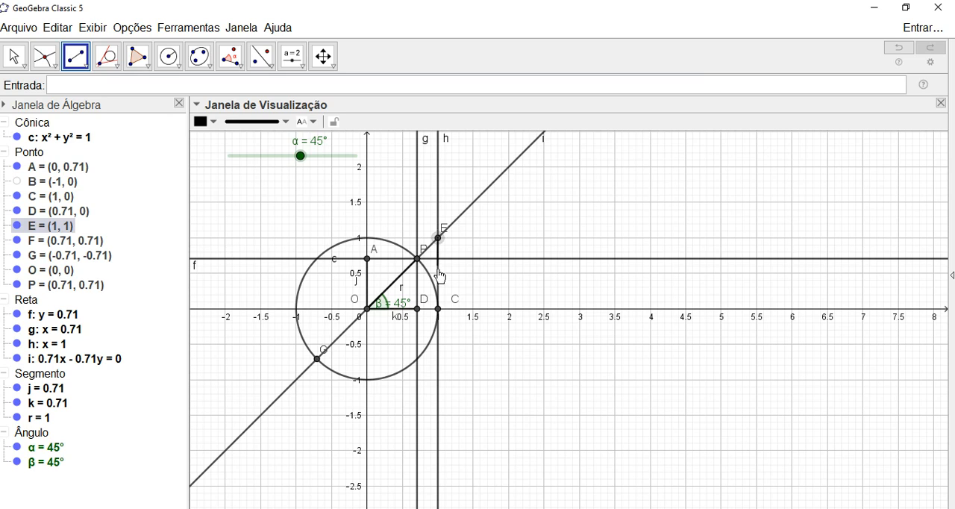
left_click(439, 309)
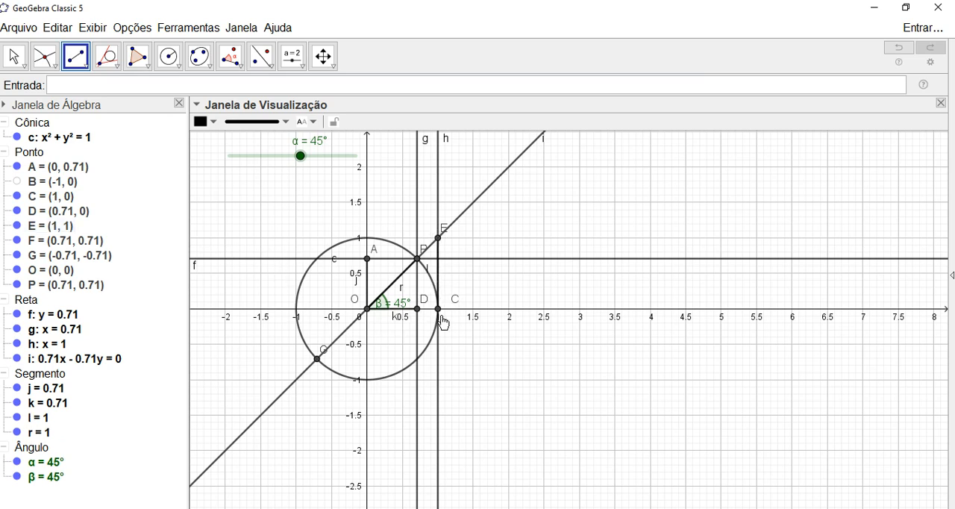
left_click(439, 237)
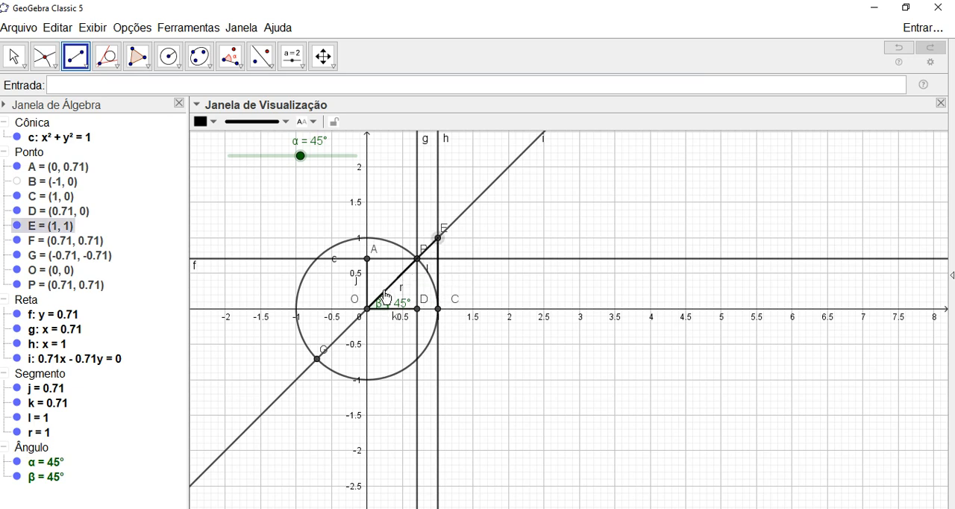
left_click(318, 359)
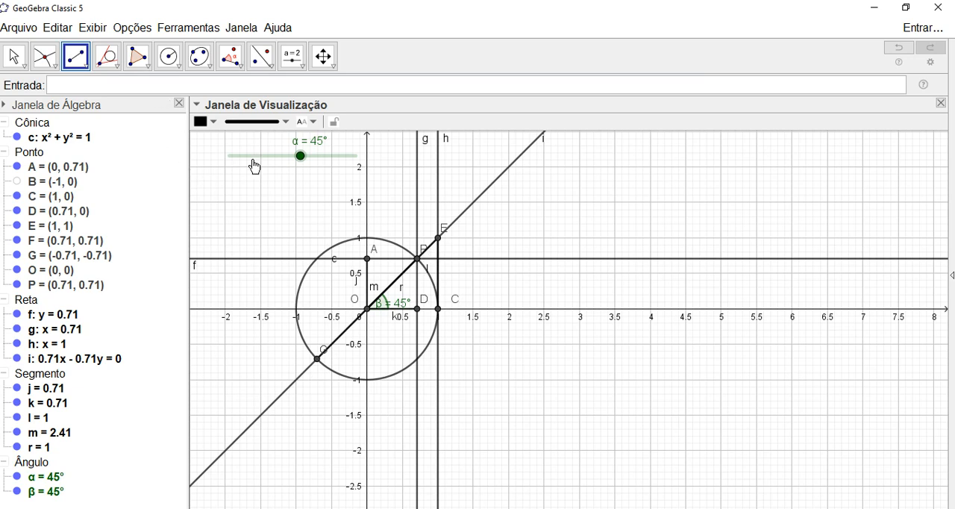
key("Escape")
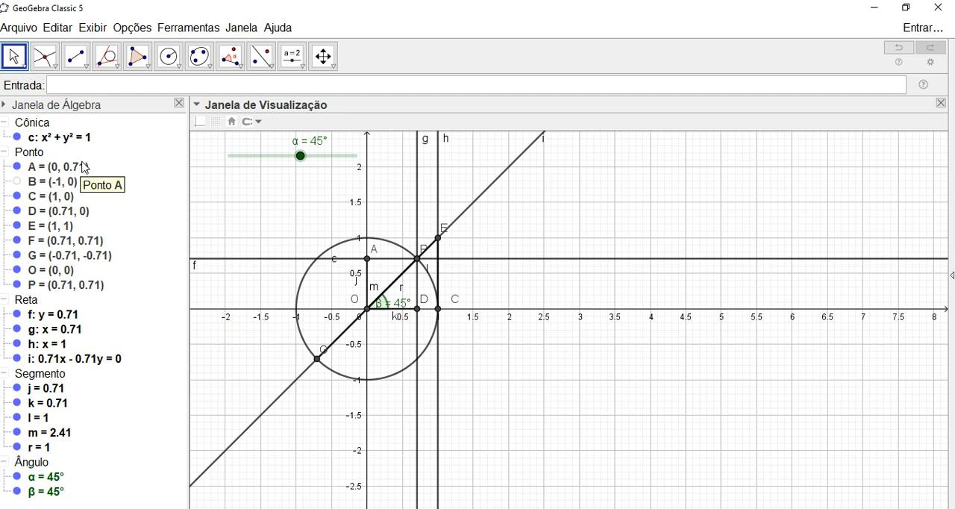
- Hide the construction lines f, g, h and i so only the segments stay displayed
left_click(17, 314)
left_click(16, 329)
left_click(17, 343)
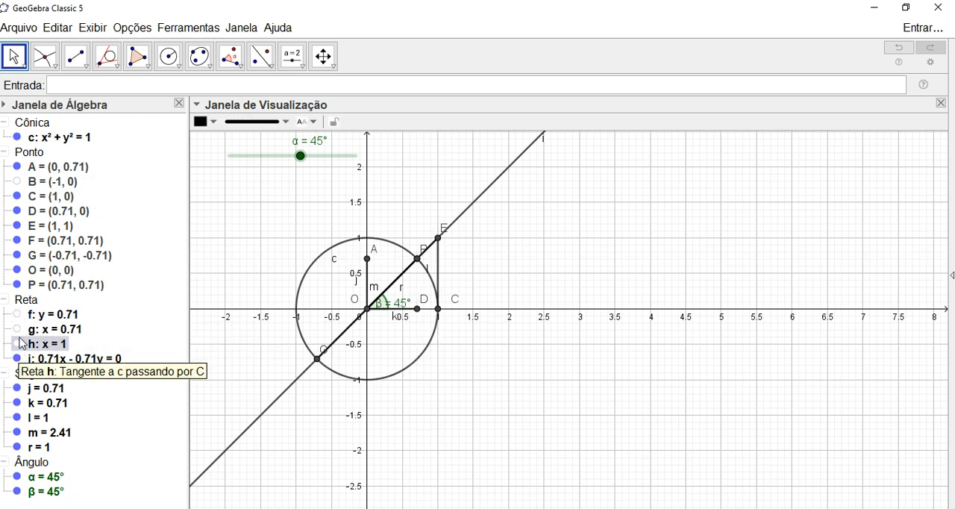
left_click(17, 314)
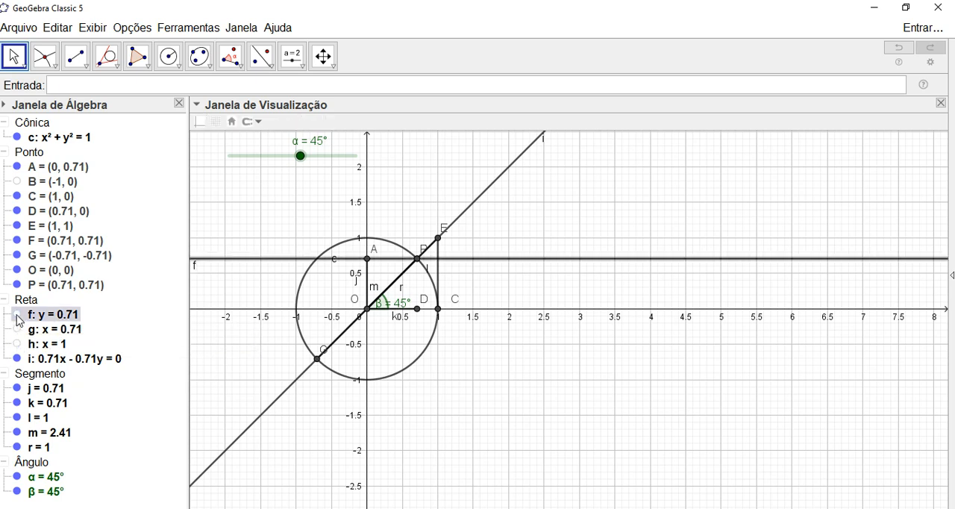
left_click(16, 314)
left_click(17, 359)
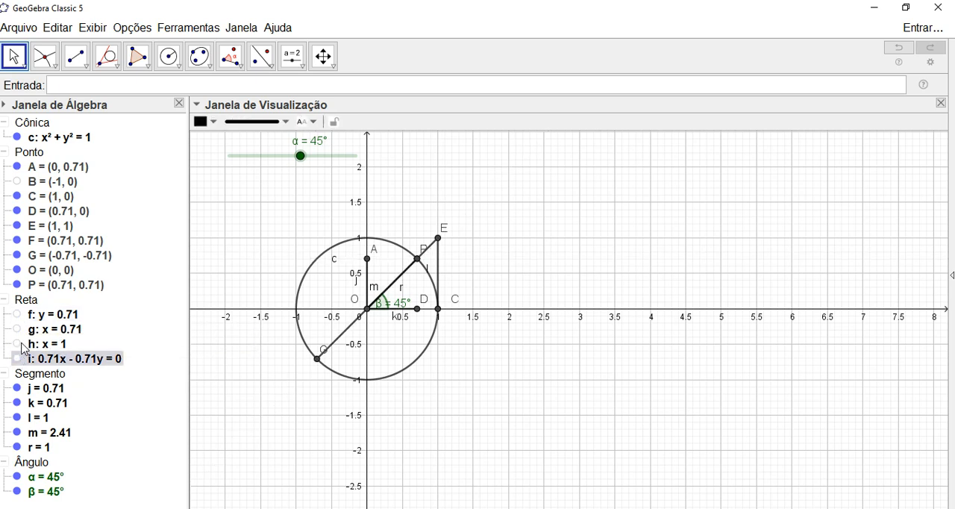
- Check lines g and f by briefly showing each one and hiding it again
left_click(19, 332)
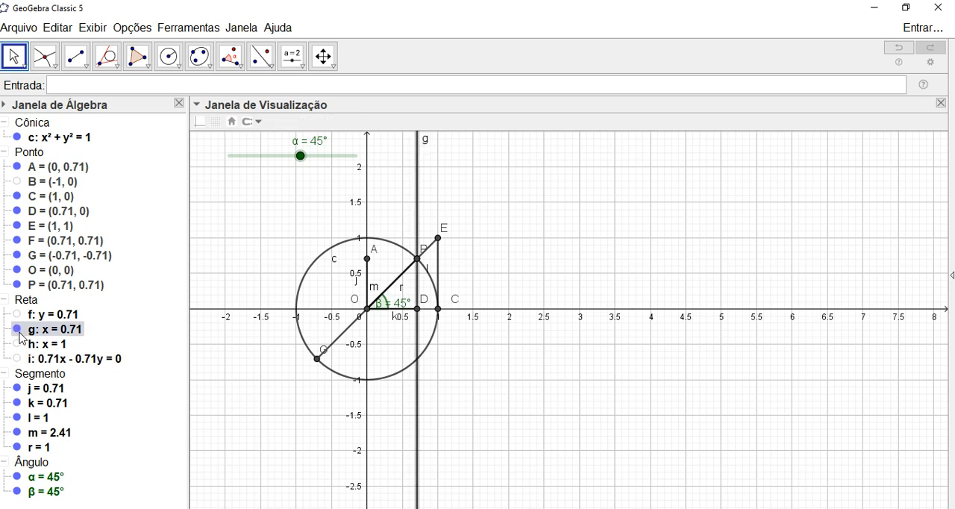
left_click(18, 330)
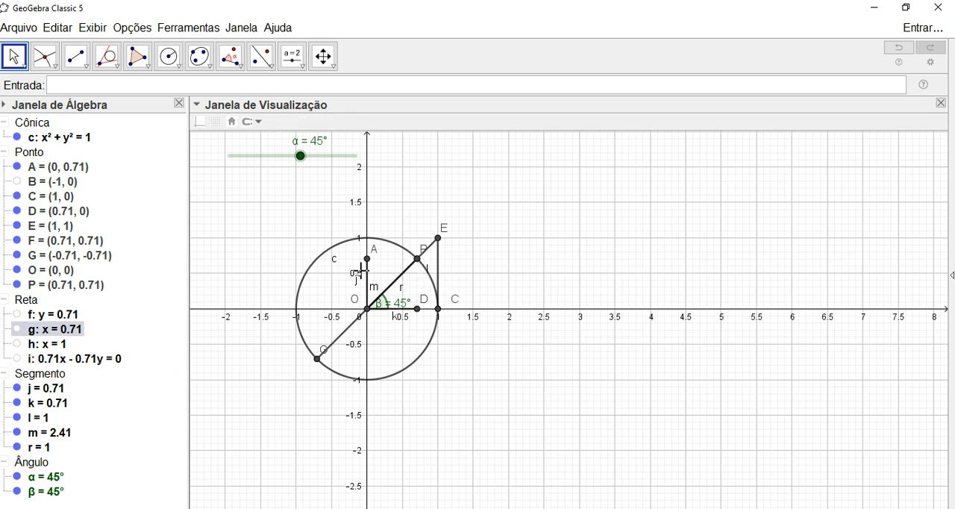
left_click(20, 313)
left_click(18, 314)
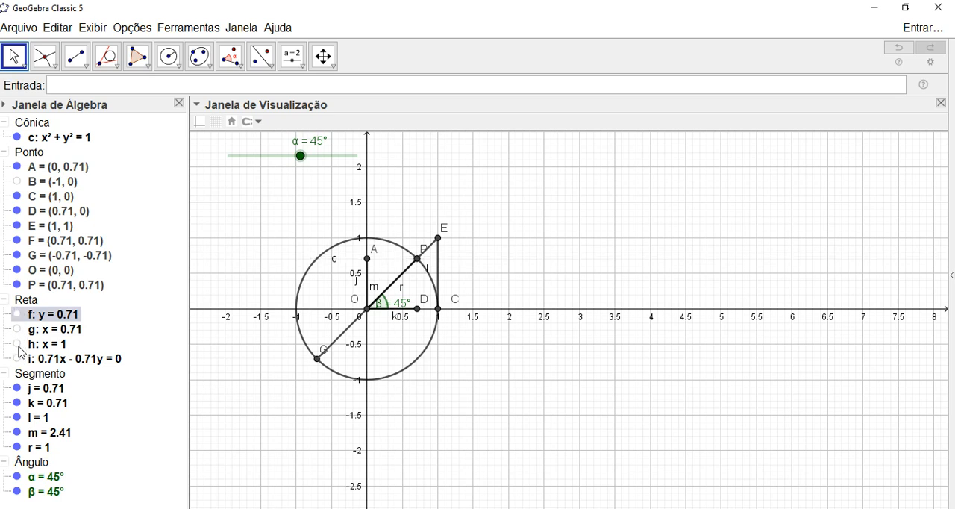
- Display the tangent line h again, keeping line g hidden
left_click(18, 330)
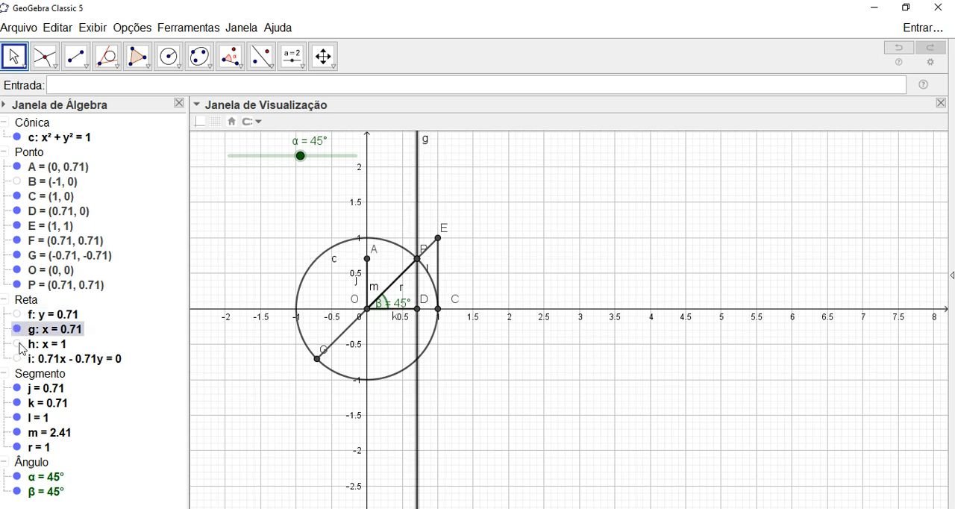
left_click(19, 344)
left_click(18, 330)
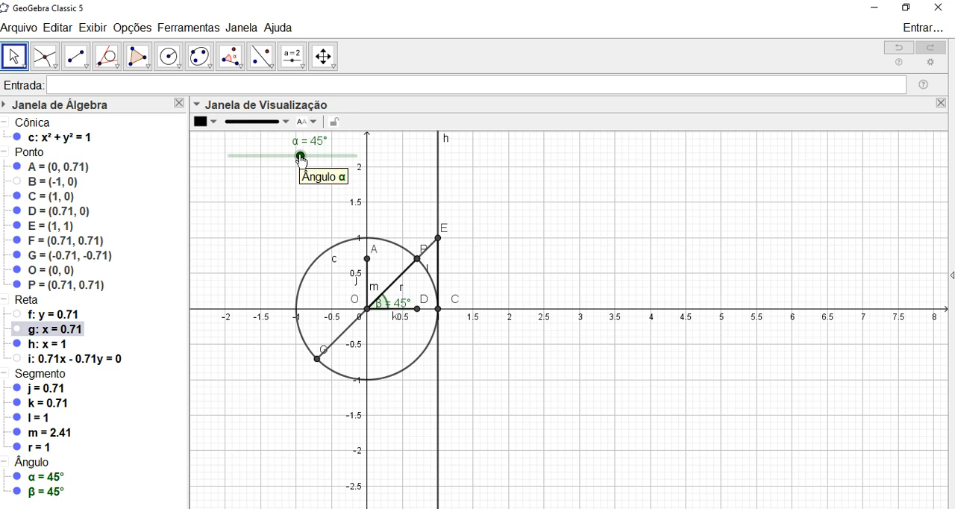
- Vary the angle slider α back and forth between about 44° and 54° to test the segments' movement
left_click_drag(301, 156, 299, 156)
key("Left")
key("Left")
key("Right")
key("Right")
key("Right")
key("Right")
key("Right")
key("Right")
key("Right")
key("Right")
key("Right")
key("Right")
key("Right")
key("Right")
key("Right")
key("Left")
key("Left")
key("Left")
key("Left")
key("Left")
key("Left")
key("Left")
key("Left")
key("Left")
key("Left")
key("Left")
key("Left")
key("Right")
key("Right")
key("Right")
key("Right")
key("Right")
key("Right")
key("Right")
key("Right")
key("Right")
key("Right")
key("Right")
key("Left")
key("Left")
key("Left")
key("Left")
key("Left")
key("Left")
key("Left")
key("Left")
key("Left")
key("Left")
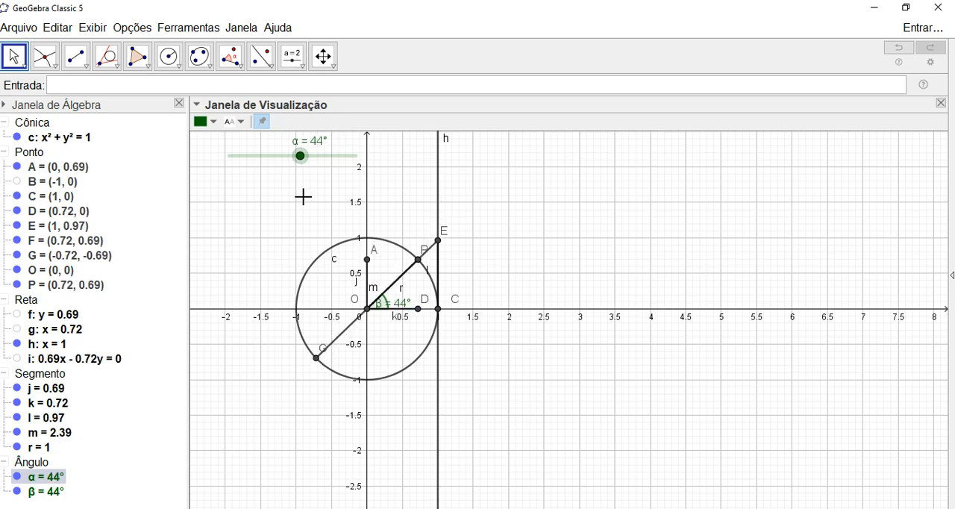
key("Right")
key("Right")
key("Right")
key("Right")
key("Right")
key("Right")
key("Right")
key("Right")
key("Right")
key("Right")
key("Right")
key("Right")
key("Right")
key("Right")
key("Left")
key("Left")
key("Left")
key("Left")
key("Left")
key("Left")
key("Left")
key("Left")
key("Left")
key("Left")
key("Left")
key("Left")
key("Left")
key("Left")
key("Left")
key("Left")
key("Left")
key("Right")
key("Right")
key("Right")
key("Right")
key("Right")
key("Right")
key("Right")
key("Right")
key("Right")
key("Right")
key("Right")
key("Right")
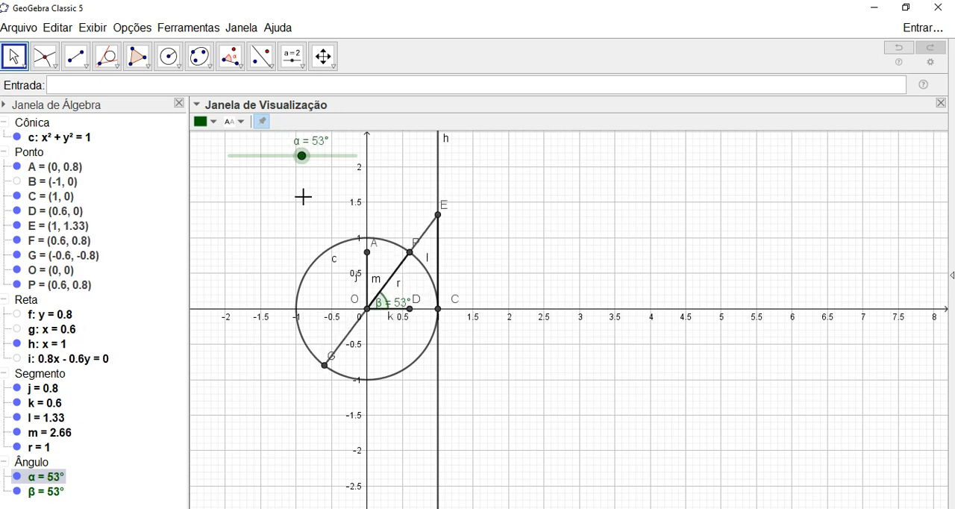
key("Left")
key("Left")
key("Left")
key("Left")
key("Left")
key("Left")
key("Left")
key("Left")
key("Right")
key("Right")
key("Right")
key("Right")
key("Right")
key("Right")
key("Right")
key("Right")
key("Right")
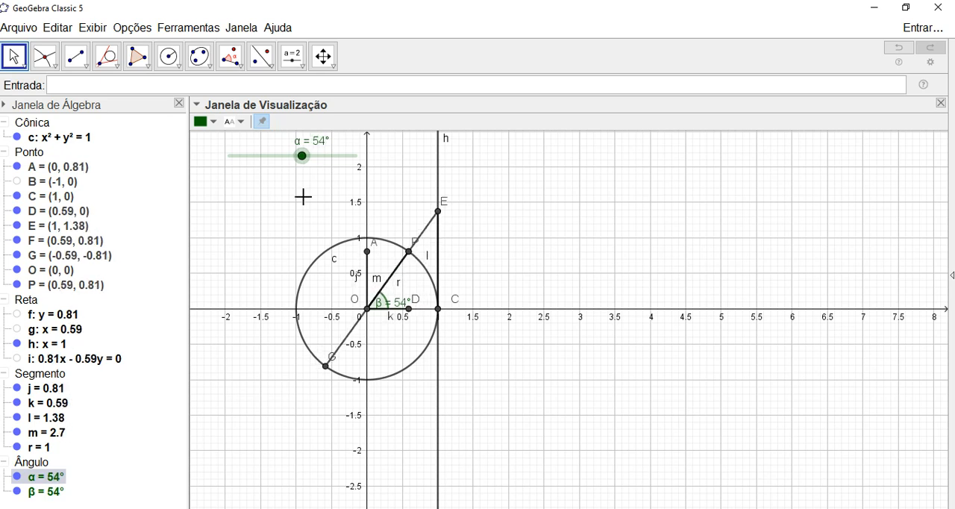
key("Right")
key("Left")
key("Left")
key("Left")
key("Left")
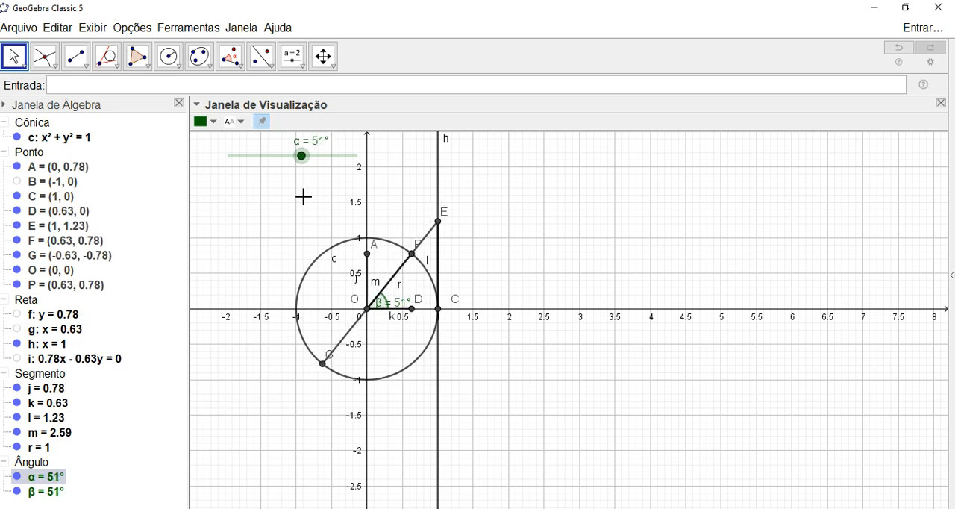
- Move the label of angle β away from its arc and set it to show only the value
left_click_drag(401, 304, 410, 297)
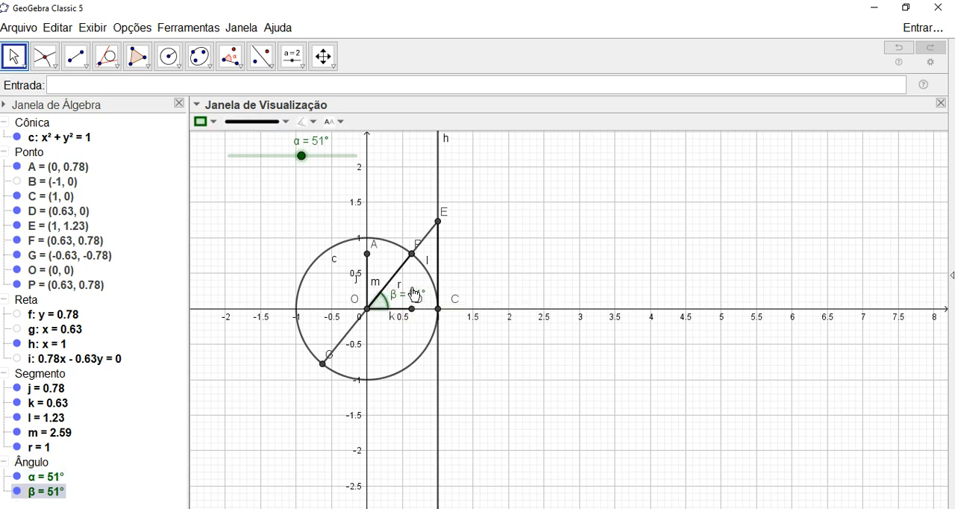
left_click(342, 124)
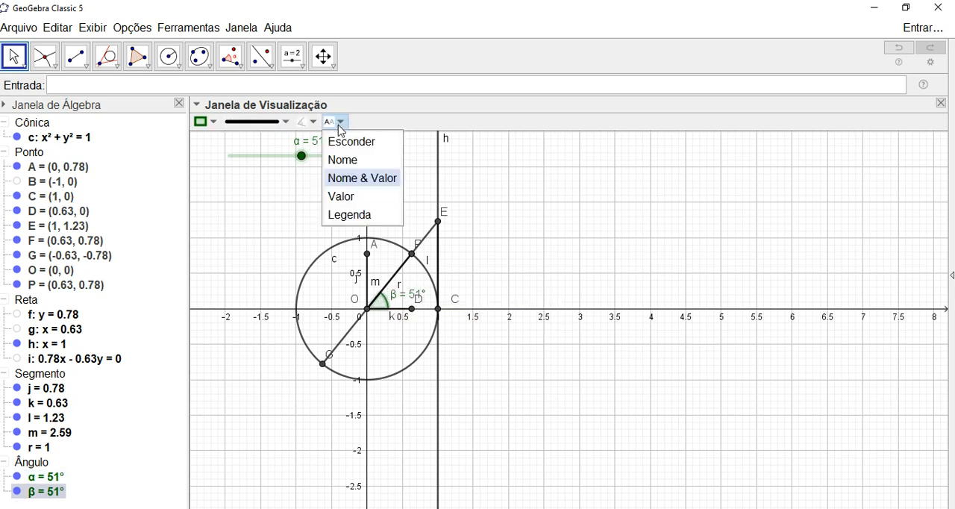
left_click(343, 197)
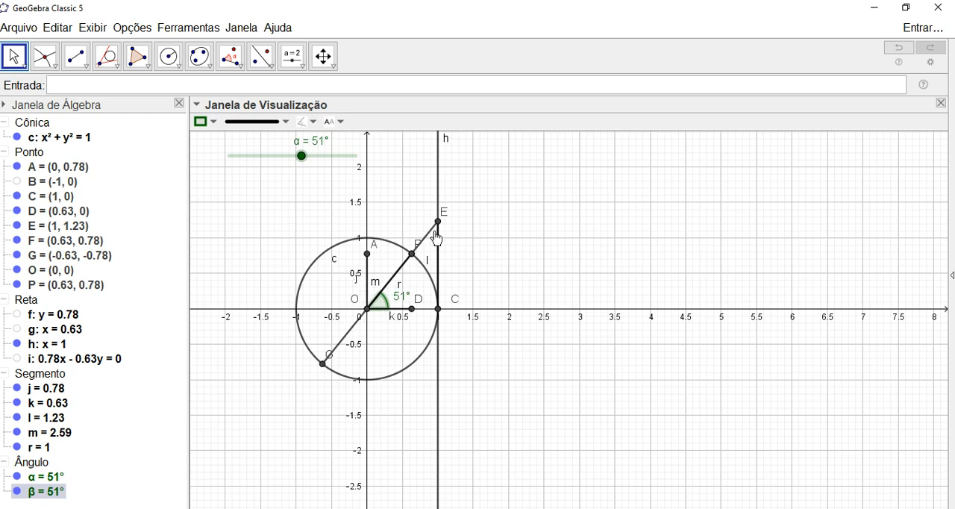
- Vary the slider α around 50° to check the angle label and the construction
left_click(304, 160)
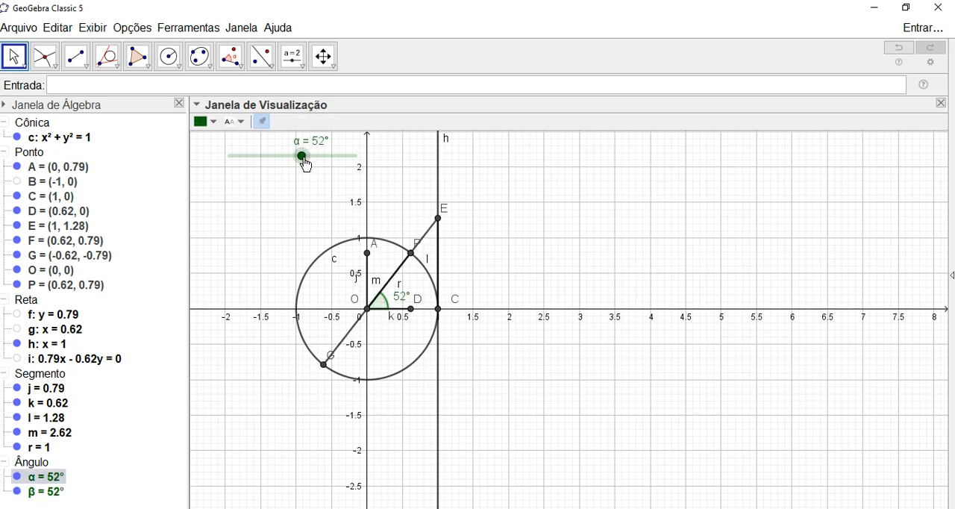
key("Right")
key("Right")
key("Left")
key("Left")
key("Left")
key("Left")
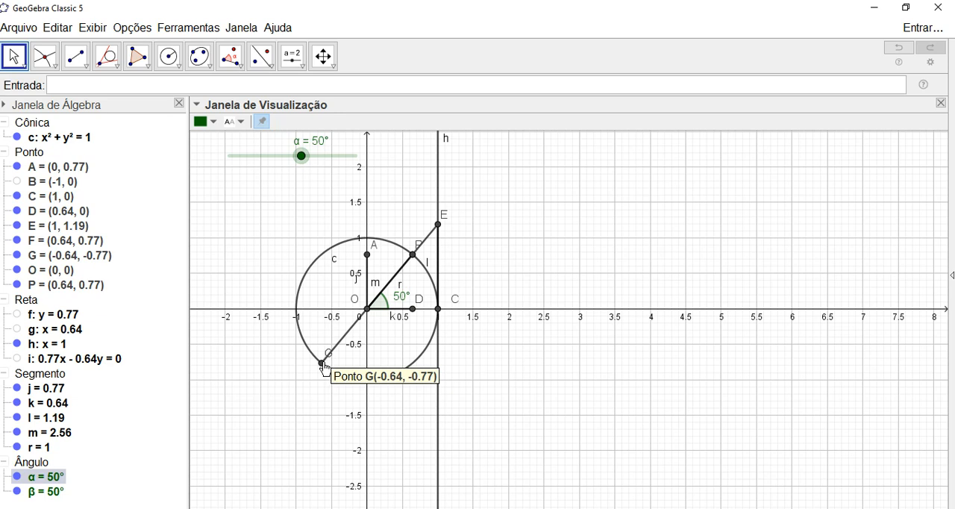
- Move the labels of points G and P clear of the lines and hide the point F that coincides with P
left_click_drag(327, 356, 305, 364)
mouse_move(421, 268)
left_mouse_down()
mouse_move(412, 241)
mouse_move(429, 258)
left_mouse_up()
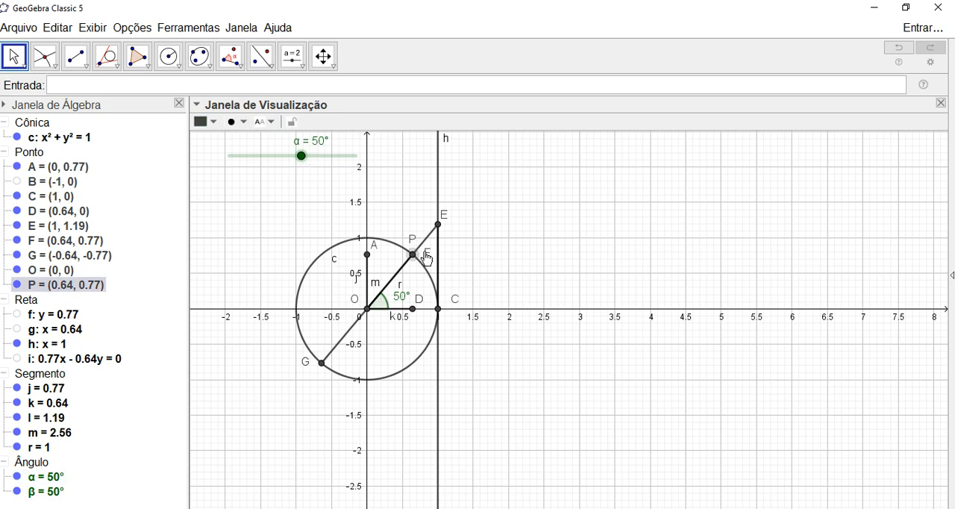
right_click(426, 253)
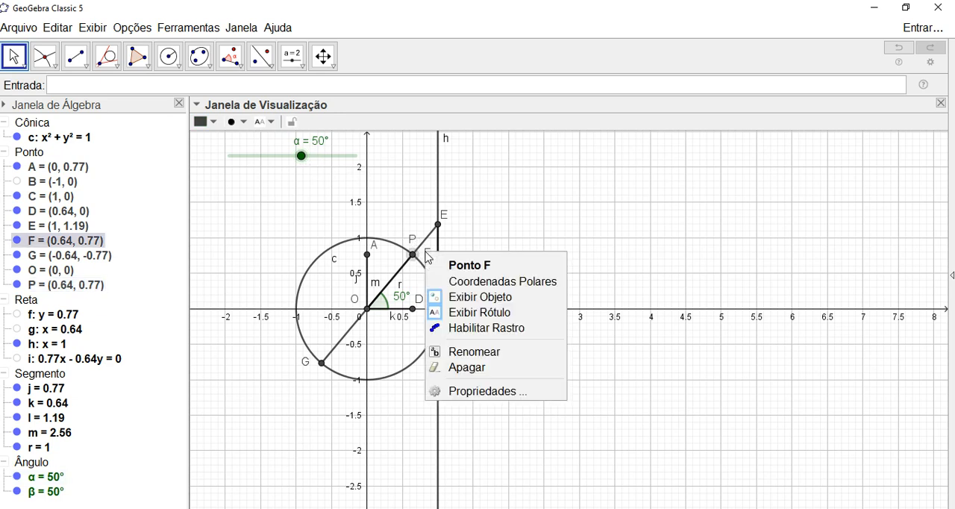
left_click(477, 297)
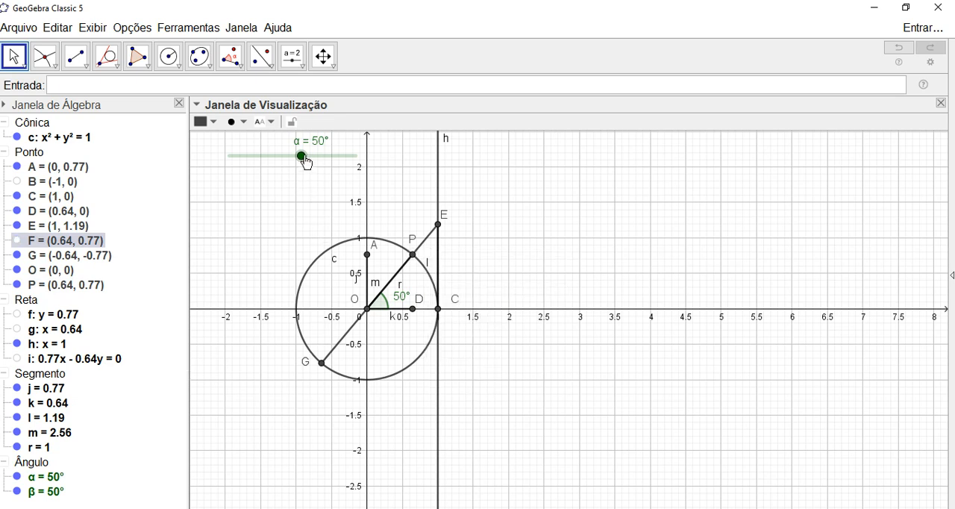
- Increase the slider α from 50° to 129° to check the construction with P in the second quadrant
left_click_drag(301, 155, 300, 156)
key("Right")
key("Right")
key("Right")
key("Right")
key("Right")
key("Right")
key("Right")
key("Right")
key("Right")
key("Right")
key("Right")
key("Right")
key("Right")
key("Right")
key("Right")
key("Right")
key("Right")
key("Right")
key("Right")
key("Right")
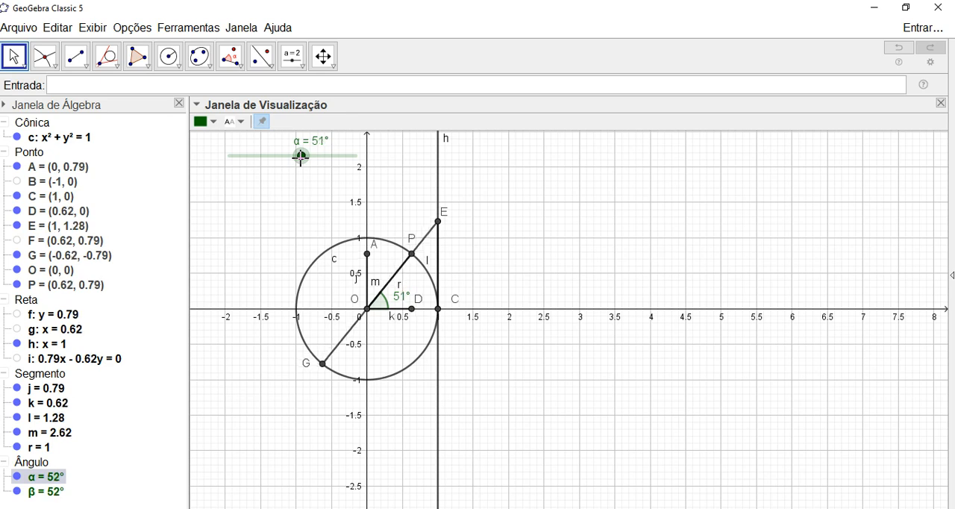
key("Right")
key("Right")
key("Right")
key("Right")
key("Right")
key("Right")
key("Right")
key("Right")
key("Right")
key("Right")
key("Right")
key("Right")
key("Right")
key("Right")
key("Right")
key("Right")
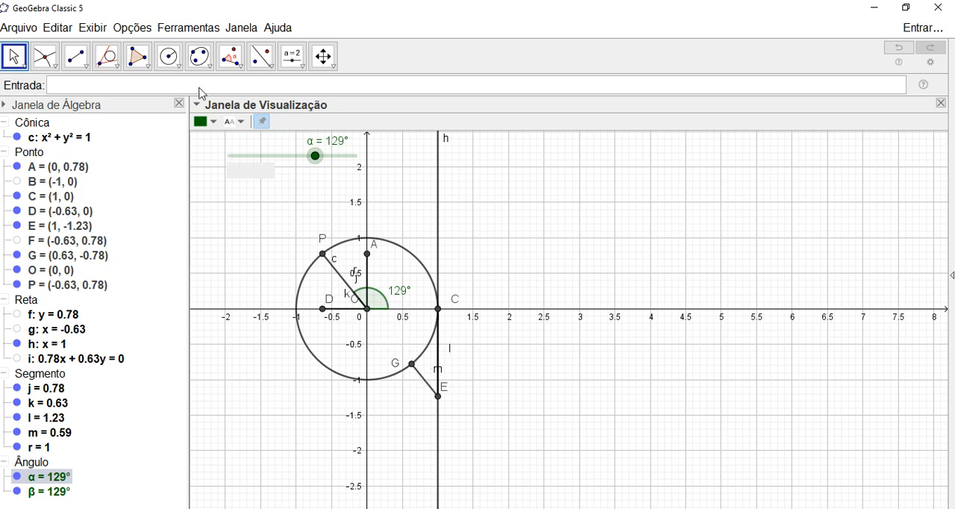
- Draw a segment joining the circle's centre O to point G
left_click(80, 55)
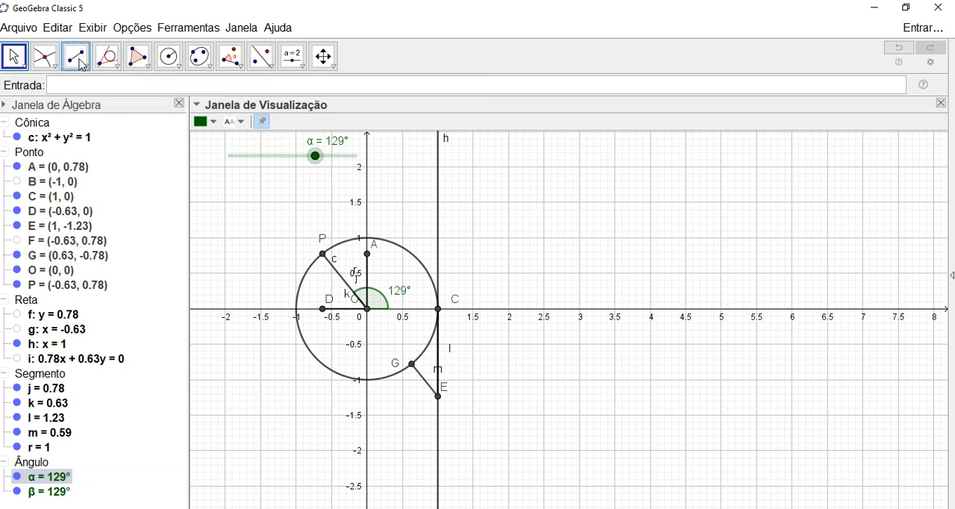
left_click(369, 312)
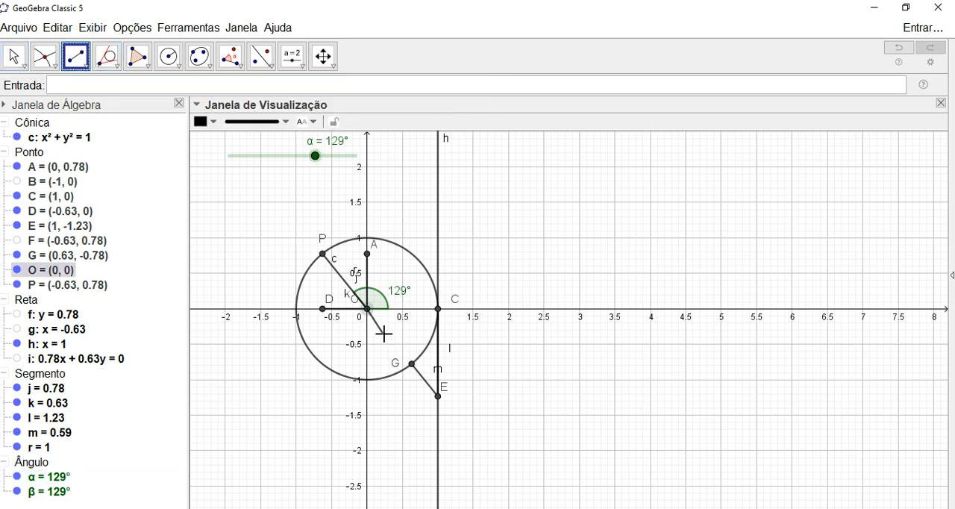
left_click(412, 365)
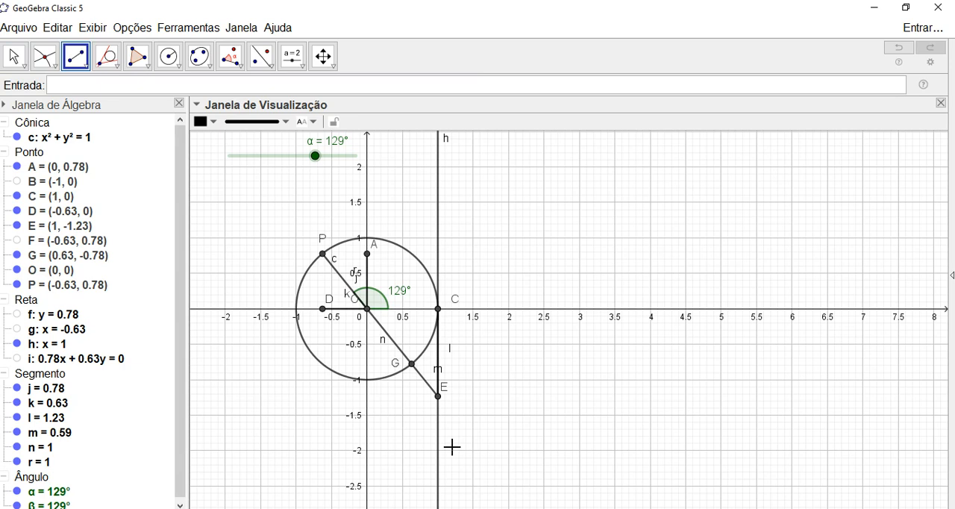
key("Escape")
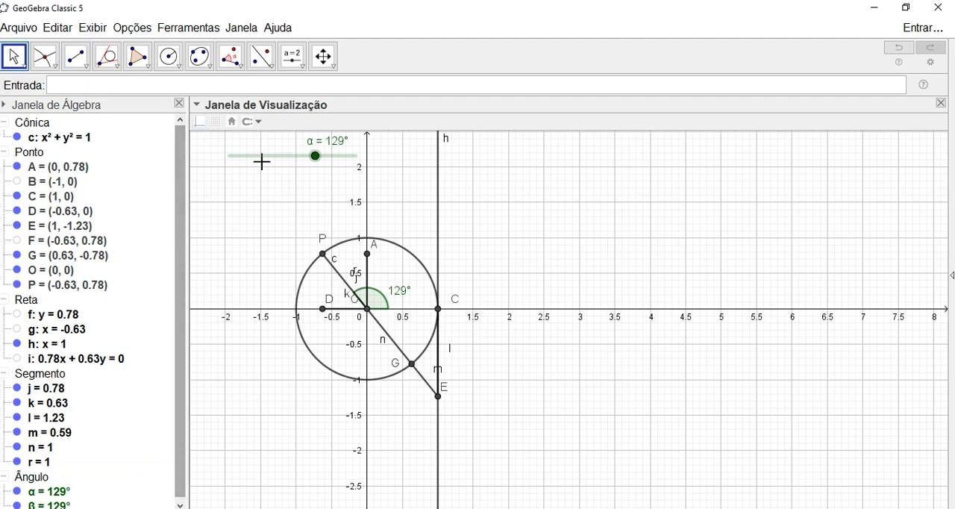
- Vary the slider α from 129° back to 46° to test the new segment OG
left_click(316, 155)
key("Right")
key("Right")
key("Left")
key("Left")
key("Left")
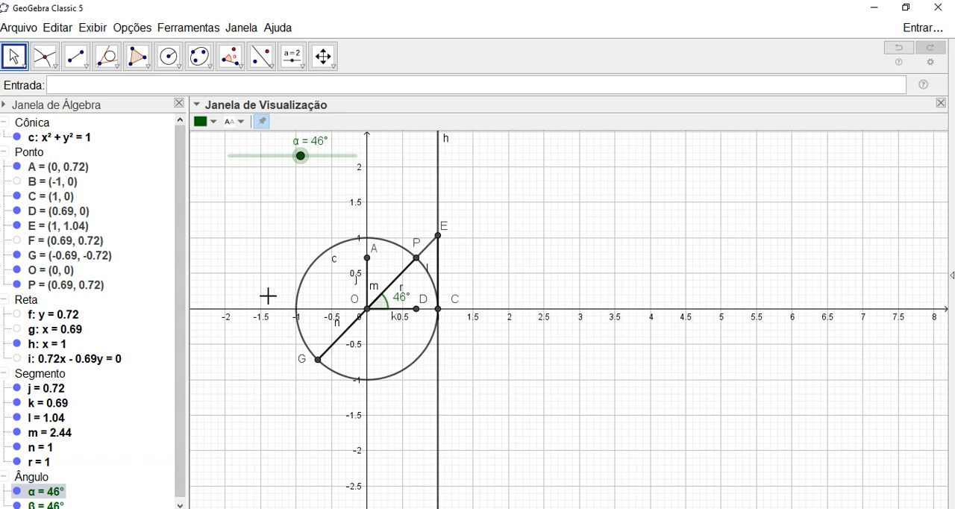
- Colour the vertical segment OA red and the horizontal segment OD blue
left_click_drag(179, 347, 172, 419)
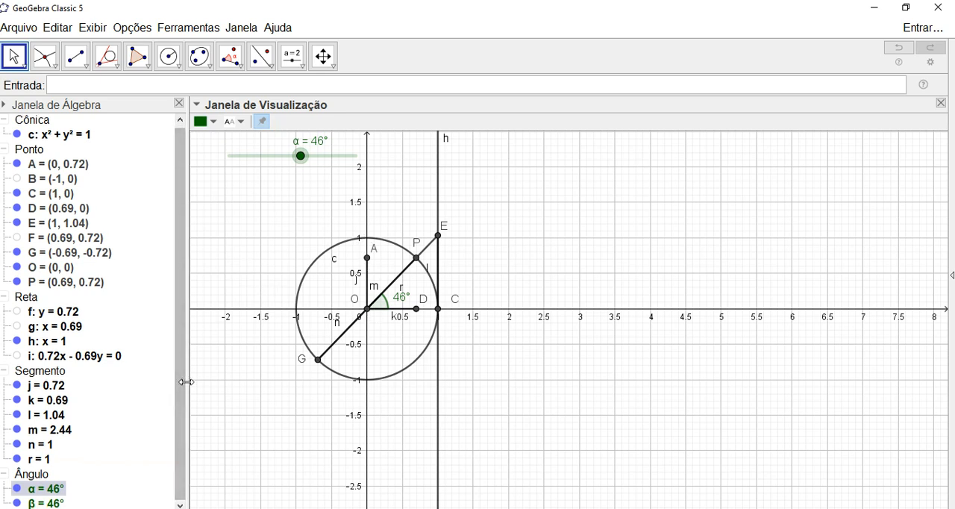
left_click(368, 294)
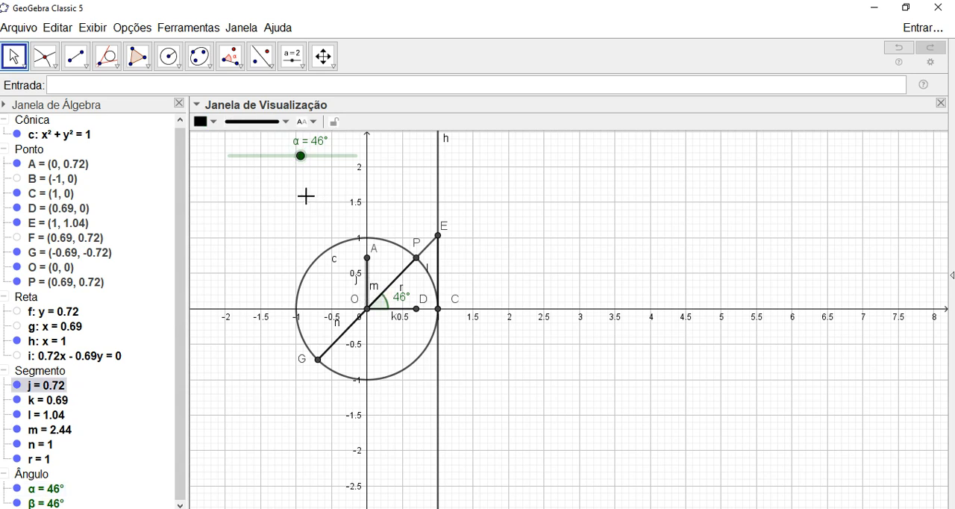
left_click(212, 123)
left_click(201, 138)
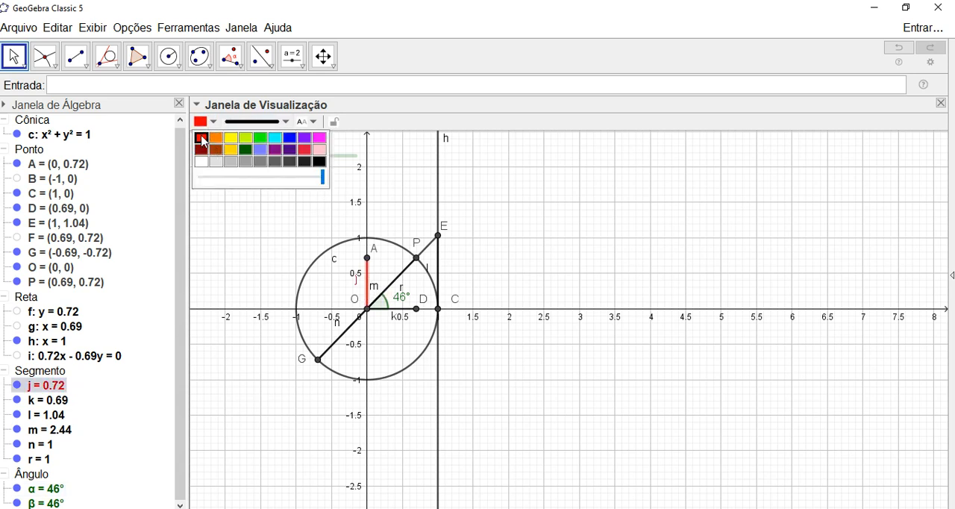
left_click(388, 313)
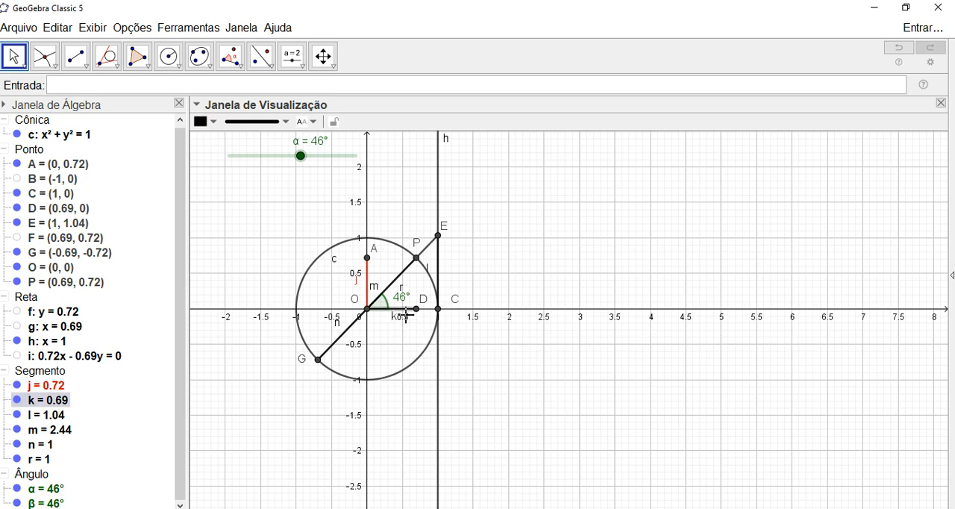
left_click(202, 122)
left_click(291, 138)
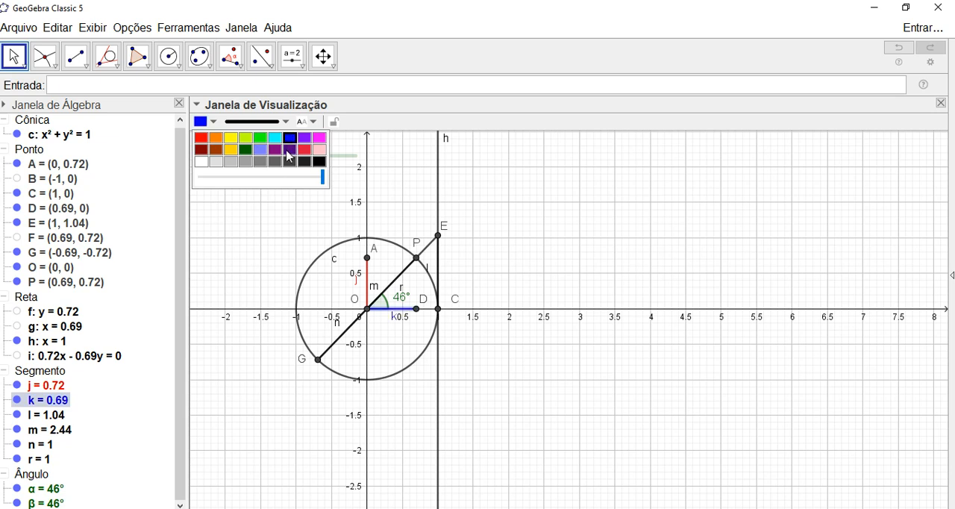
- Colour the tangent segment CE bright green and deselect it
left_click(438, 269)
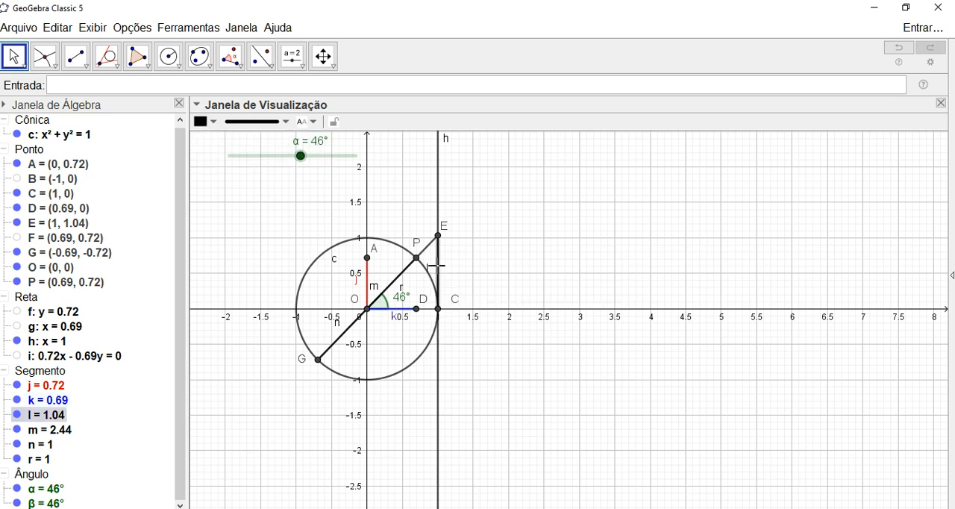
left_click(203, 121)
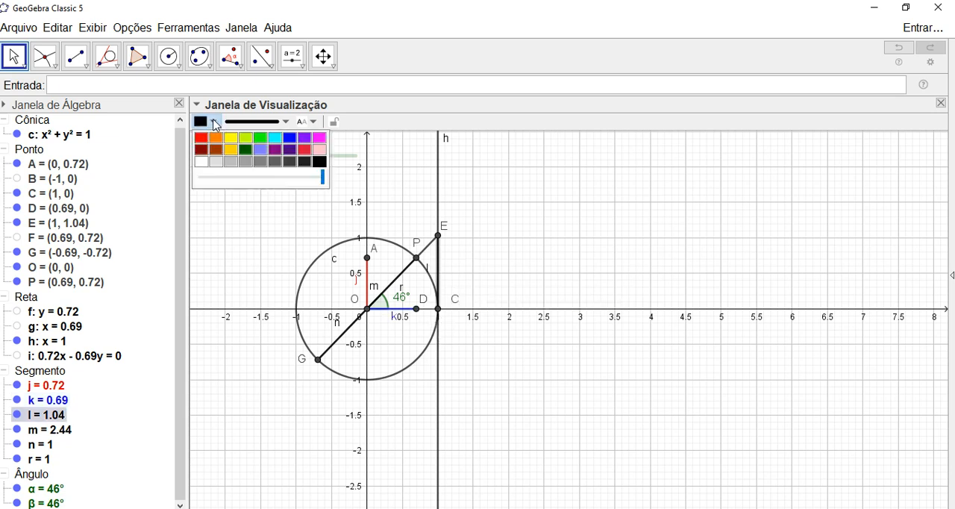
left_click(261, 138)
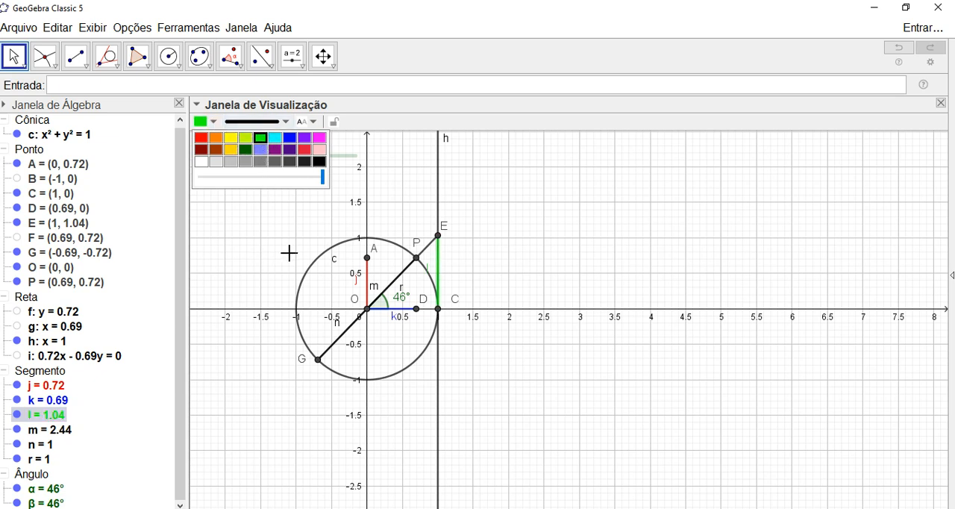
left_click(229, 216)
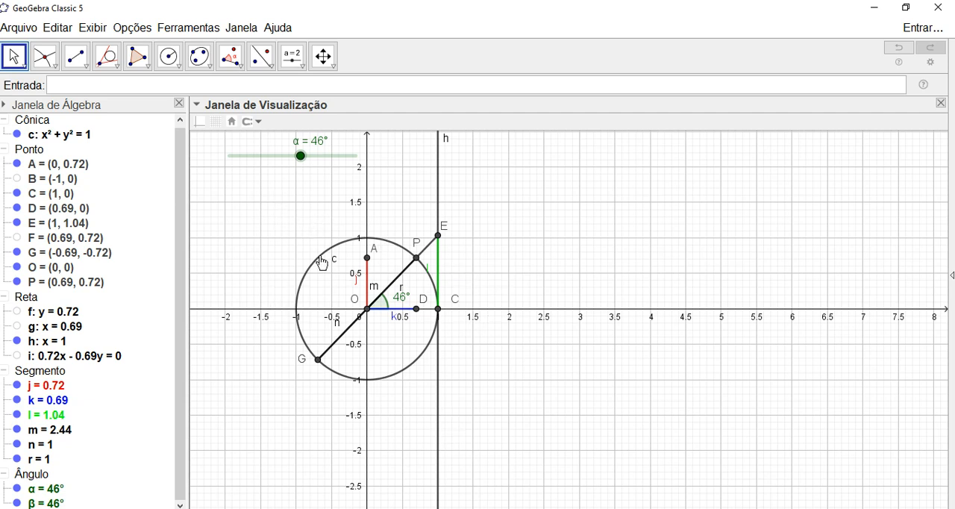
- Sweep the slider α past 90° and back to 50° to check how the coloured segments move
left_click_drag(300, 158, 300, 158)
key("Right")
key("Right")
key("Right")
key("Right")
key("Right")
key("Right")
key("Right")
key("Right")
key("Right")
key("Right")
key("Right")
key("Right")
key("Right")
key("Right")
key("Right")
key("Right")
key("Right")
key("Right")
key("Right")
key("Right")
key("Right")
key("Right")
key("Right")
key("Right")
key("Right")
key("Right")
key("Right")
key("Right")
key("Right")
key("Right")
key("Right")
key("Right")
key("Right")
key("Right")
key("Right")
key("Right")
key("Right")
key("Right")
key("Right")
key("Right")
key("Right")
key("Right")
key("Right")
key("Right")
key("Left")
key("Left")
key("Left")
key("Left")
key("Left")
key("Left")
key("Left")
key("Left")
key("Left")
key("Left")
key("Left")
key("Left")
key("Left")
key("Left")
key("Left")
key("Left")
key("Left")
key("Left")
key("Left")
key("Left")
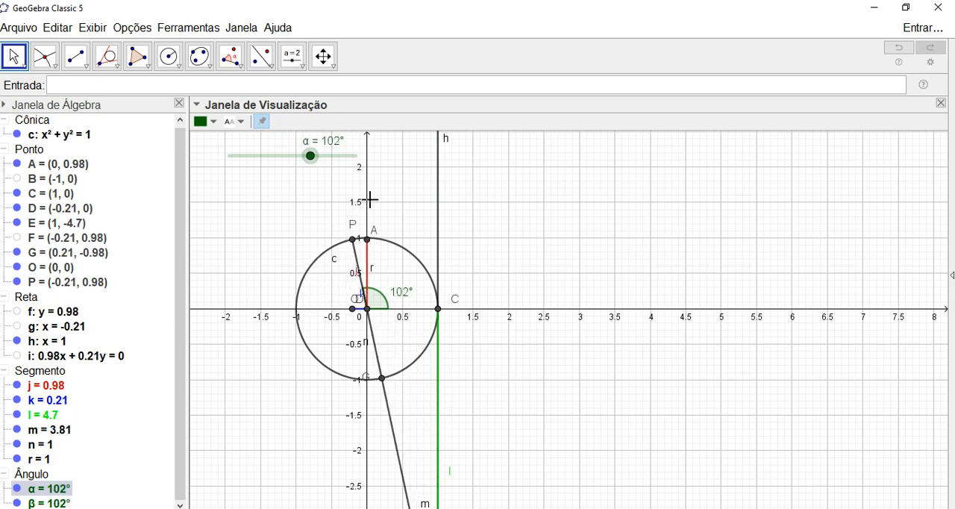
key("Left")
key("Left")
key("Left")
key("Left")
key("Left")
key("Left")
key("Left")
key("Left")
key("Left")
key("Left")
key("Left")
key("Left")
key("Left")
key("Left")
key("Left")
key("Left")
key("Left")
key("Left")
key("Left")
key("Left")
key("Right")
key("Right")
key("Right")
key("Right")
key("Left")
key("Left")
key("Left")
- Vary the slider α back and forth in the first quadrant and set it to 45°
key("Left")
key("Left")
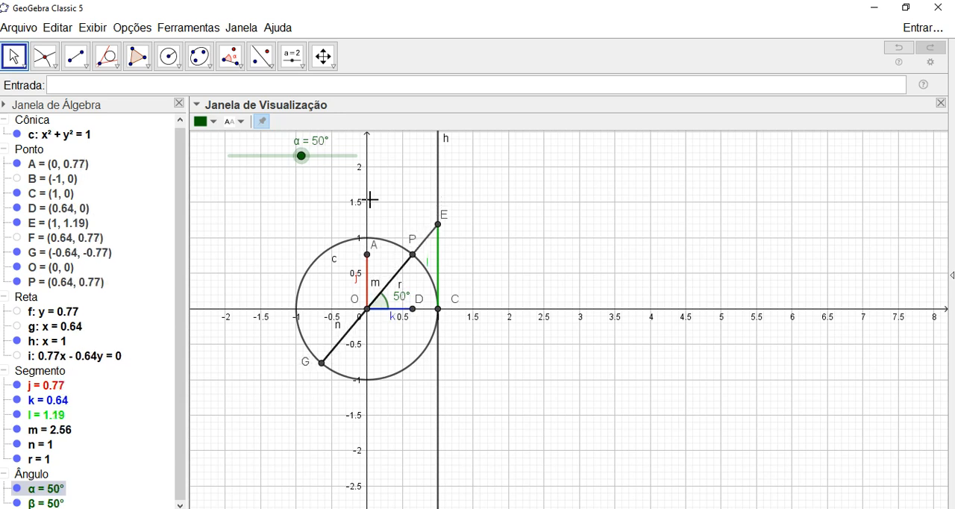
key("Right")
key("Left")
key("Left")
key("Left")
key("Left")
key("Left")
key("Left")
key("Left")
key("Left")
key("Right")
key("Right")
key("Right")
key("Right")
key("Right")
key("Right")
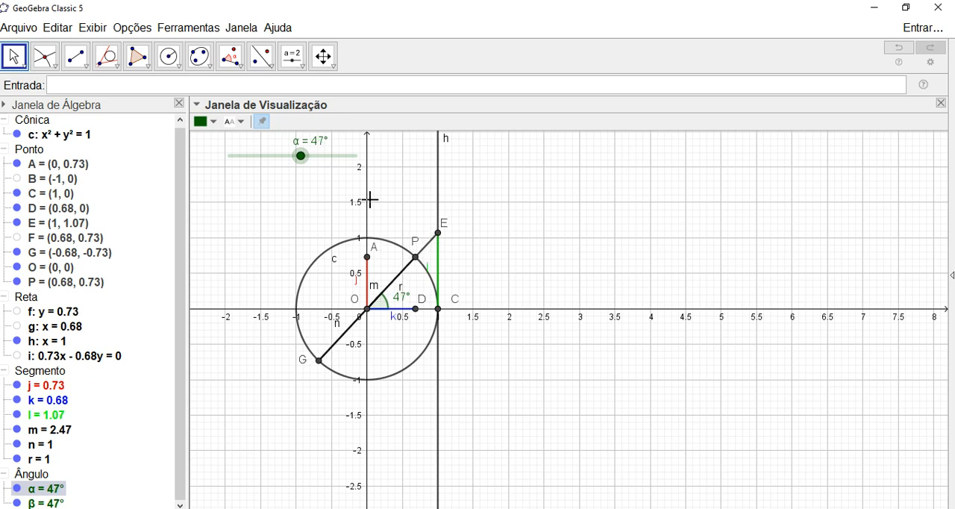
key("Left")
key("Left")
key("Left")
key("Left")
key("Left")
key("Left")
key("Left")
key("Left")
key("Left")
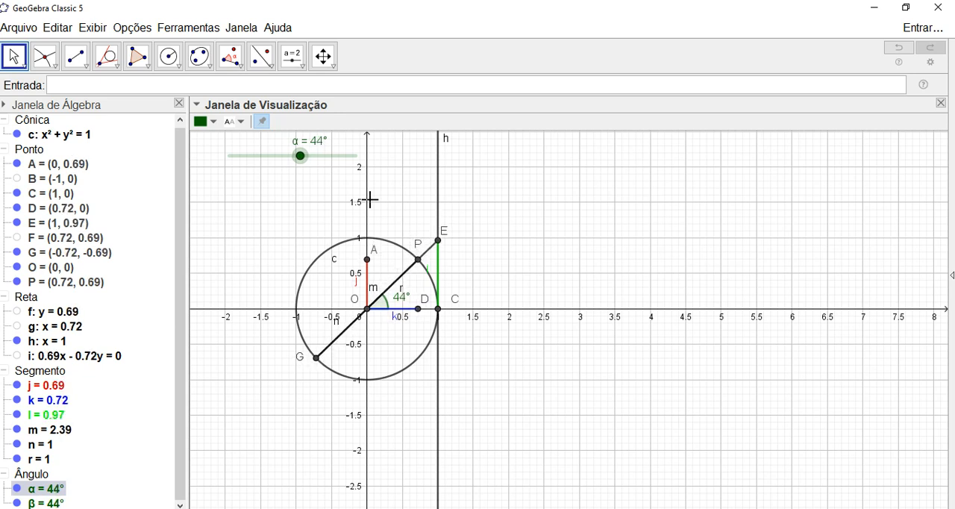
key("Right")
key("Right")
key("Right")
key("Right")
key("Right")
key("Right")
key("Right")
key("Right")
key("Right")
key("Right")
key("Left")
key("Left")
key("Left")
key("Left")
key("Left")
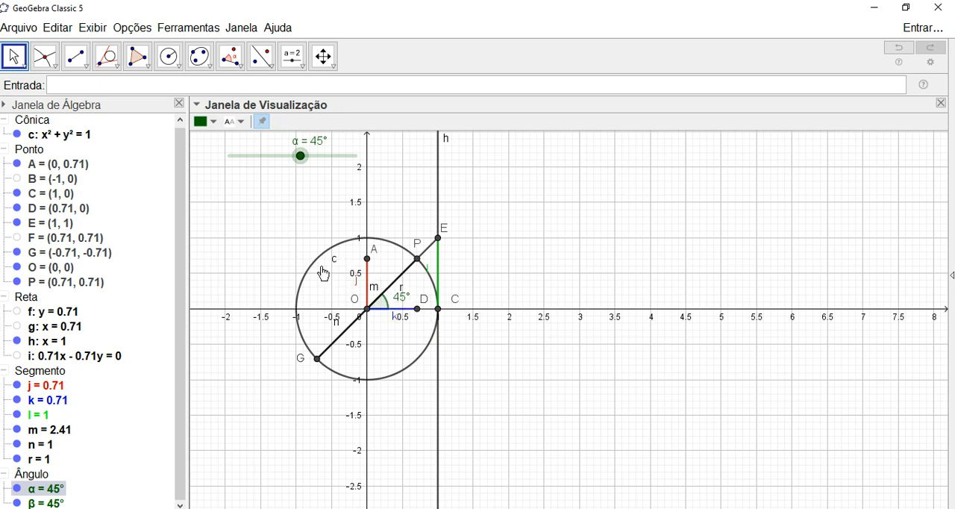
- Show the value as the label of the red segment OA, move it clear of the axis, and hide the label
left_click(369, 284)
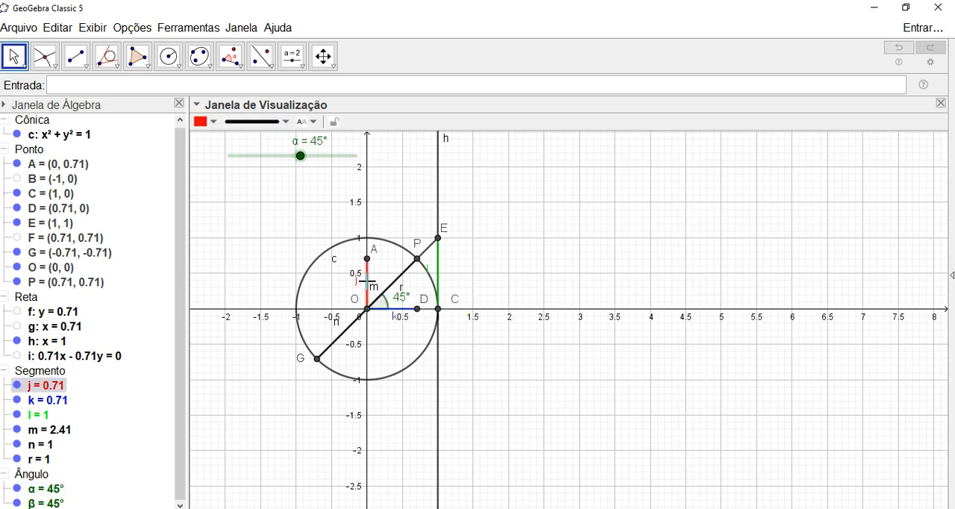
left_click(308, 122)
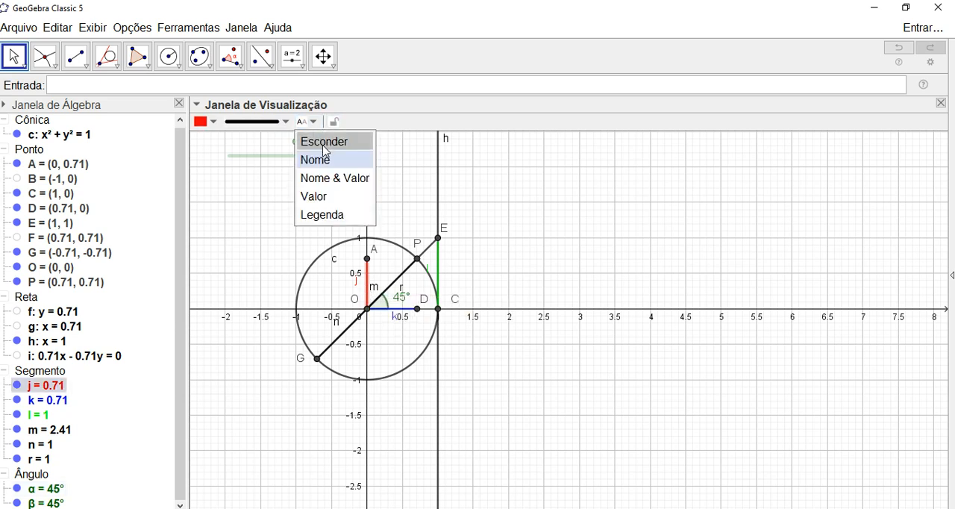
left_click(323, 197)
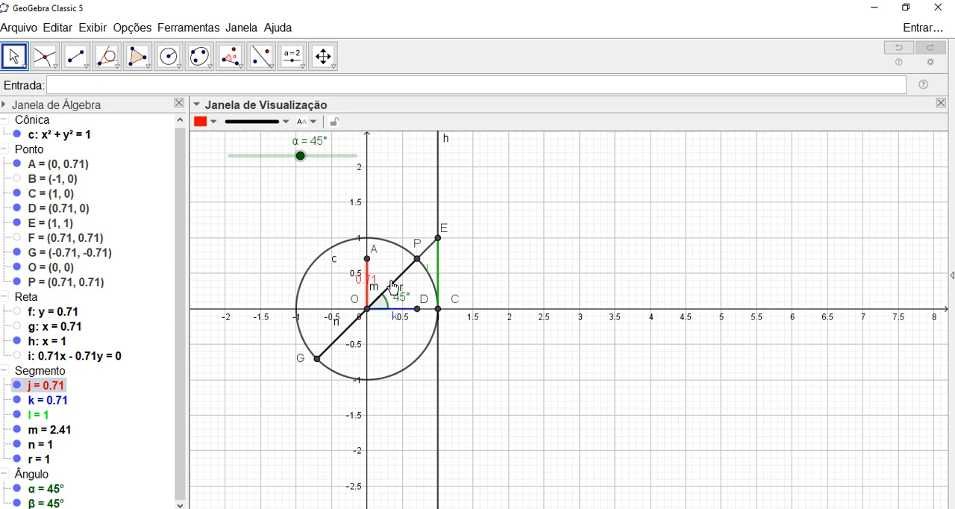
left_click_drag(366, 280, 346, 284)
left_click(314, 125)
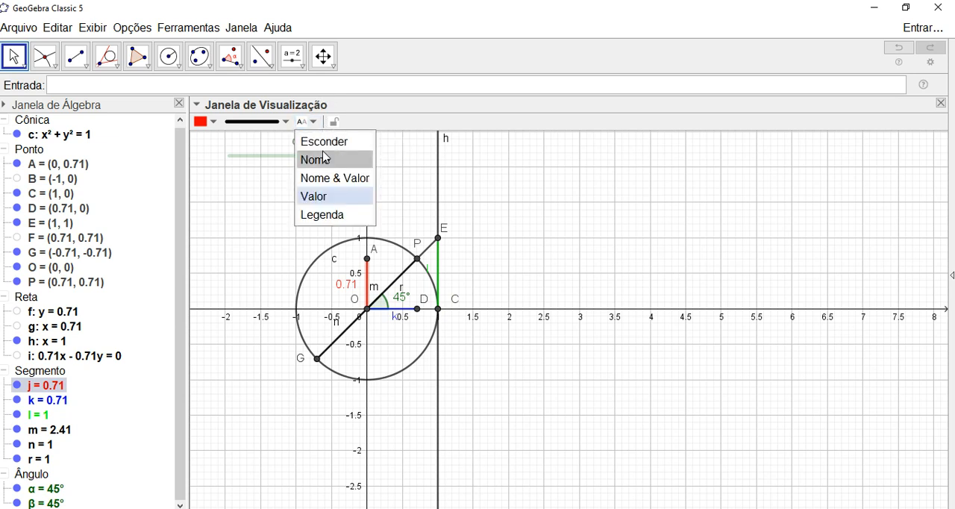
left_click(325, 143)
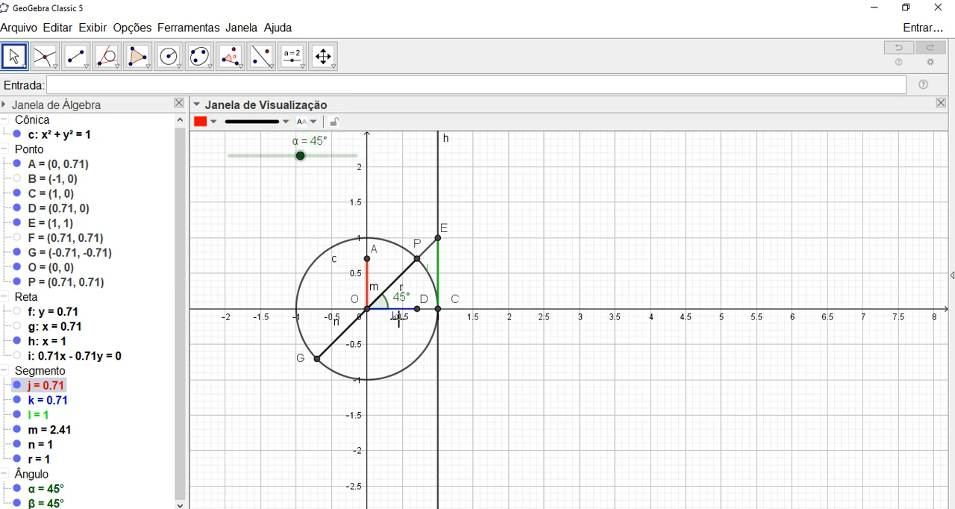
- Show the value as the label of the green segment CE, move it outside the circle, and hide the label
left_click(438, 270)
left_click(307, 122)
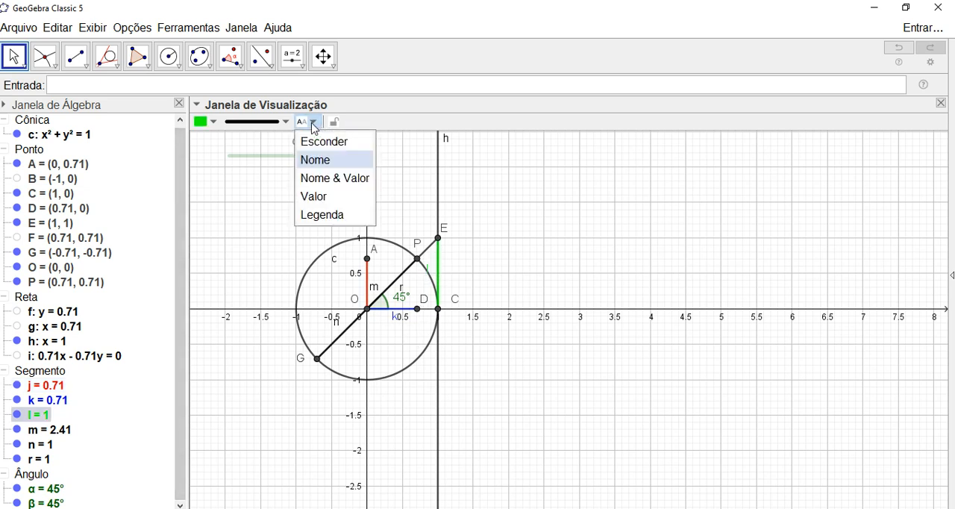
left_click(314, 196)
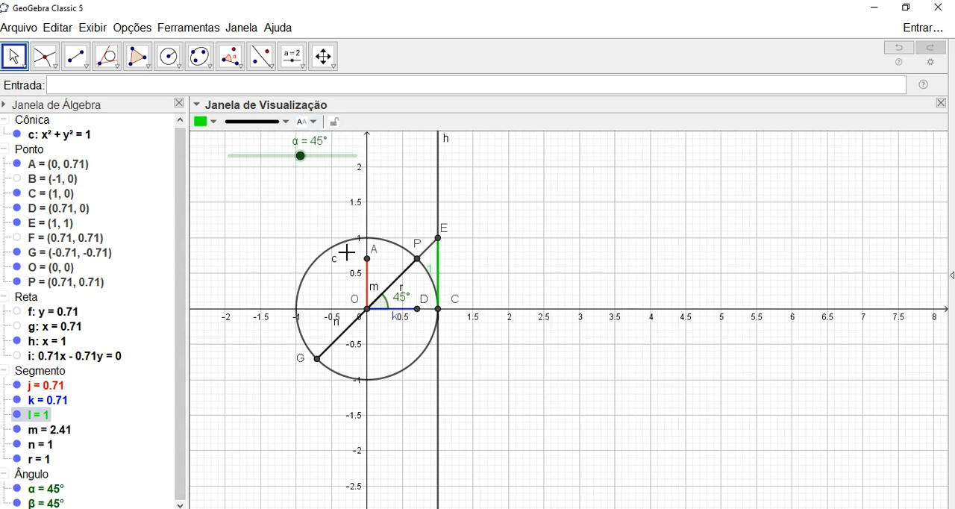
left_click_drag(432, 278, 448, 277)
left_click(308, 122)
left_click(326, 144)
- Display the second graphics view, Janela de Visualização 2, beside the unit circle view
scroll(292, 296, "down", 1)
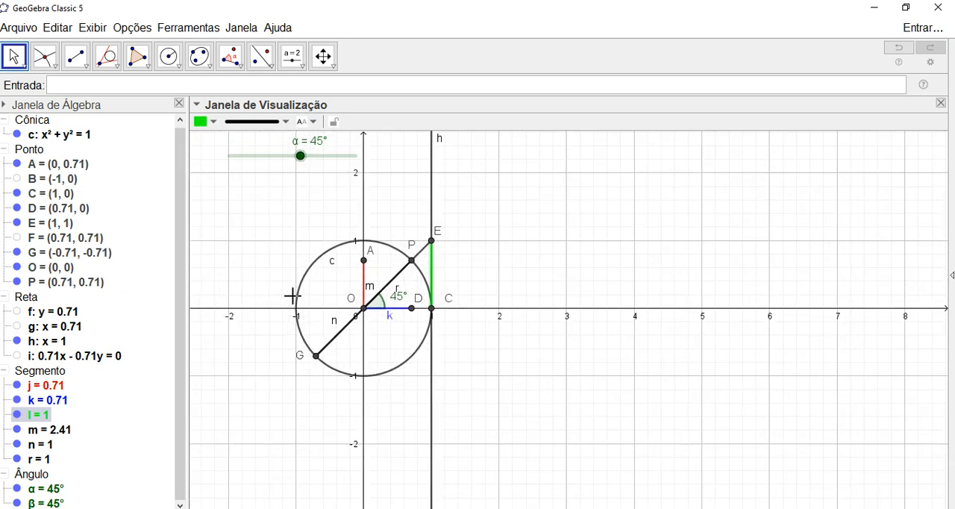
scroll(292, 297, "down", 1)
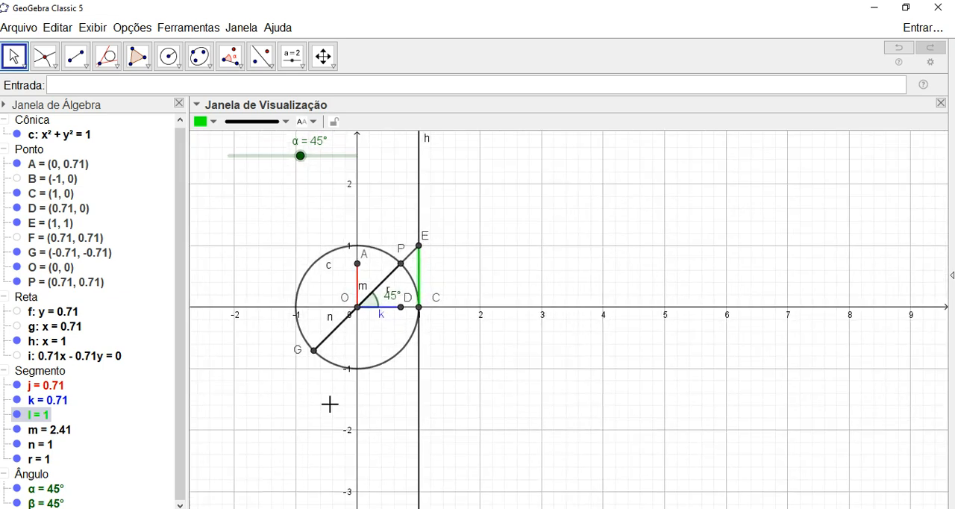
left_click(104, 27)
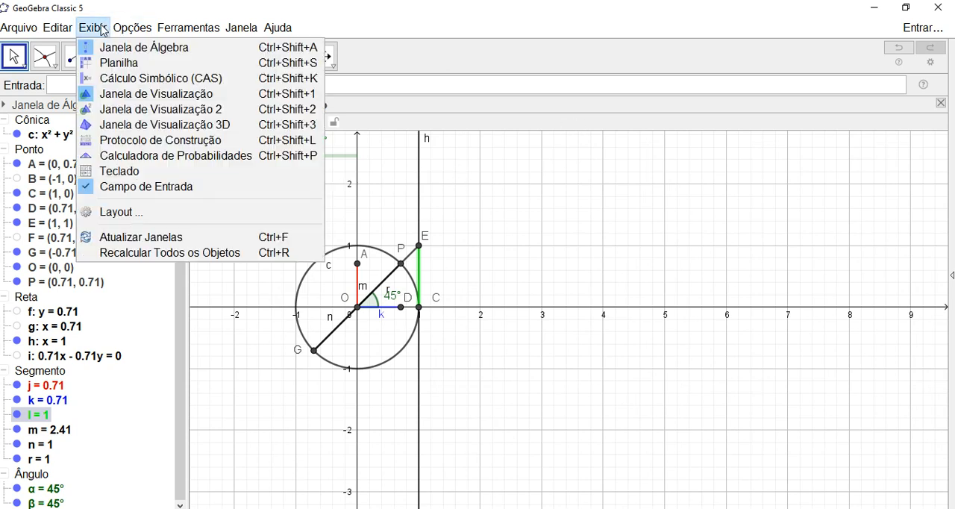
left_click(129, 112)
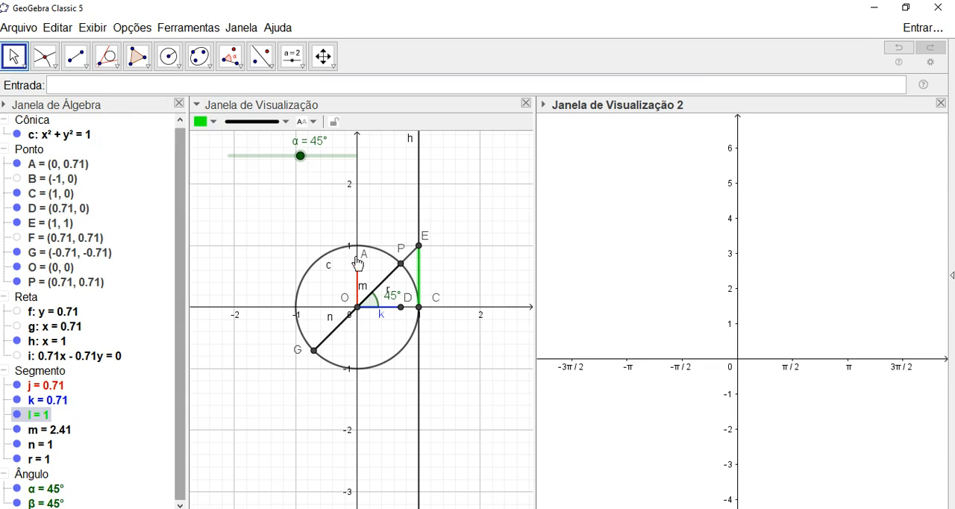
left_click_drag(633, 242, 632, 192)
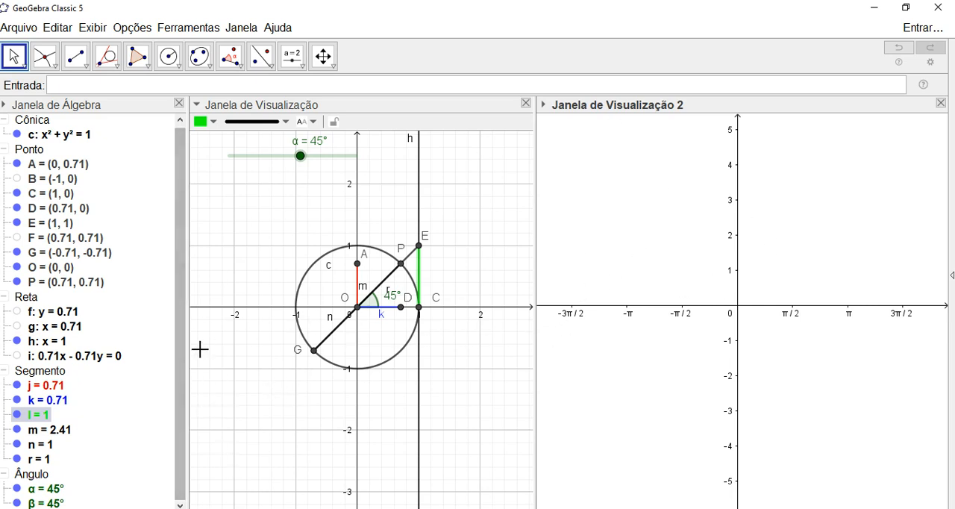
- Plot the sine function s(α)=sen(α) in the second graphics view
left_click(640, 239)
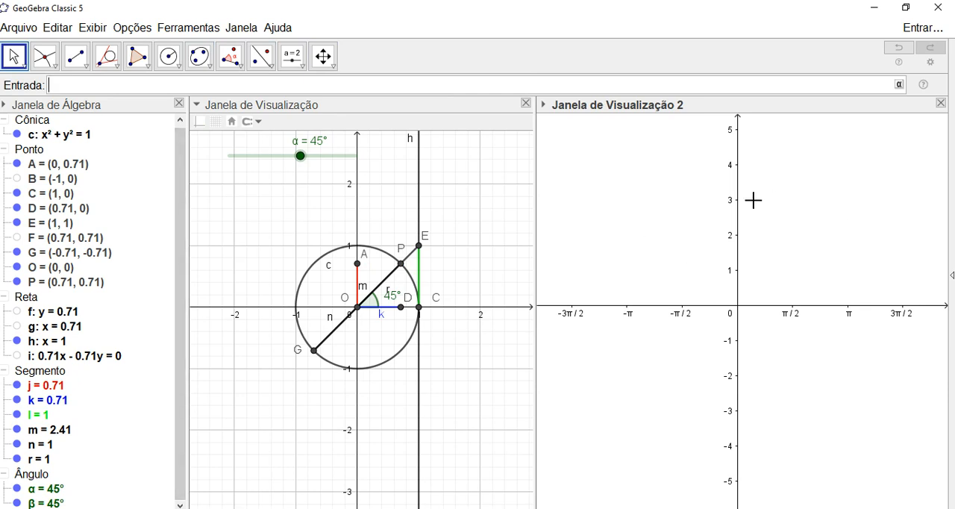
type("s(")
left_click(899, 85)
left_click(737, 106)
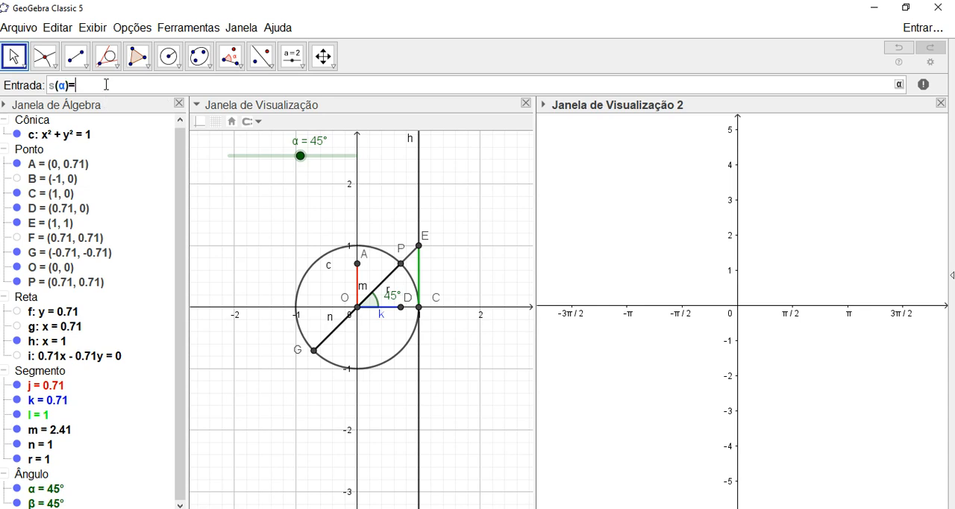
type("=sen")
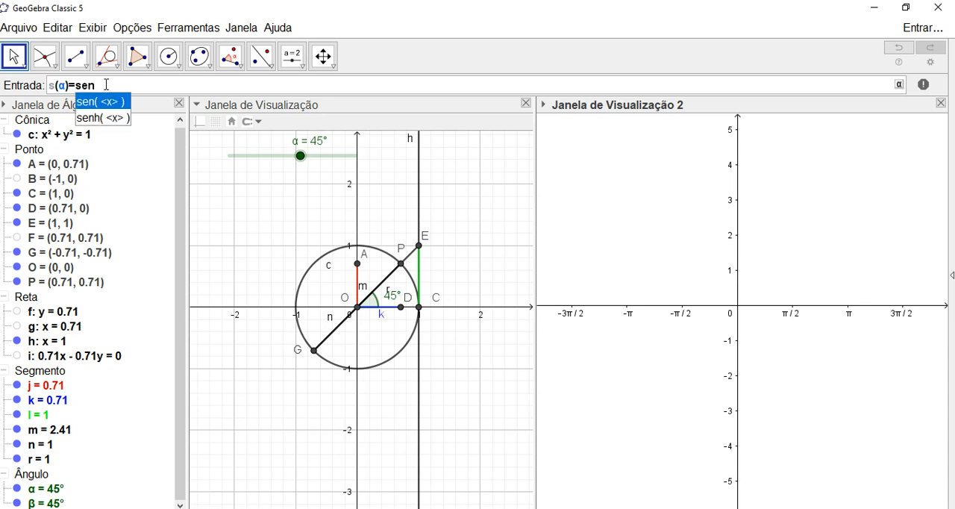
key("Return")
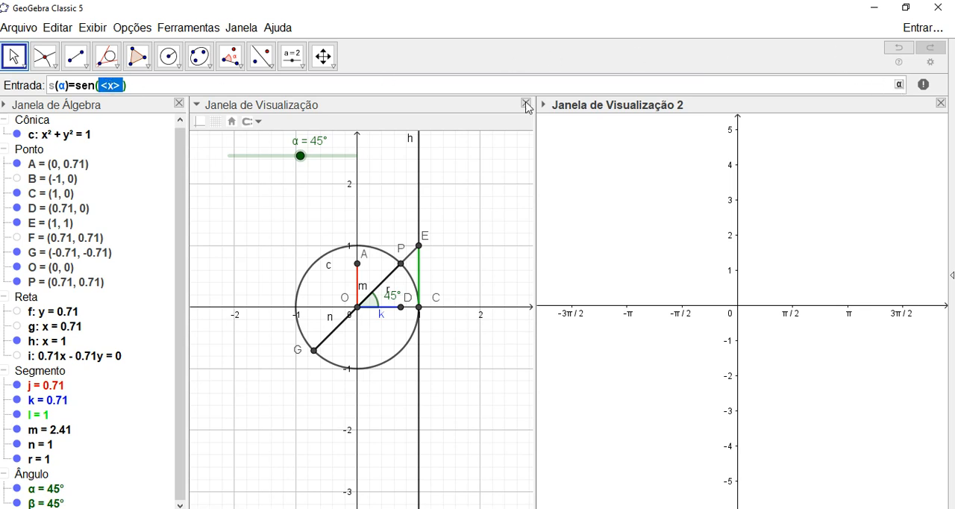
left_click(899, 85)
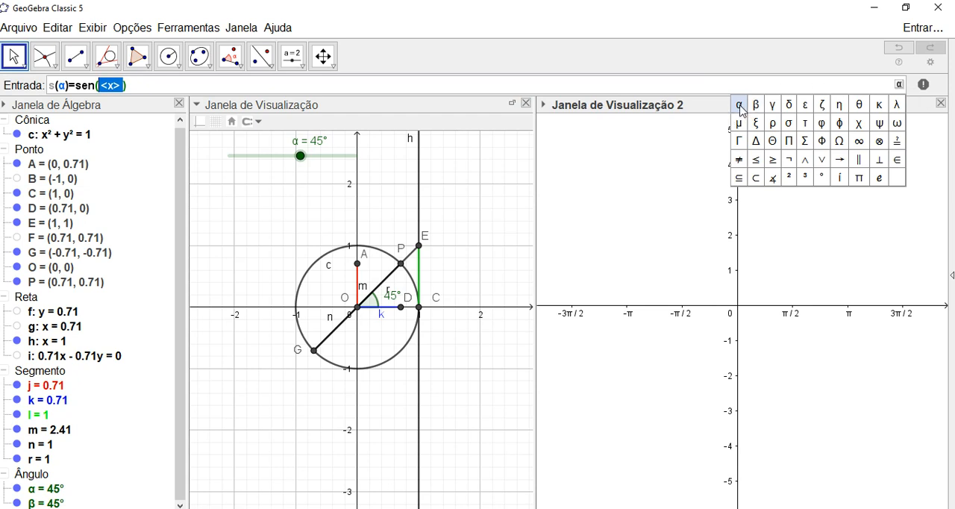
left_click(735, 100)
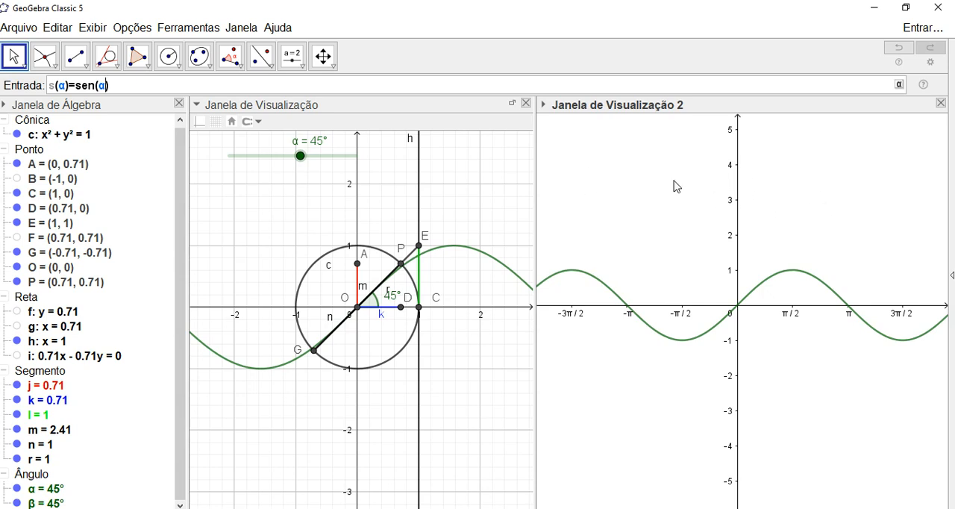
key("Return")
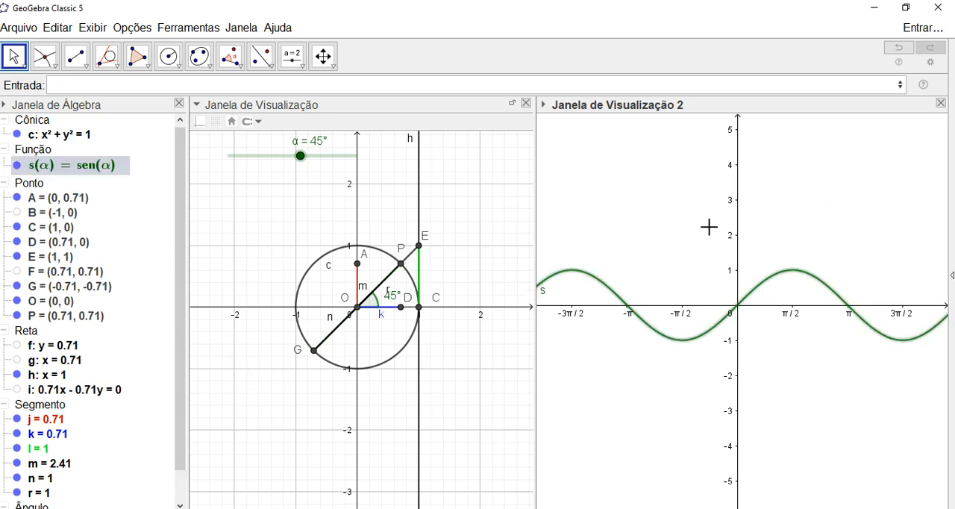
left_click(661, 191)
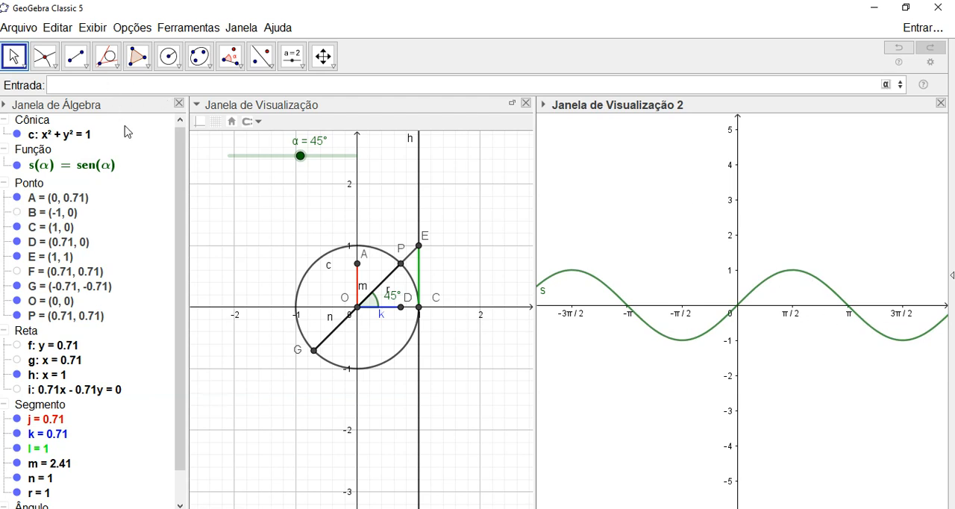
- Try to define the cosine function as c(α)=cos(α), and undo that definition
type("c()")
left_click(886, 85)
left_click(739, 106)
key("shift+Left")
left_click(345, 79)
type("=cos")
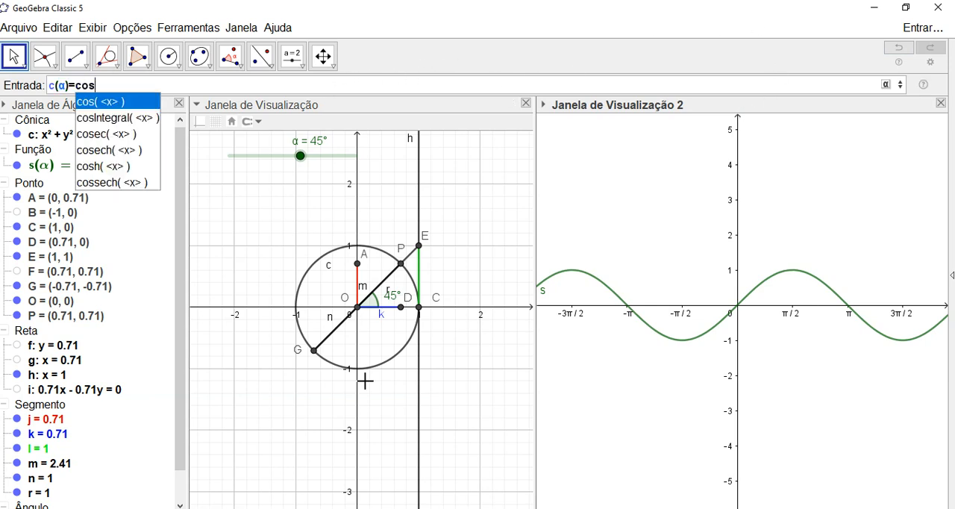
key("Return")
type("α")
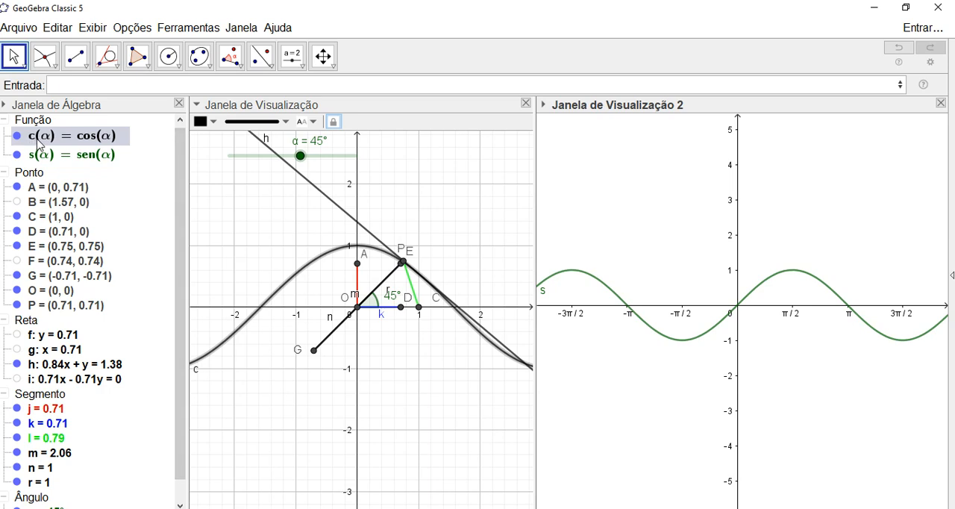
scroll(179, 193, "up", 1)
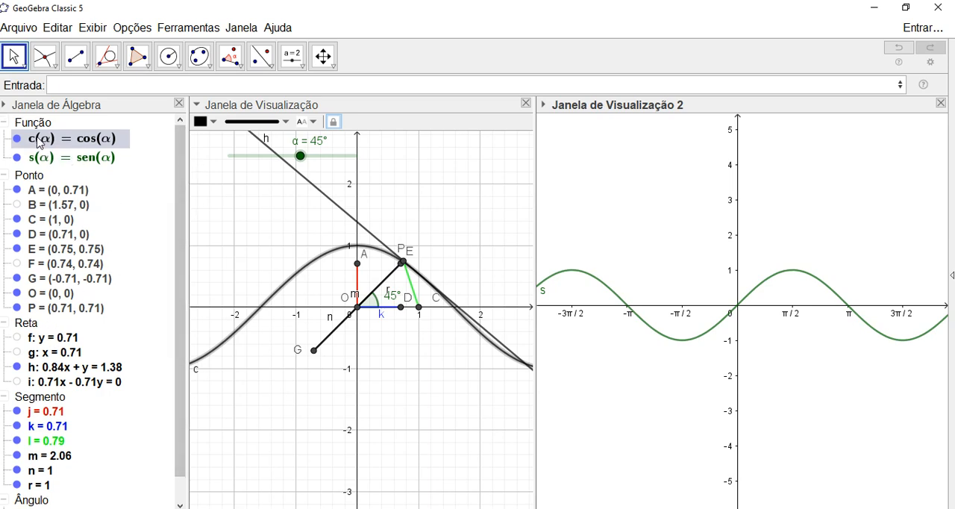
left_click(899, 48)
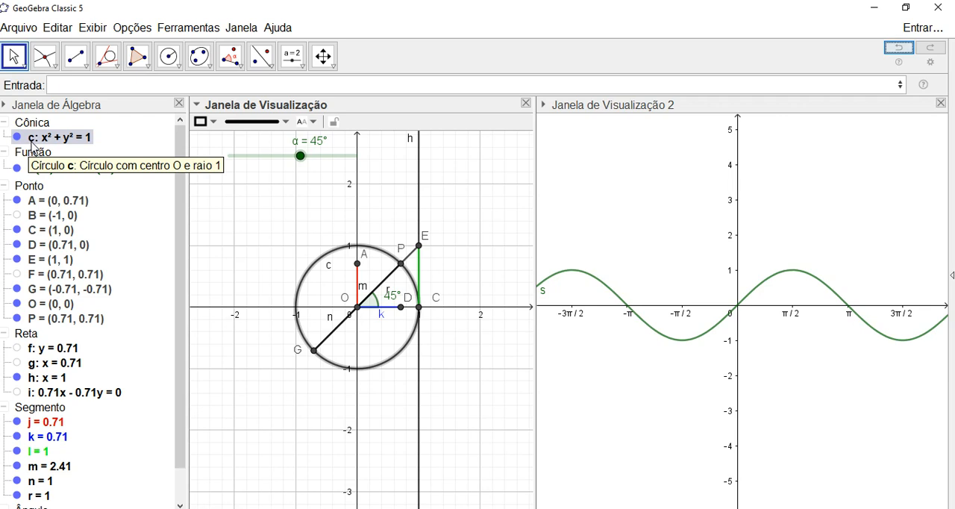
- Try to define the cosine function under the name g(α)=cos(α), and undo it
left_click(123, 87)
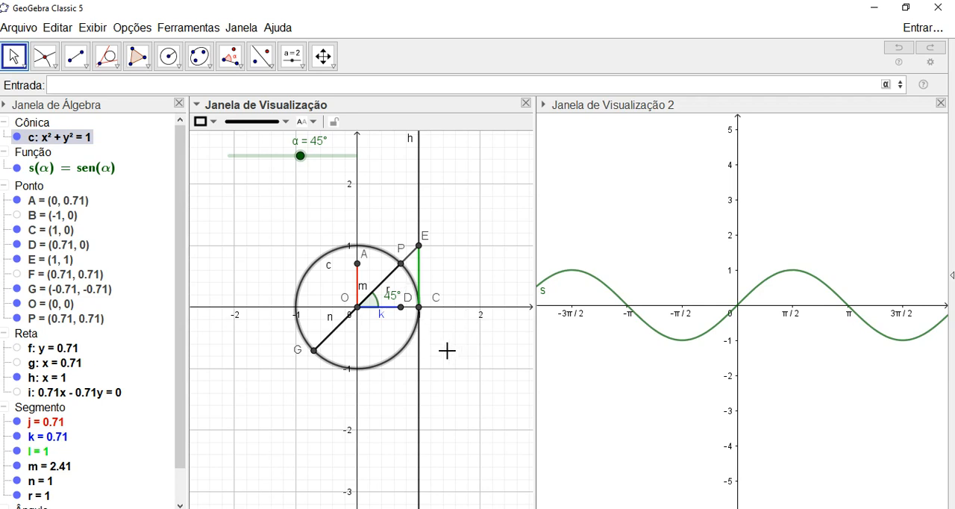
type("g")
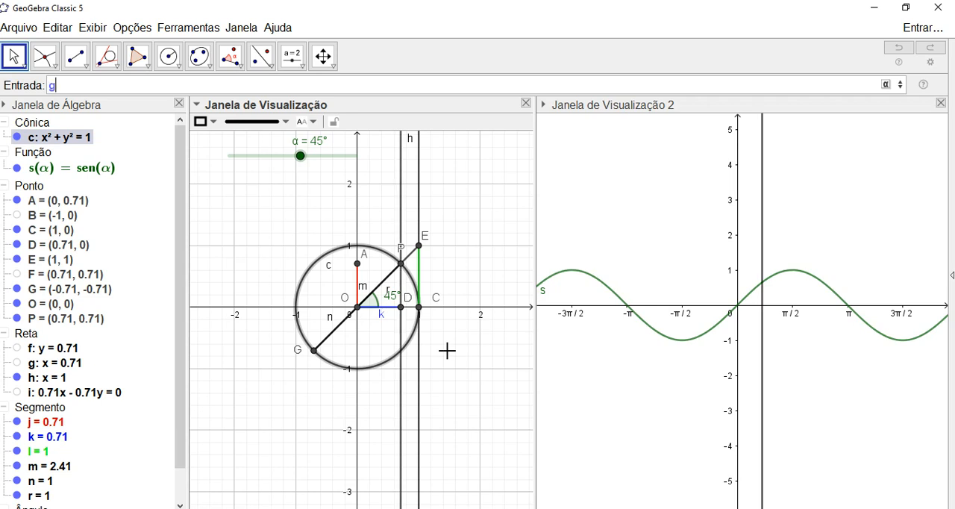
type("(α")
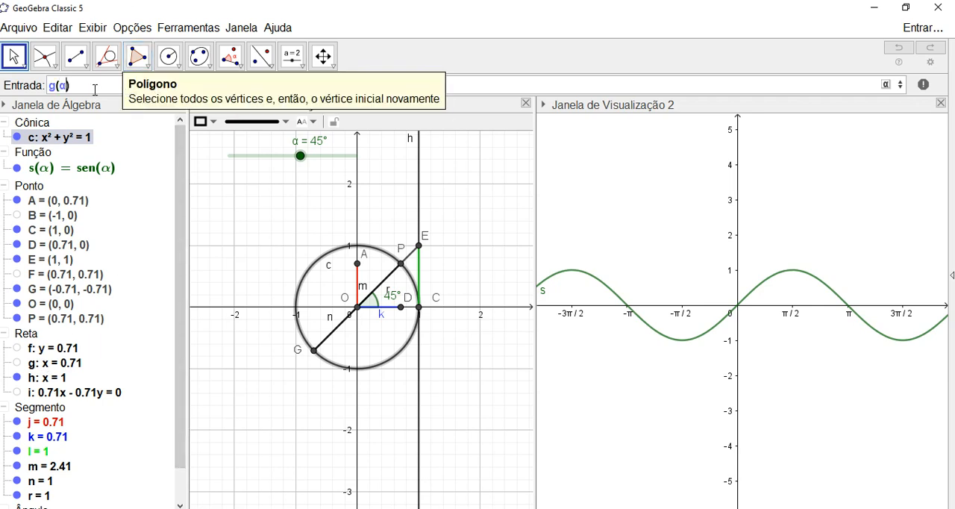
type("=cos")
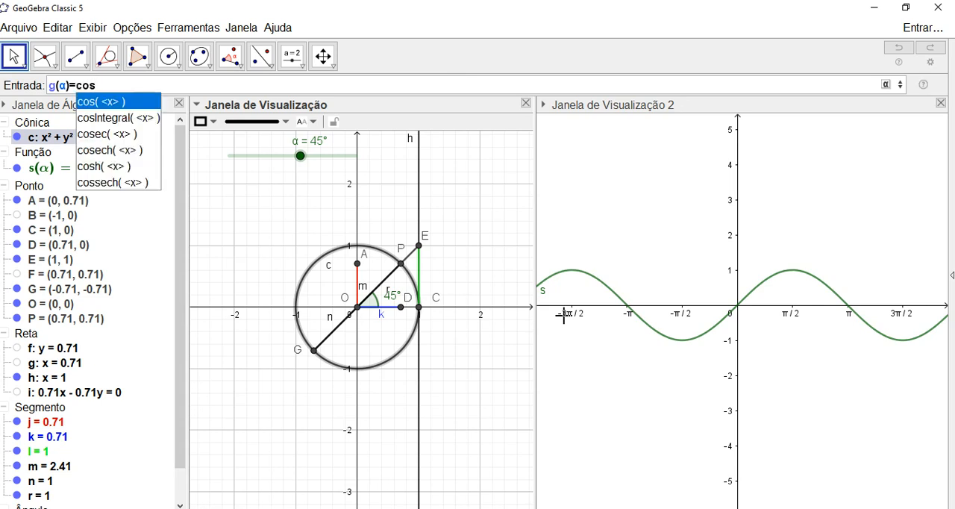
key("Return")
type("α")
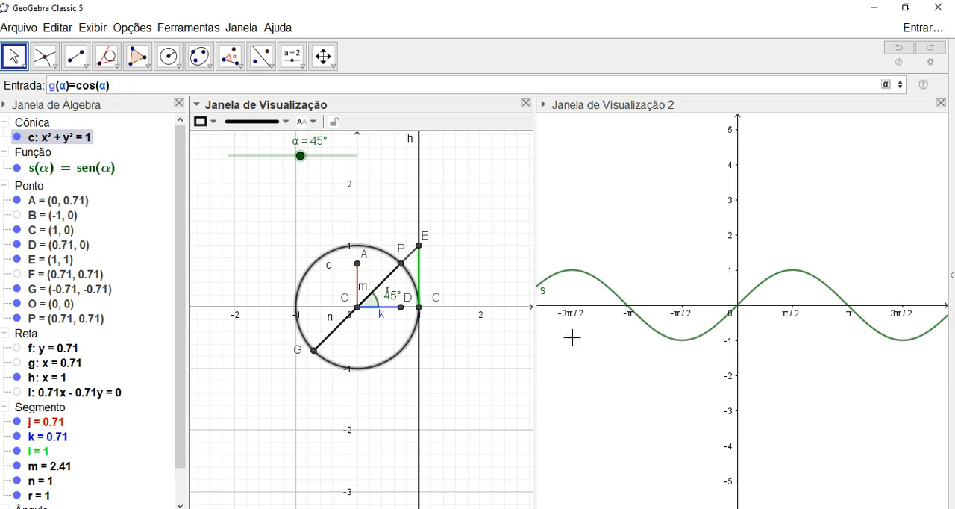
left_click(684, 183)
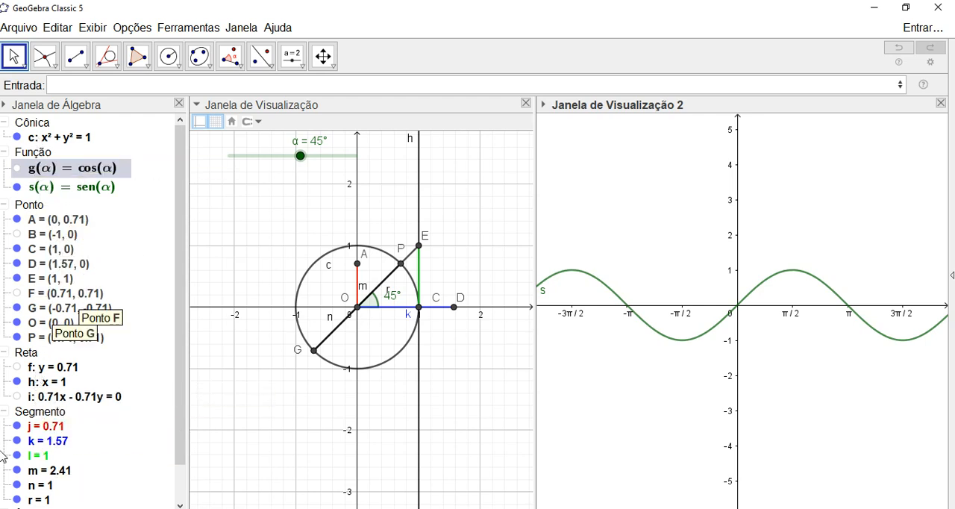
left_click(899, 49)
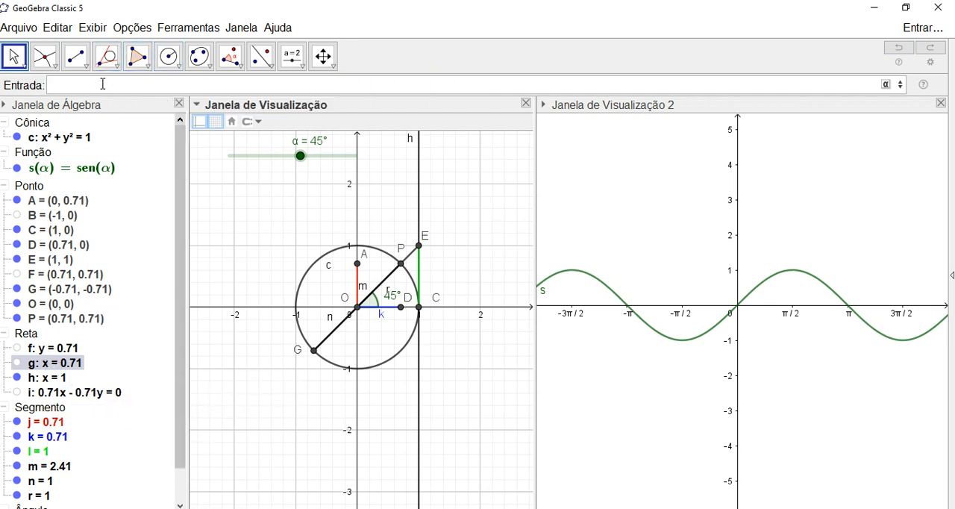
- Plot the cosine function p(α)=cos(α) in the second graphics view
left_click_drag(179, 143, 180, 176)
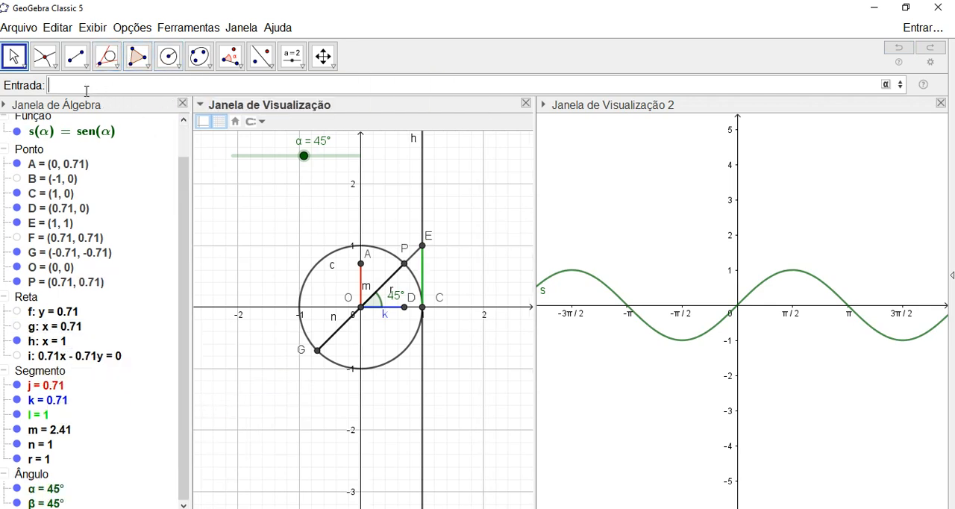
left_click(85, 88)
type("p(")
type("p(α) = cos(α)")
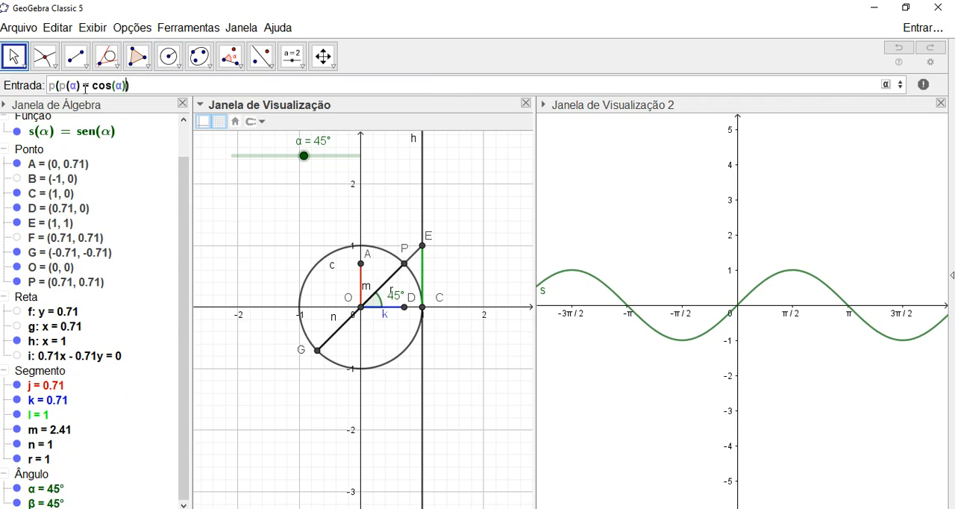
type(")")
key("BackSpace")
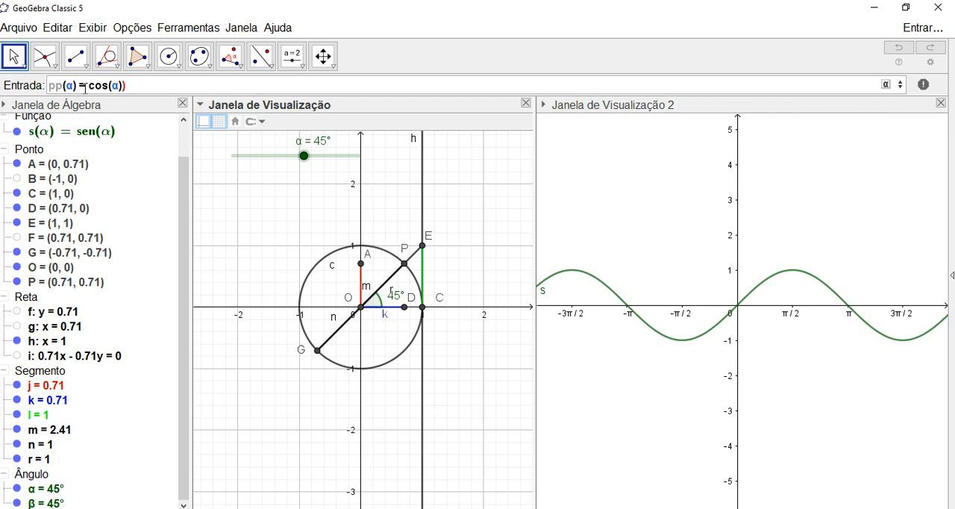
key("BackSpace")
key("End")
key("BackSpace")
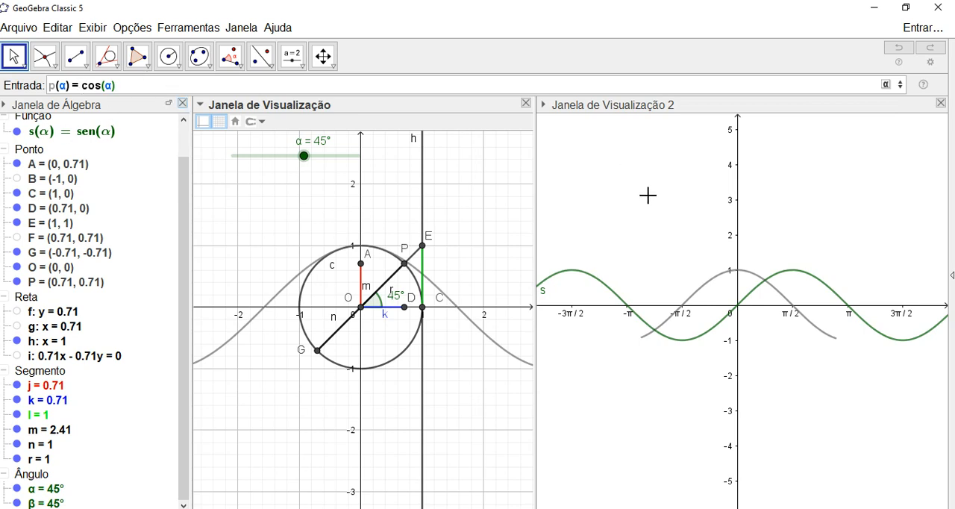
key("Return")
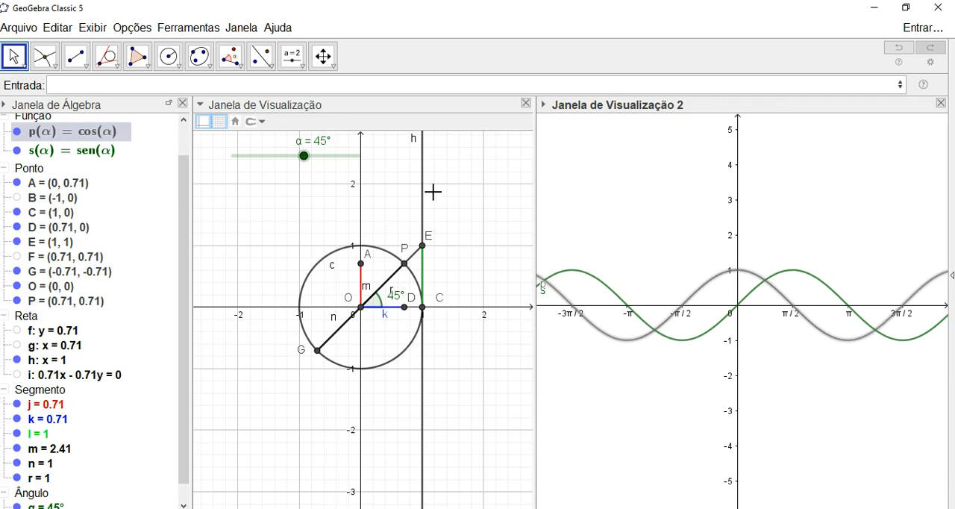
- Plot the tangent function t(α)=tan(α) in the second graphics view
left_click(160, 125)
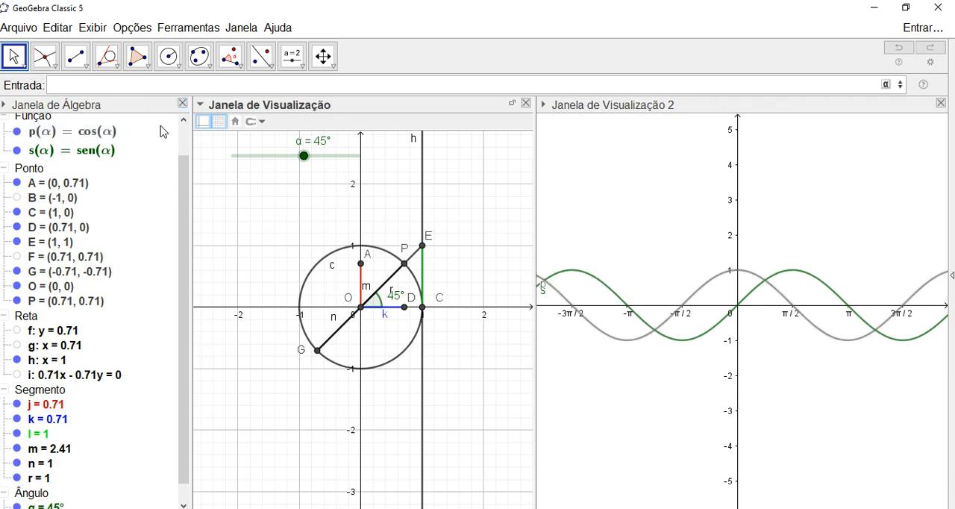
type("t")
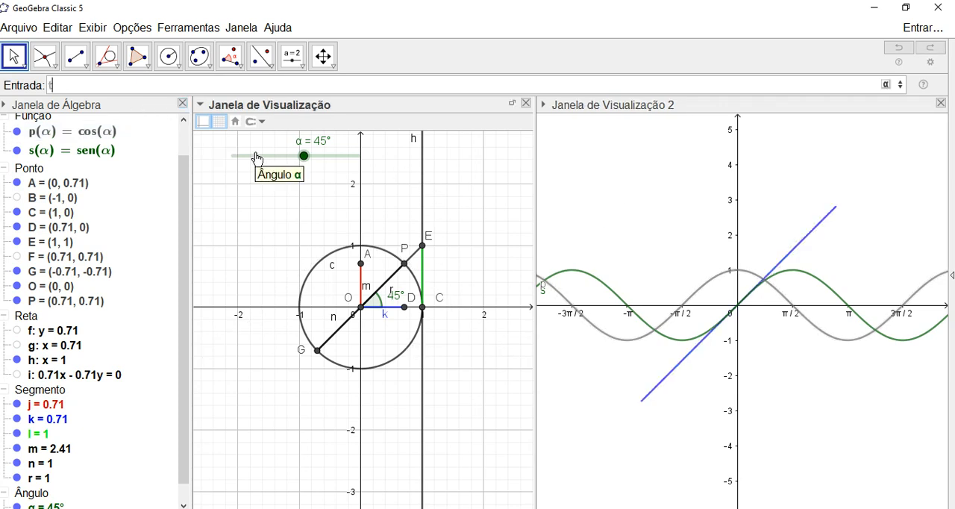
type("(")
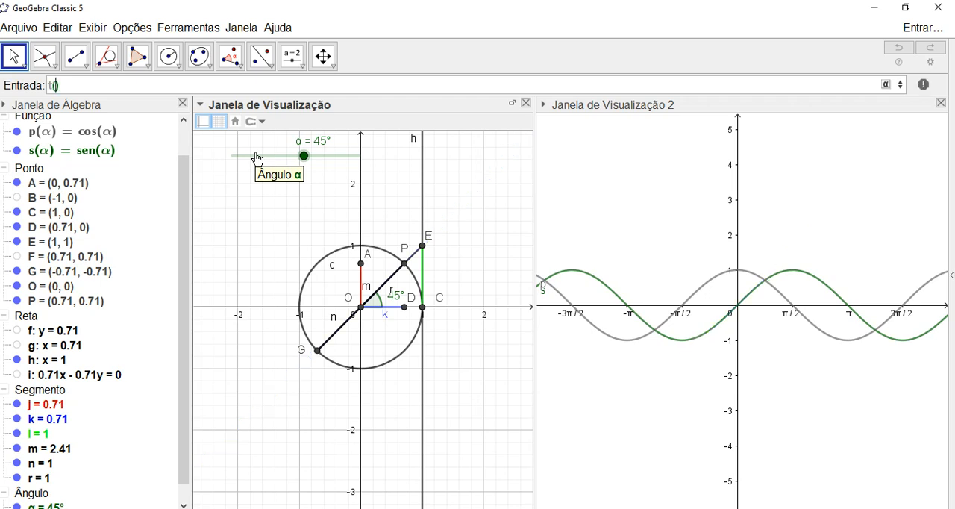
type("α)=tang")
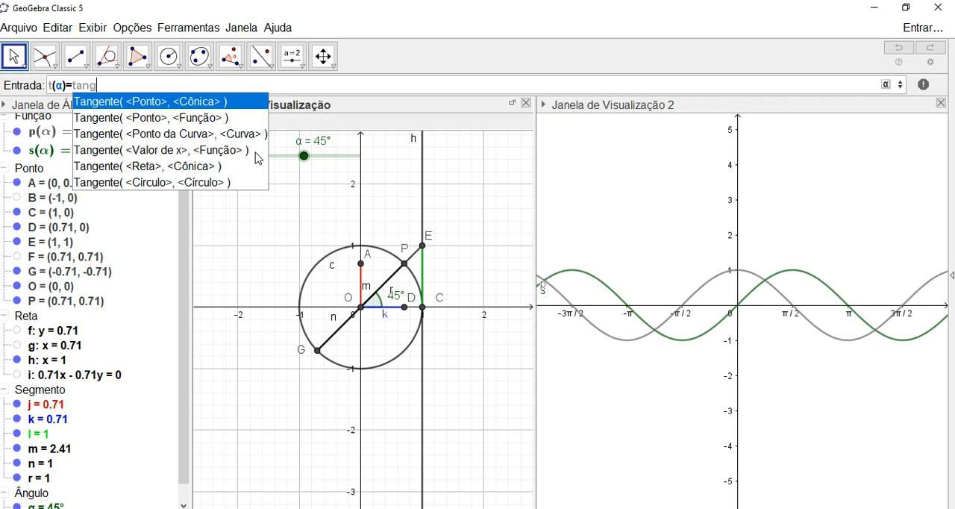
key("BackSpace")
key("BackSpace")
type("n")
key("Return")
type("α")
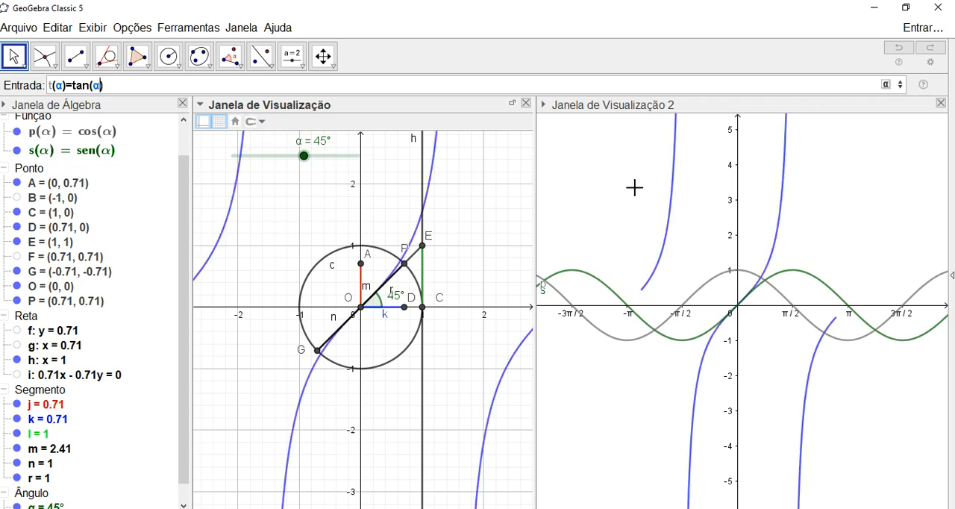
left_click(606, 175)
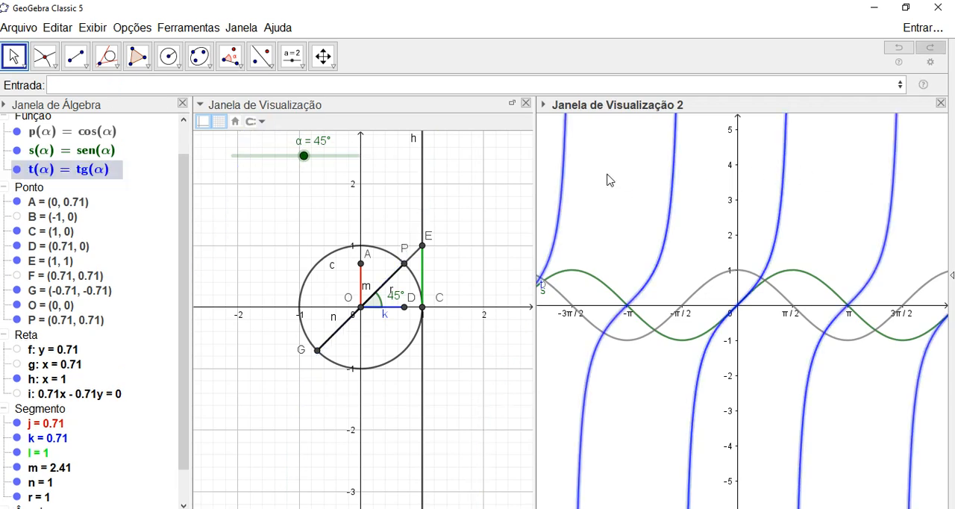
- Create the point Q=(α,s(α)) on the sine graph in the second graphics view
left_click(823, 207)
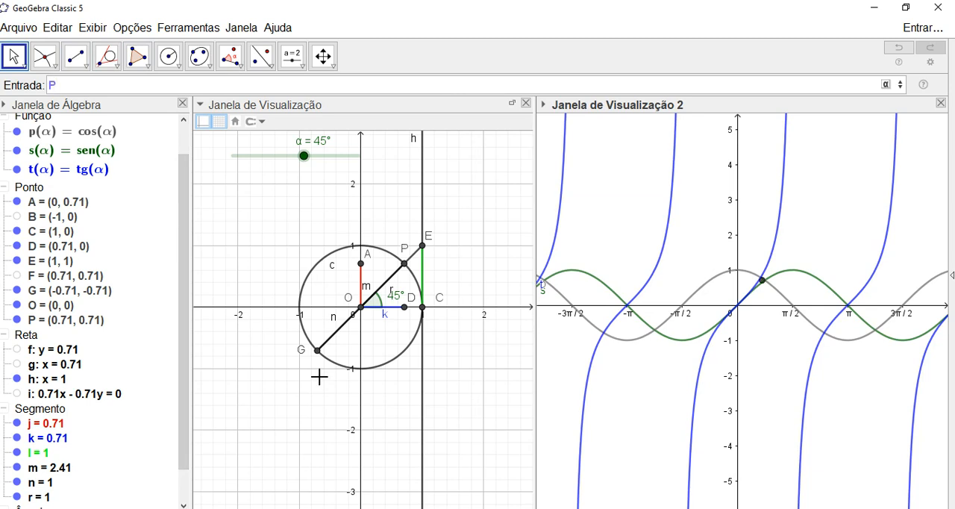
key("BackSpace")
type("Q=(α,sen")
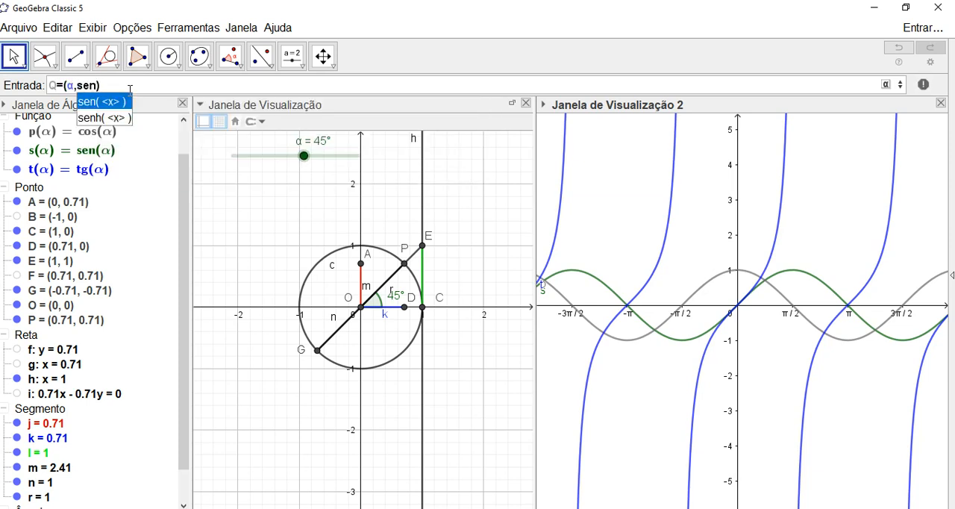
key("BackSpace")
key("BackSpace")
key("BackSpace")
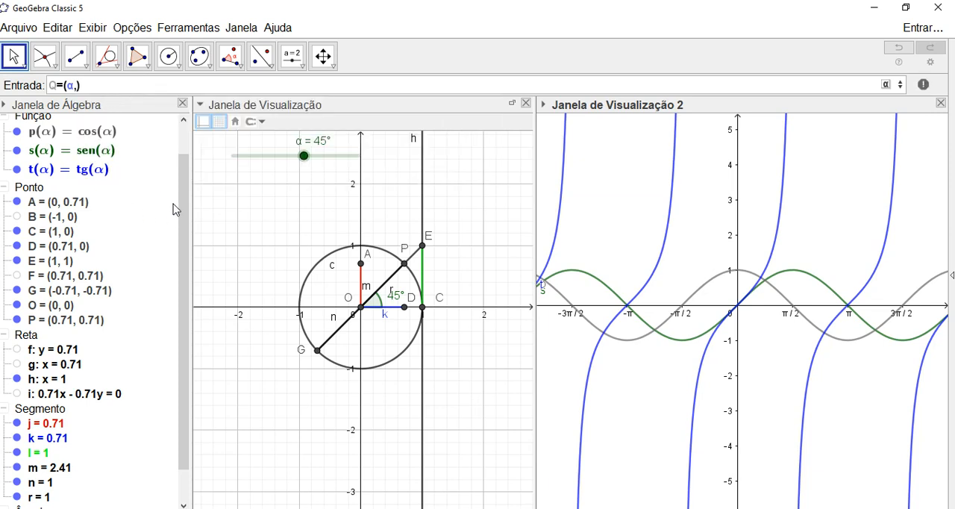
left_click_drag(181, 203, 184, 171)
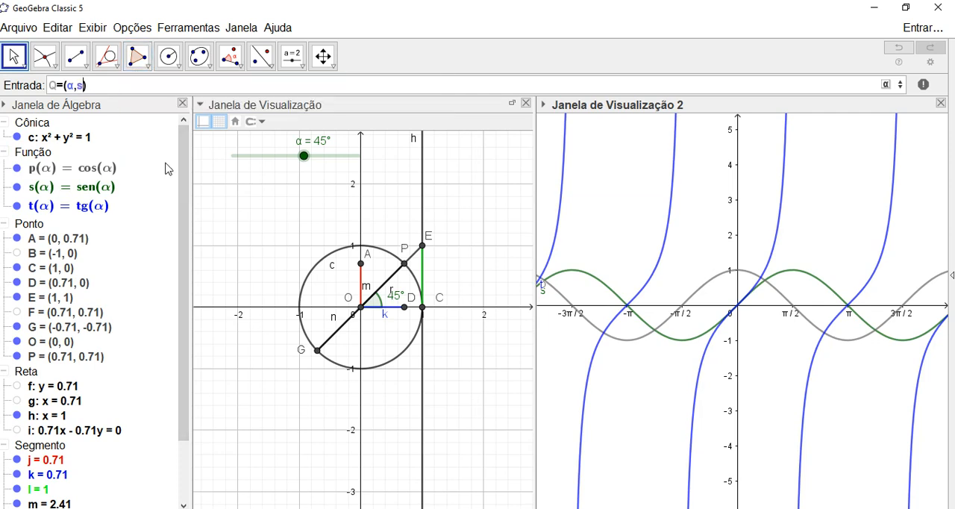
type("α")
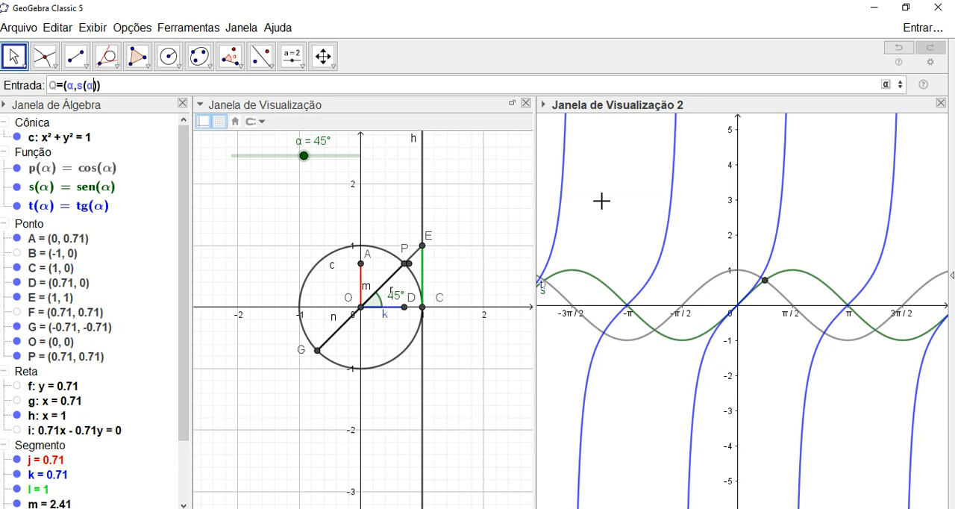
key("Return")
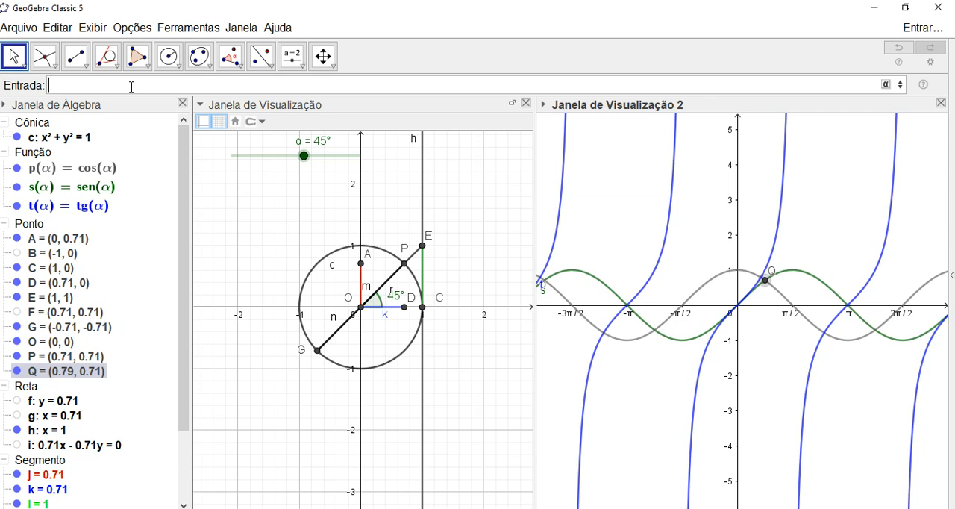
- Create the point R=(α,p(α)) on the cosine graph
type("R")
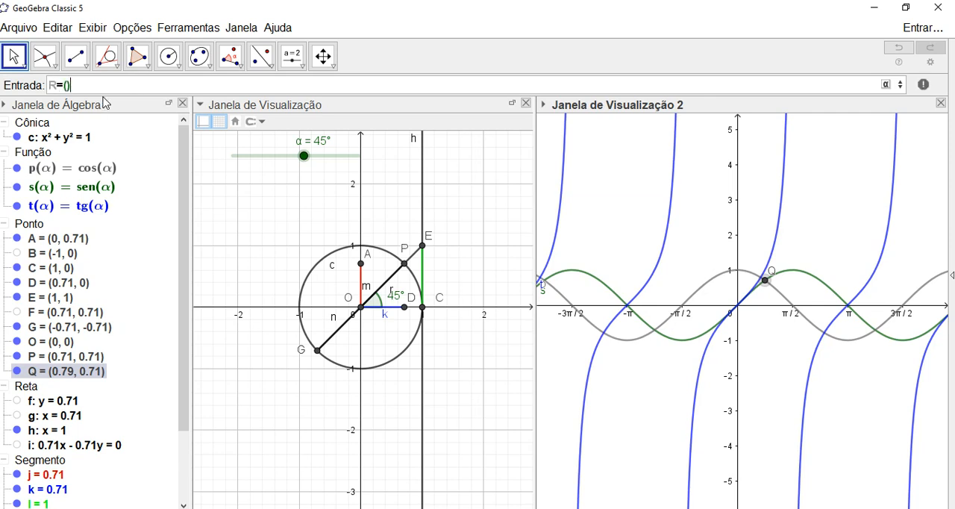
type("=(α,p(α")
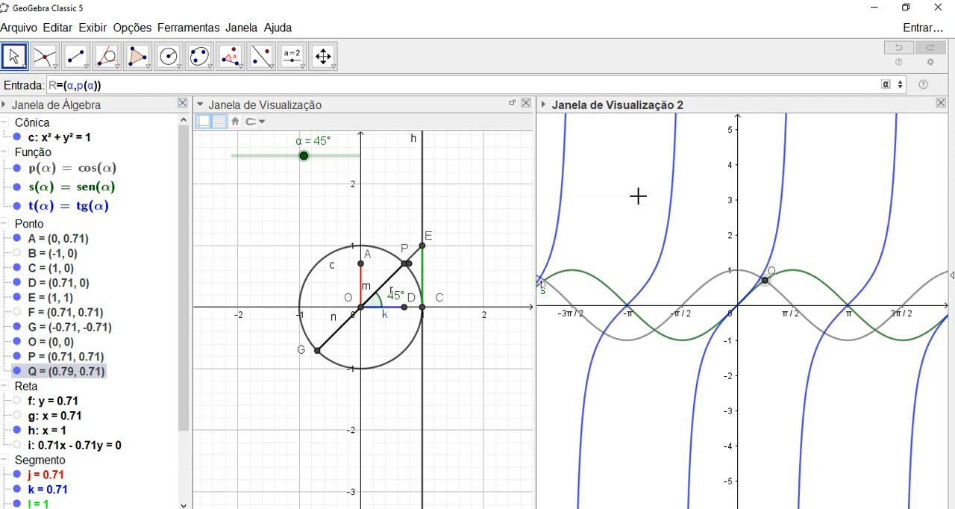
key("Return")
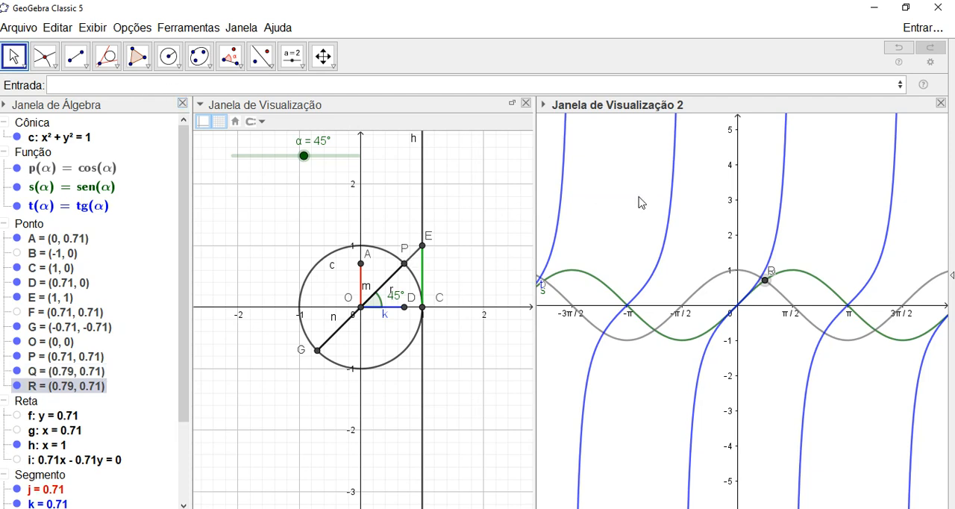
- Create the point T=(α,t(α)) on the tangent graph
left_click(172, 90)
type("T")
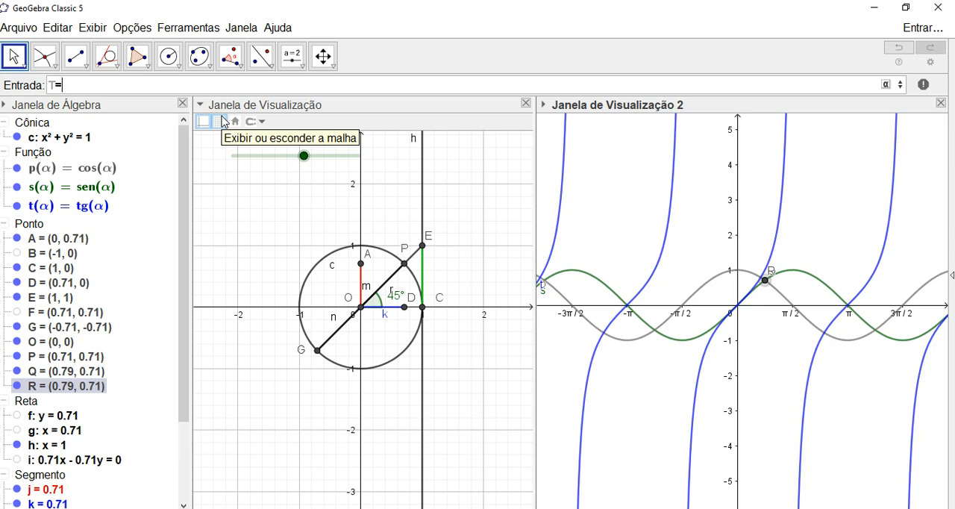
type("=(α,")
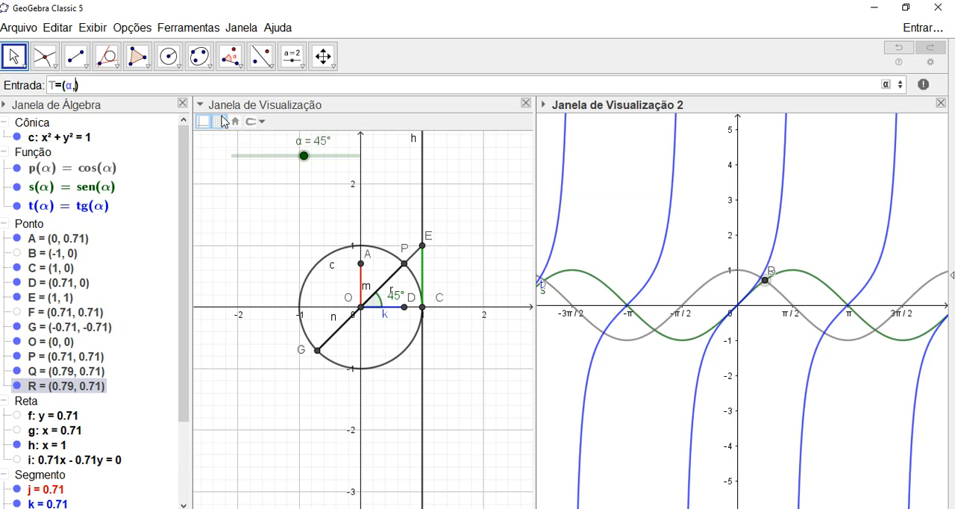
type("t(α")
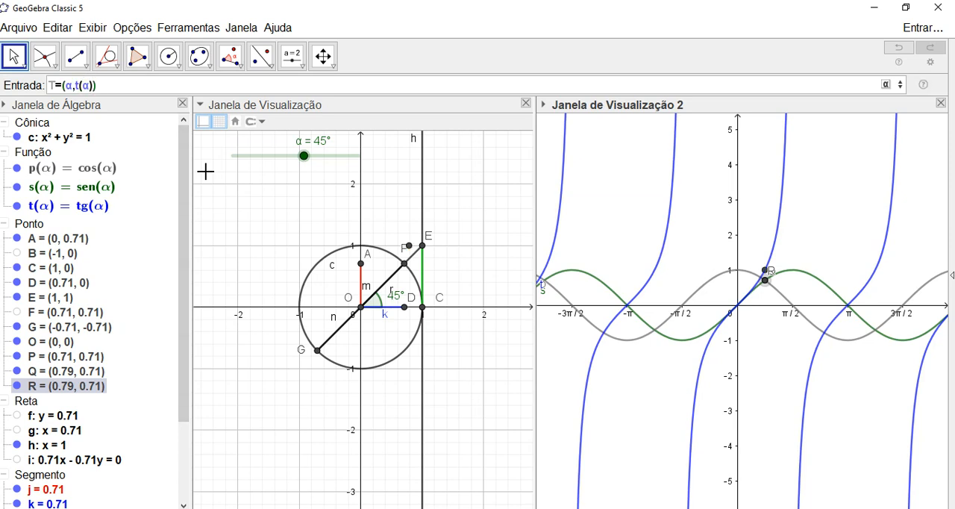
key("Return")
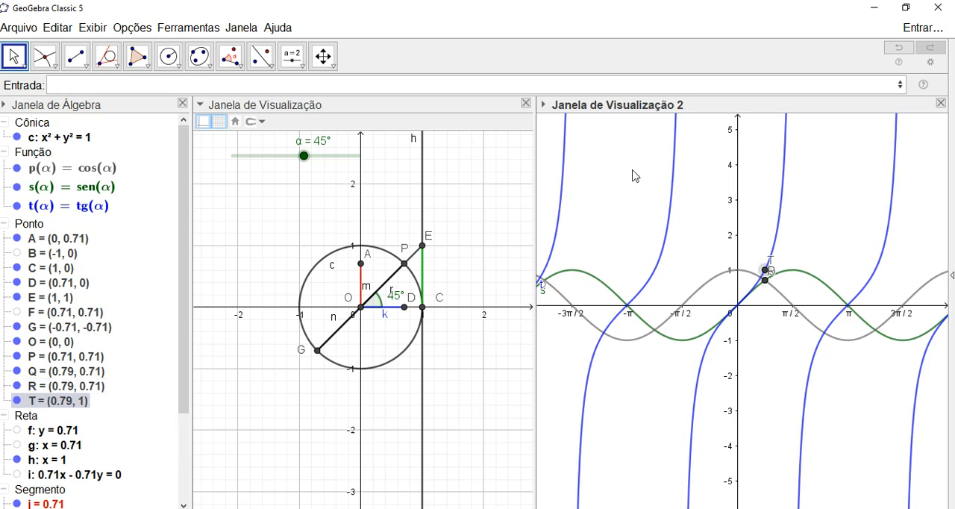
- Hide the graphs of the cosine, sine and tangent functions p, s and t
left_click(17, 169)
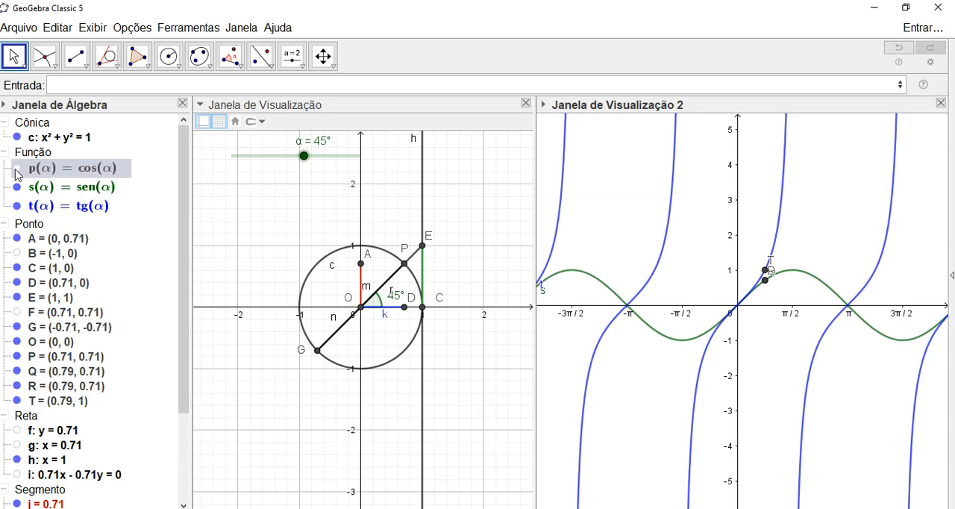
left_click(17, 187)
left_click(19, 208)
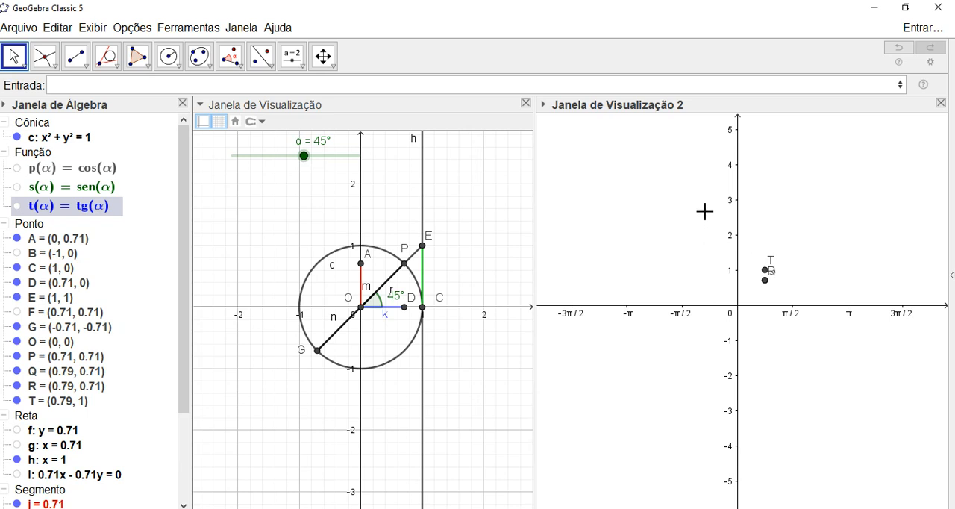
- Select points Q, R and T together in the second graphics view and enable their trace
left_click_drag(705, 212, 810, 337)
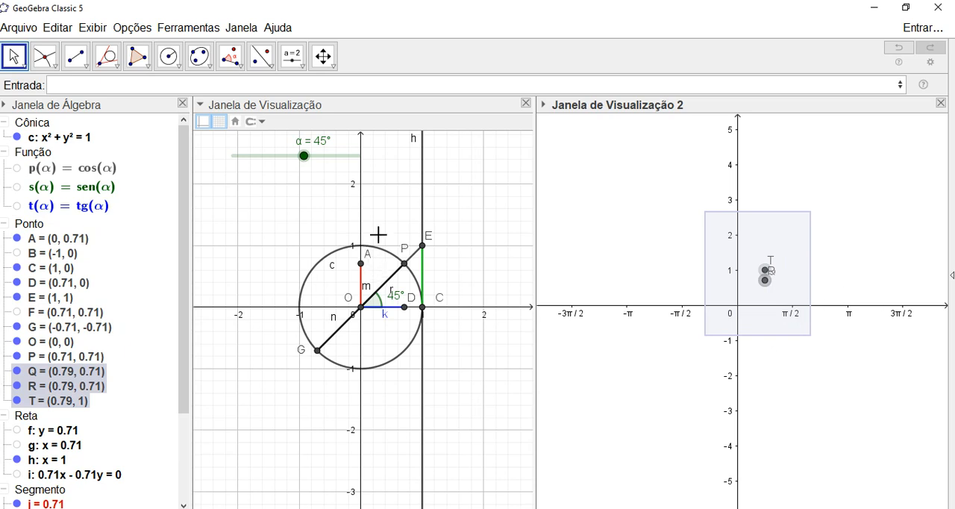
left_click(544, 105)
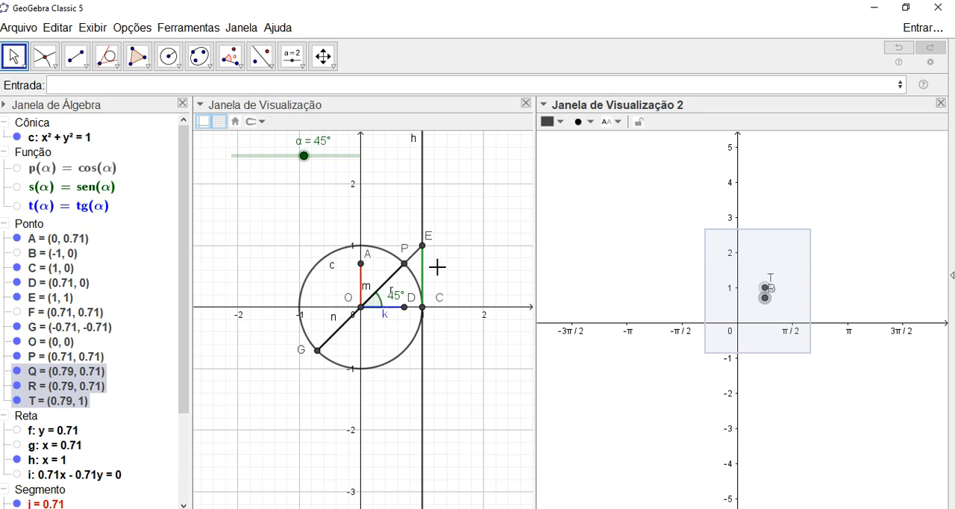
right_click(744, 258)
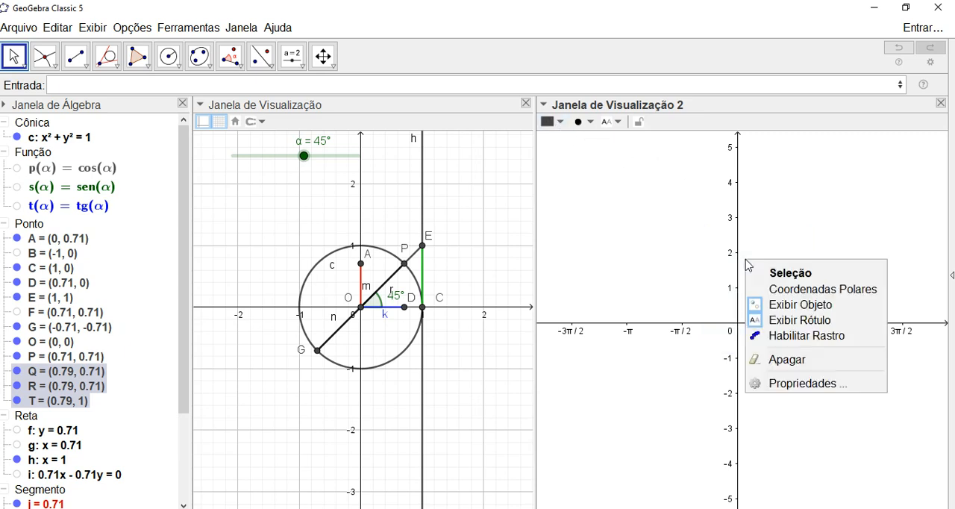
left_click(786, 340)
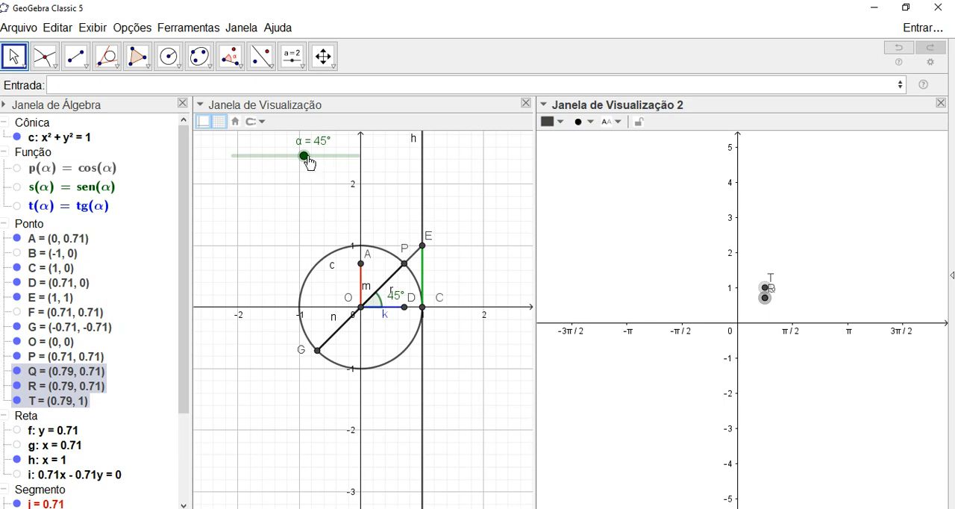
- Vary slider α to test the traces of Q, R and T, ending at 66°, and clear the traces
left_click_drag(307, 158, 307, 154)
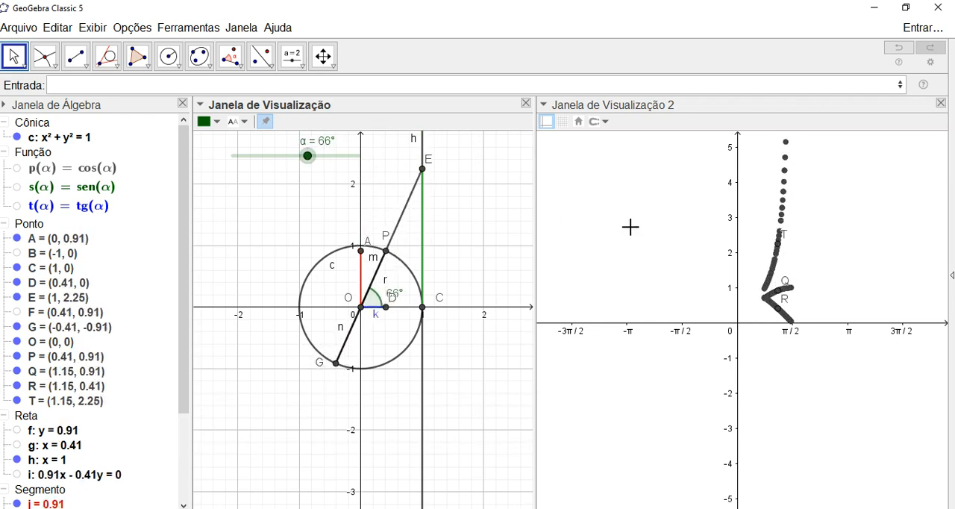
scroll(646, 212, "up", 1)
scroll(646, 214, "down", 1)
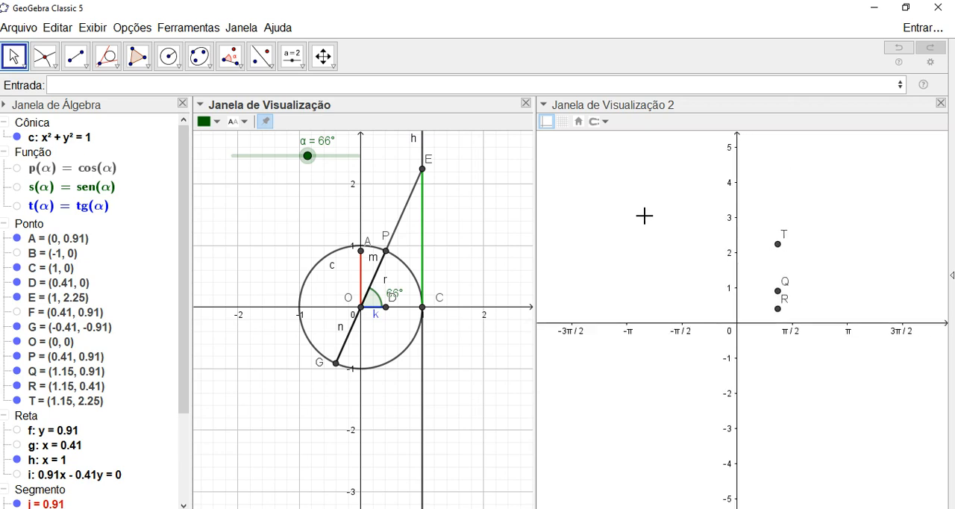
- Colour point T dark green and point Q red in the second graphics view
left_click(780, 248)
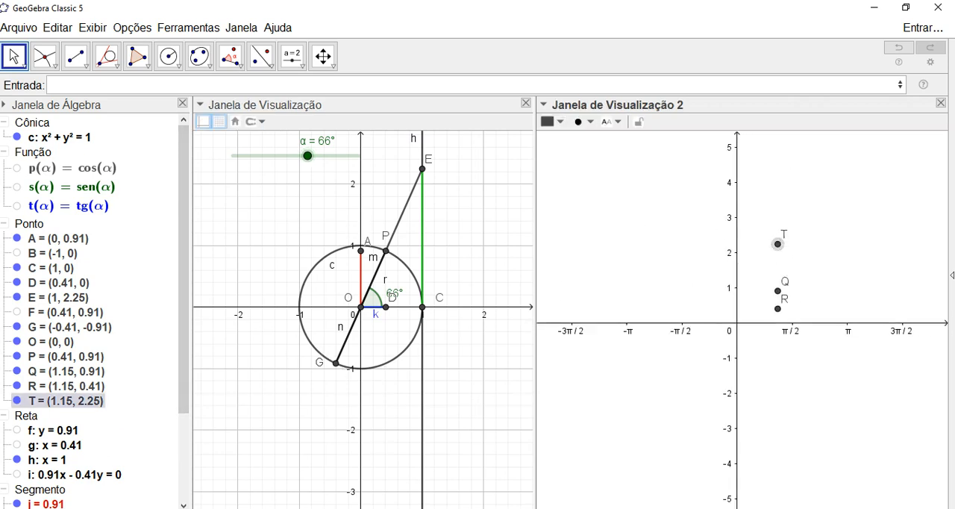
left_click(567, 127)
left_click(593, 151)
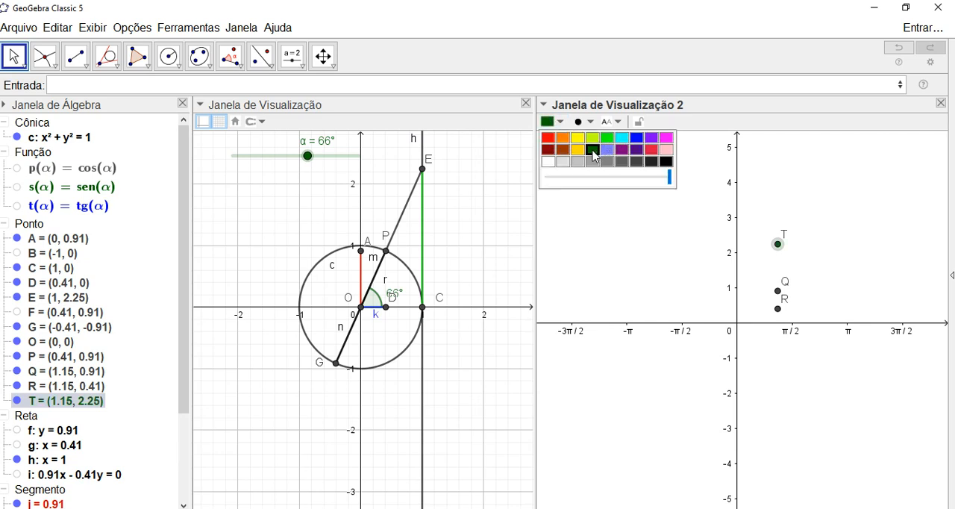
left_click(777, 290)
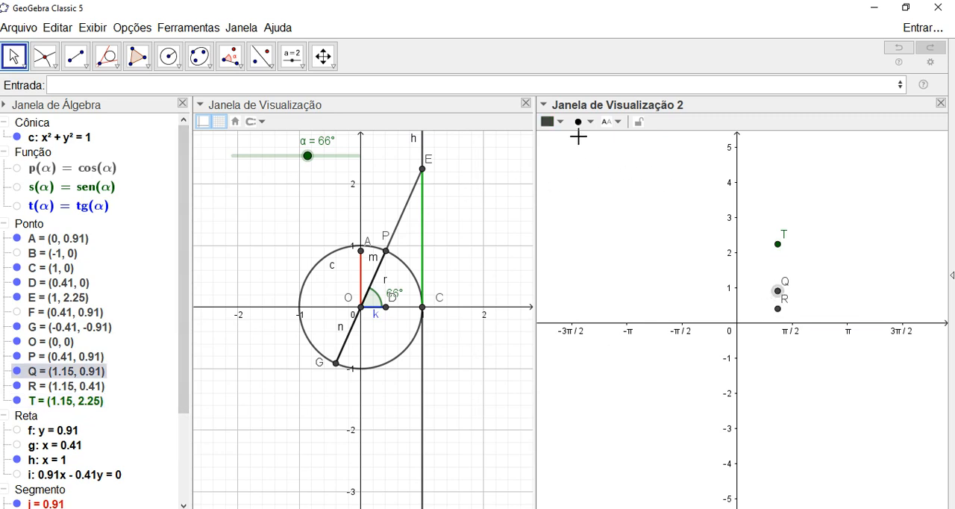
left_click(558, 123)
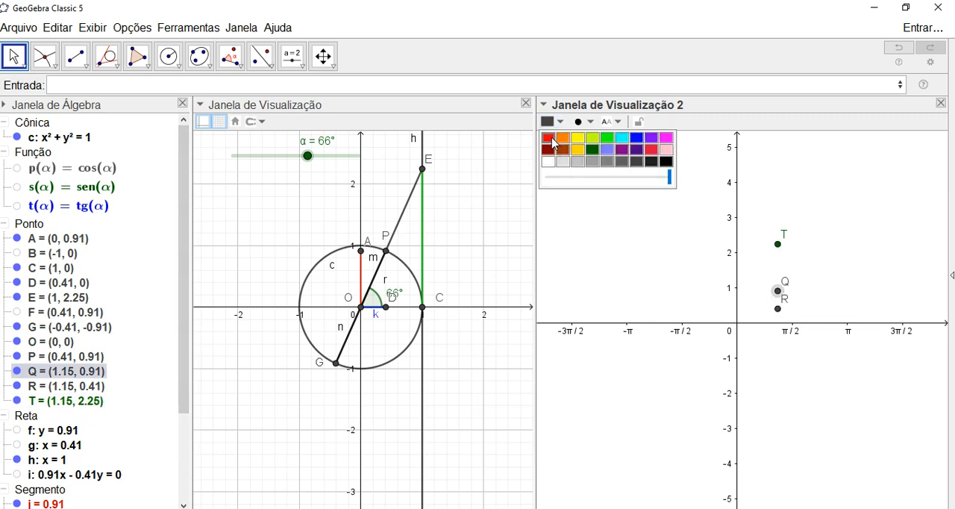
- Colour point R blue and clear the selection
left_click(778, 308)
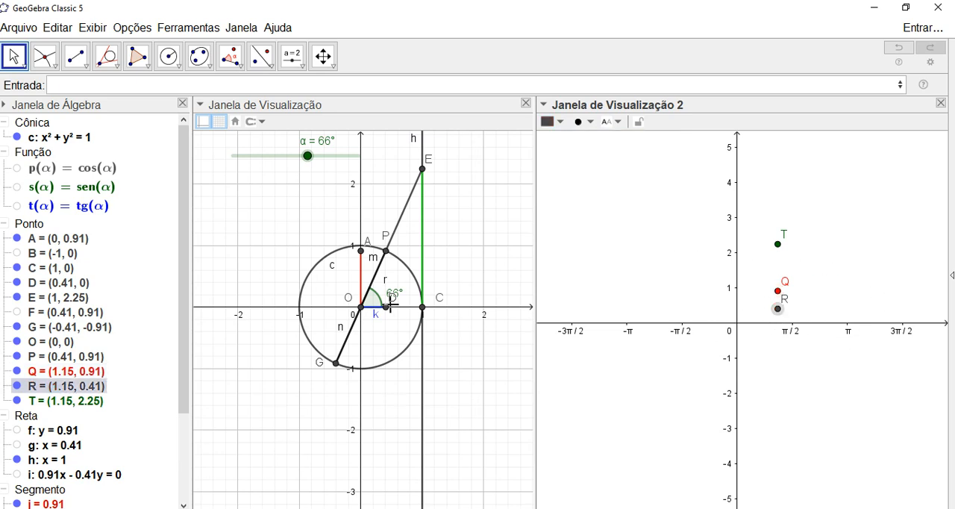
left_click(564, 127)
left_click(637, 139)
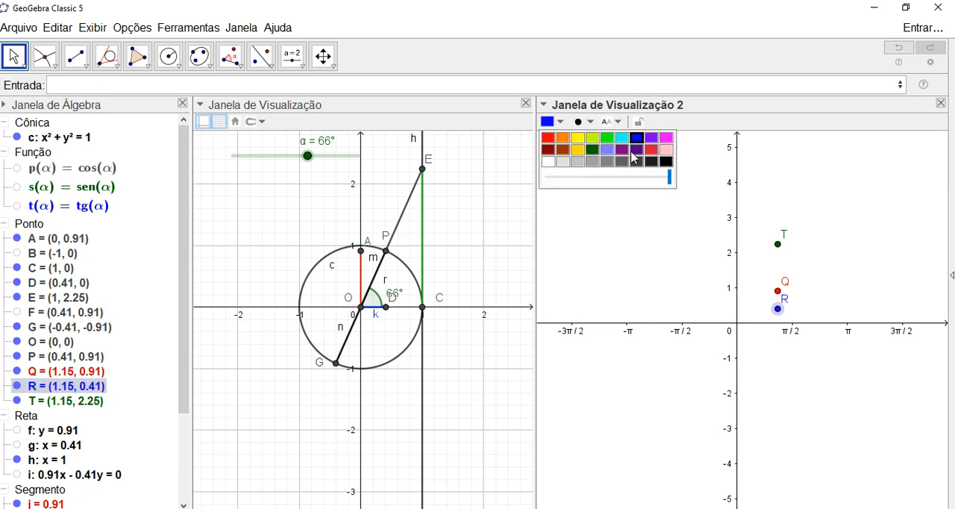
left_click(640, 227)
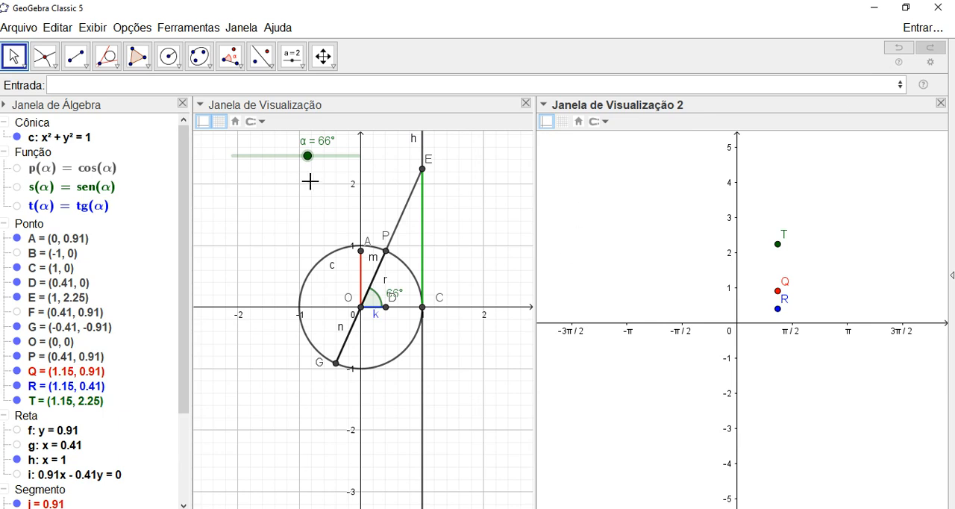
- Sweep slider α to draw the coloured traces, ending at 100°, and start animating the slider
mouse_move(308, 169)
left_mouse_down()
mouse_move(288, 162)
mouse_move(318, 162)
mouse_move(269, 162)
mouse_move(315, 170)
left_mouse_up()
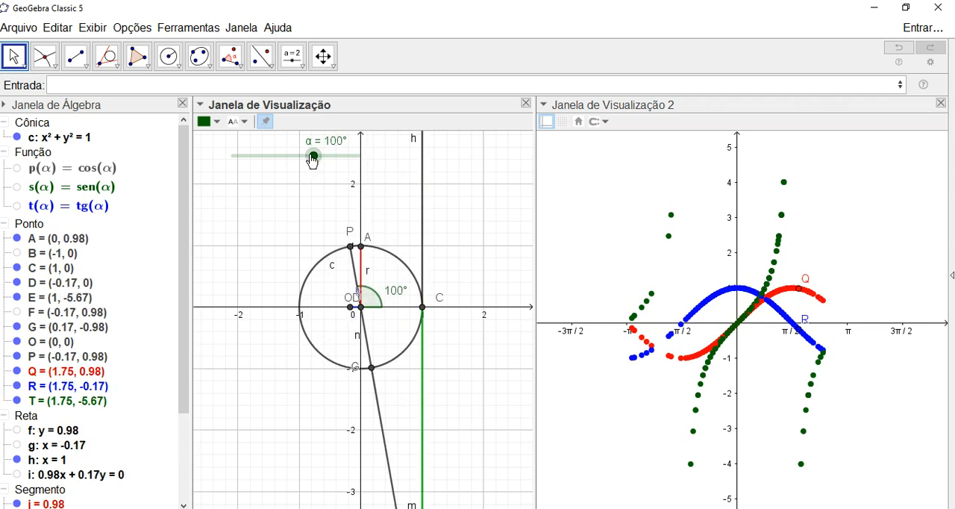
right_click(314, 159)
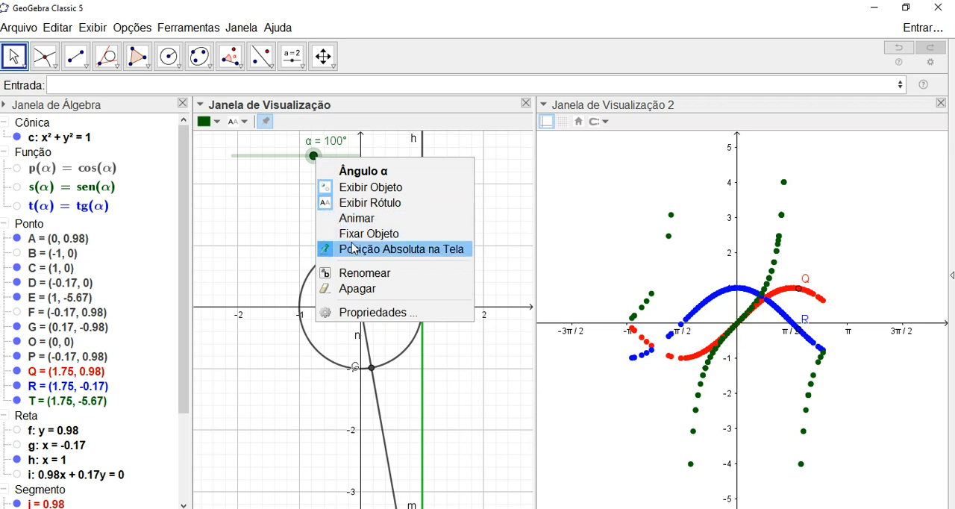
left_click(358, 220)
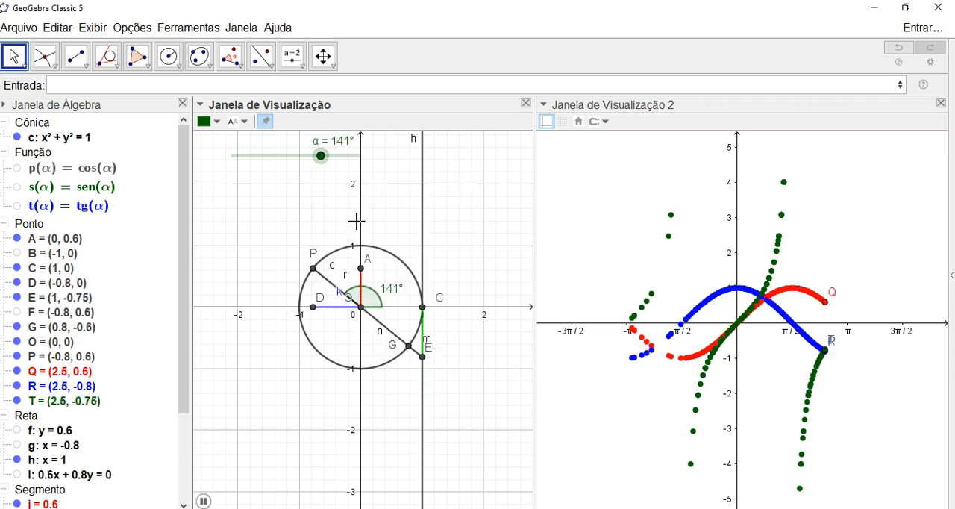
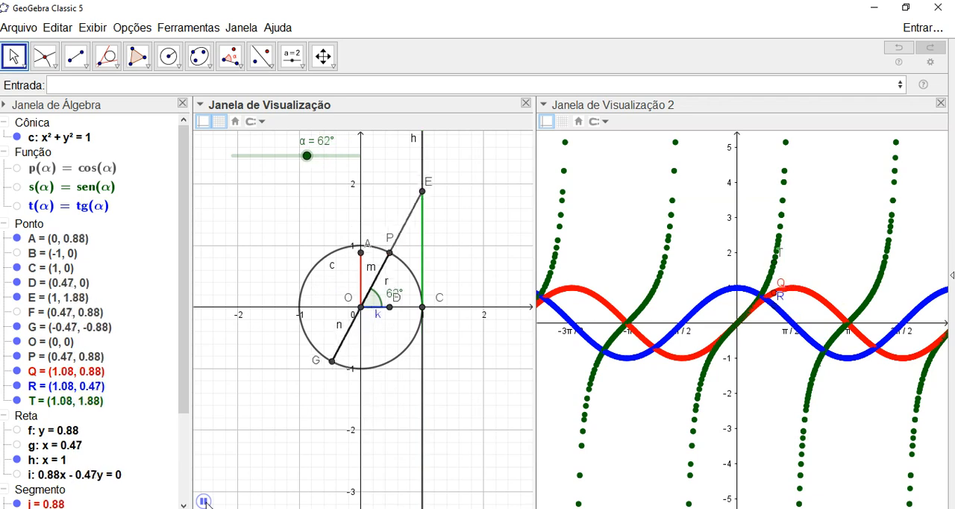
- Stop the animation of slider α and clear the traced curves from the second graphics view
left_click(203, 501)
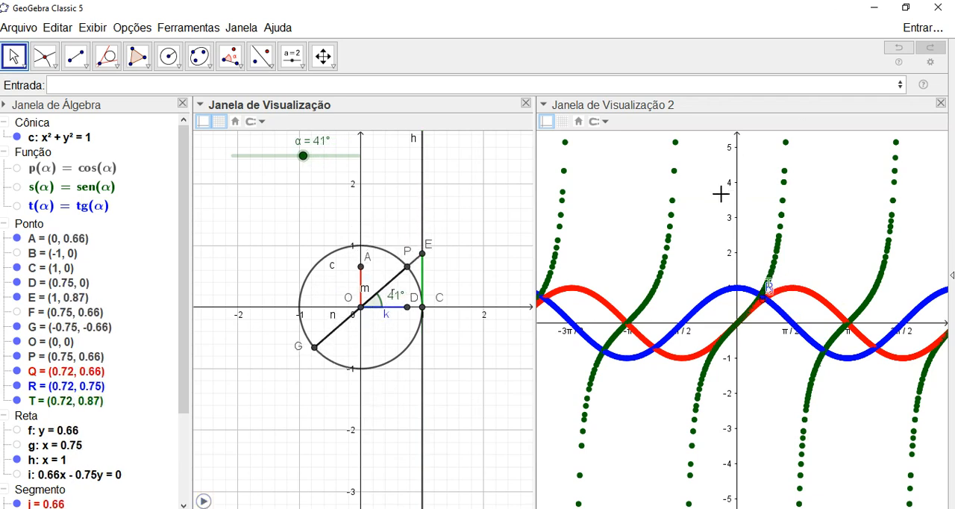
scroll(720, 194, "down", 2)
scroll(720, 194, "up", 1)
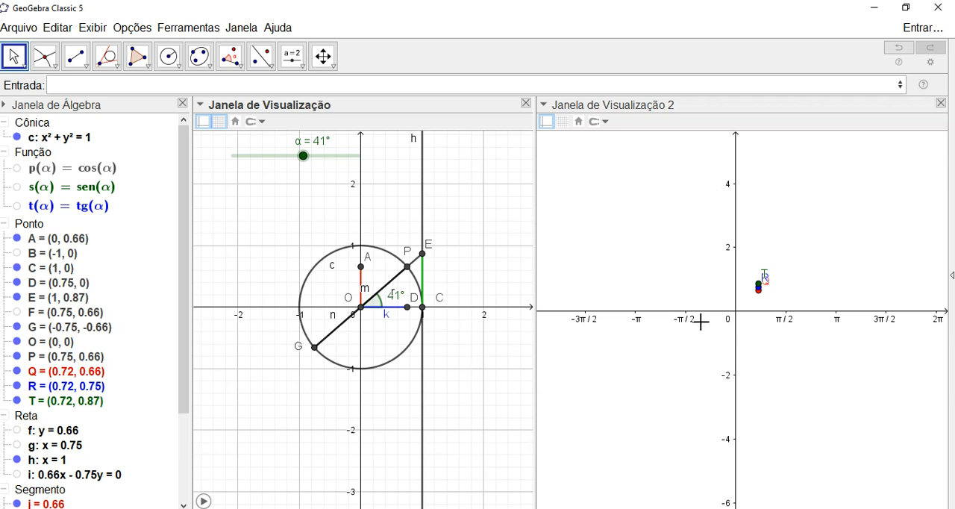
scroll(708, 283, "up", 1)
scroll(708, 283, "down", 1)
scroll(707, 283, "down", 1)
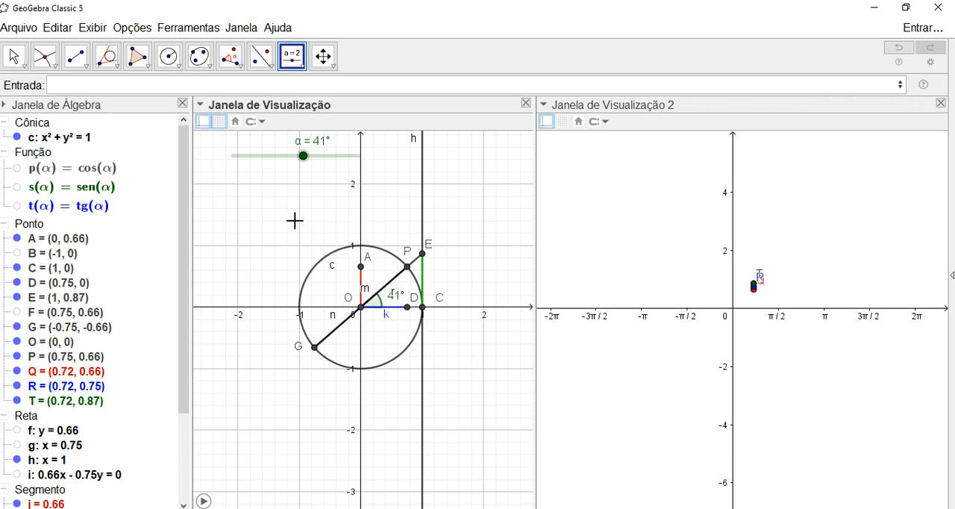
- Hide the grid in the first graphics view and widen that view by narrowing the Algebra view
right_click(216, 211)
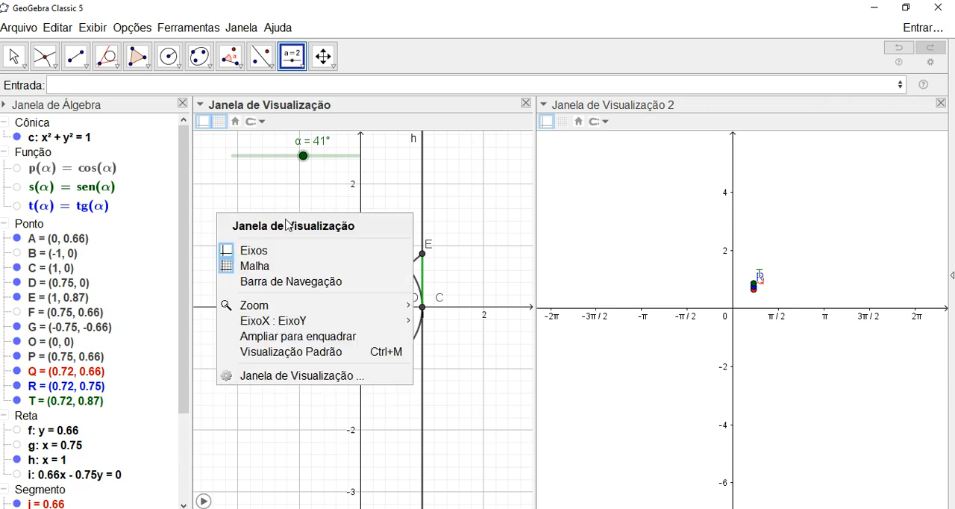
left_click(291, 267)
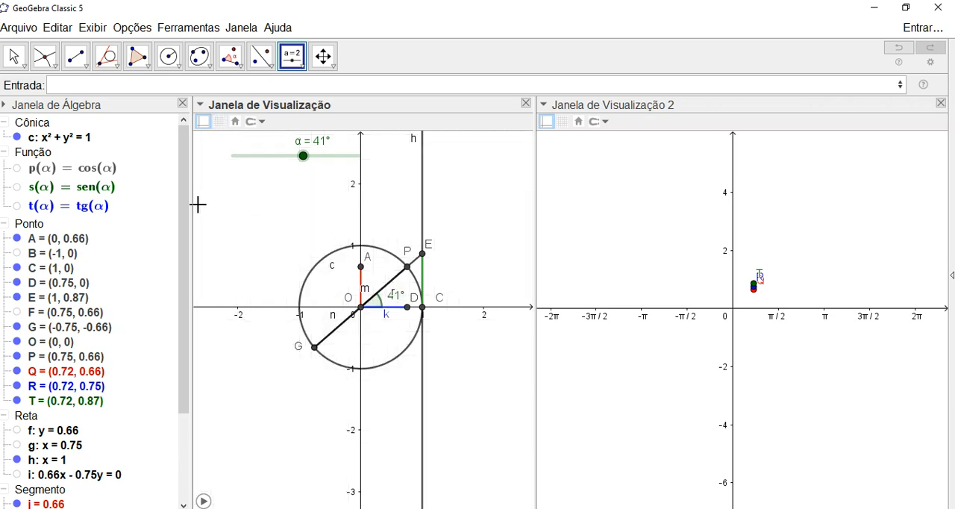
left_click_drag(193, 204, 155, 204)
left_click_drag(433, 216, 486, 218)
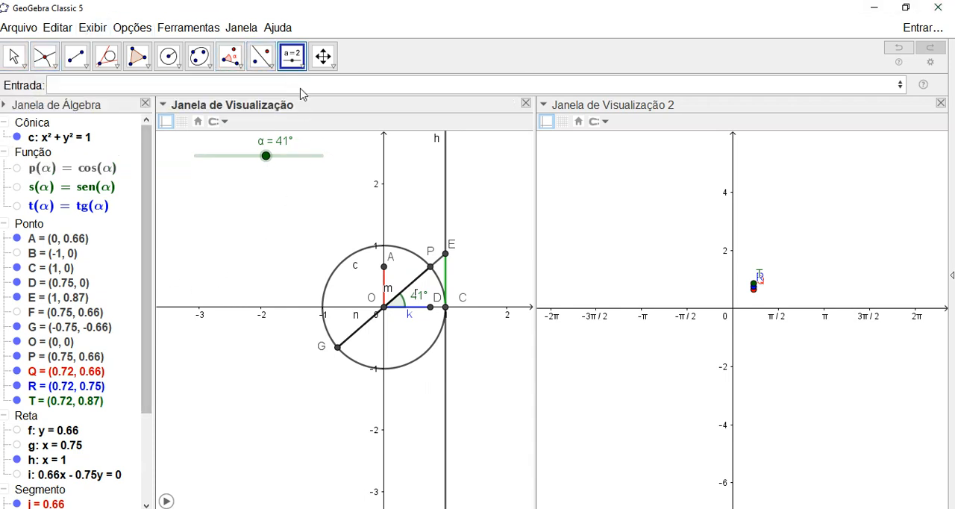
- Place a show/hide checkbox below slider α, beside the unit circle, and caption it sen(α)
left_click(301, 66)
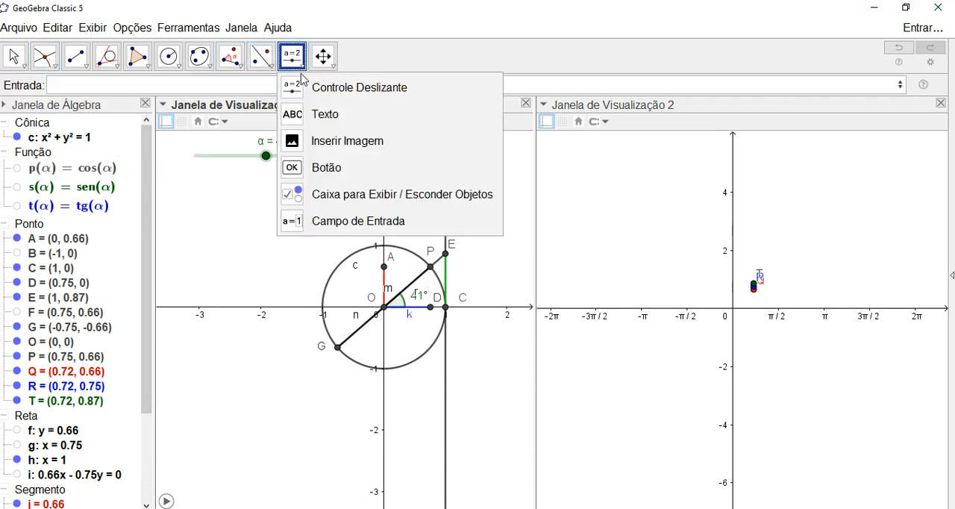
left_click(325, 196)
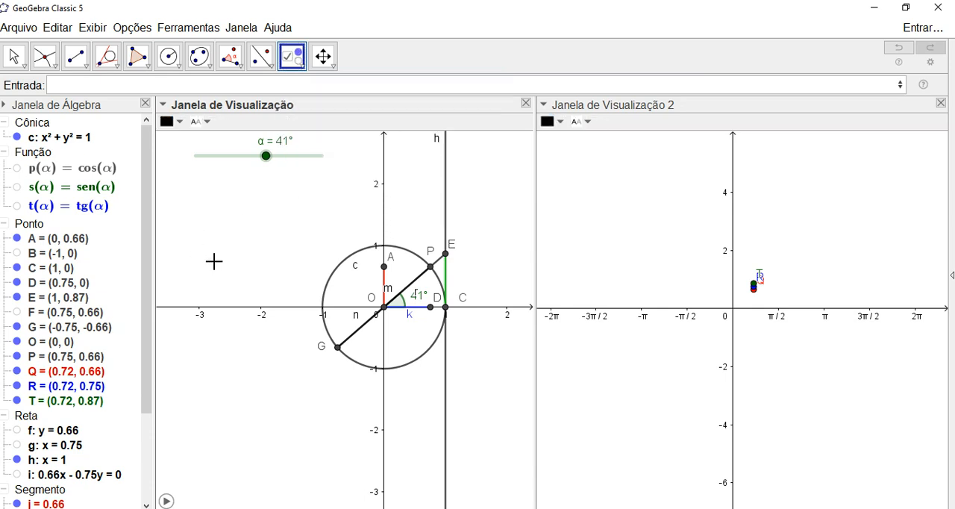
left_click(184, 199)
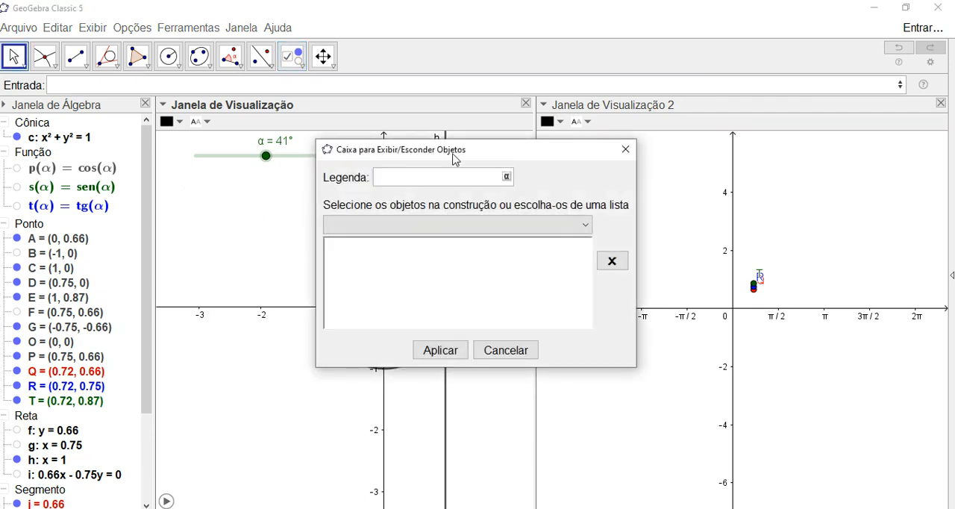
left_click_drag(454, 156, 526, 149)
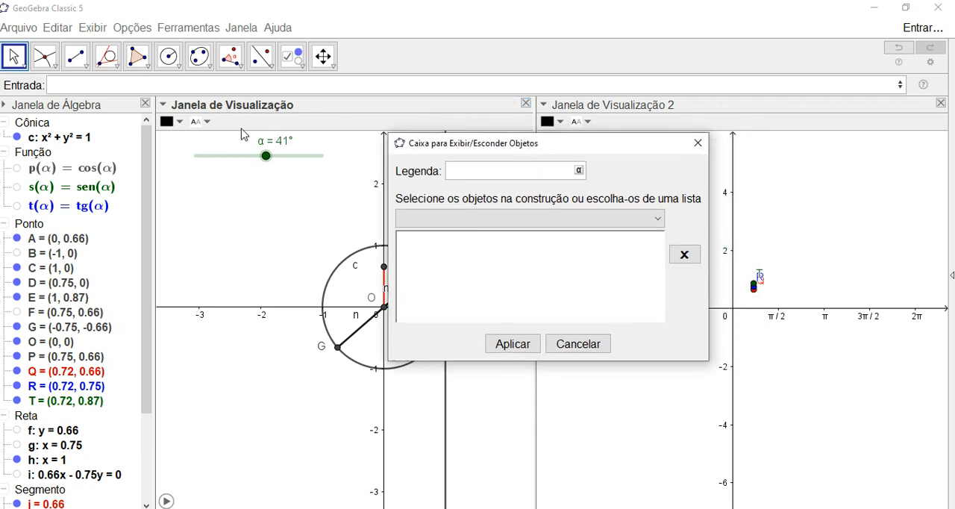
left_click_drag(446, 149, 426, 146)
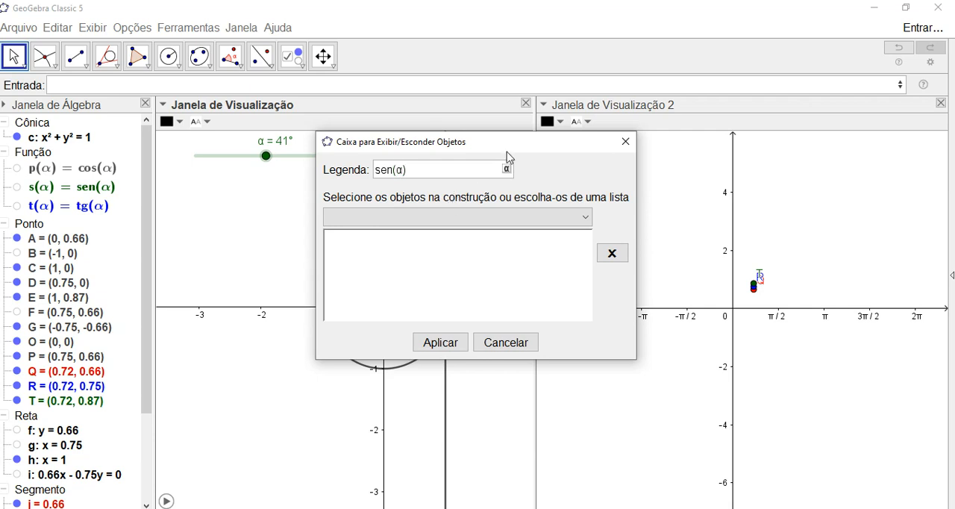
left_click_drag(537, 144, 692, 136)
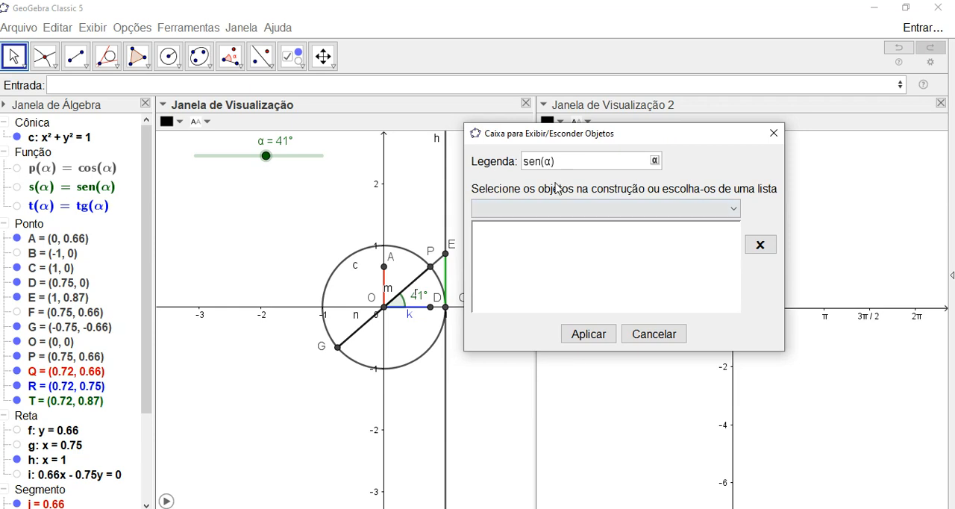
- Link the sen(α) checkbox to point A, segment AO, point O and point Q, and create it
left_click(513, 248)
scroll(251, 268, "up", 1)
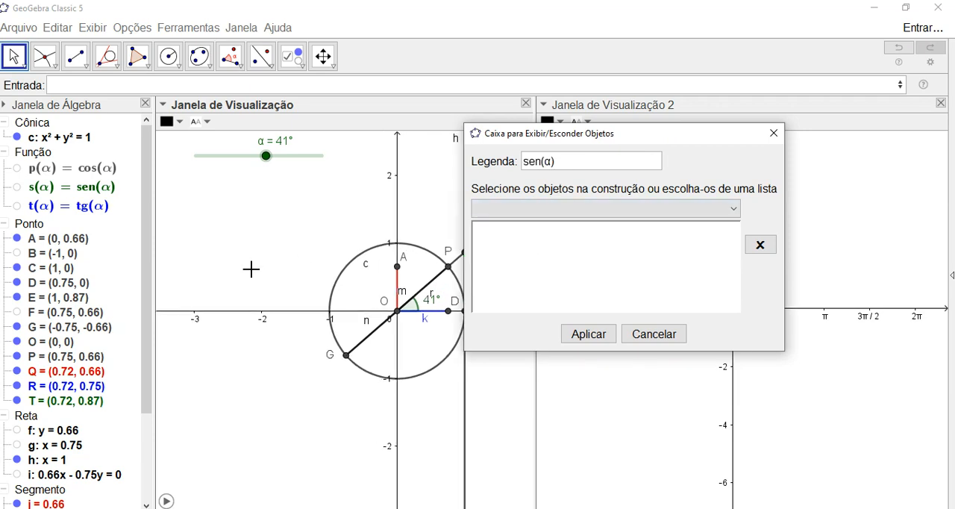
left_click(396, 274)
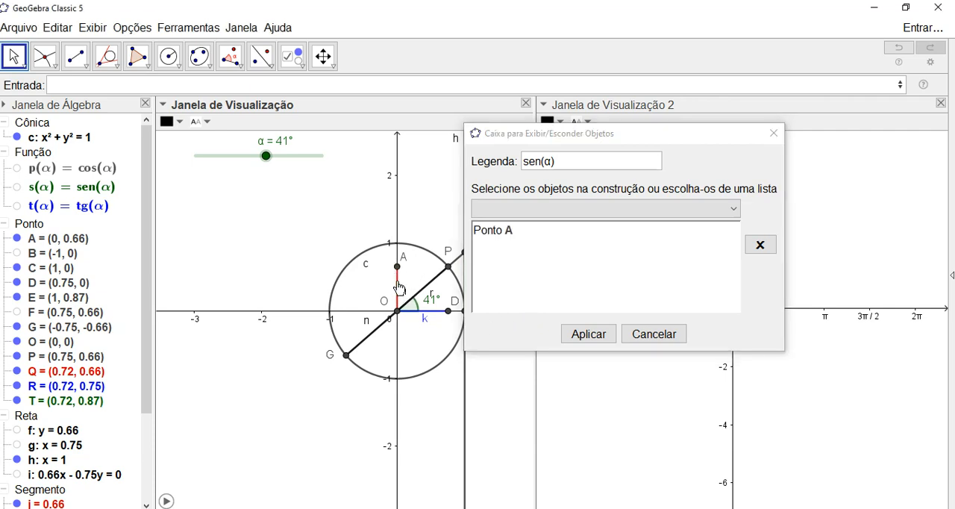
left_click(397, 280)
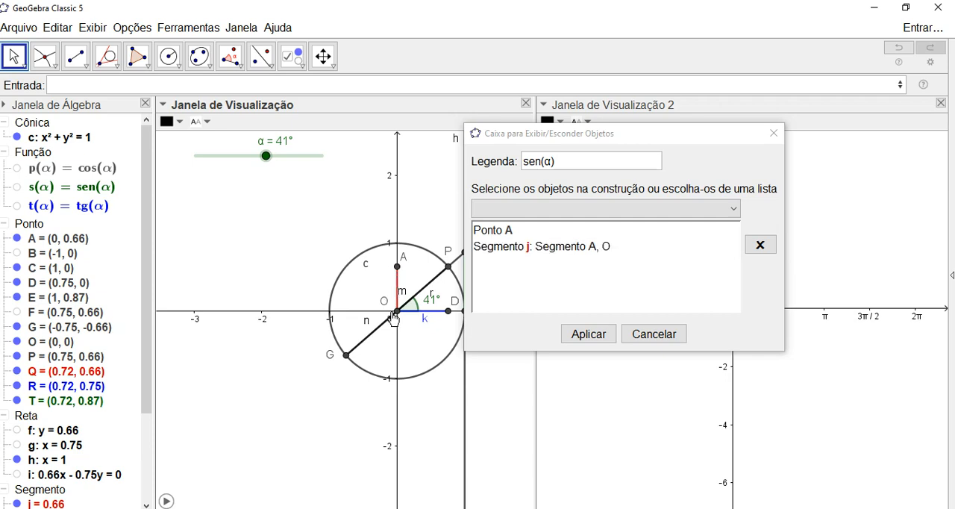
left_click(398, 314)
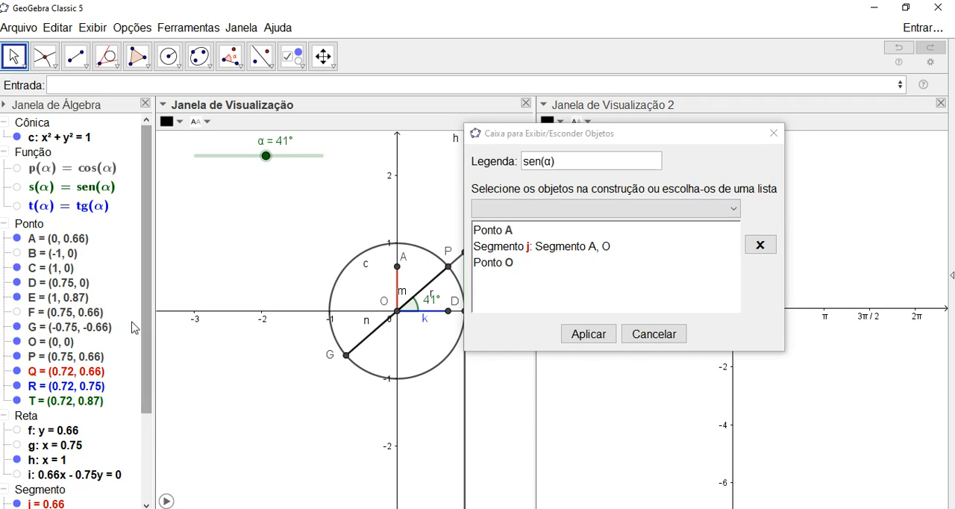
left_click(94, 377)
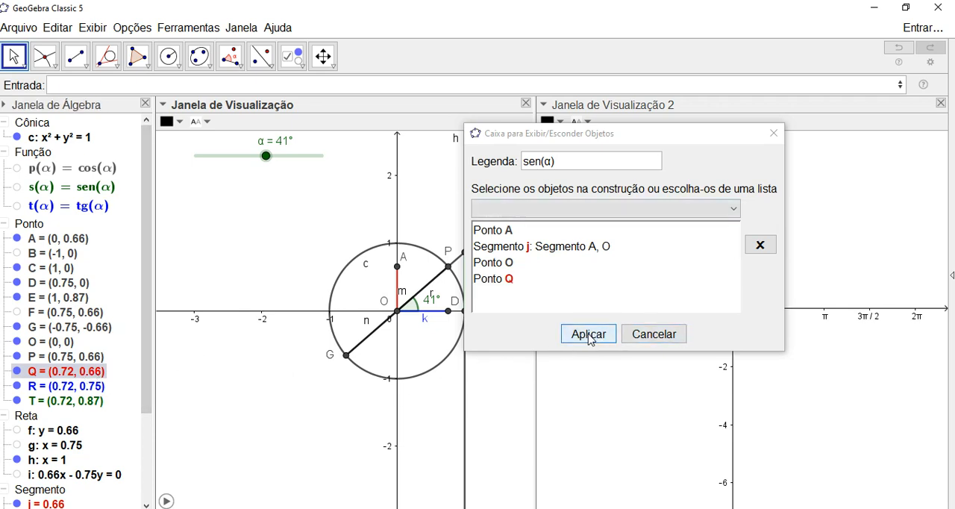
left_click(587, 335)
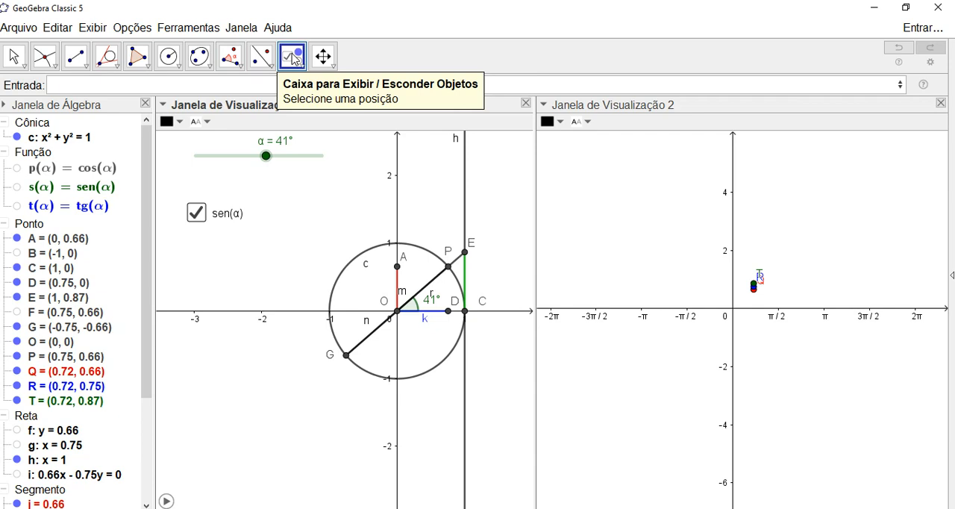
- Create a show/hide checkbox captioned cos(α) below sen(α), linked to point O, segment OD, point D and point R
left_click(192, 261)
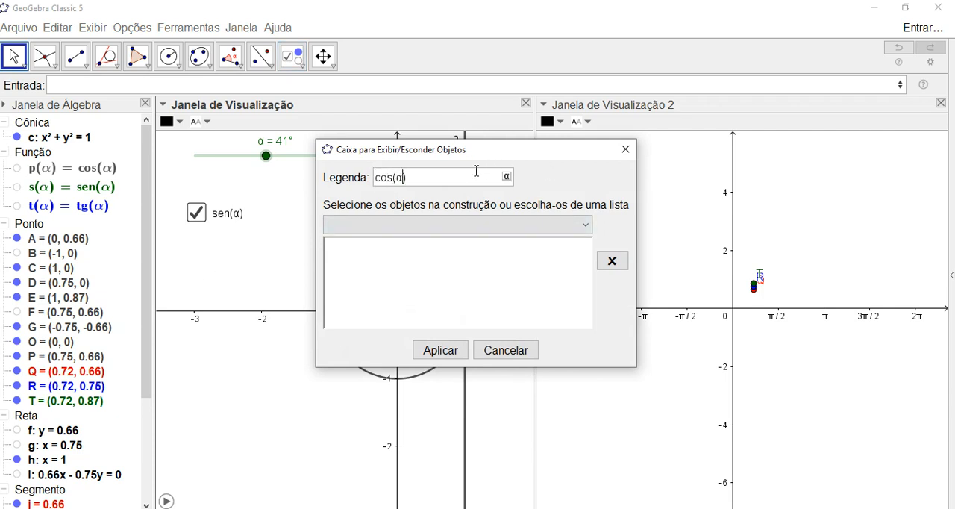
left_click_drag(478, 157, 665, 124)
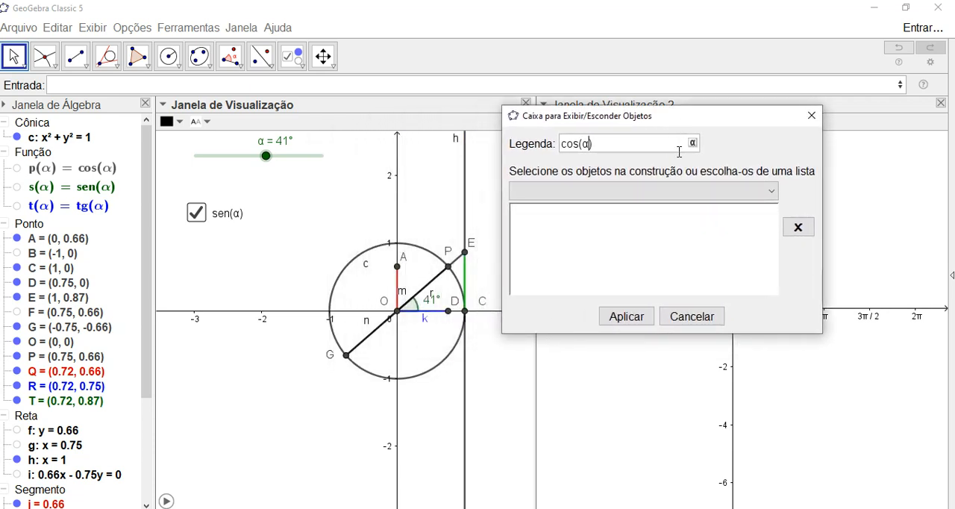
left_click(397, 312)
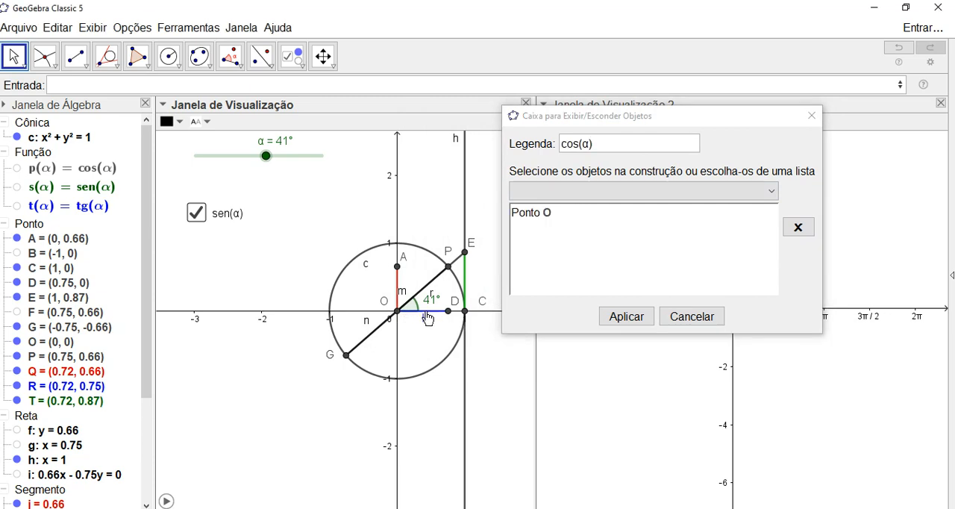
left_click(424, 311)
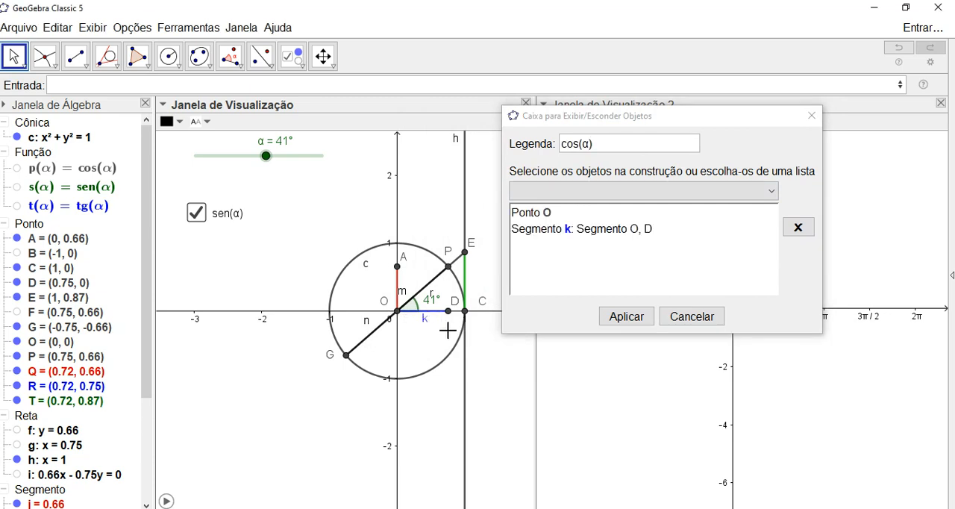
left_click(450, 312)
left_click(73, 388)
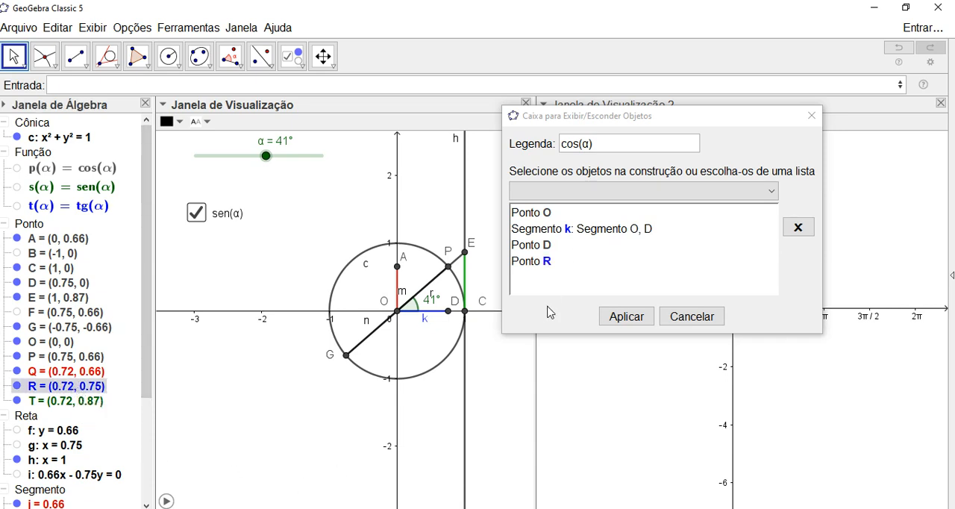
left_click(624, 317)
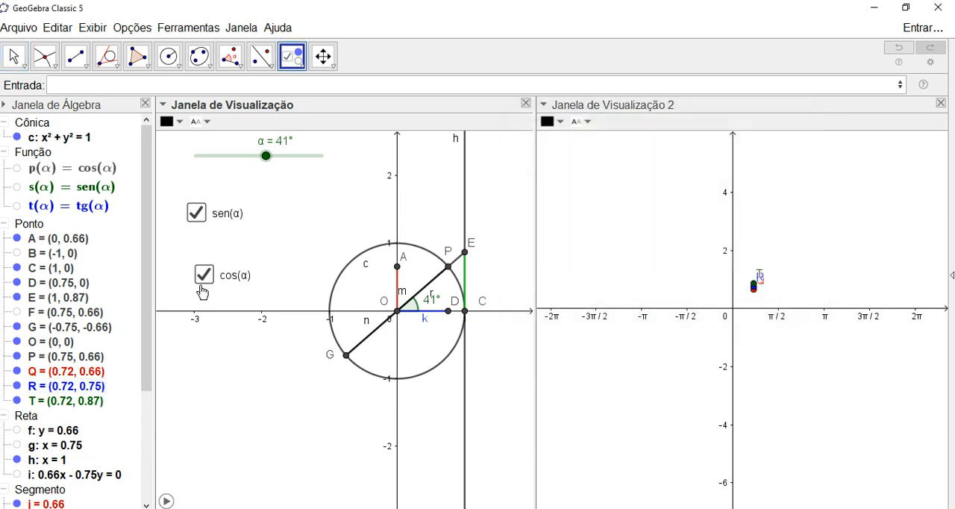
- Place another show/hide checkbox below cos(α) and caption it tang(α)
left_click(190, 353)
left_click_drag(445, 162, 486, 163)
type("tan")
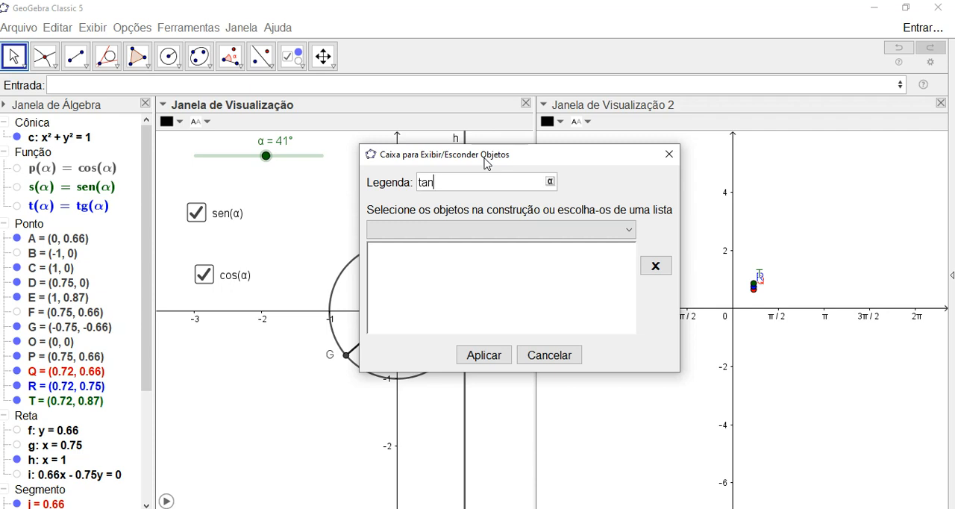
type("g(α")
left_click_drag(517, 156, 654, 104)
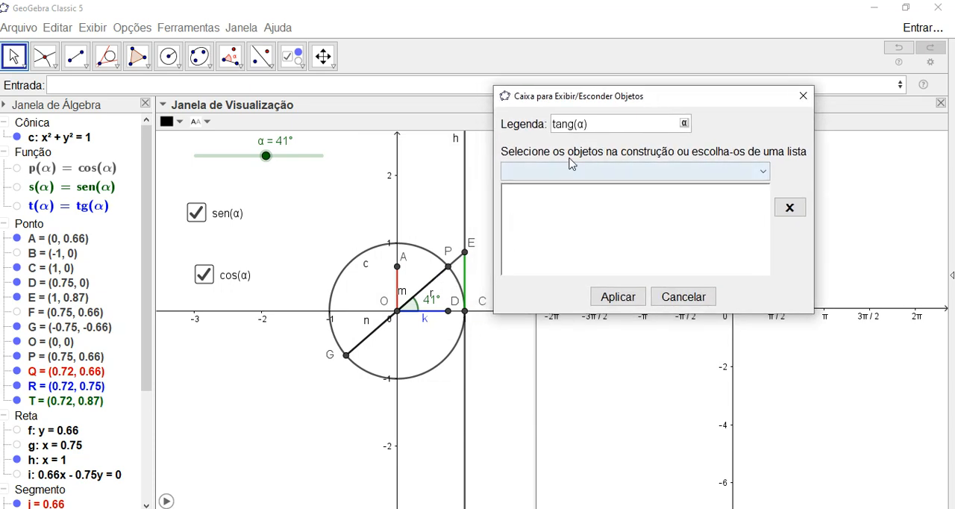
- Add points E and C, segment EC and segment EG to the objects of the tang(α) checkbox
left_click(464, 254)
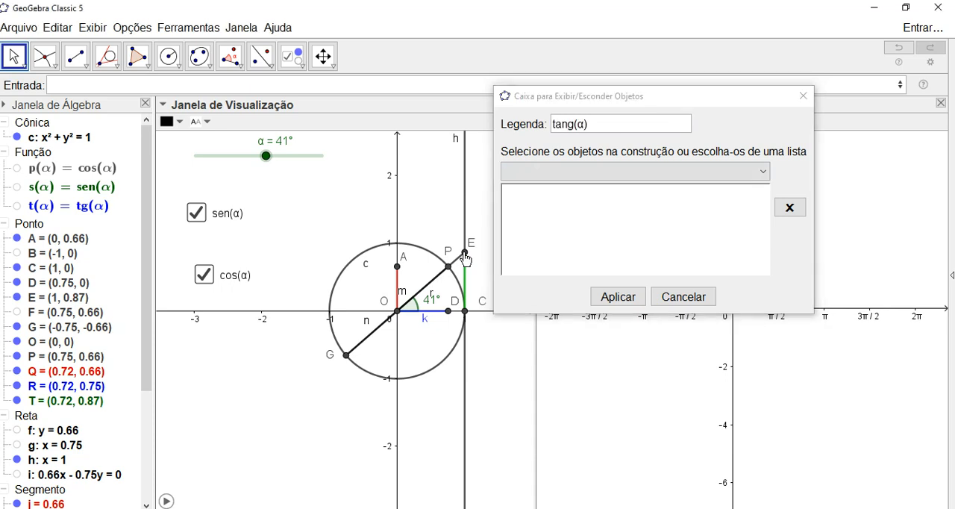
left_click(465, 312)
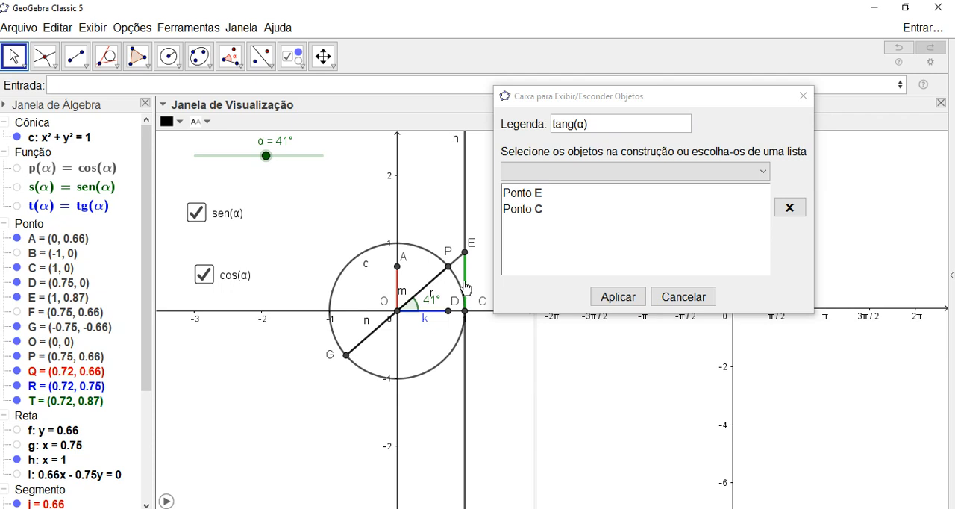
left_click(465, 285)
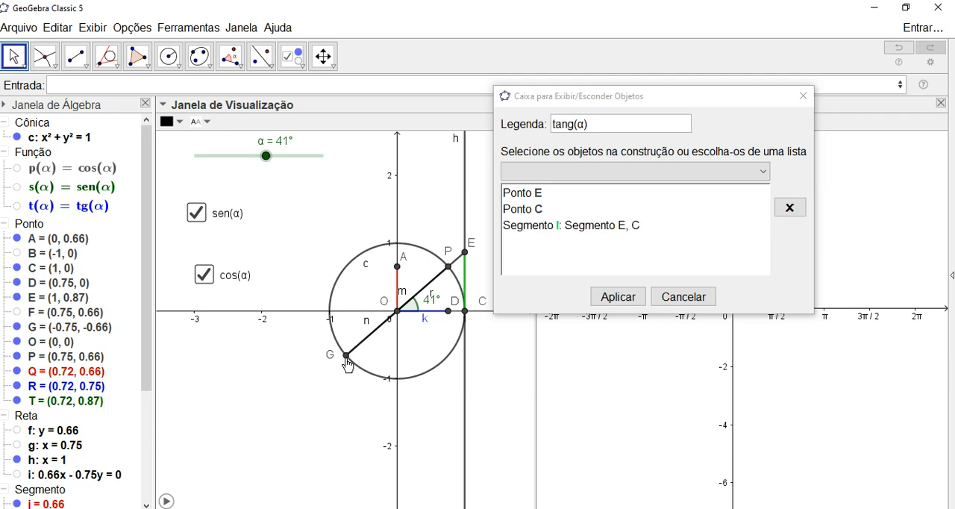
left_click(374, 330)
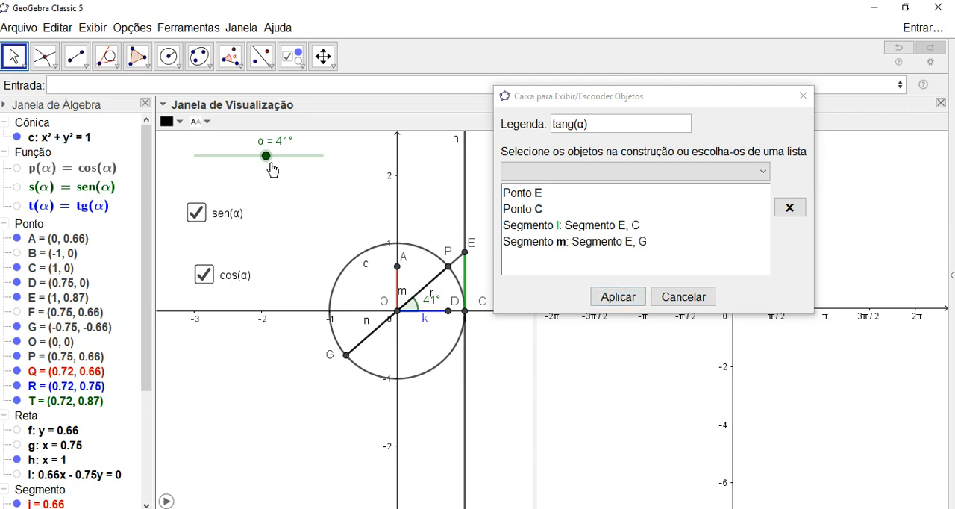
- Set slider α to 126° so the terminal line extends through G down to E
mouse_move(266, 156)
left_mouse_down()
mouse_move(254, 155)
mouse_move(268, 155)
left_mouse_up()
key("Right")
key("Right")
key("Right")
key("Right")
key("Right")
key("Right")
key("Right")
key("Right")
key("Right")
key("Right")
key("Right")
key("Right")
key("Right")
key("Right")
key("Right")
key("Right")
key("Right")
key("Right")
key("Right")
key("Right")
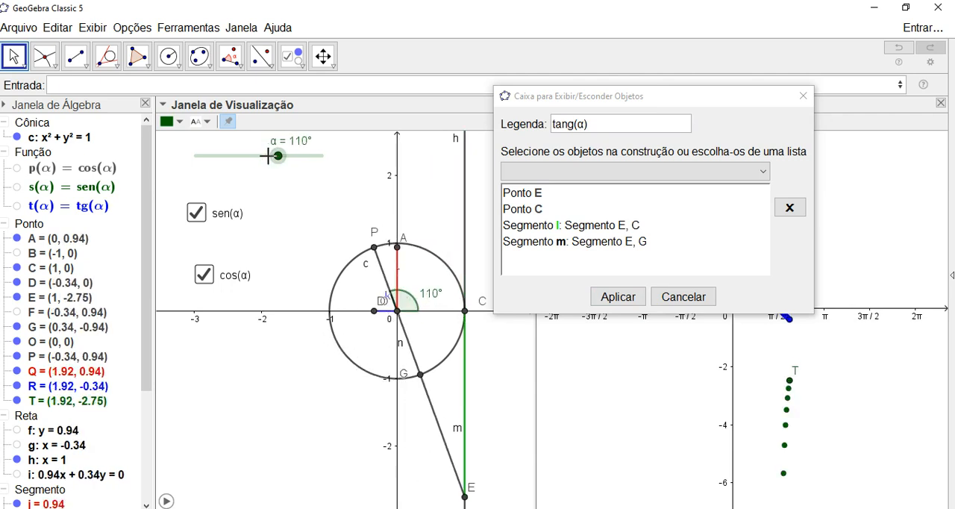
key("Right")
key("Right")
key("Right")
key("Right")
key("Right")
key("Right")
key("Right")
key("Right")
key("Right")
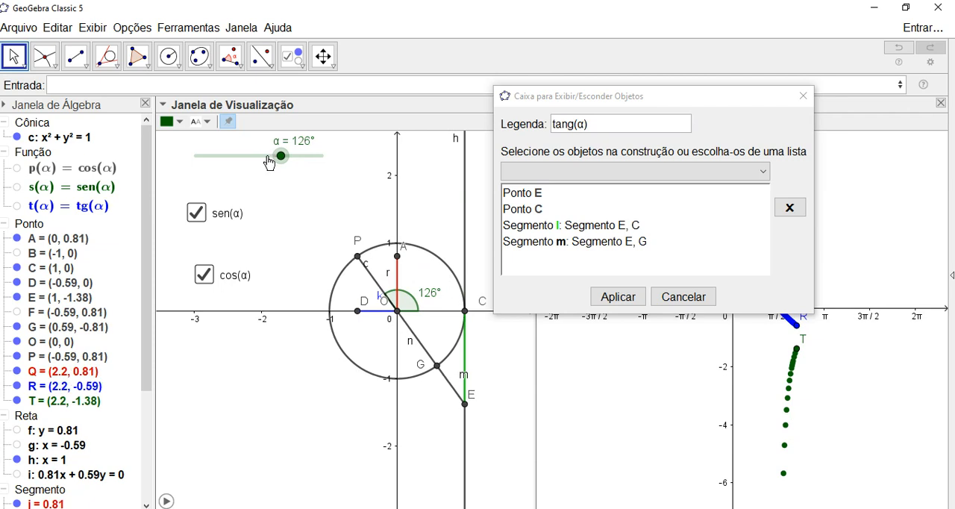
- Add line h, the tangent to circle c through C, to the objects of the tang(α) checkbox
left_click(415, 341)
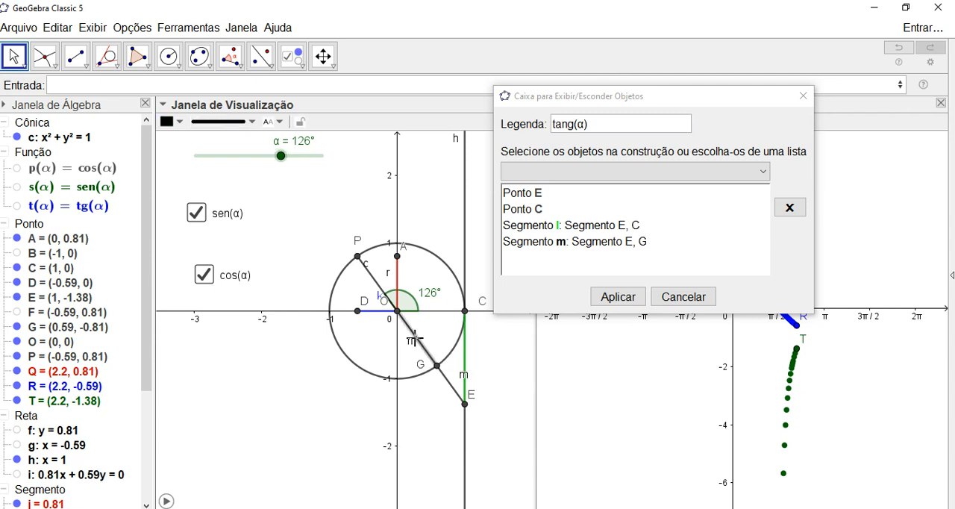
left_click(463, 243)
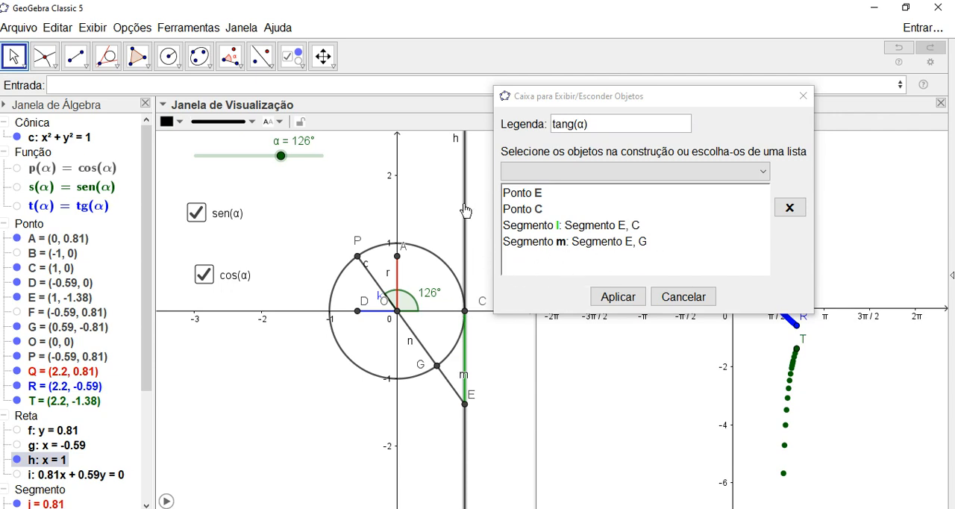
left_click(743, 177)
scroll(605, 237, "down", 3)
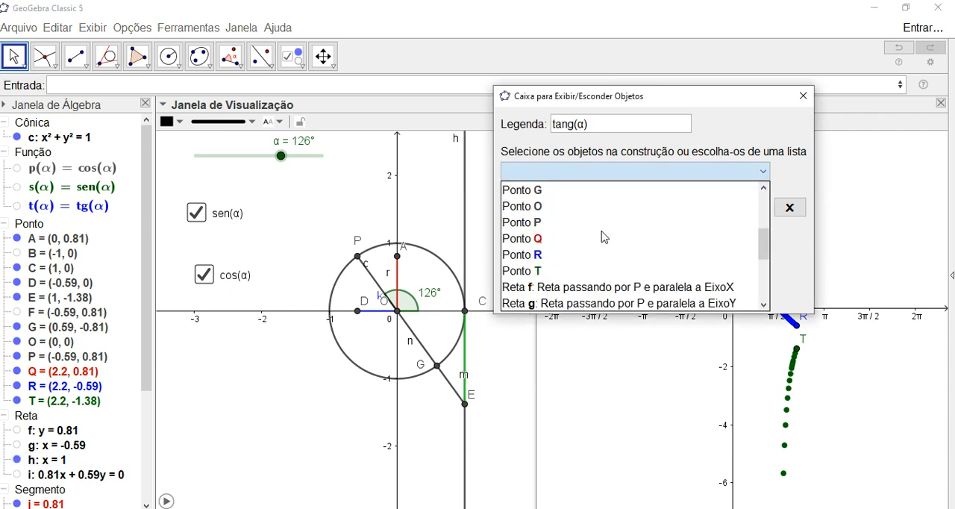
scroll(596, 249, "down", 2)
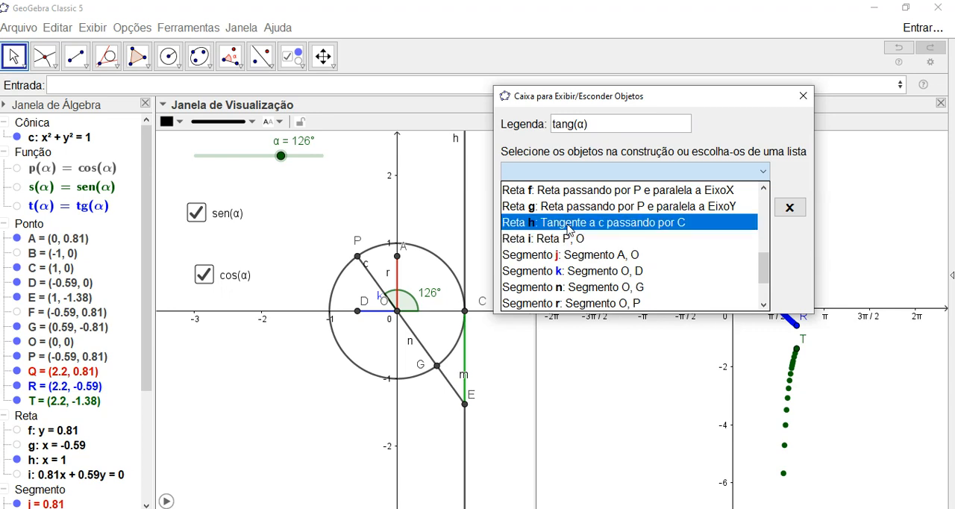
left_click(568, 223)
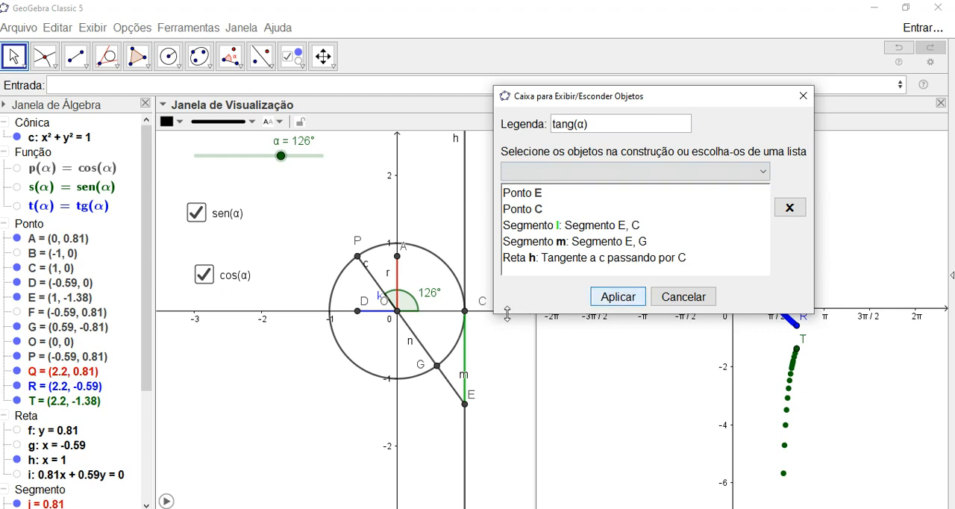
- Add points T and O to the objects of the tang(α) checkbox and create it
left_click(82, 404)
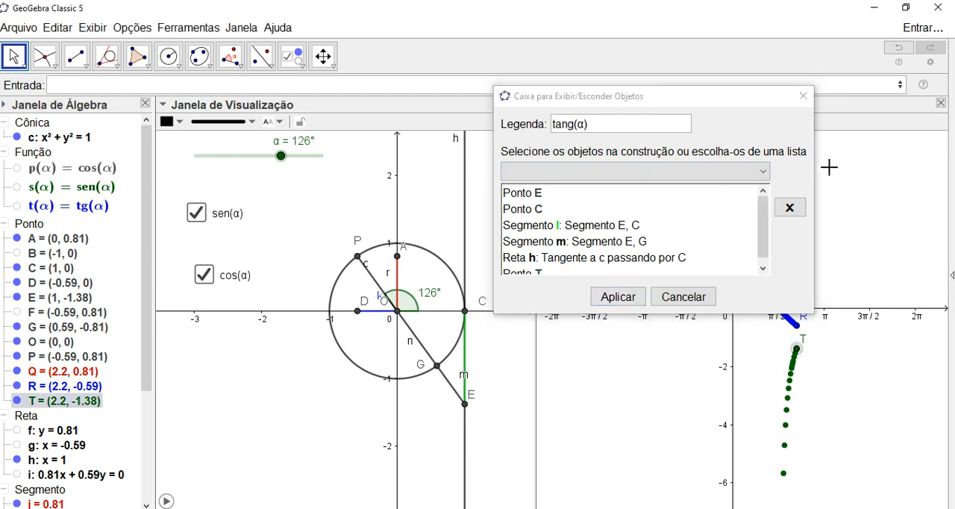
scroll(764, 249, "down", 1)
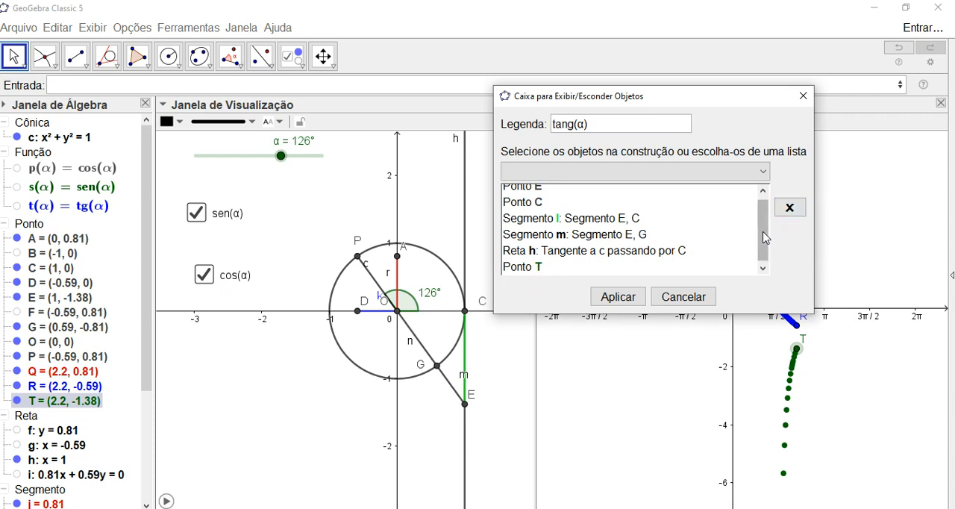
scroll(764, 237, "up", 1)
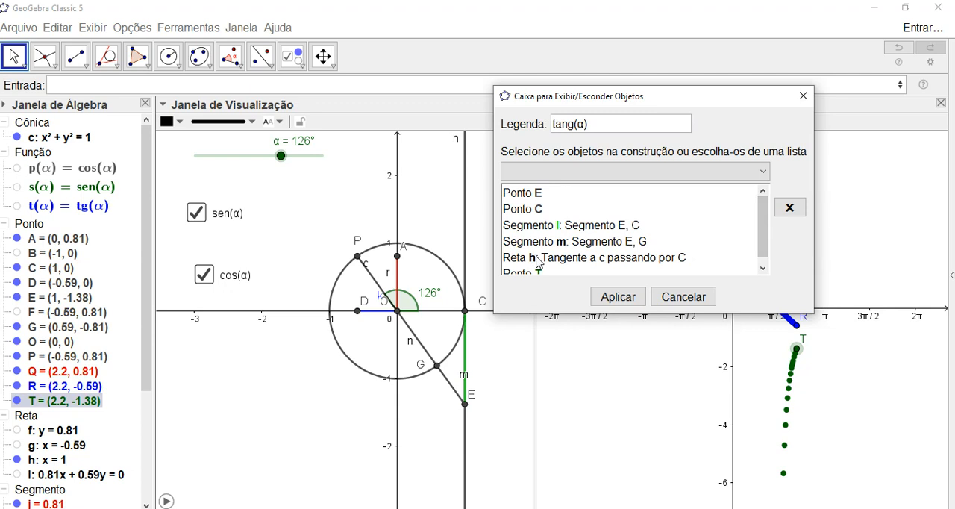
scroll(762, 227, "down", 1)
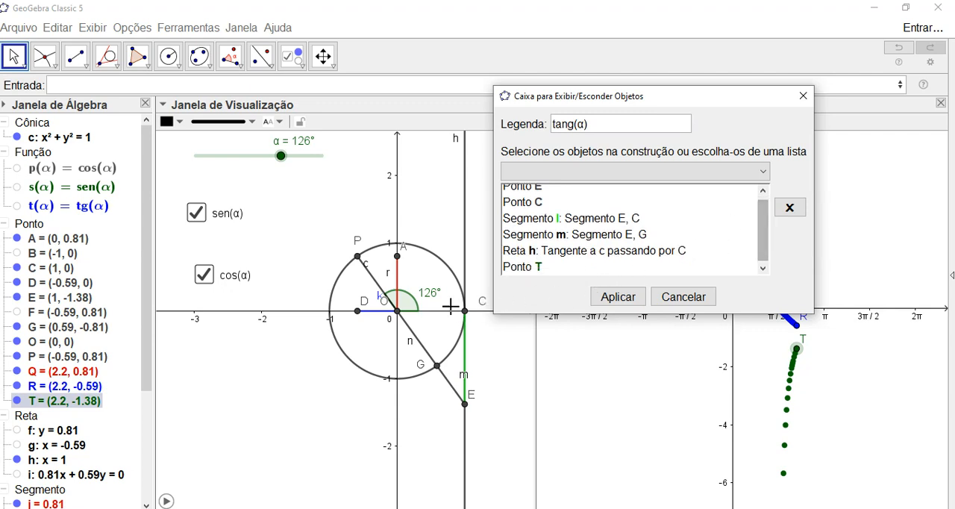
left_click(397, 321)
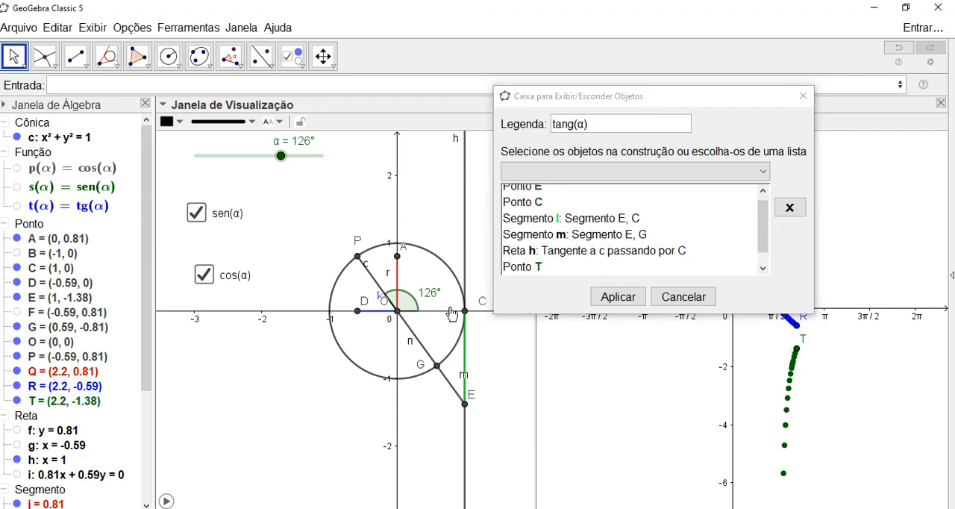
left_click_drag(764, 230, 756, 254)
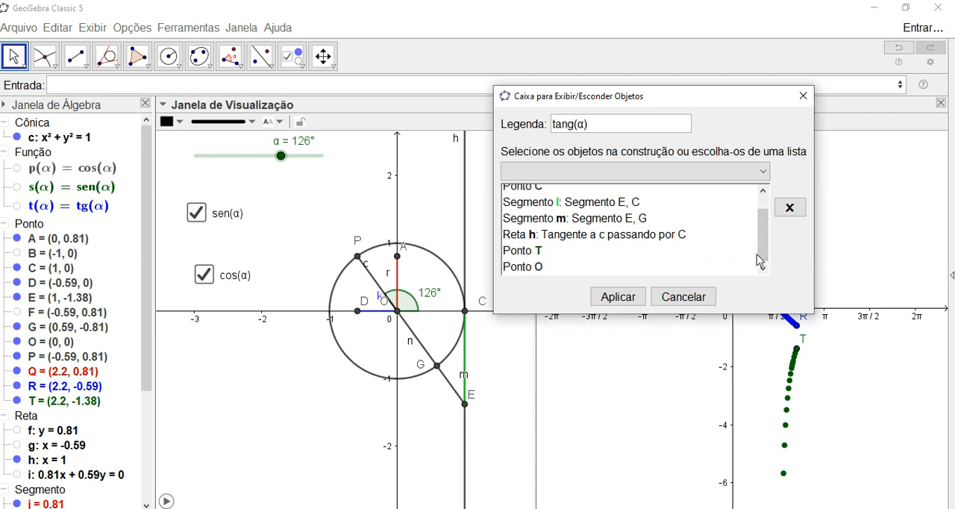
left_click(246, 342)
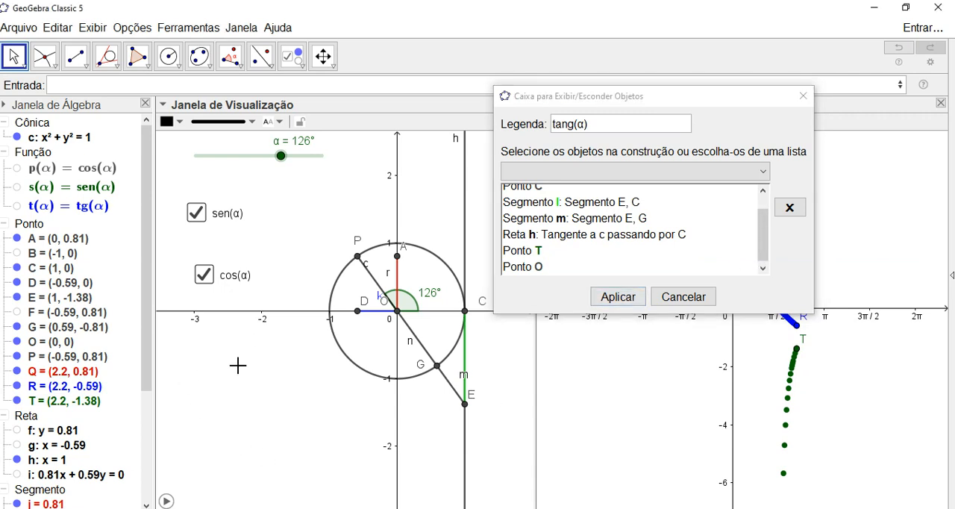
left_click(613, 300)
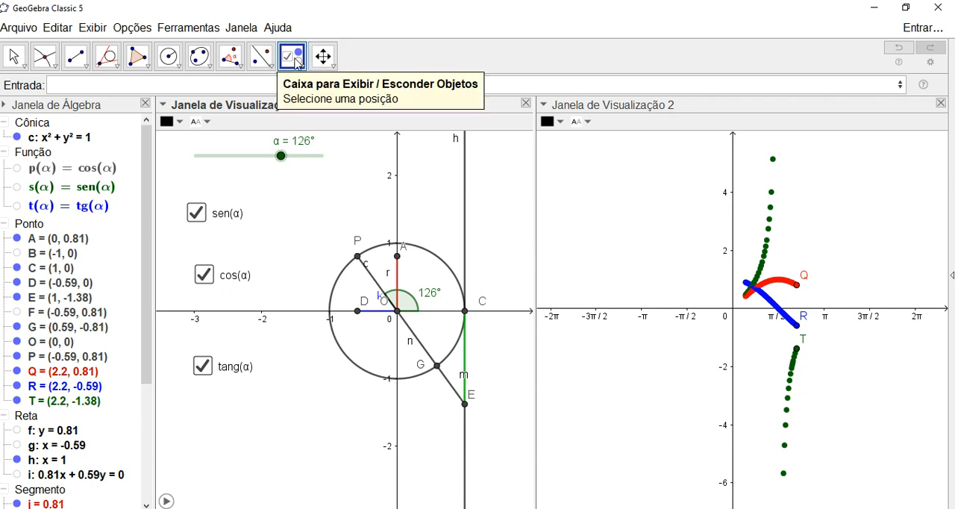
key("Escape")
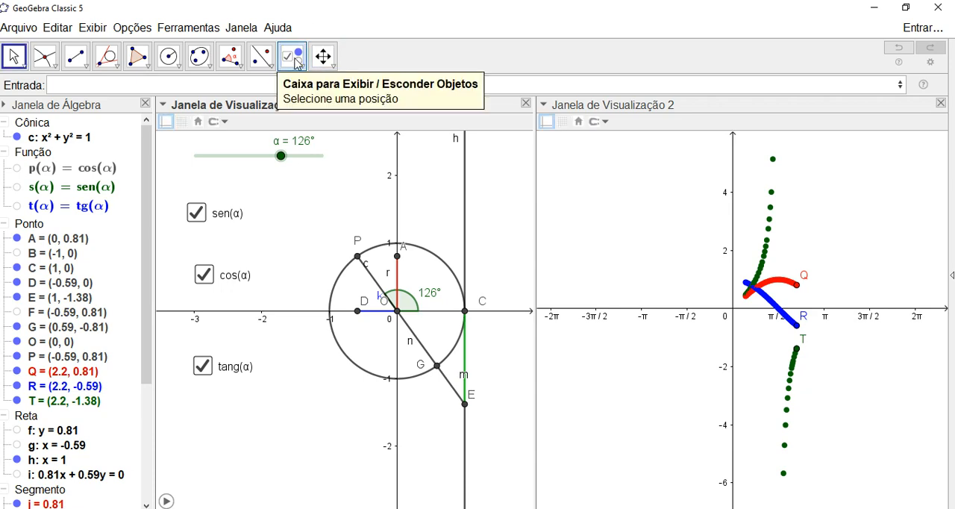
- Turn off the sen(α), cos(α) and tang(α) checkboxes to hide their linked objects
left_click(198, 215)
left_click(204, 276)
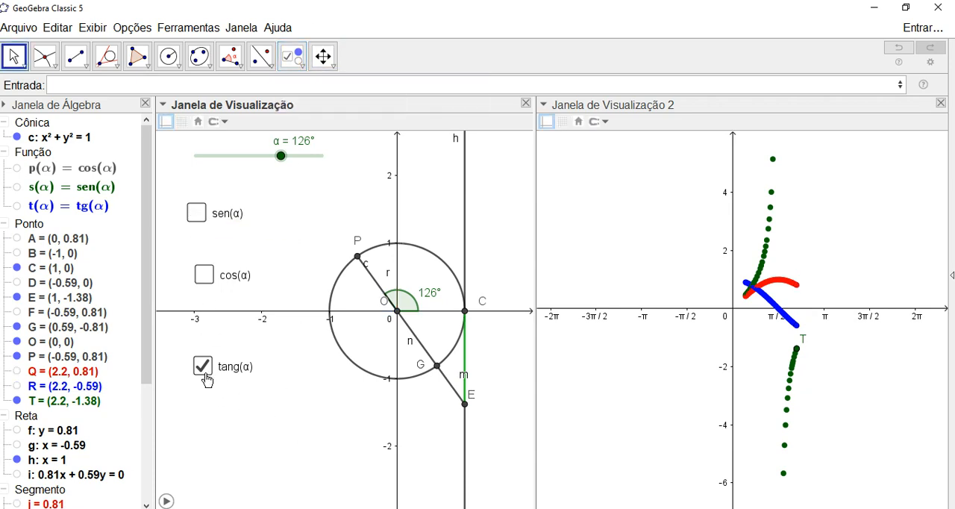
left_click(203, 367)
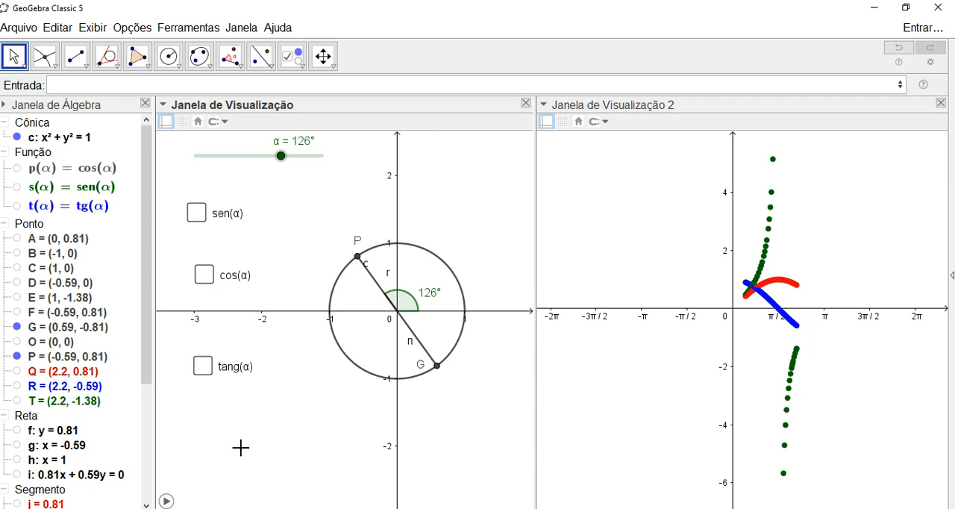
- Hide segment n (OG) and point G, and set slider α to 127°
left_click(414, 343)
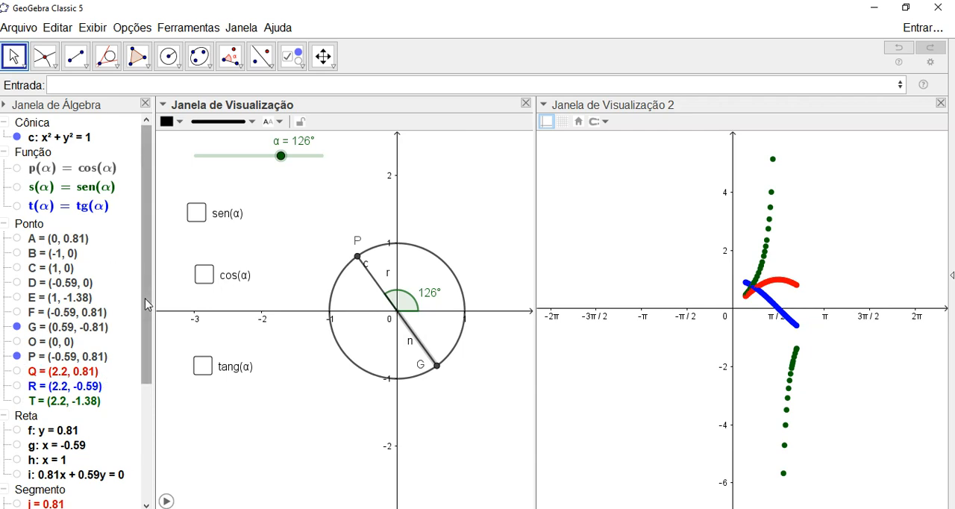
left_click_drag(148, 295, 149, 322)
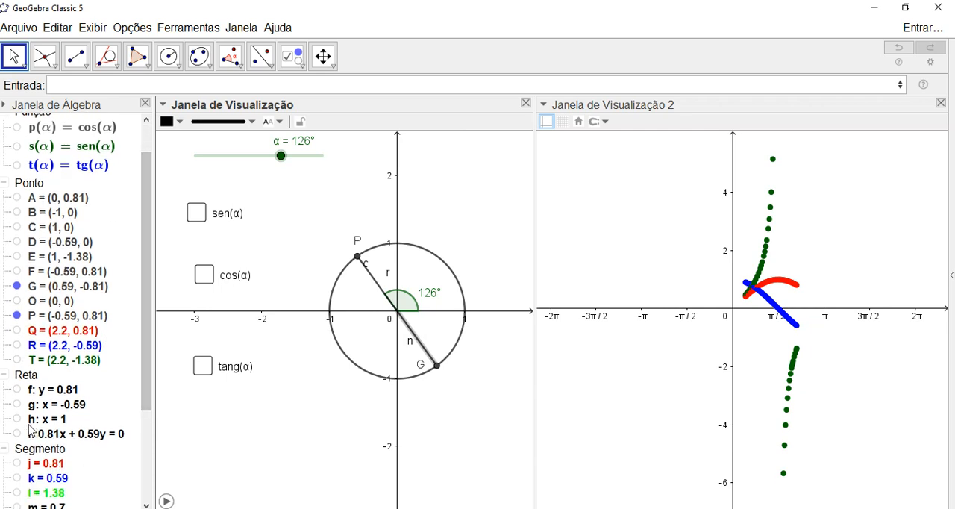
scroll(138, 347, "down", 3)
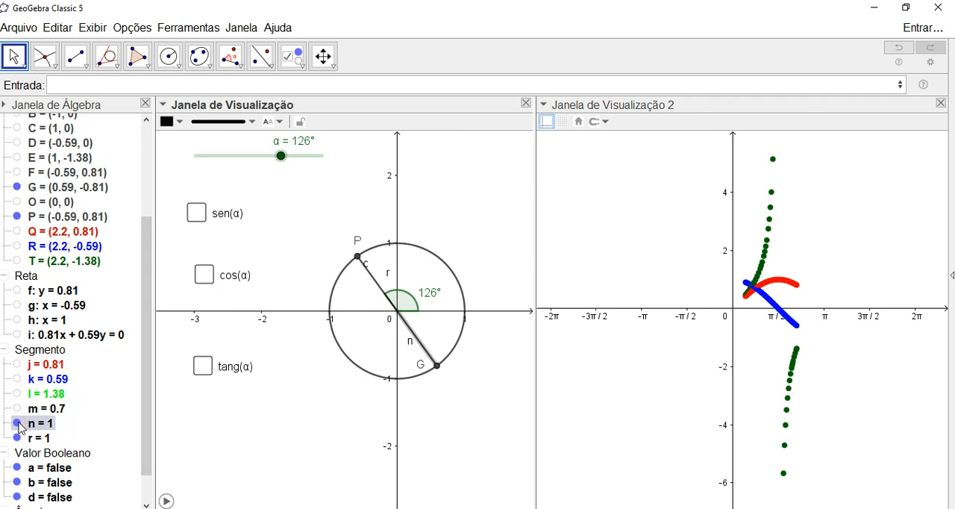
left_click(16, 423)
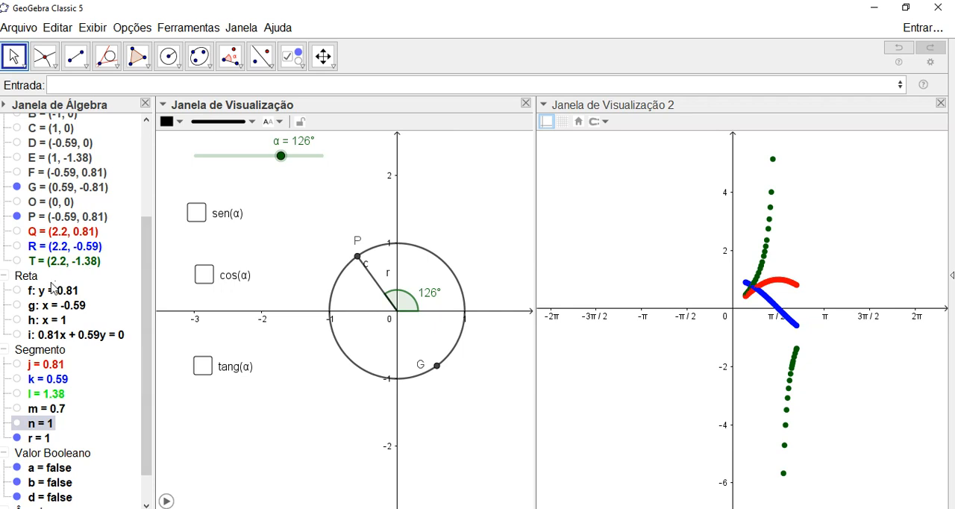
scroll(147, 347, "up", 2)
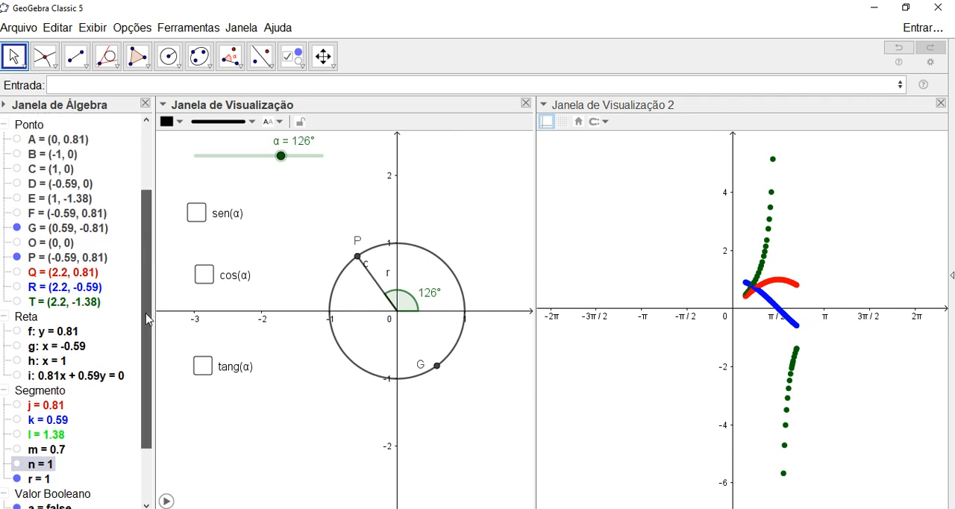
left_click(17, 229)
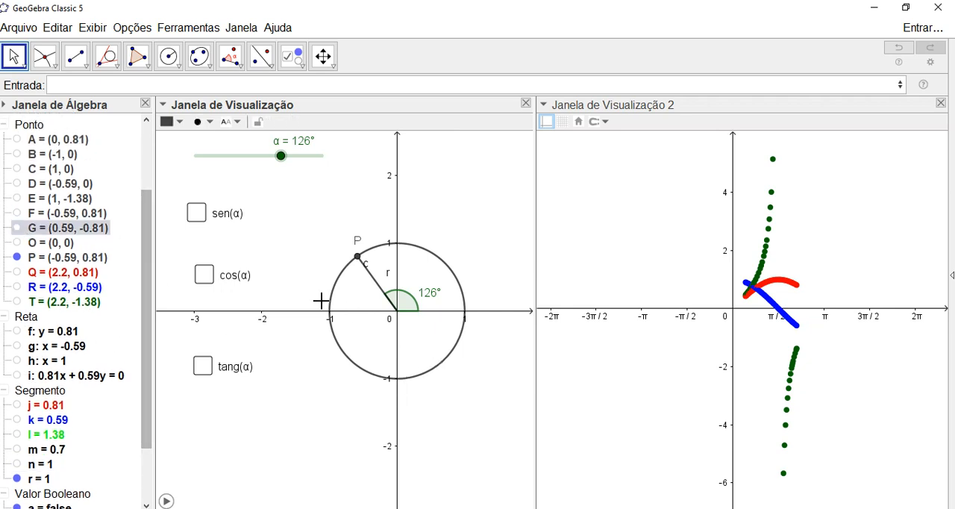
left_click_drag(282, 155, 281, 155)
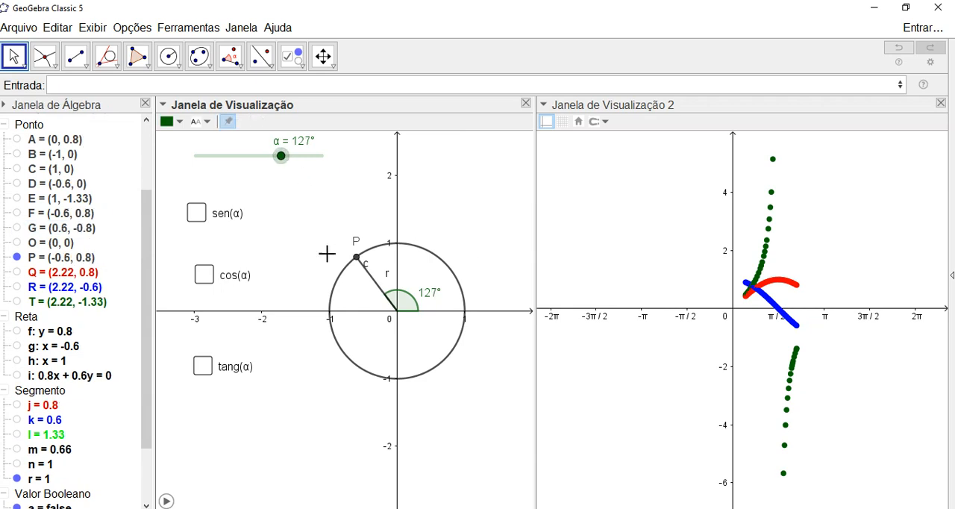
- Hide the labels of segment r (OP) and circle c
left_click(369, 273)
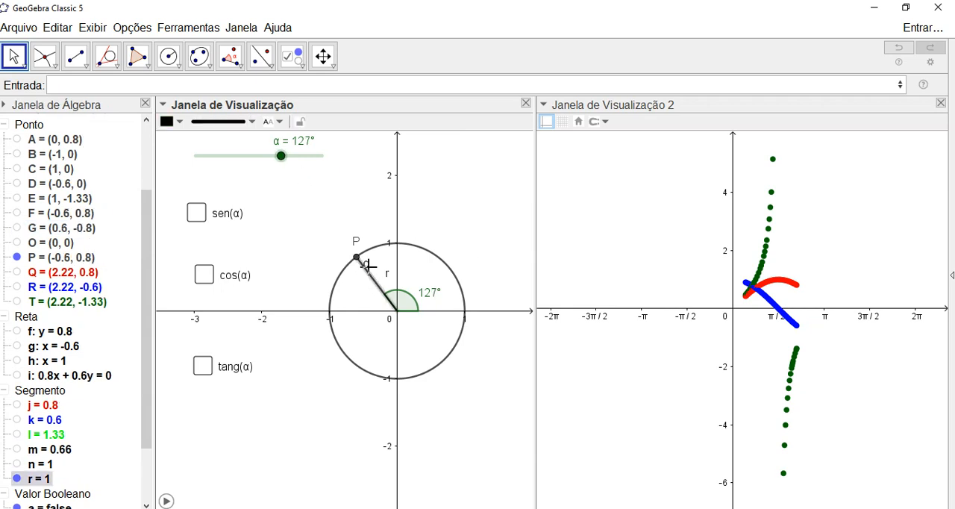
right_click(369, 281)
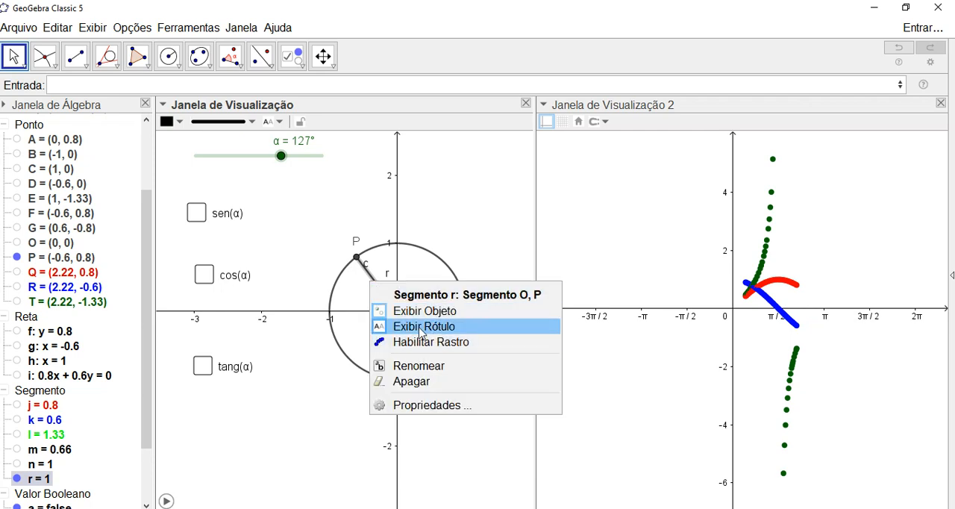
left_click(421, 328)
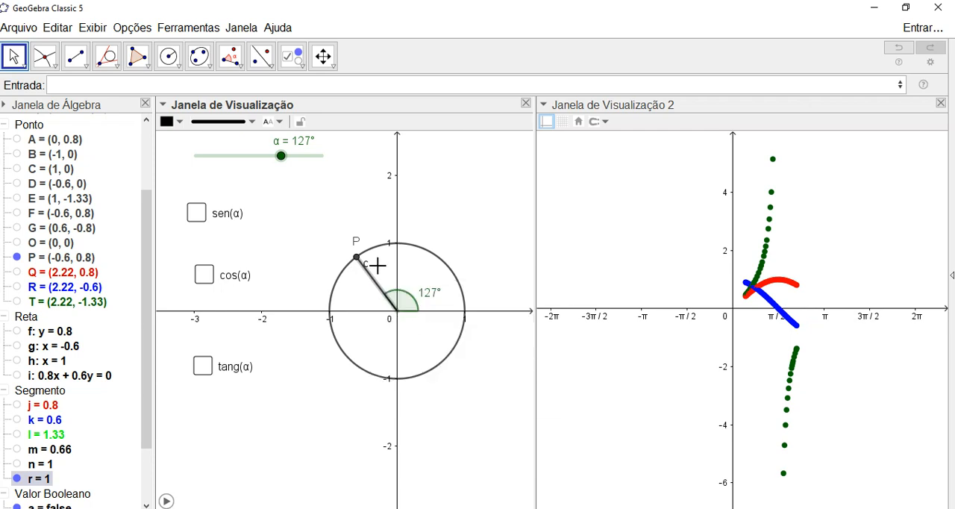
left_click(371, 244)
right_click(371, 244)
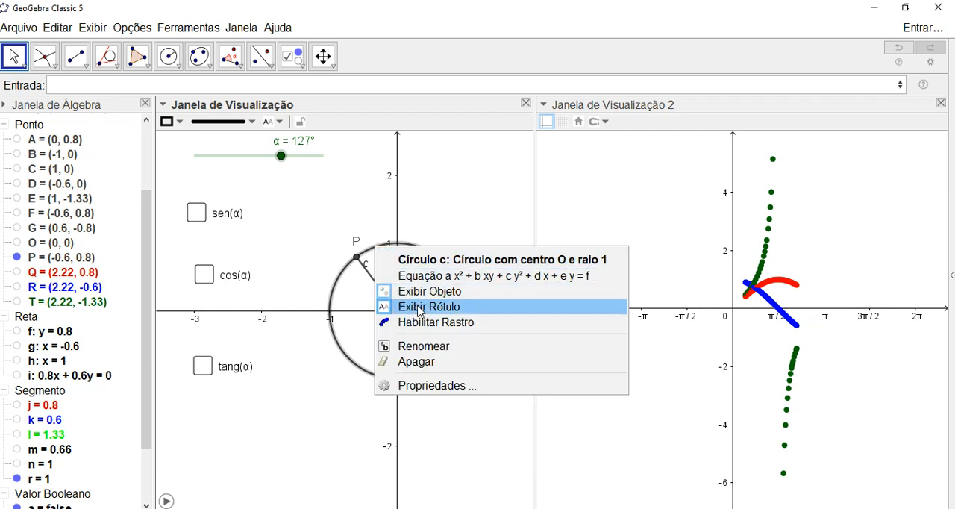
left_click(419, 310)
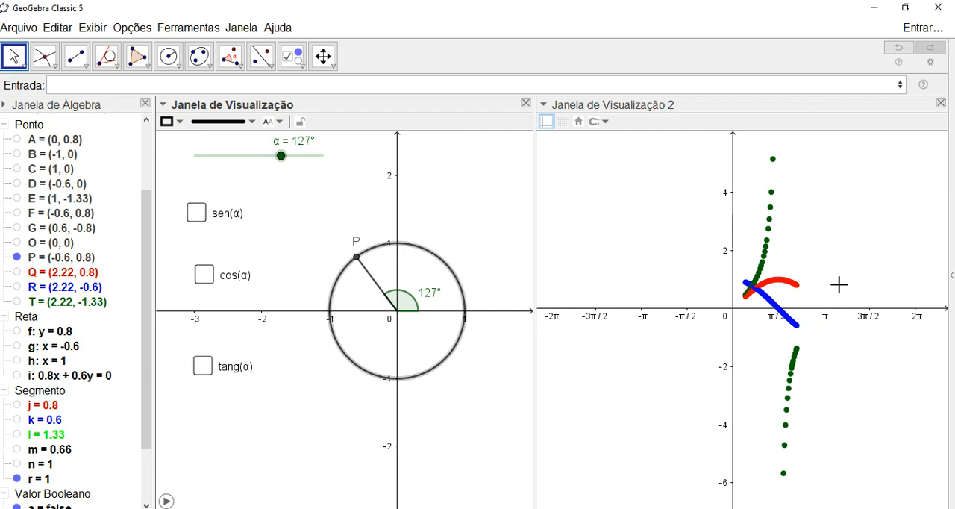
- Turn on only the sen(α) checkbox and animate slider α from 126° to trace the sine curve, pausing at -83°
scroll(825, 273, "up", 1)
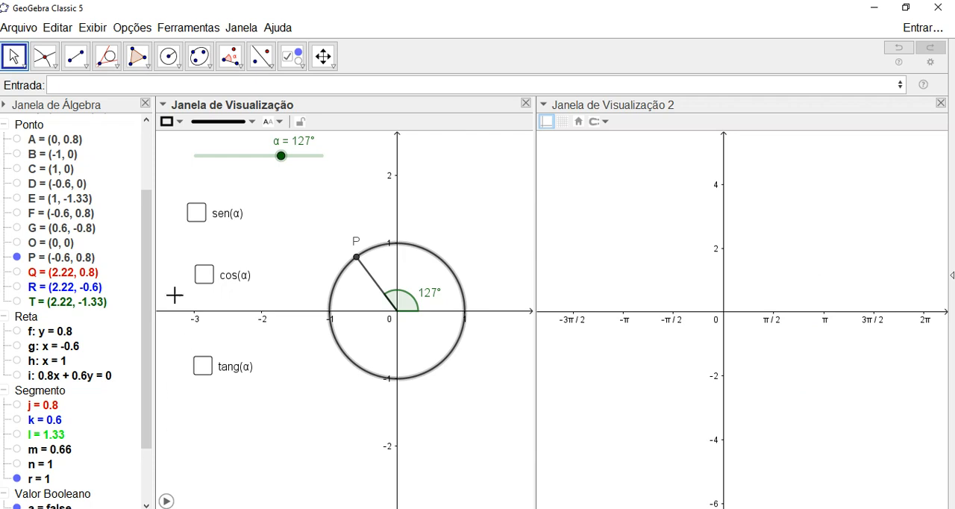
left_click(197, 215)
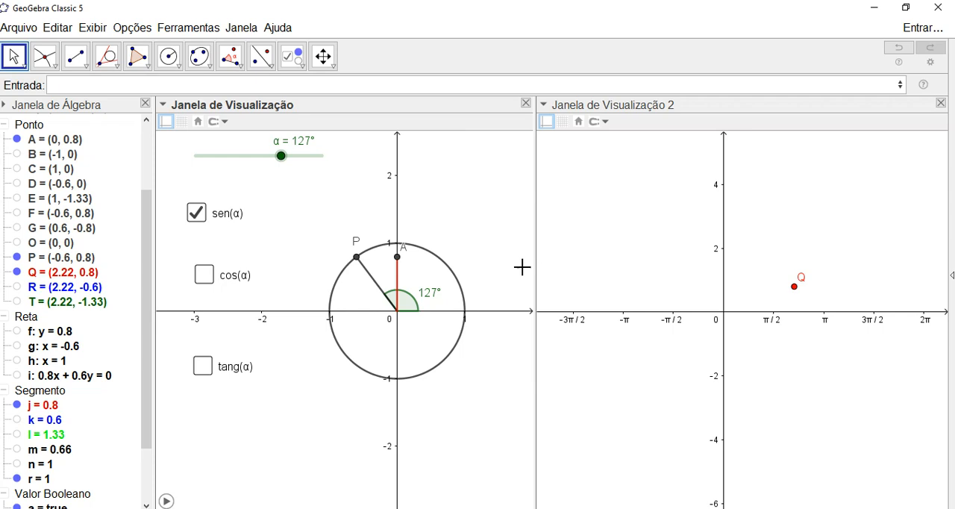
left_click_drag(280, 156, 279, 155)
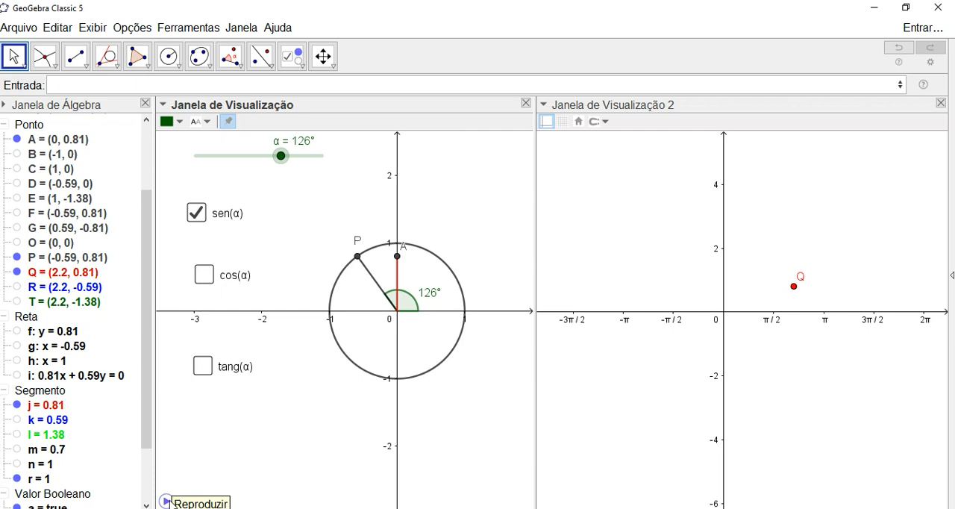
left_click(166, 501)
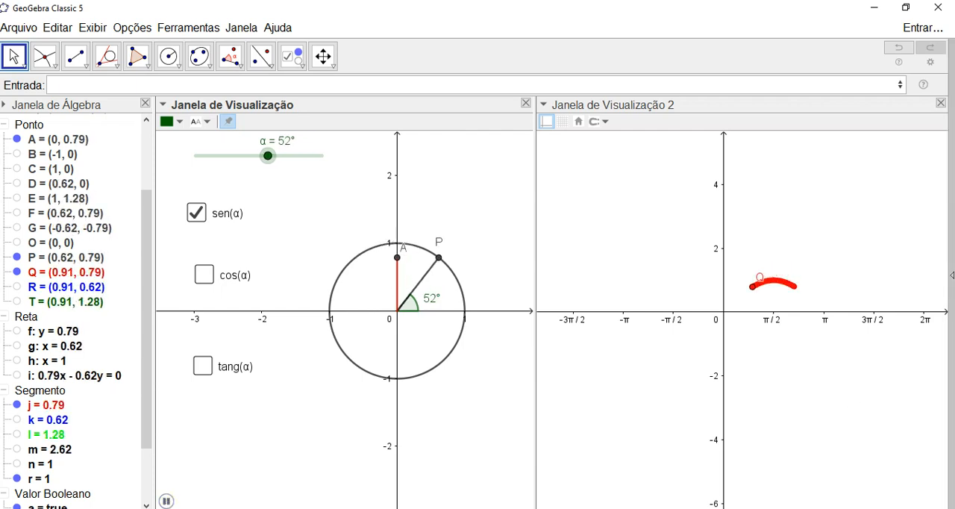
left_click(165, 500)
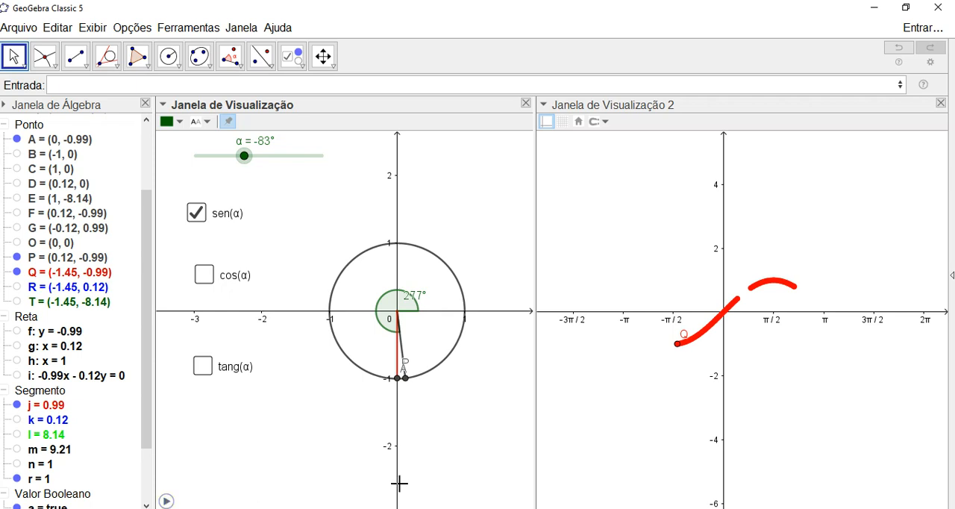
- Hide the label of point Q on the sine trace
left_click(677, 347)
right_click(677, 348)
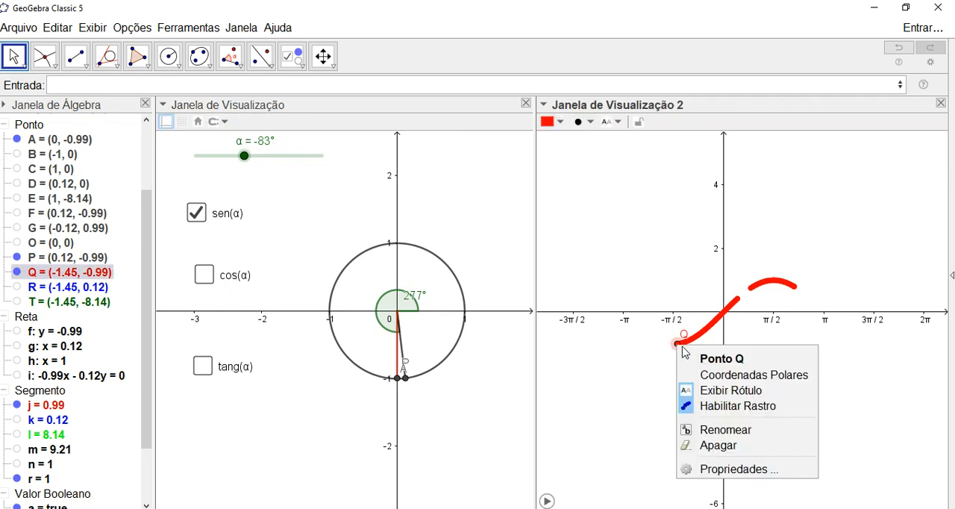
left_click(717, 391)
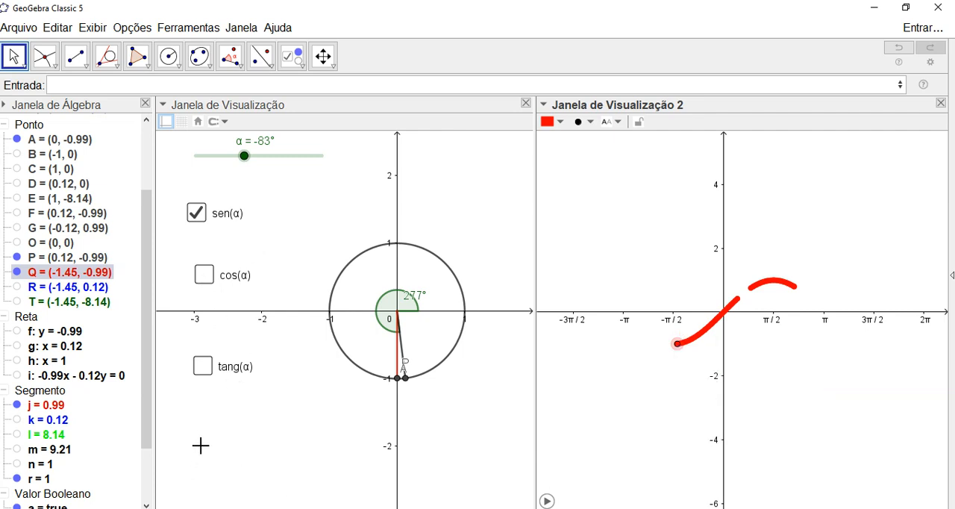
- Animate slider α to trace the complete sine curve in the second view, pausing at -206°
left_click(248, 165)
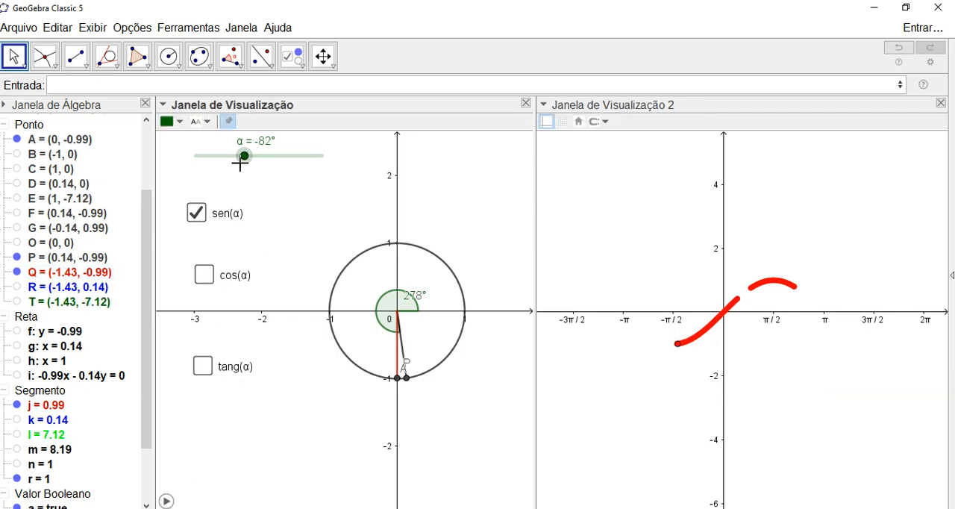
left_click(166, 501)
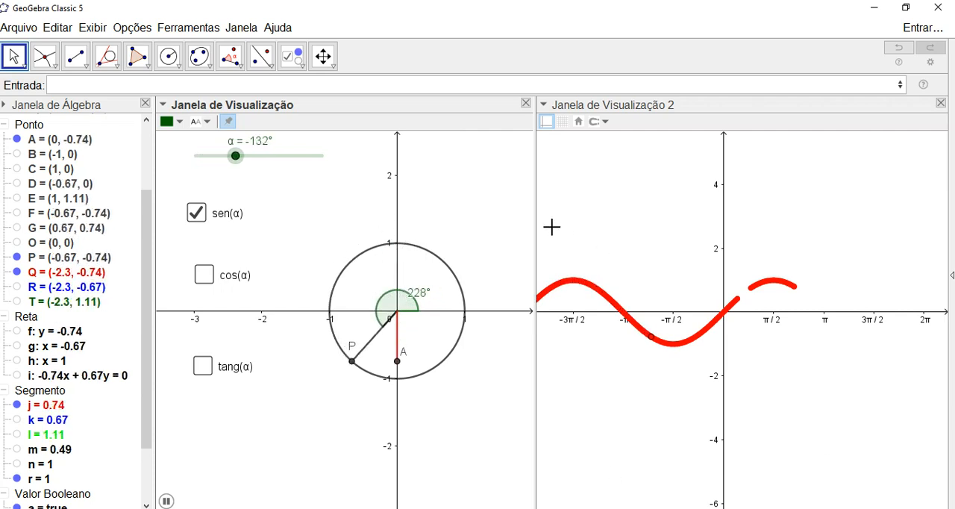
left_click_drag(601, 217, 638, 215)
scroll(648, 223, "down", 2)
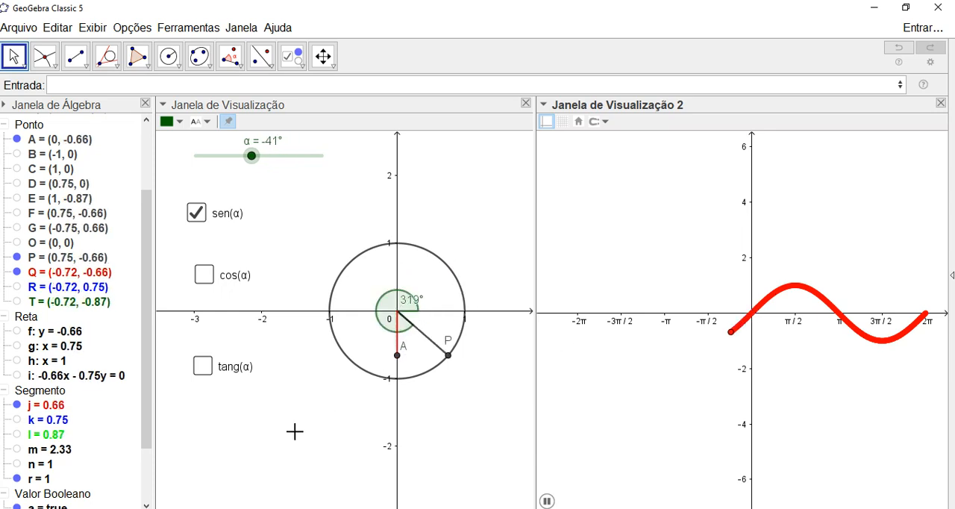
left_click(233, 155)
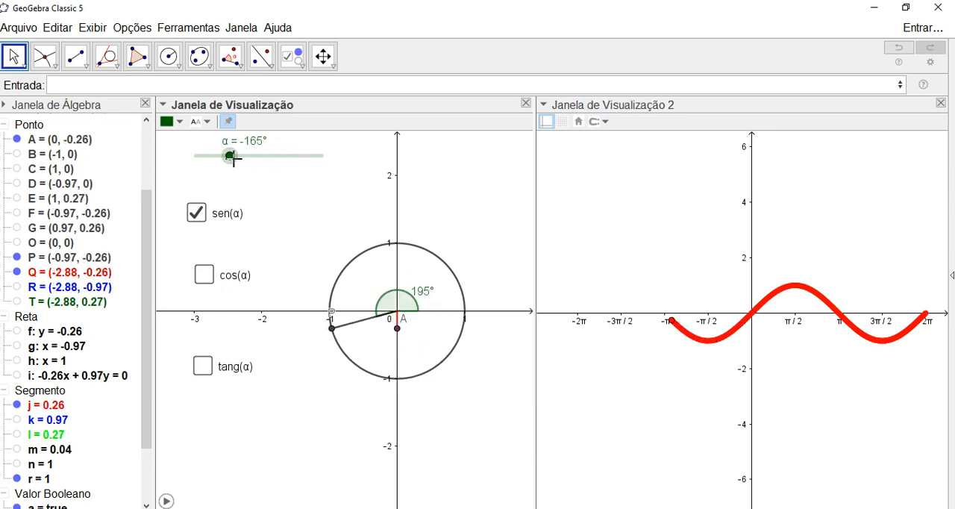
left_click(166, 501)
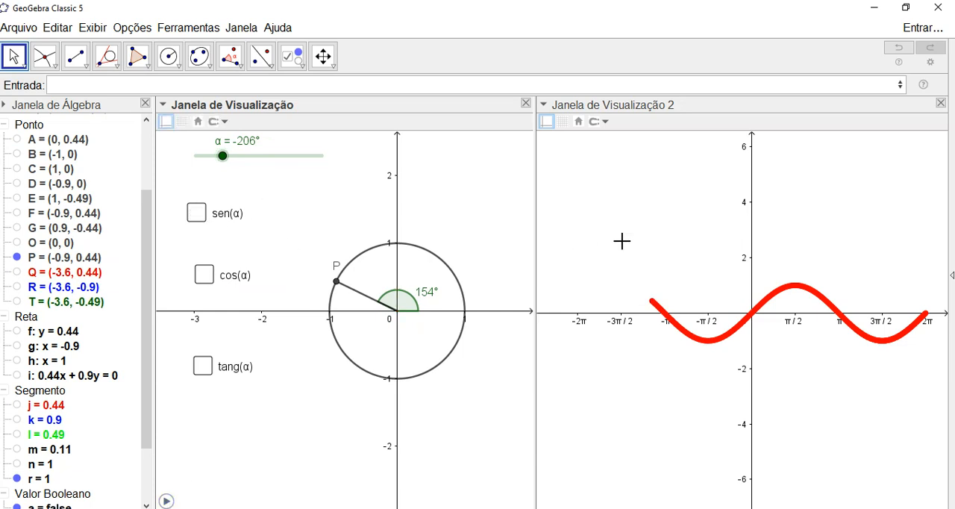
- Clear the sine trace from the second view and turn on only the cos(α) checkbox
scroll(621, 241, "up", 1)
scroll(621, 241, "down", 1)
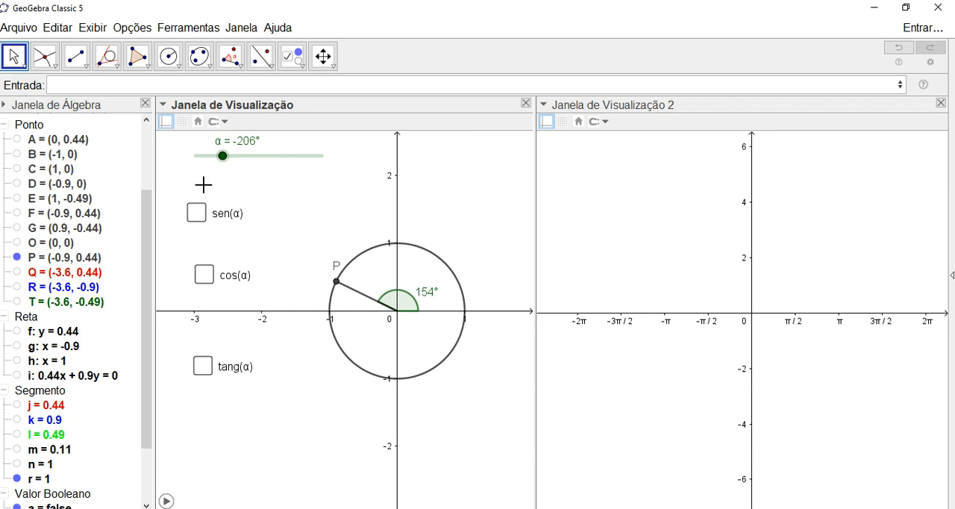
left_click(203, 275)
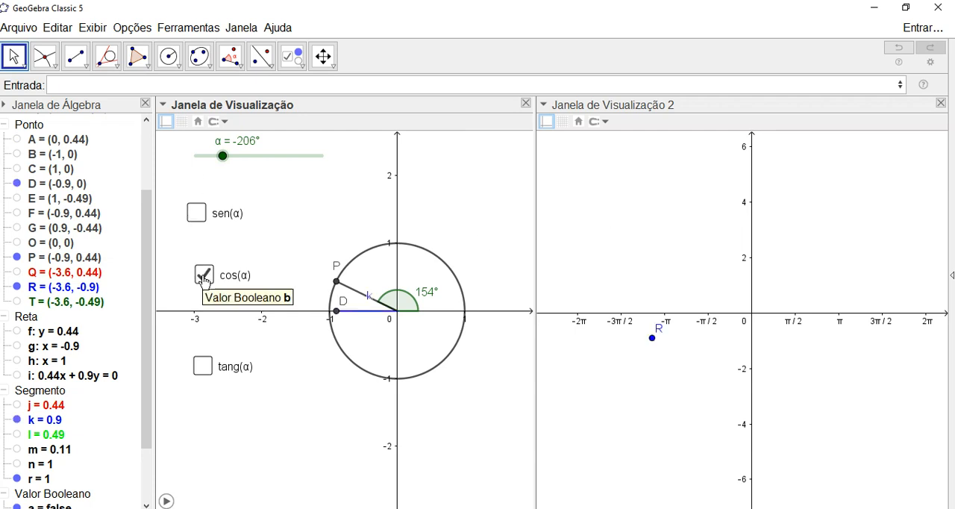
- Hide the labels of segment k (OD) and of point R in the second view
left_click(371, 313)
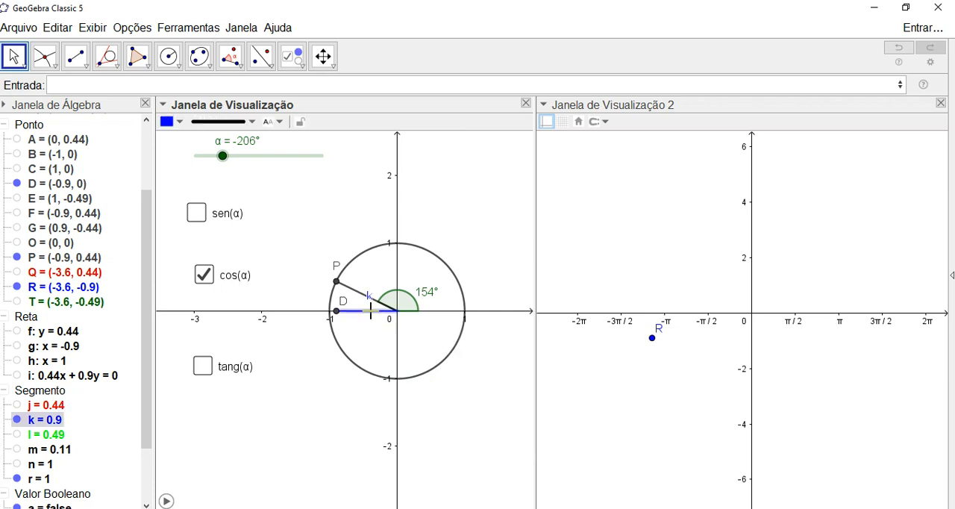
right_click(372, 313)
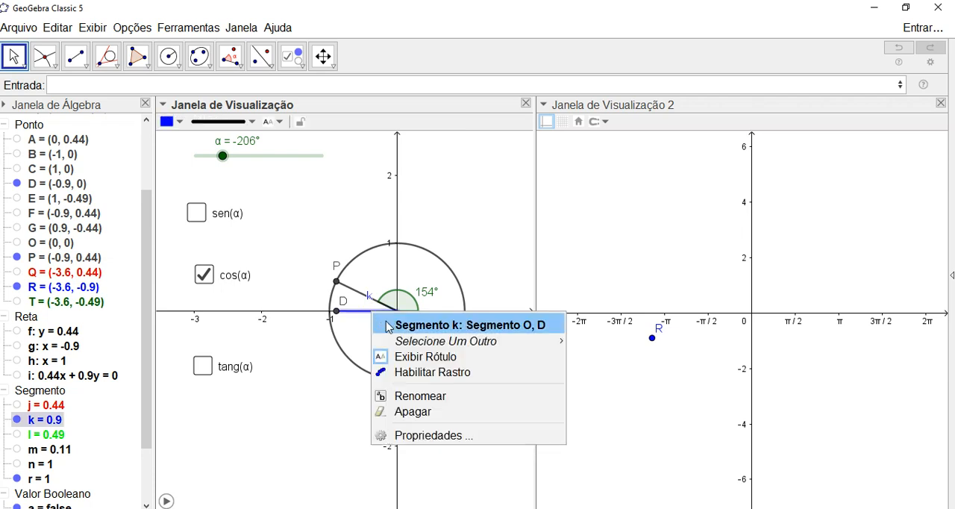
left_click(413, 358)
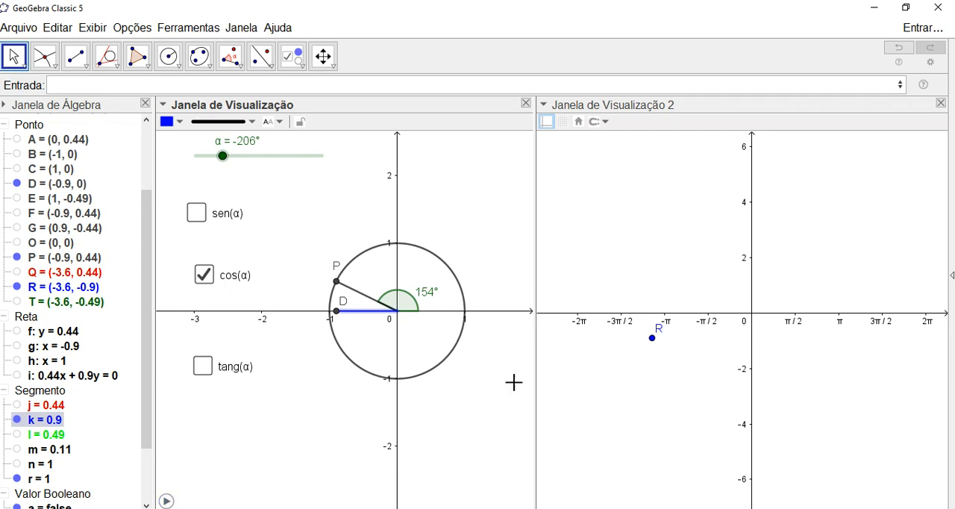
left_click(652, 338)
right_click(652, 337)
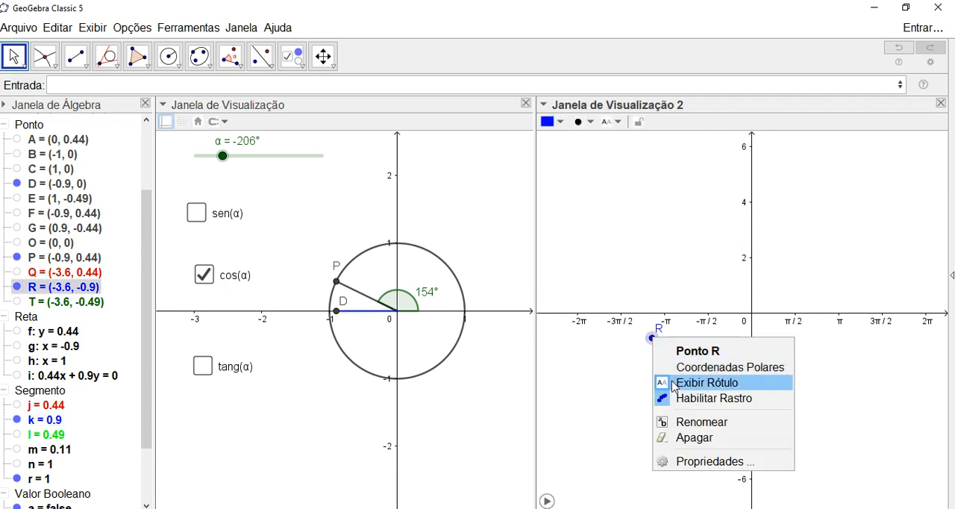
left_click(672, 382)
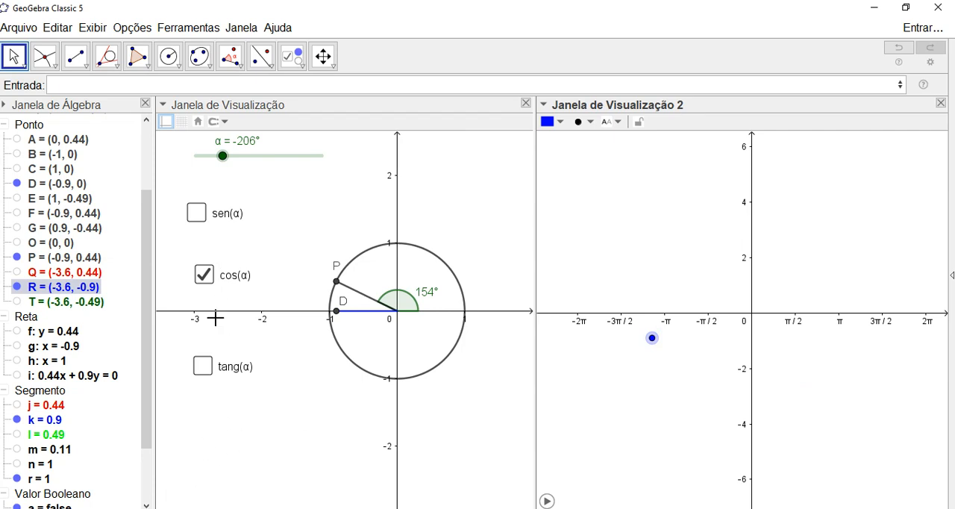
left_click(202, 431)
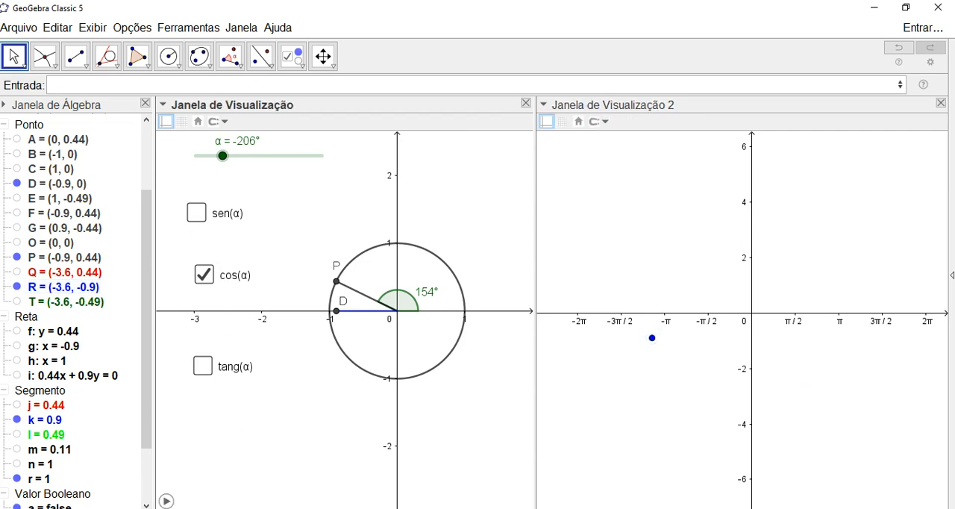
- Hide the label of point D and animate slider α to trace the complete cosine curve, pausing at -307°
left_click(165, 501)
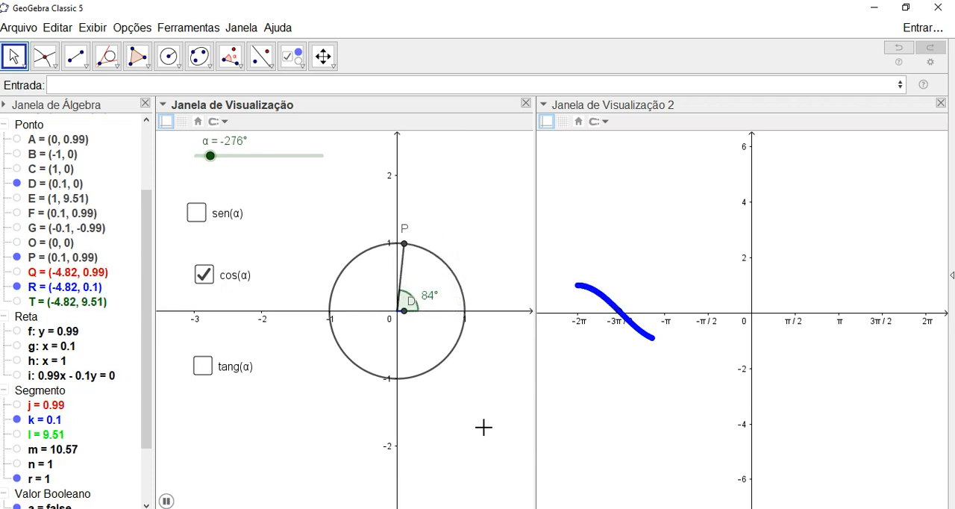
left_click(166, 501)
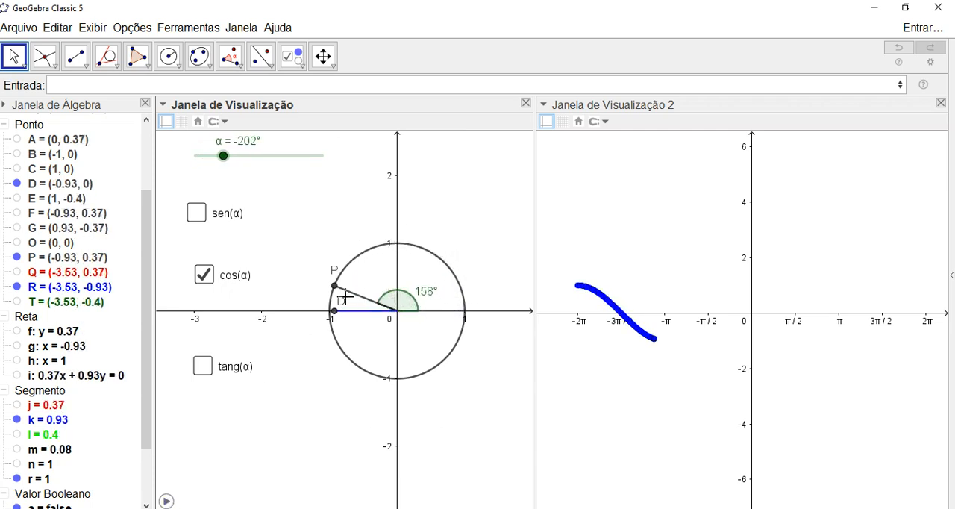
right_click(334, 314)
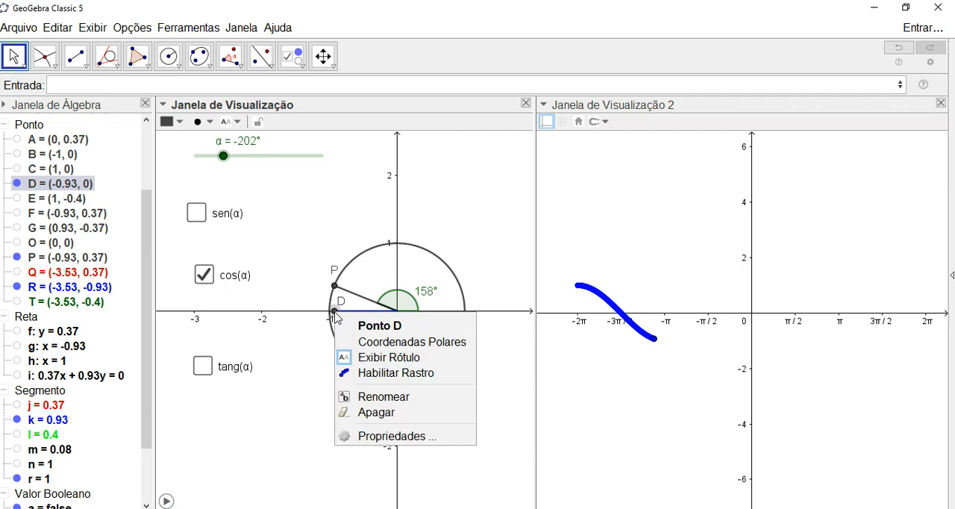
left_click(394, 364)
left_click(166, 501)
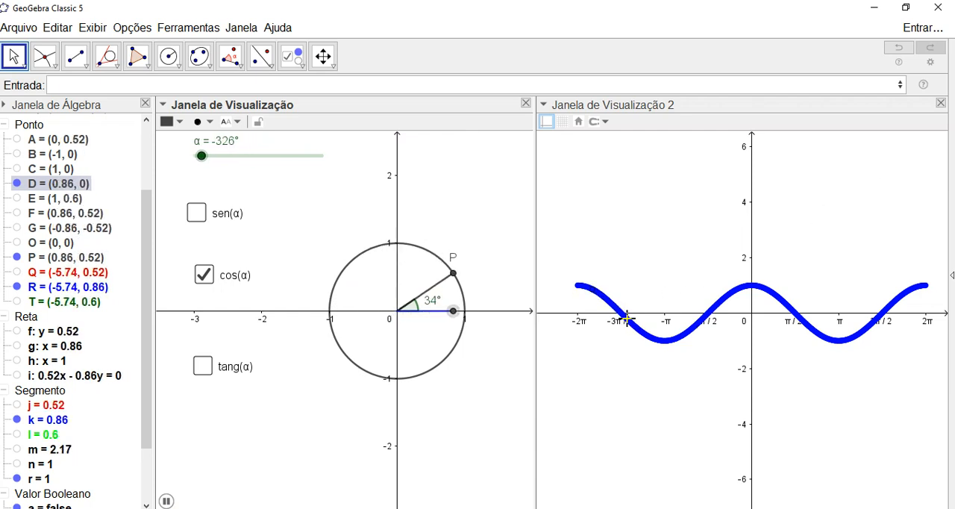
left_click(166, 501)
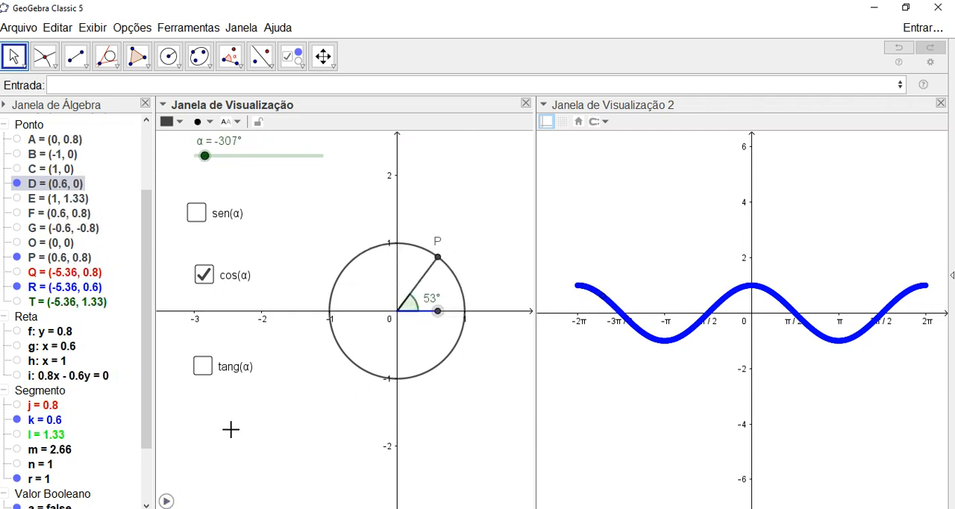
- Turn on the sen(α) and tang(α) checkboxes and reduce the point size of Q, R and T together
left_click(197, 214)
left_click(203, 367)
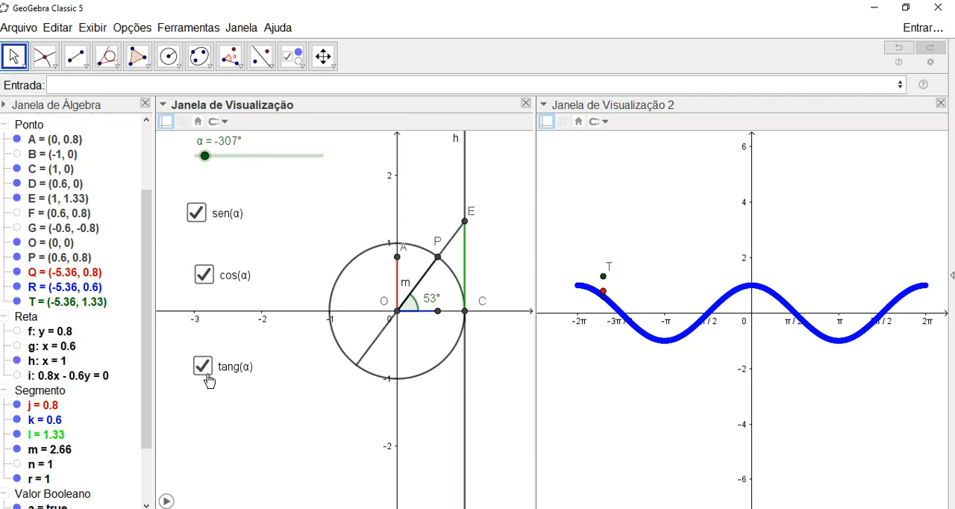
left_click_drag(580, 239, 625, 336)
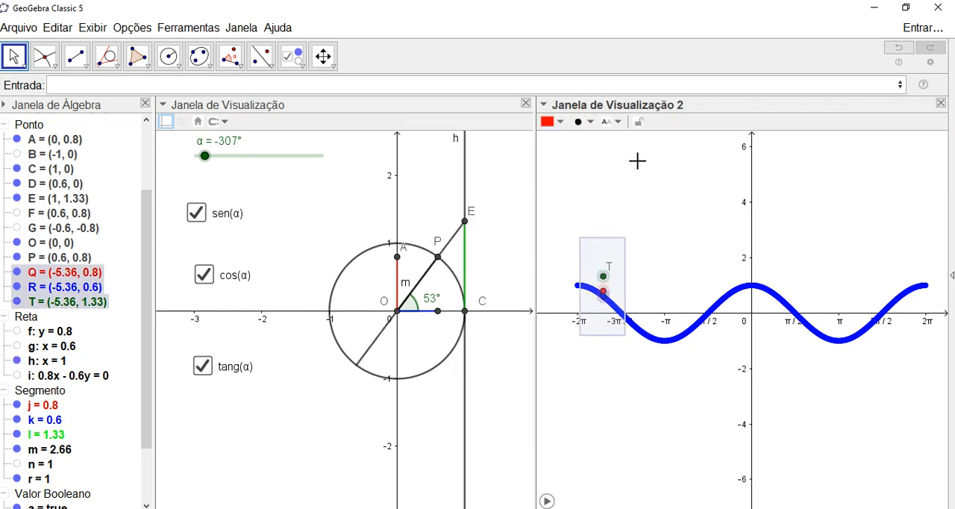
left_click(583, 122)
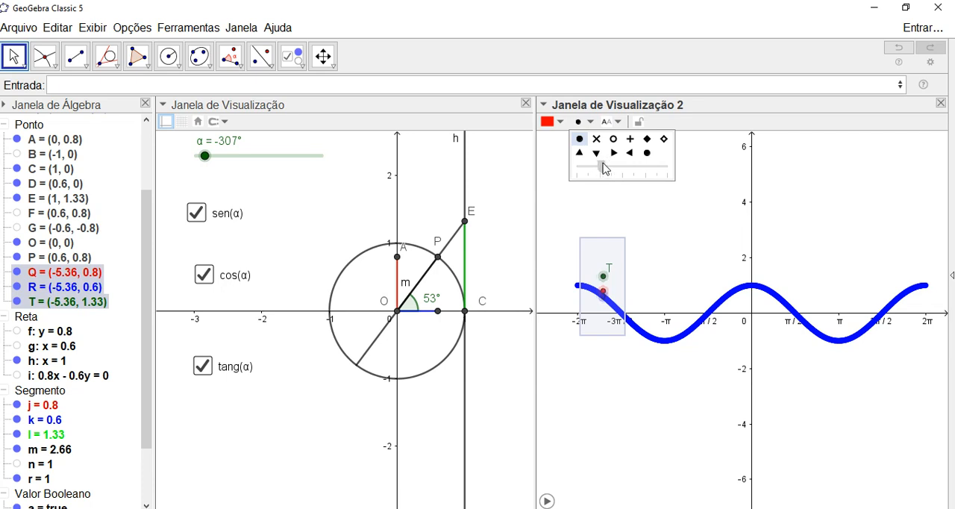
left_click(622, 210)
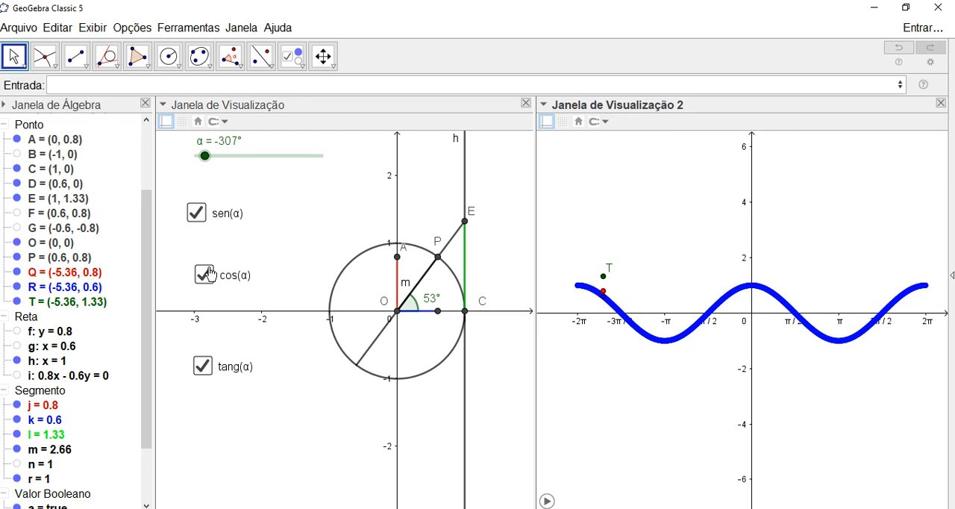
- Turn off the sen(α) and tang(α) checkboxes and clear the cosine trace from the second view
left_click(196, 215)
left_click(203, 366)
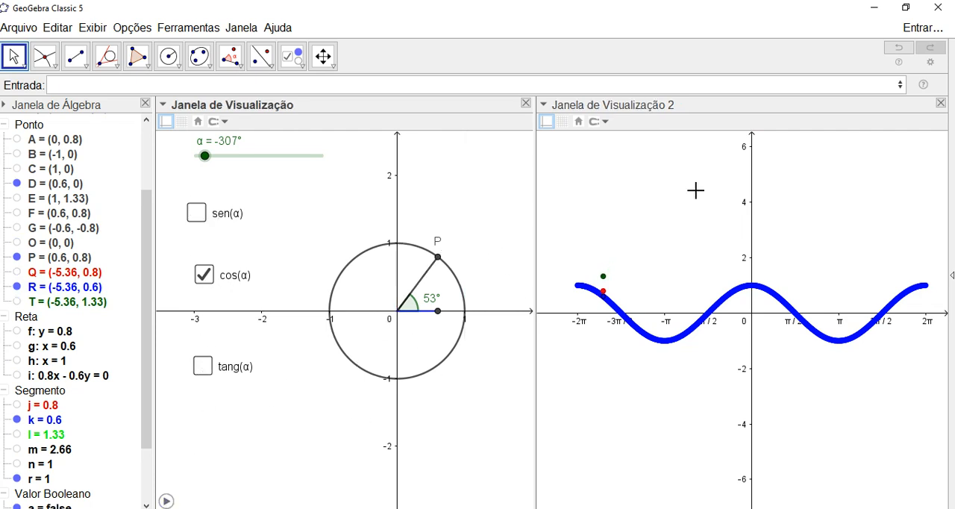
scroll(764, 178, "up", 1)
scroll(655, 240, "down", 2)
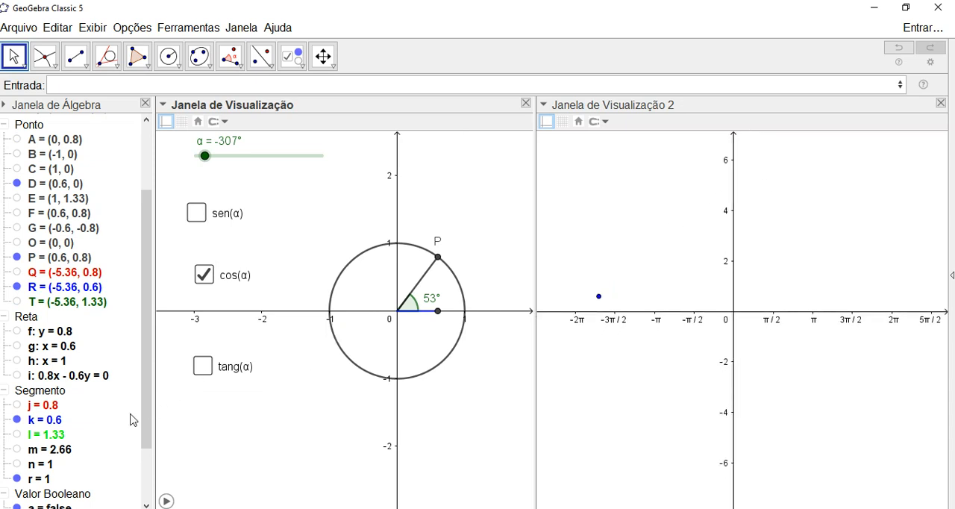
- Animate slider α to retrace the cosine curve with the smaller point, pausing at 93°
left_click(165, 501)
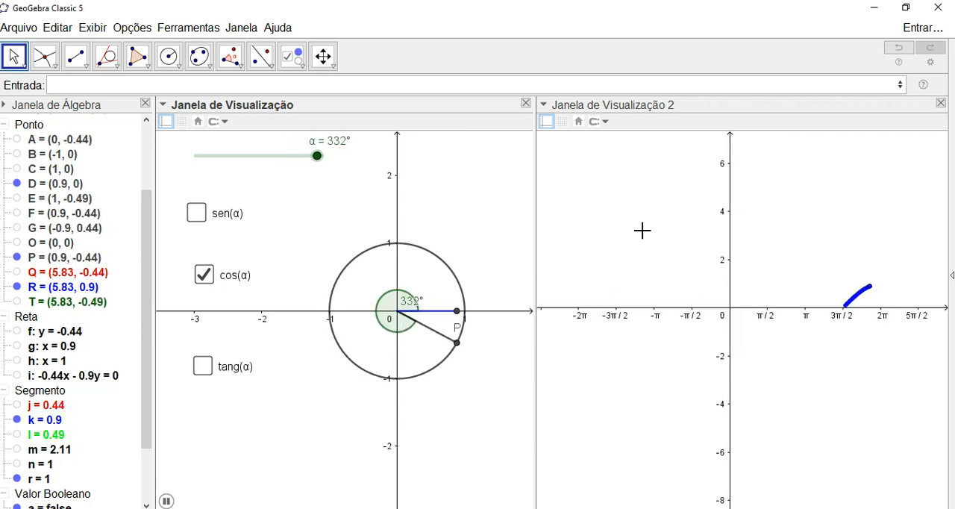
scroll(639, 228, "up", 1)
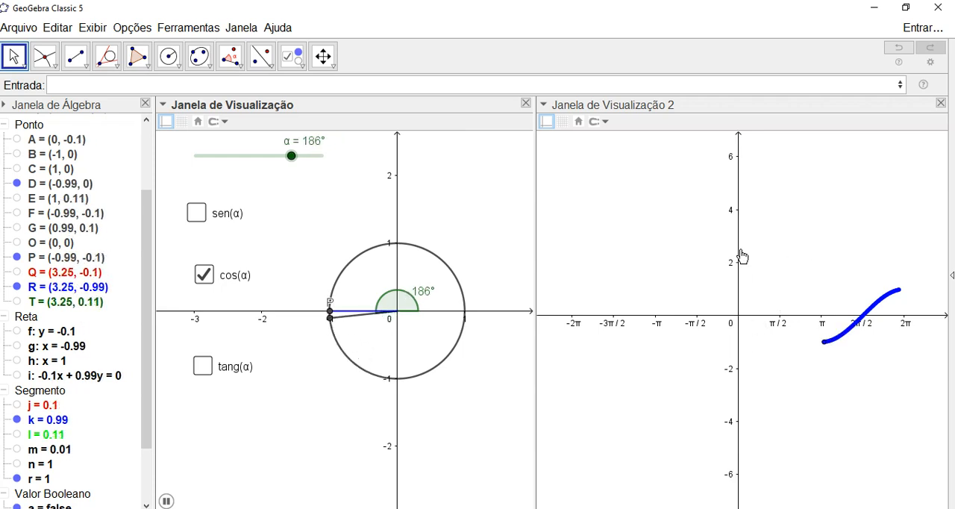
left_click(167, 500)
- Set the y-axis tick distance of the second view to 1
right_click(614, 176)
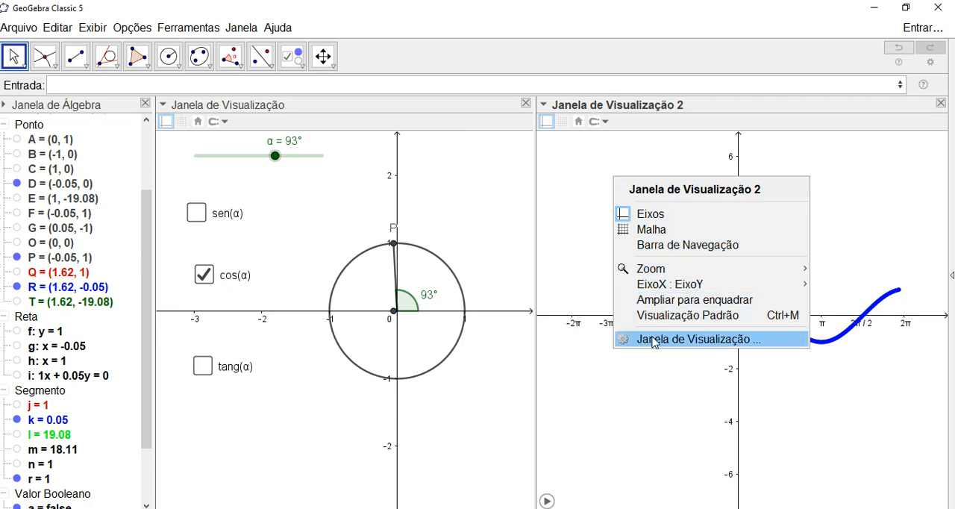
left_click(653, 340)
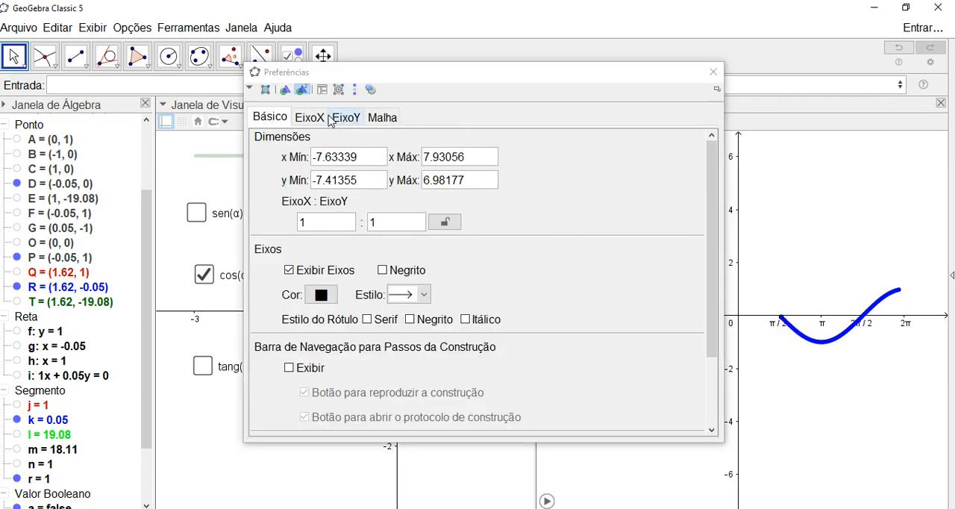
left_click(351, 120)
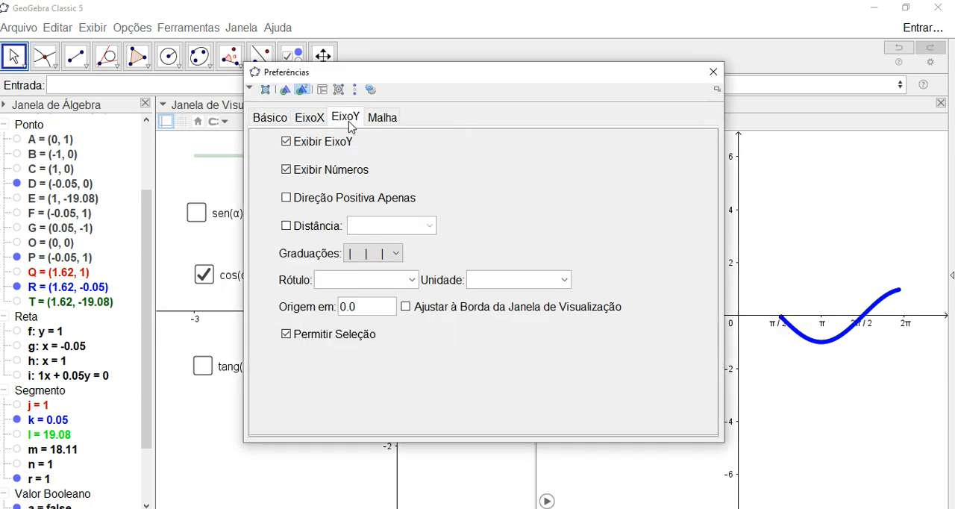
left_click(287, 225)
left_click(429, 225)
left_click(356, 241)
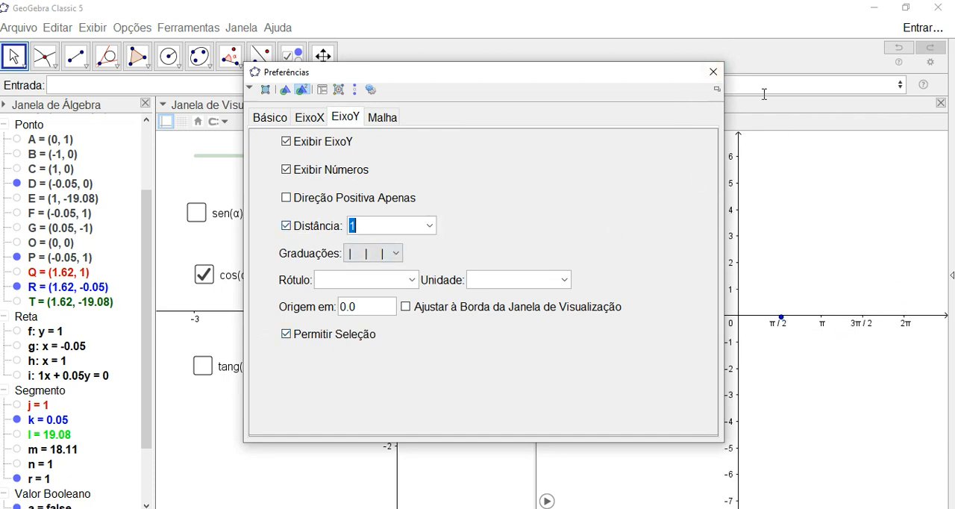
left_click(714, 73)
left_click_drag(638, 240, 645, 227)
scroll(654, 235, "up", 1)
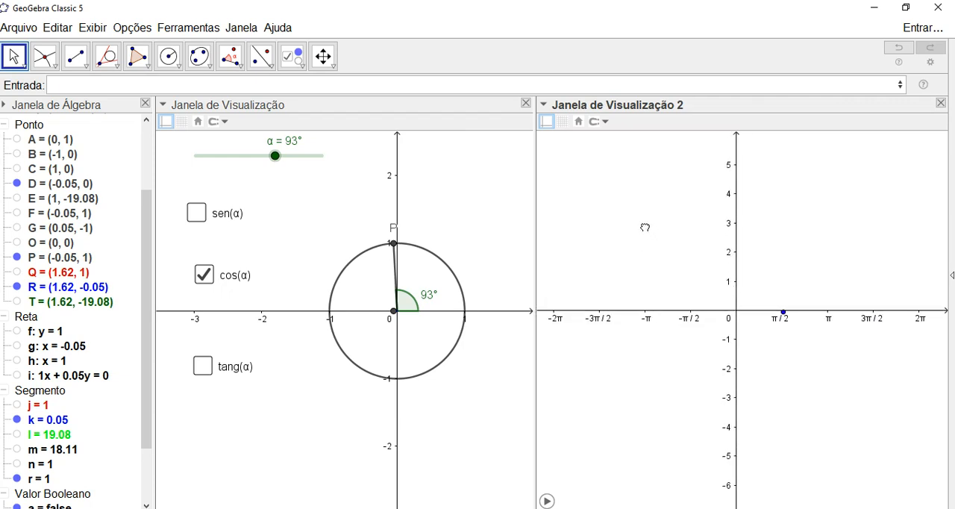
- Turn off cos(α), turn on tang(α) and animate slider α to trace the tangent curve, pausing at 65°
left_click(203, 276)
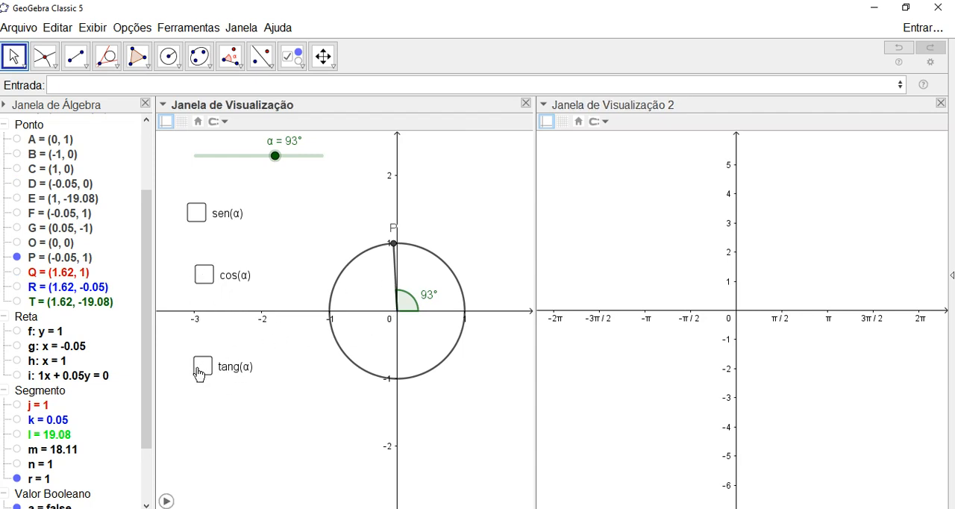
left_click(201, 367)
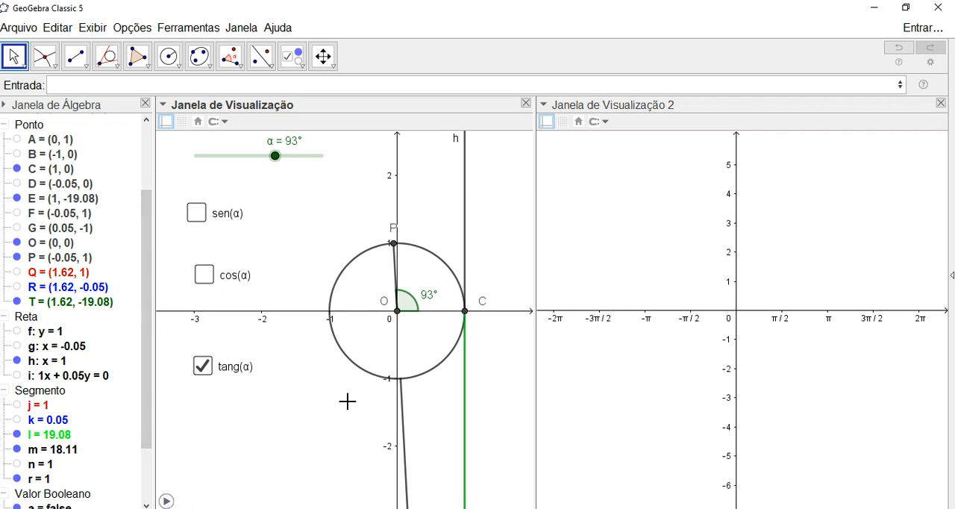
left_click(167, 500)
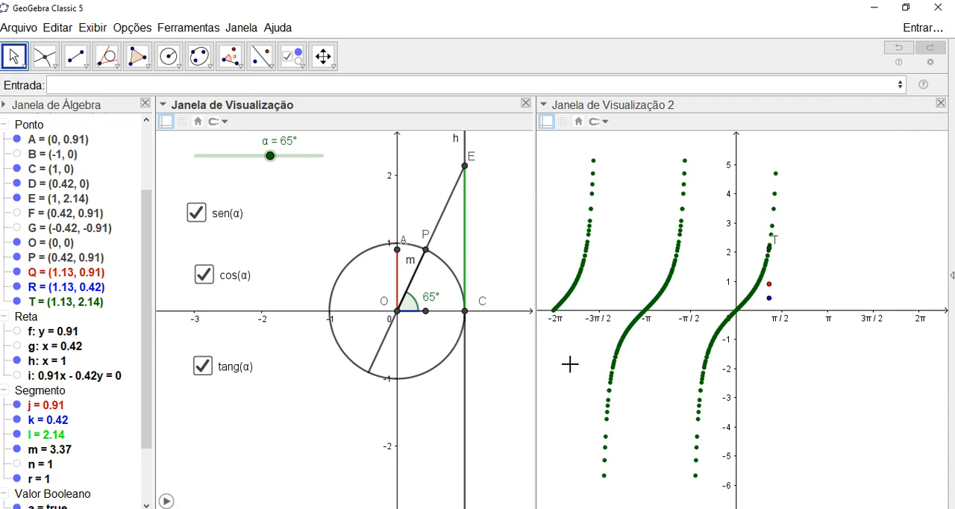
- Clear the tangent trace from the second view
scroll(596, 360, "up", 1)
scroll(597, 359, "down", 1)
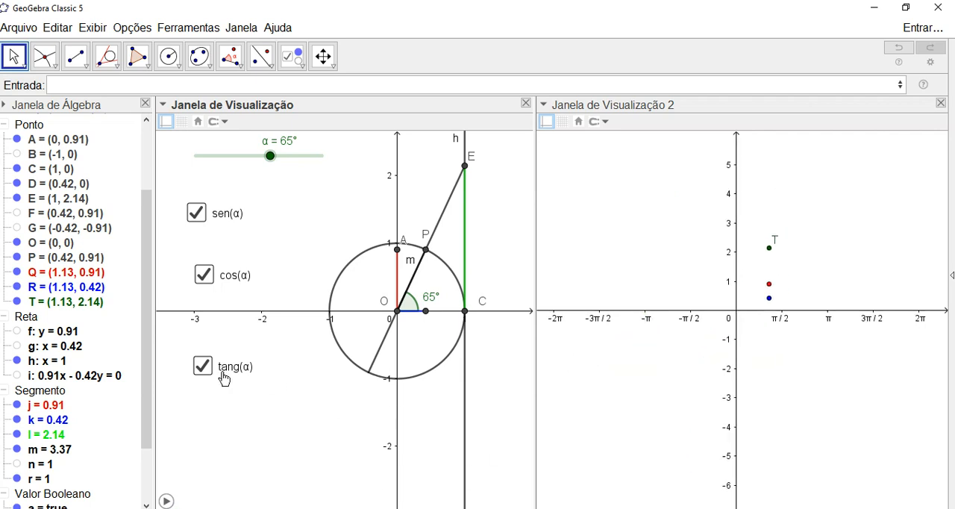
- Replace the tang(α) checkbox by deleting it and starting a new show/hide checkbox below cos(α) captioned "tang(α)"
left_click_drag(190, 399, 276, 343)
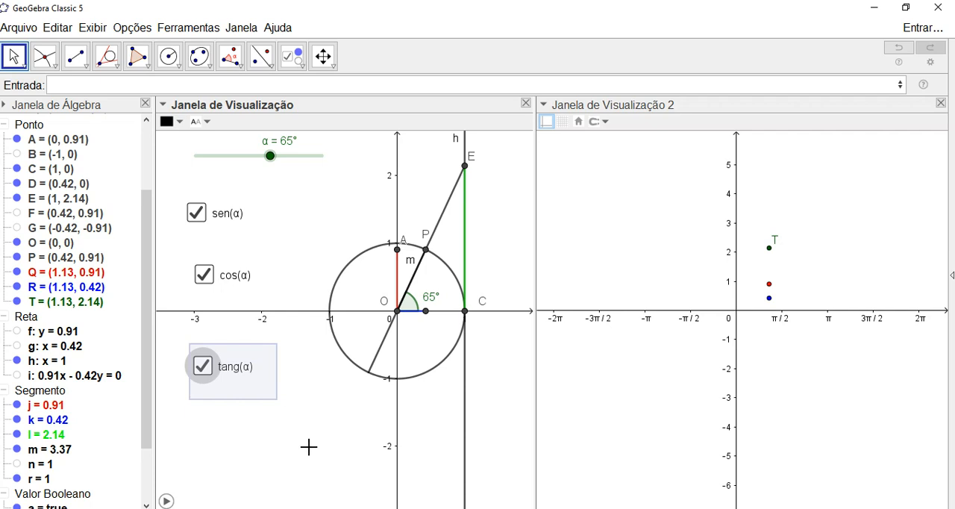
key("Delete")
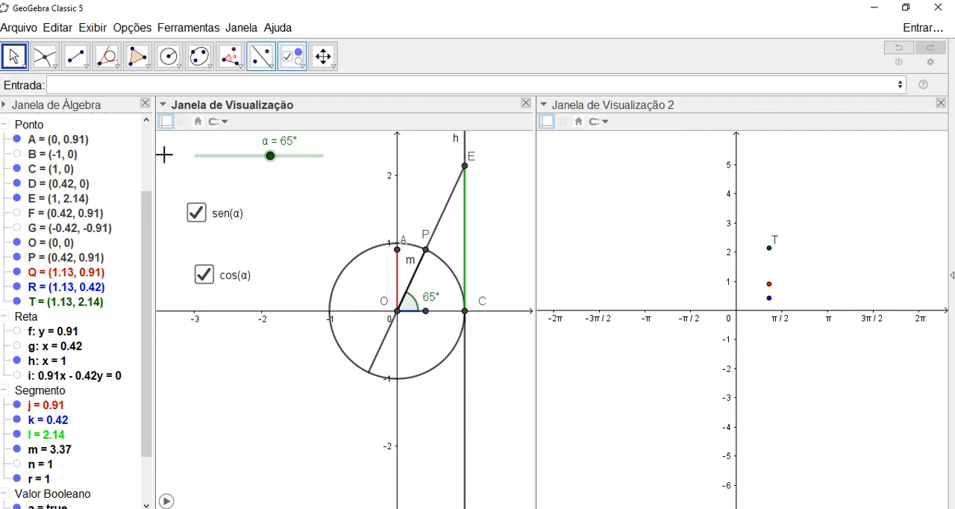
left_click(291, 57)
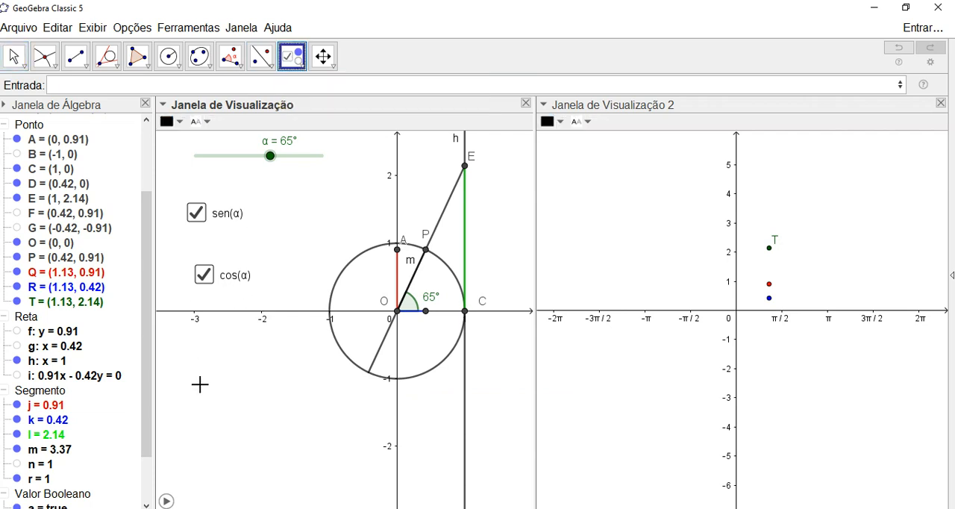
left_click(195, 344)
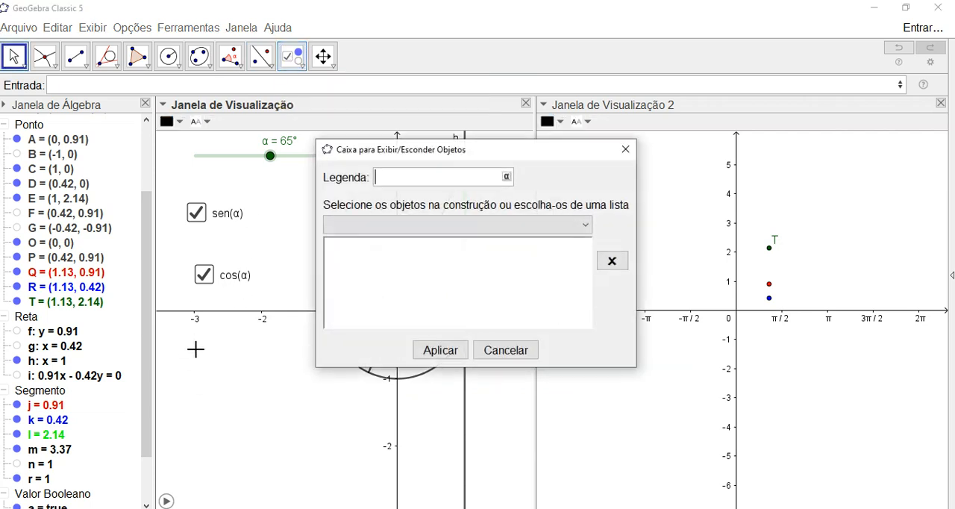
left_click_drag(560, 154, 737, 132)
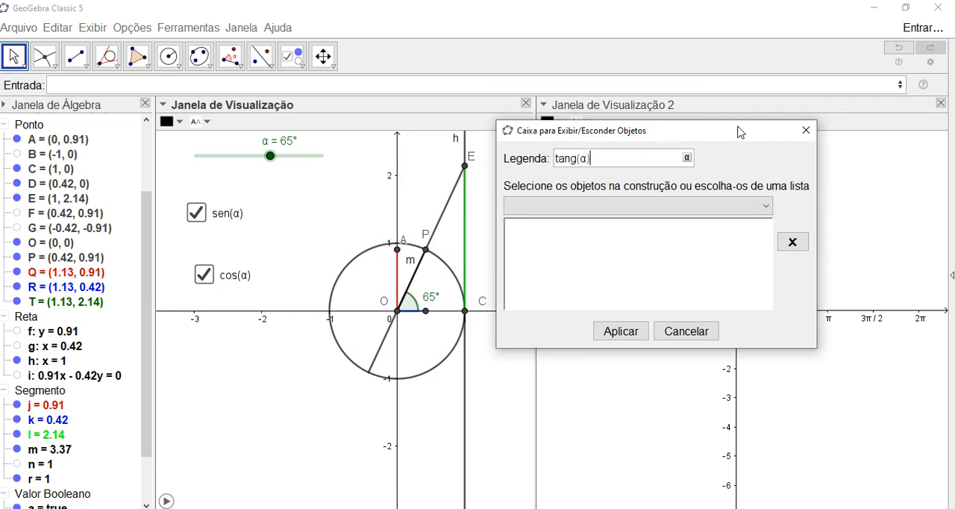
left_click_drag(700, 141, 724, 141)
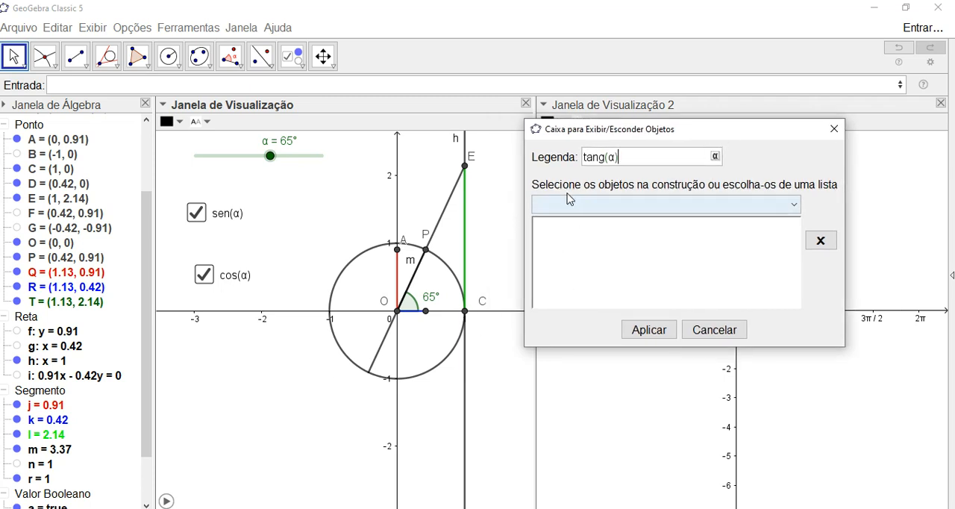
- Add point E, segment l, tangent line h, point C, segment m and point O to the new checkbox's objects
left_click(464, 167)
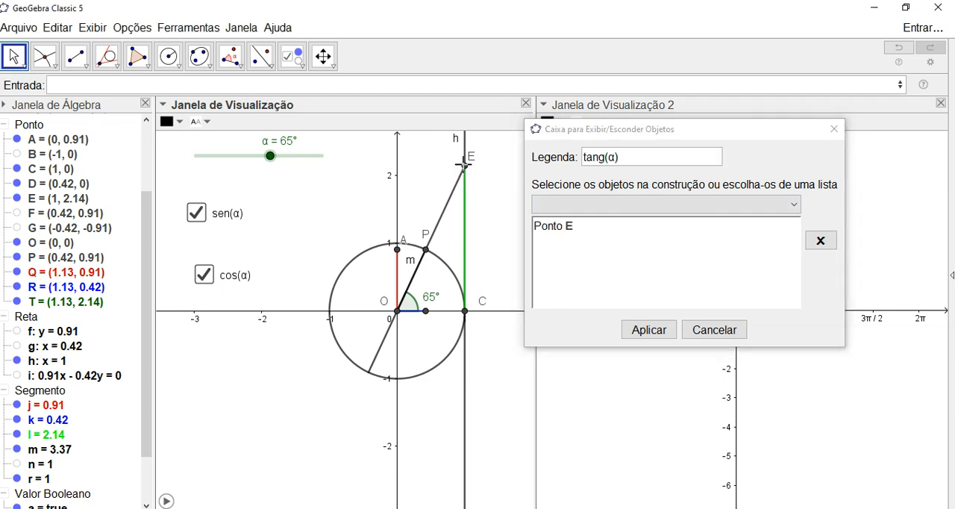
left_click(464, 259)
left_click(464, 343)
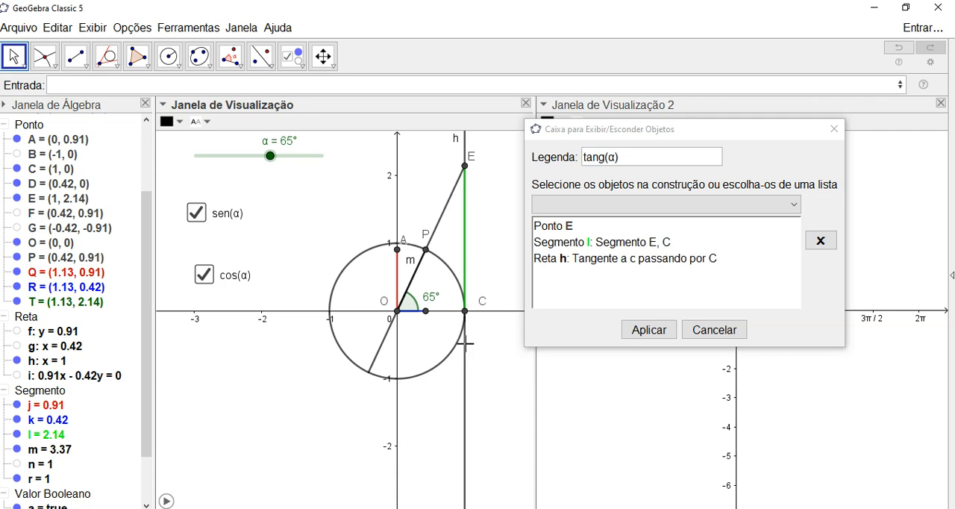
left_click(464, 311)
left_click(445, 201)
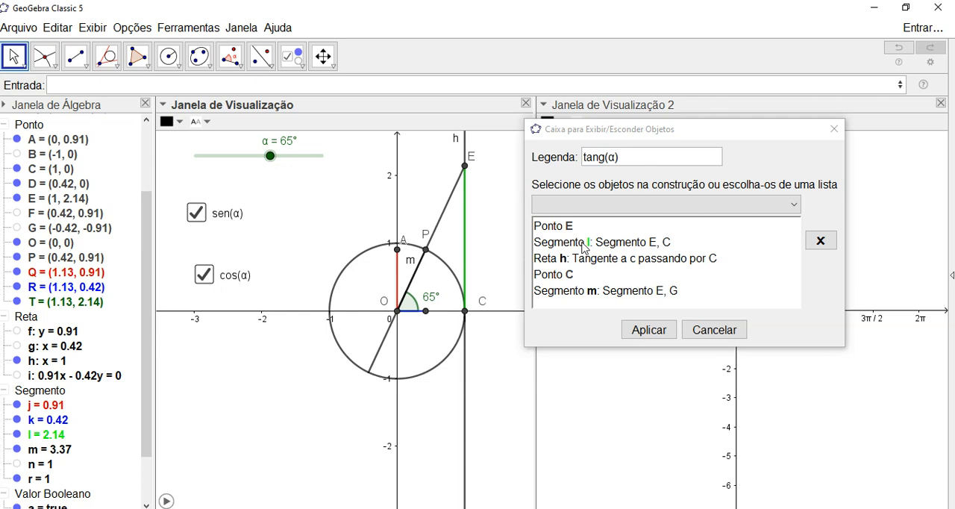
left_click(396, 313)
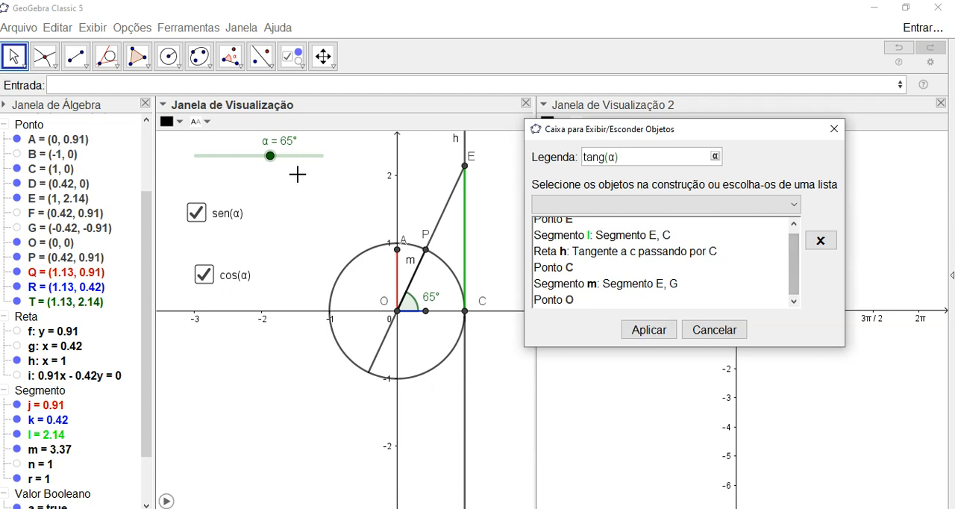
- With slider α moved to 136°, show the hidden segment n and add it to the tang(α) checkbox's objects
mouse_move(270, 155)
left_mouse_down()
mouse_move(250, 157)
mouse_move(282, 157)
left_mouse_up()
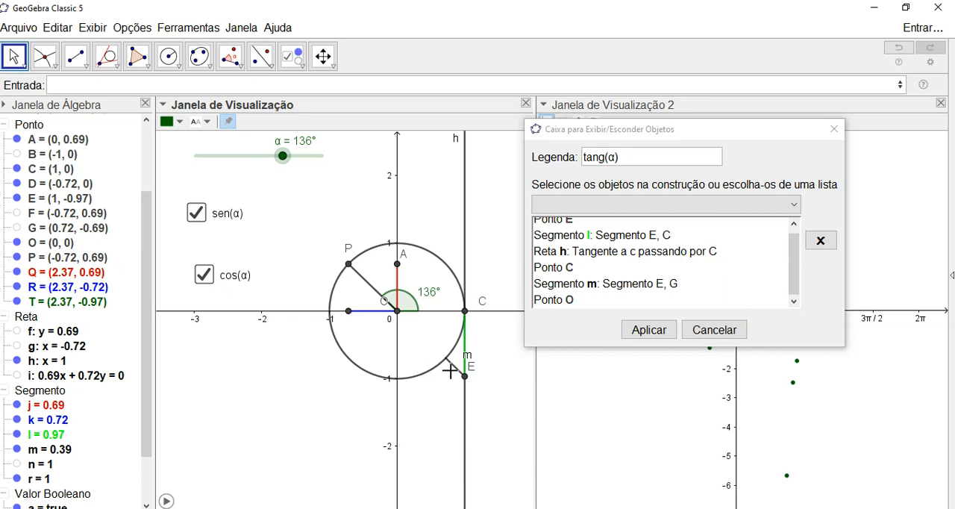
scroll(144, 398, "down", 3)
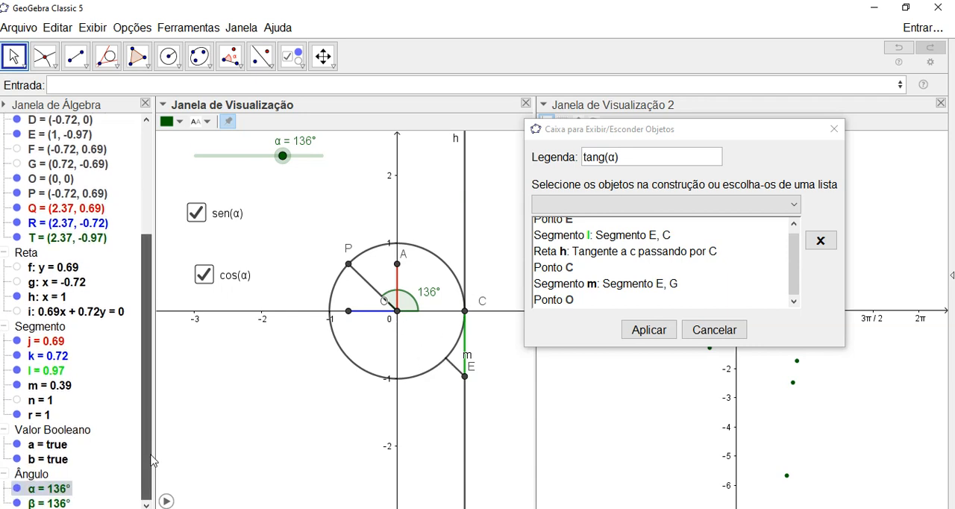
left_click(17, 401)
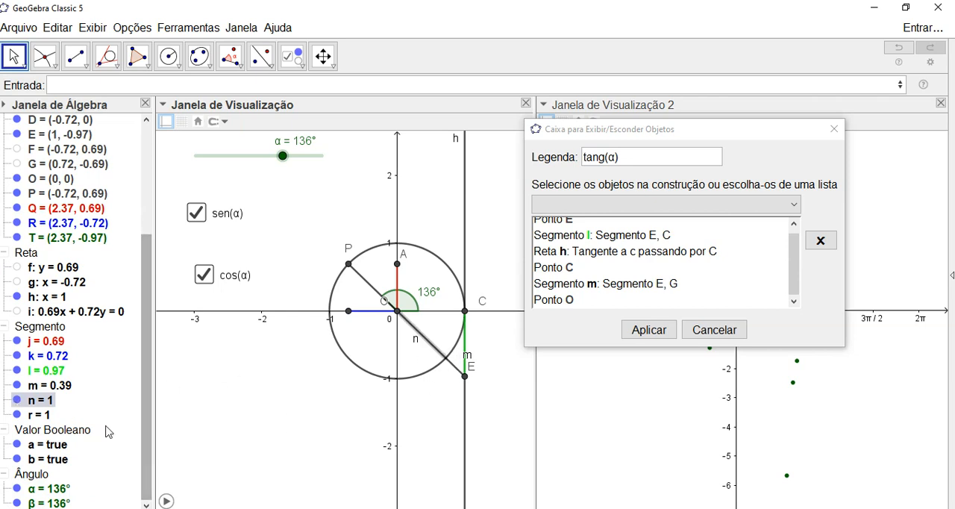
left_click(795, 272)
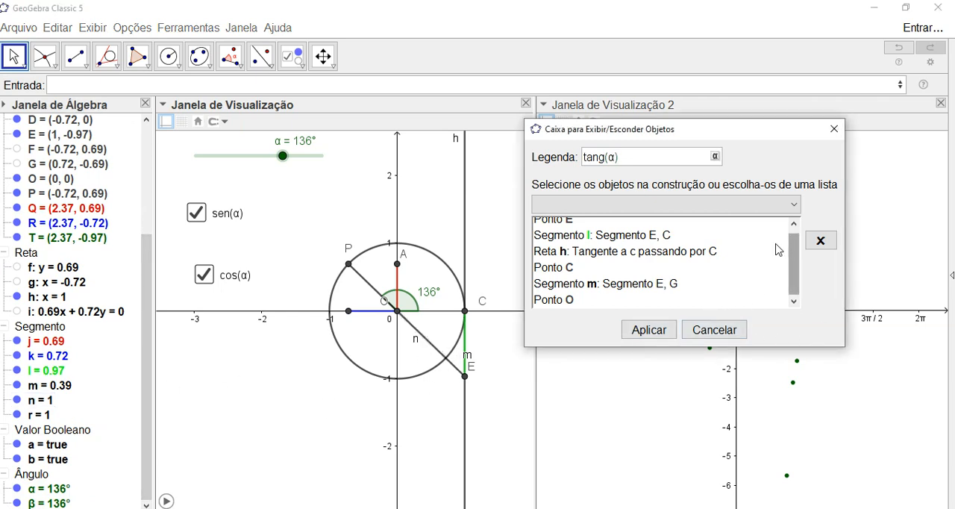
left_click(45, 403)
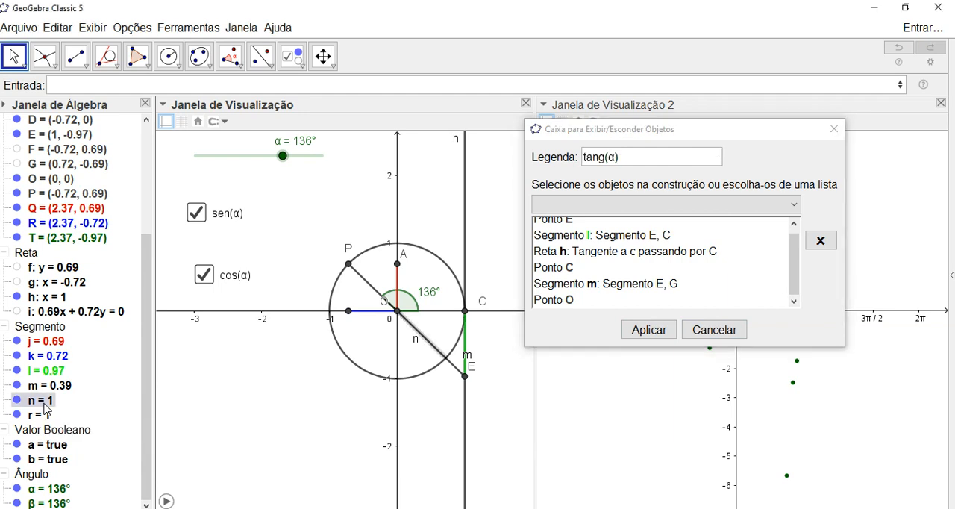
- Add point T to the checkbox's objects and create the tang(α) checkbox
scroll(738, 295, "down", 1)
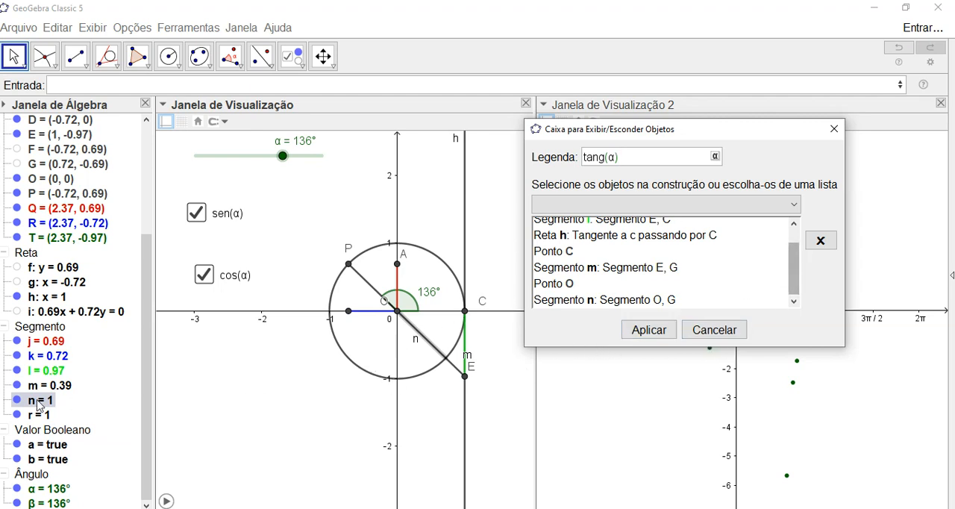
left_click(78, 238)
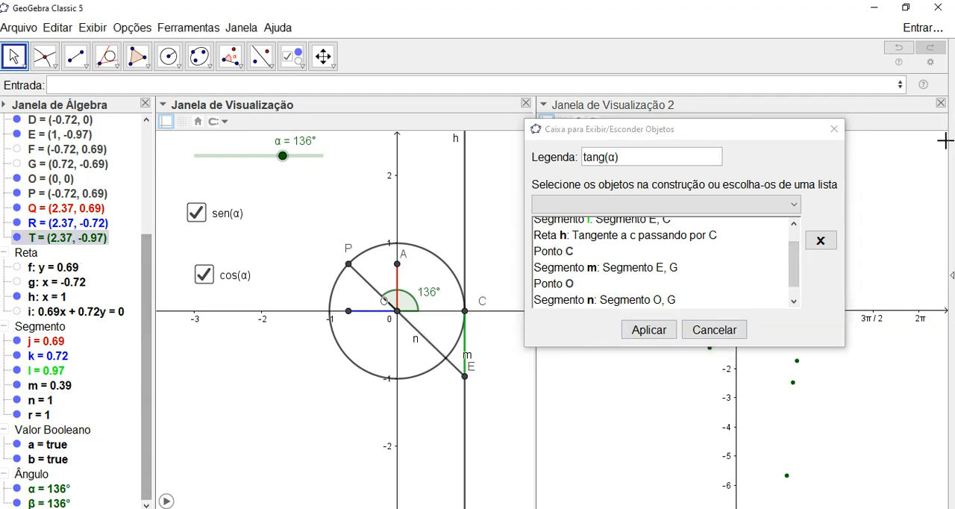
left_click_drag(796, 265, 796, 280)
left_click(668, 334)
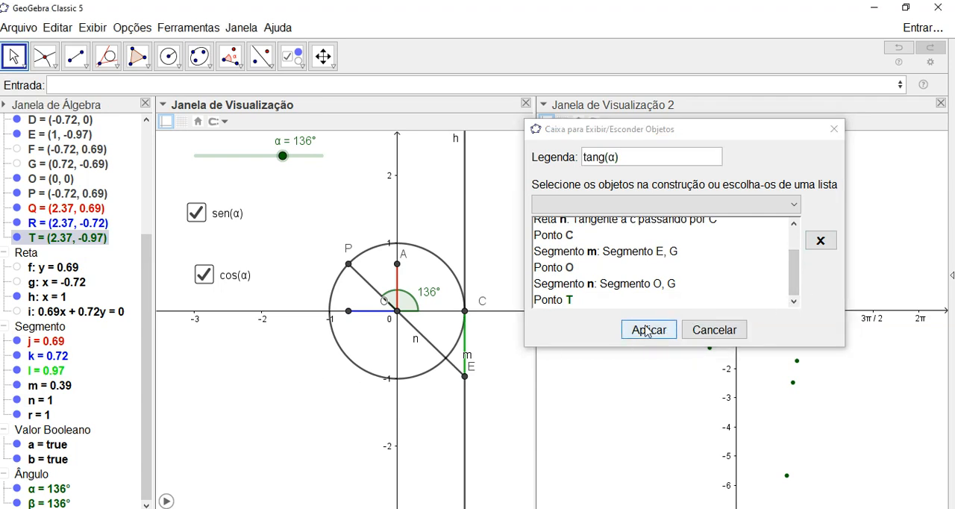
left_click(646, 333)
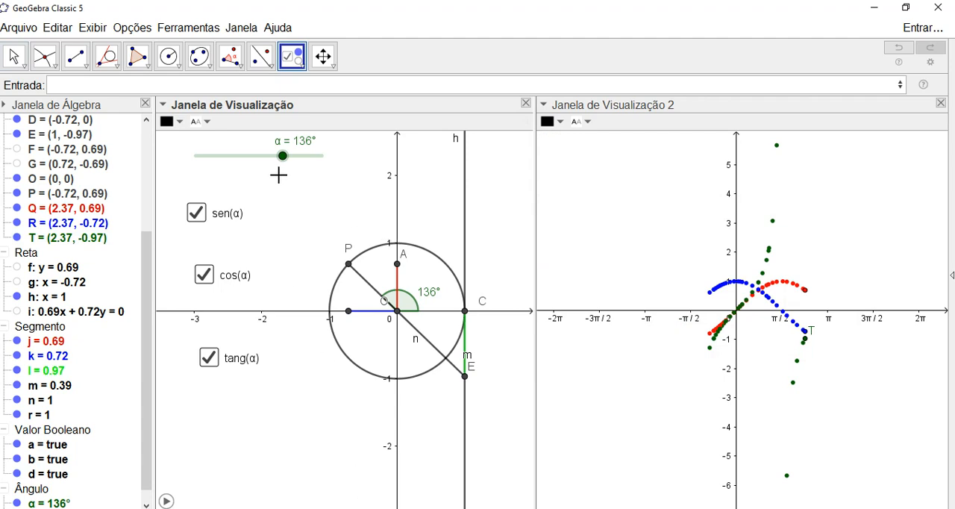
- Leave the checkbox tool and clear the point traces from the second view
key("Escape")
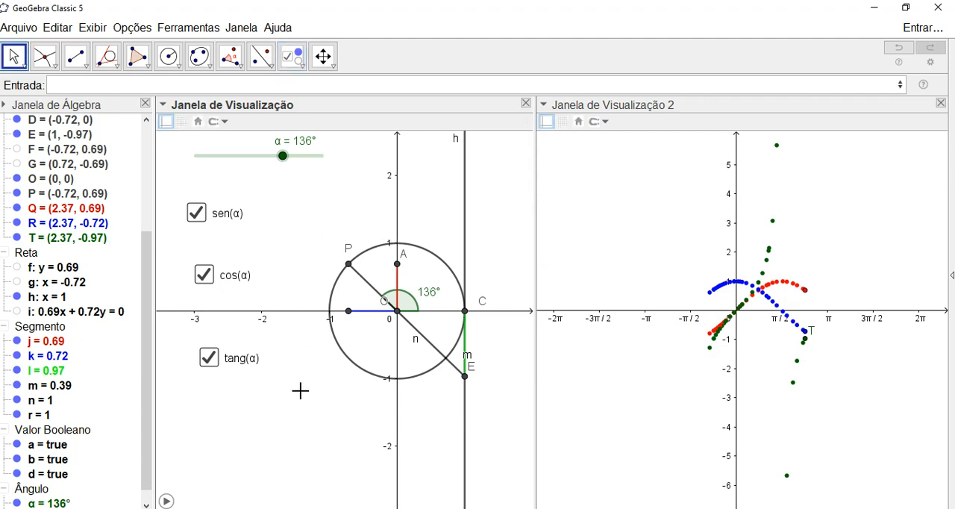
scroll(649, 221, "up", 1)
scroll(649, 221, "down", 1)
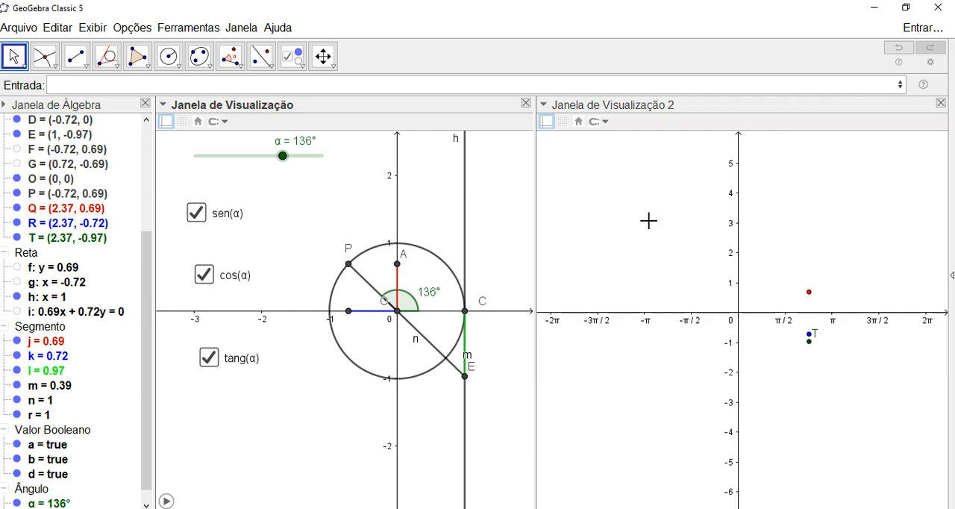
- Turn off sen(α) and cos(α), and test the new tang(α) checkbox by switching it off and on again
left_click(197, 214)
left_click(206, 273)
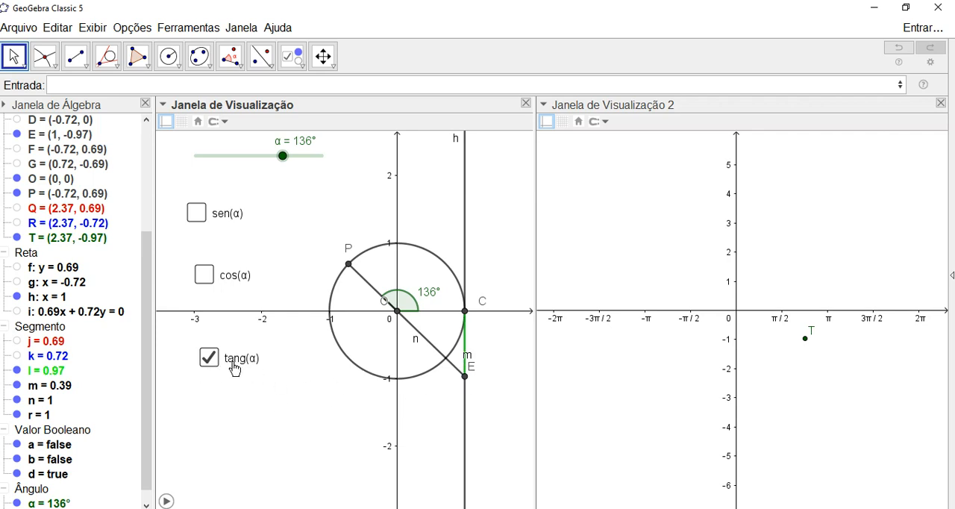
left_click(209, 358)
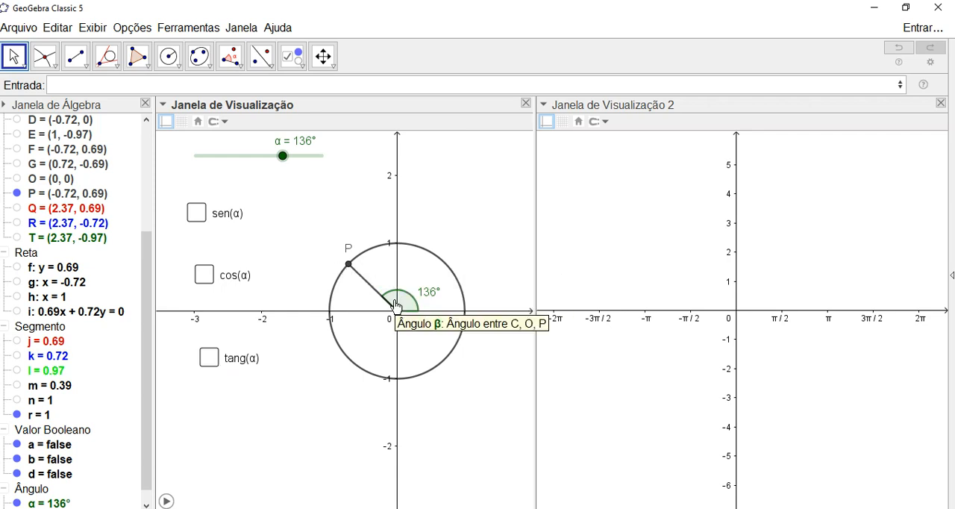
left_click(210, 359)
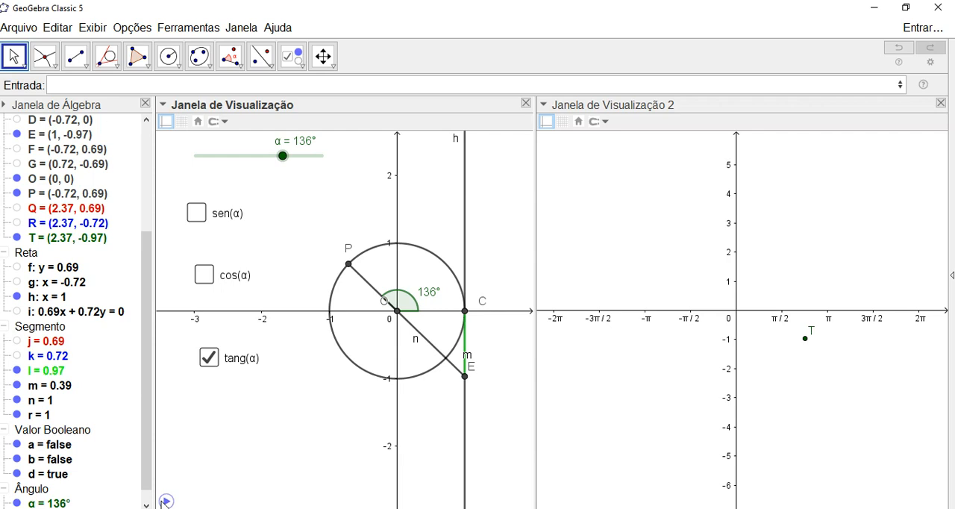
- Animate slider α to trace the tangent curve in the second view, pausing at 117°
left_click(165, 500)
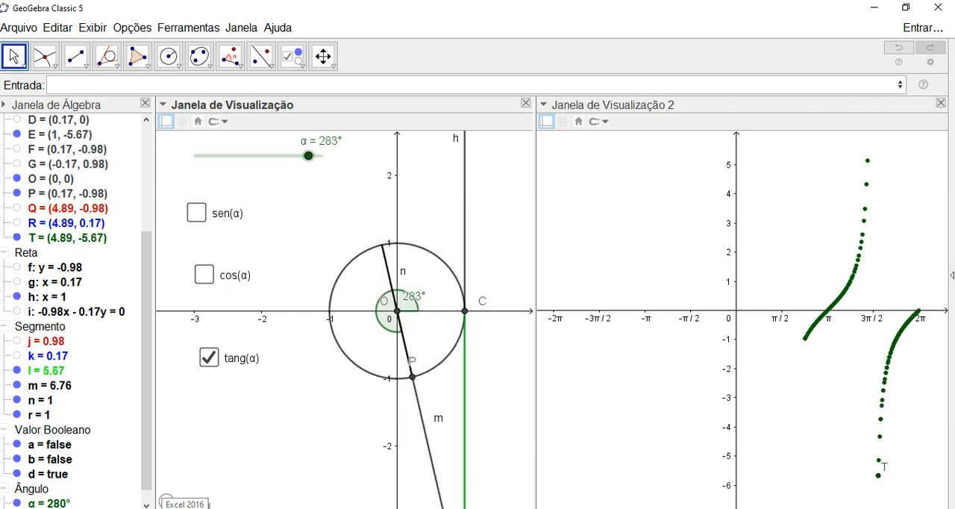
left_click(171, 502)
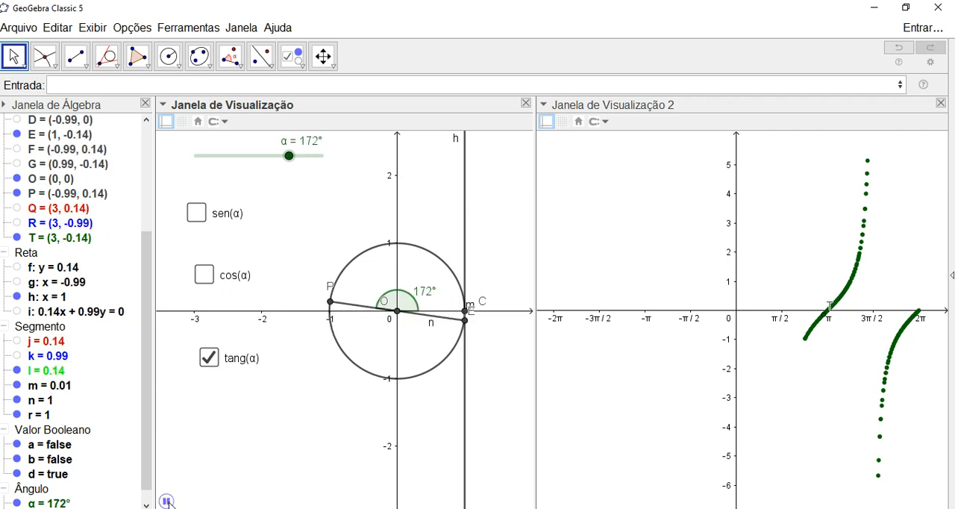
left_click(169, 502)
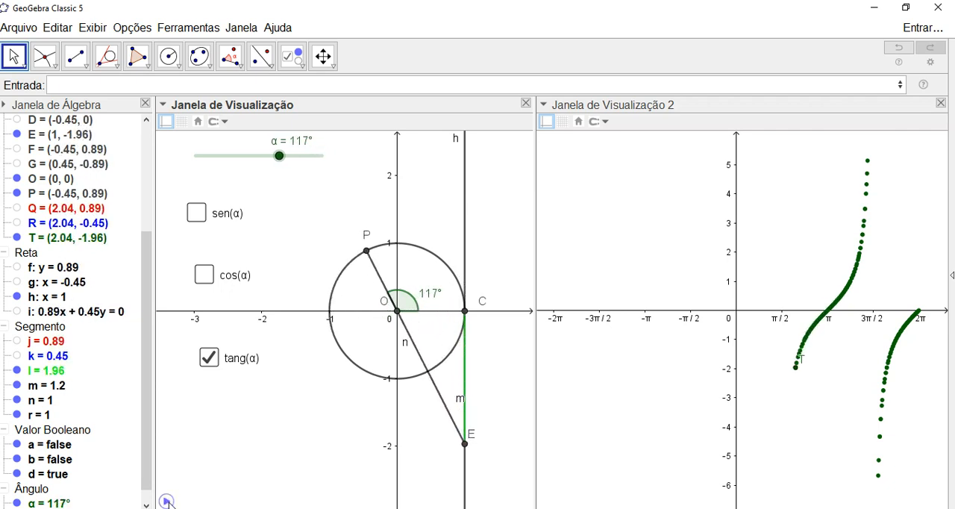
left_click(466, 368)
right_click(466, 369)
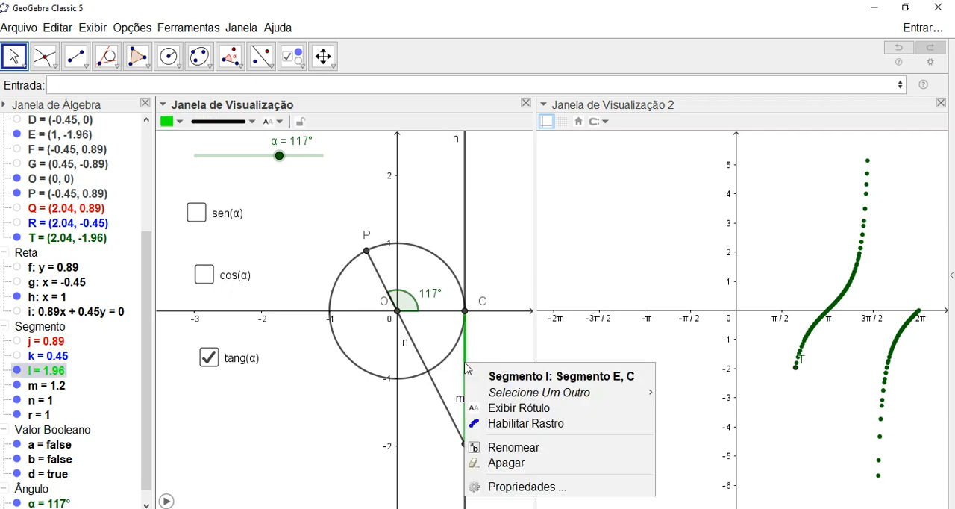
left_click(515, 407)
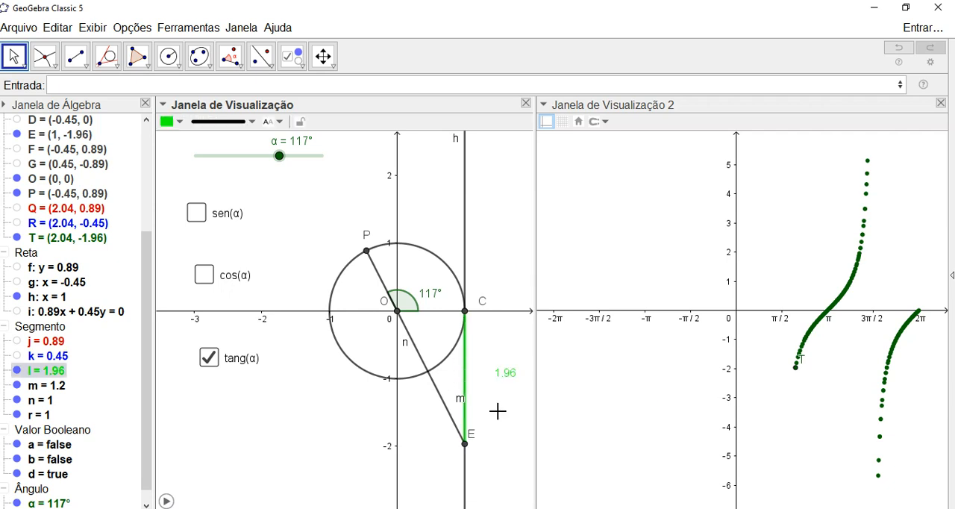
right_click(466, 373)
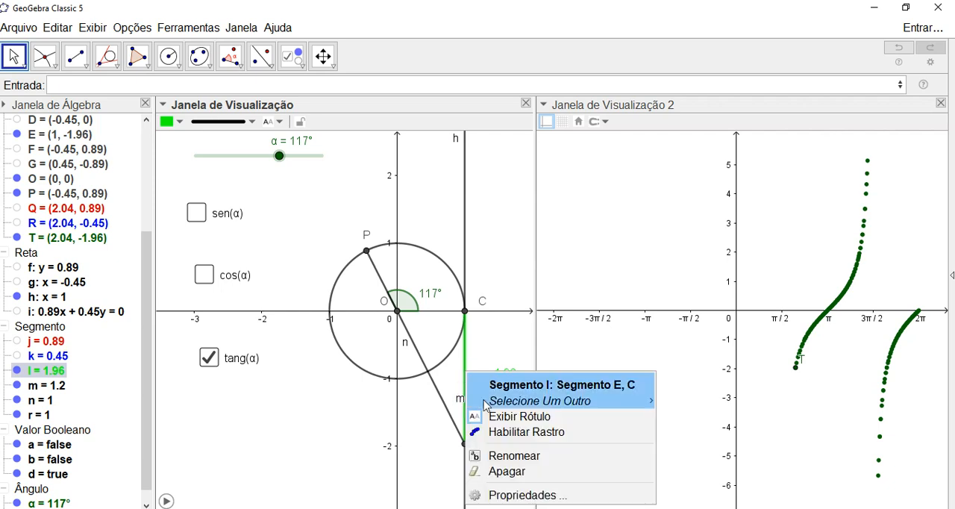
left_click(491, 415)
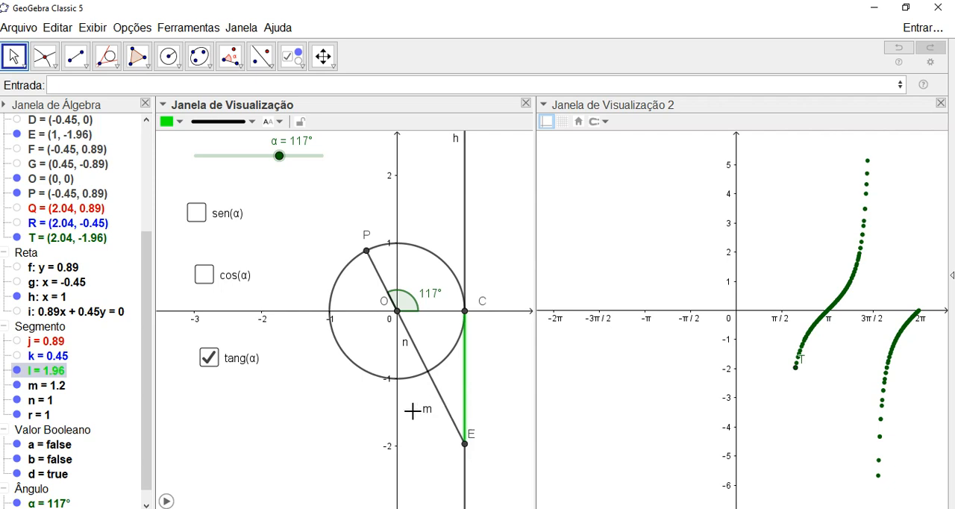
- Hide the labels of segment m and point E
right_click(425, 410)
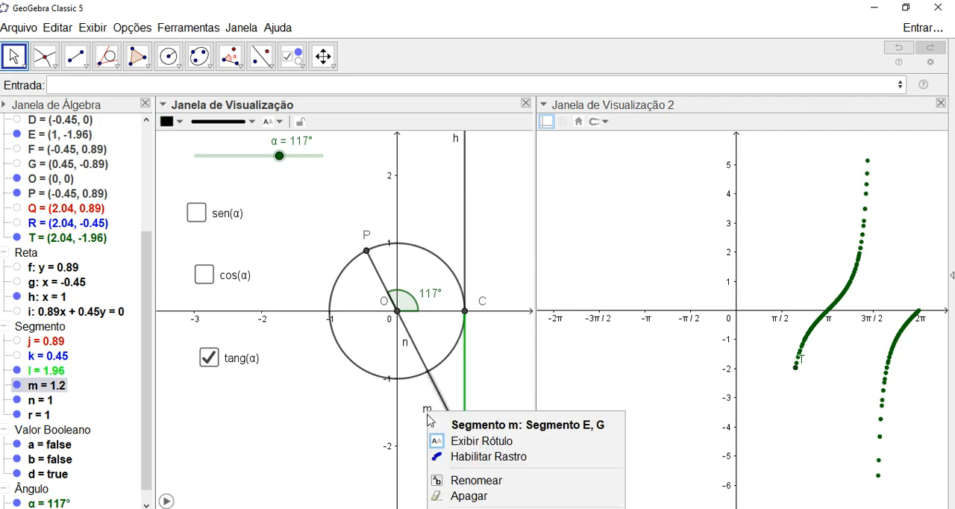
left_click(460, 446)
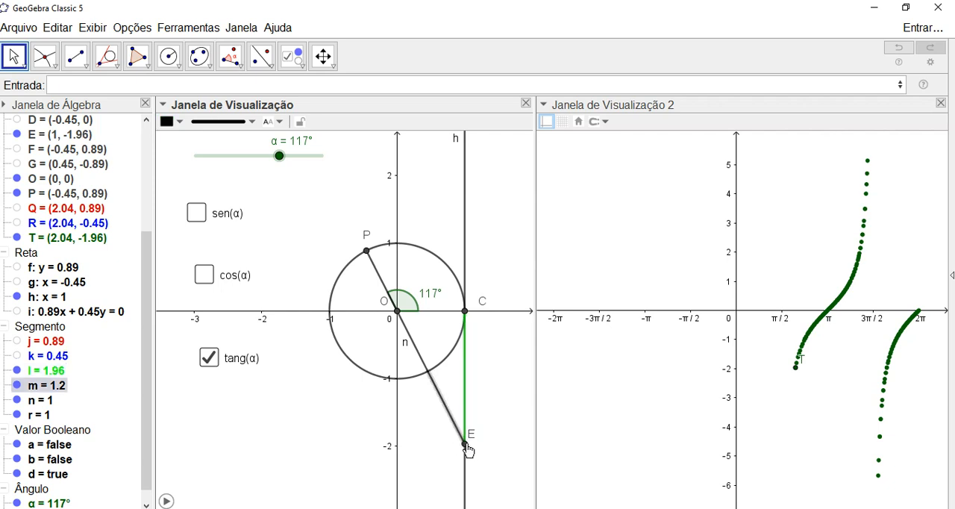
right_click(465, 447)
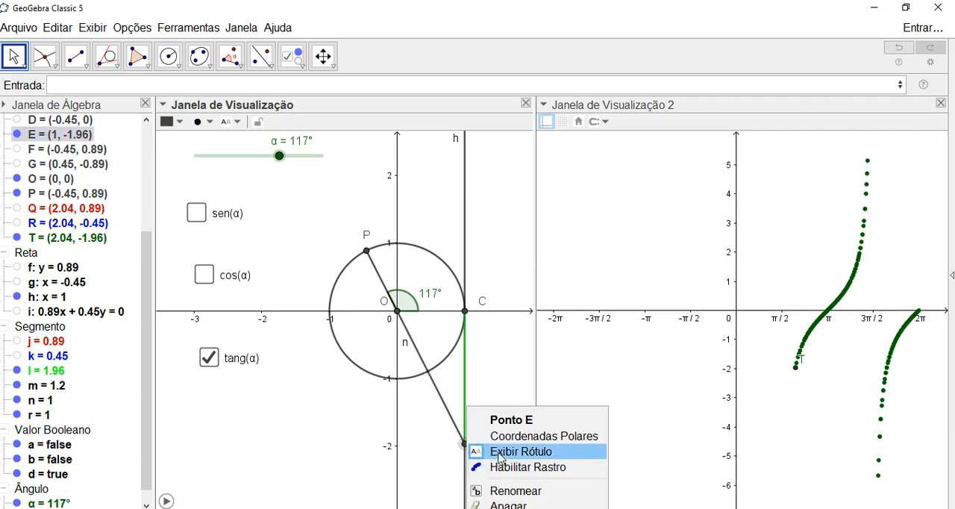
left_click(500, 453)
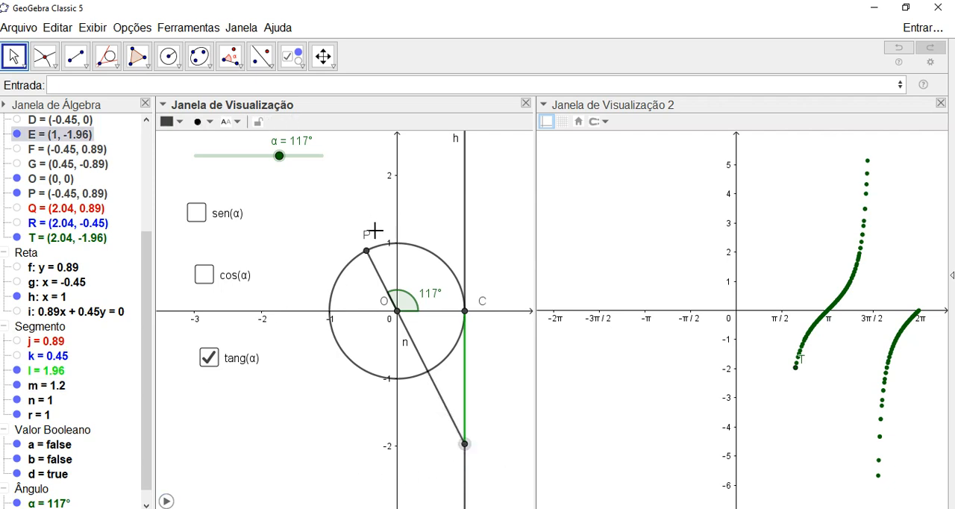
- Hide the labels of point P, point C and segment n in the unit circle view
mouse_move(366, 259)
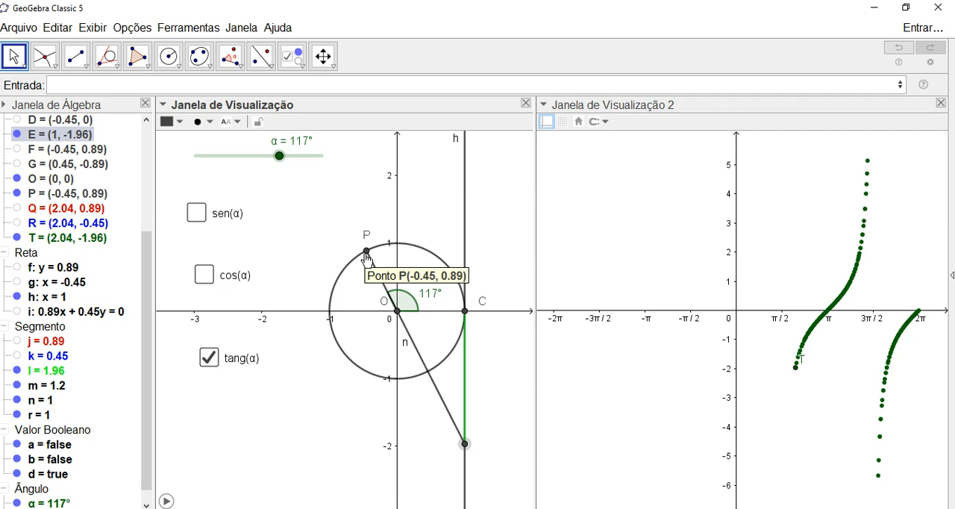
left_click_drag(364, 235, 355, 245)
right_click(367, 252)
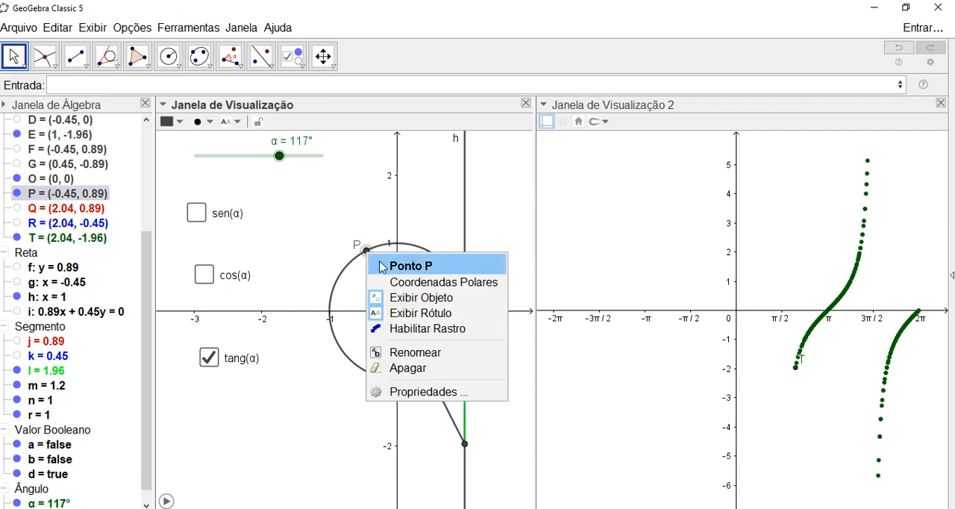
left_click(408, 314)
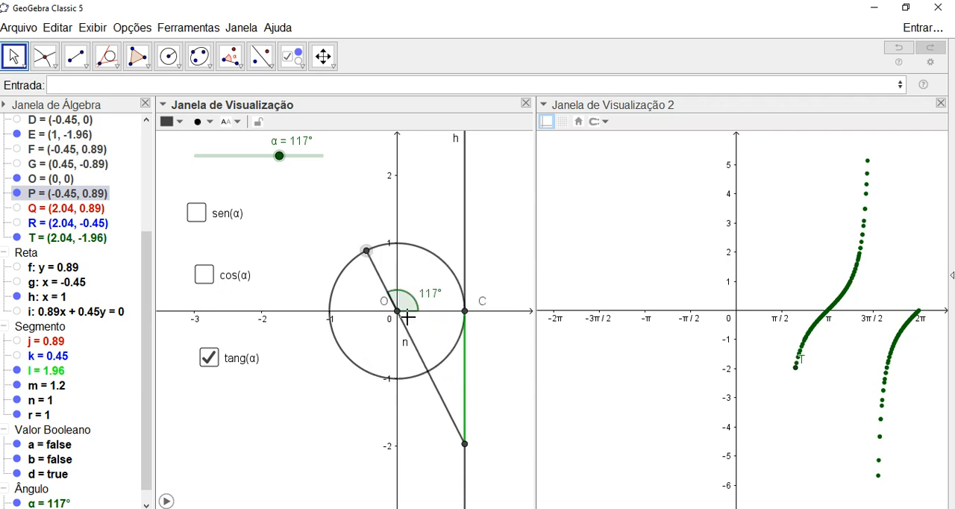
right_click(465, 311)
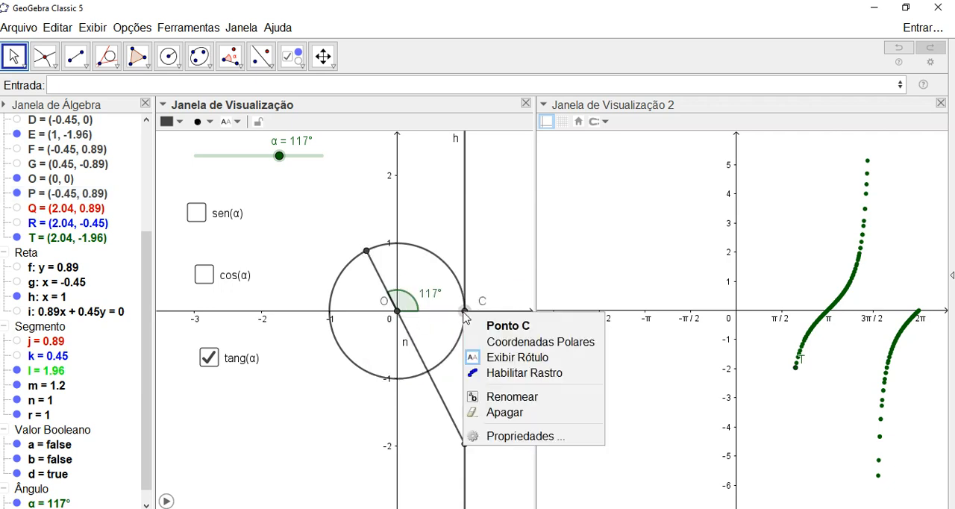
left_click(517, 358)
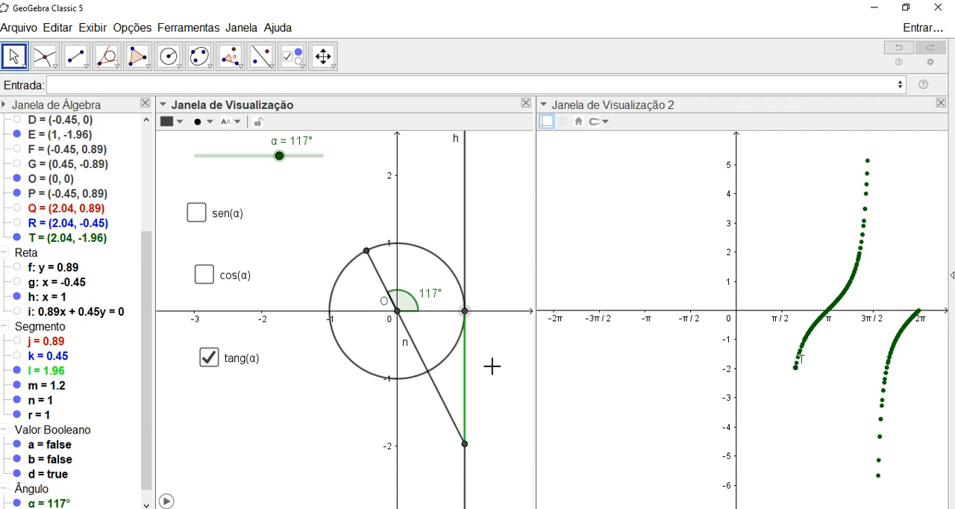
right_click(403, 341)
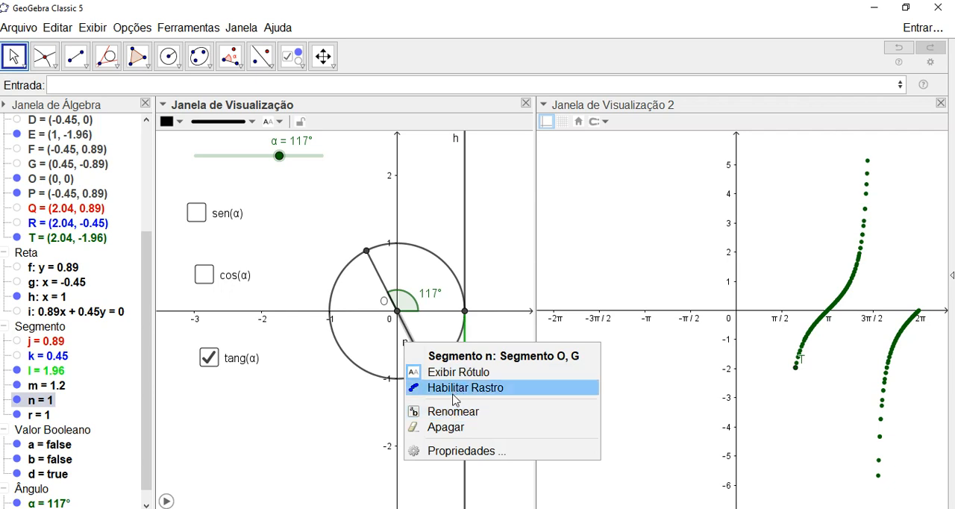
left_click(439, 373)
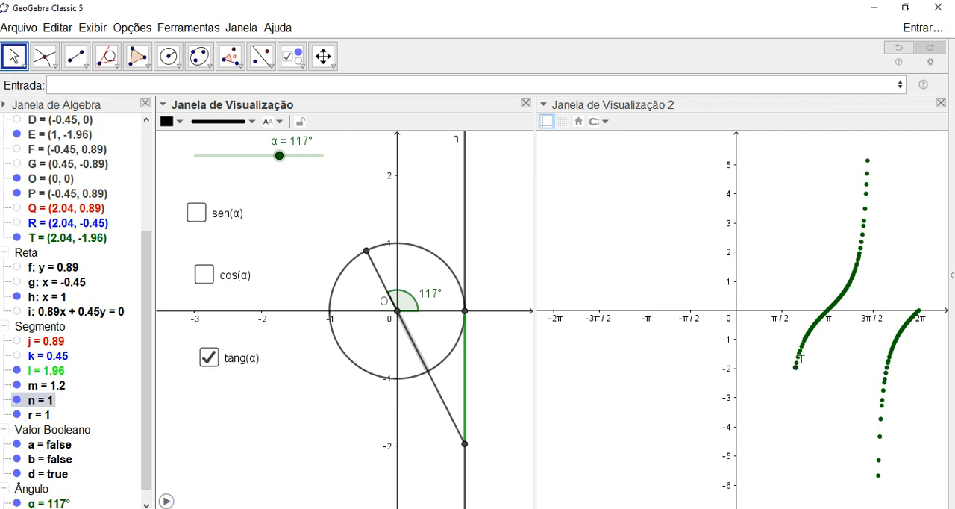
- Clear the traces from the second view and animate slider α to retrace the tangent curve, pausing at -250°
scroll(638, 374, "up", 1)
scroll(645, 367, "down", 1)
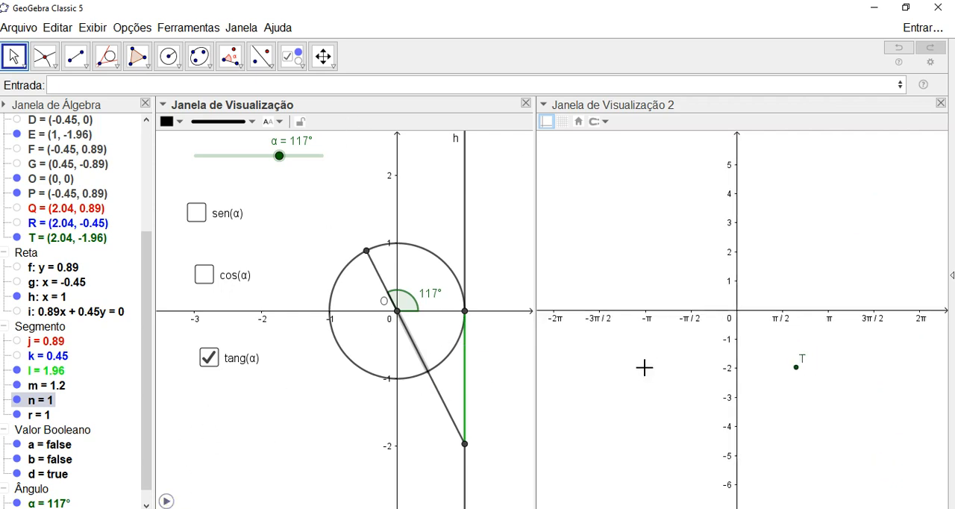
left_click(167, 502)
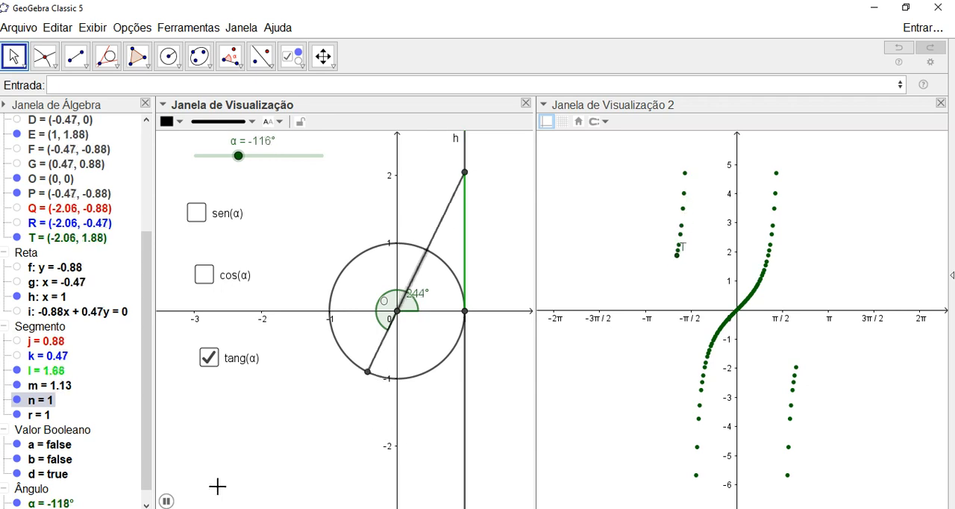
left_click(168, 502)
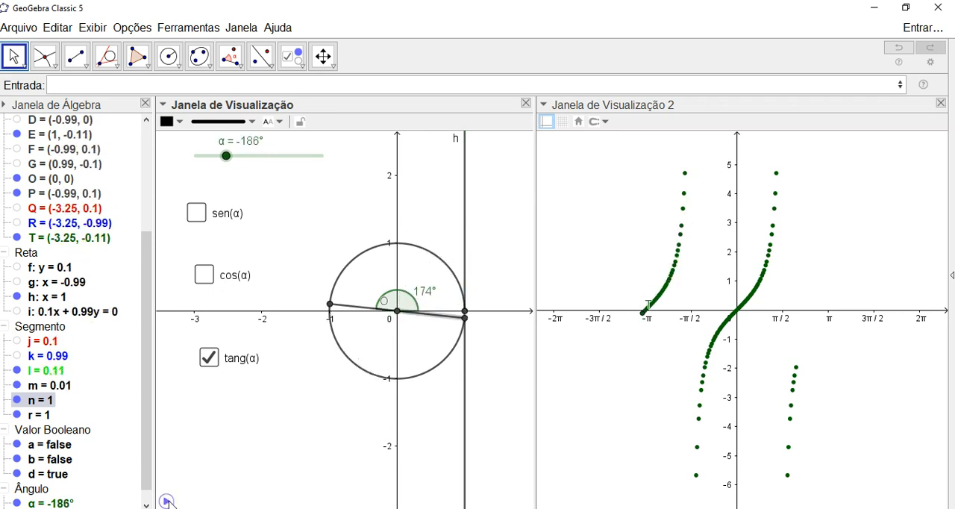
left_click(167, 501)
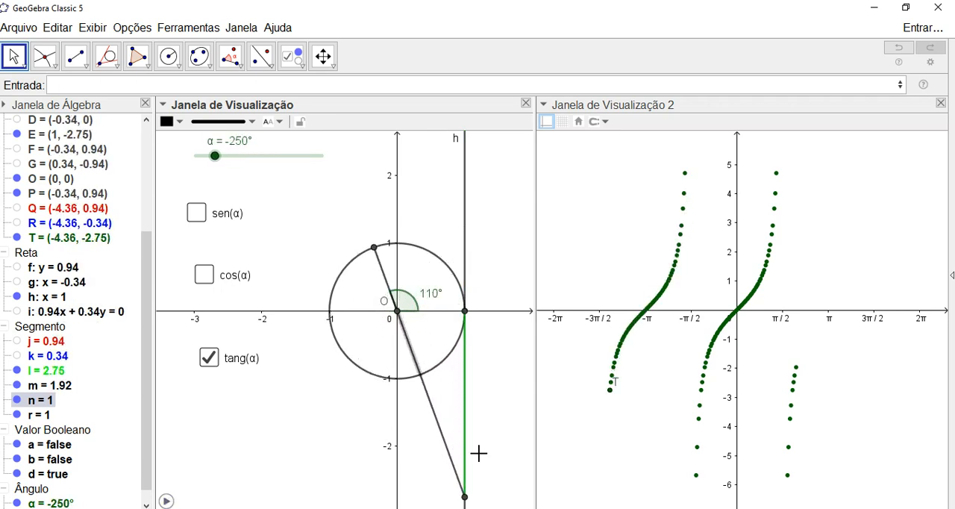
- Look at the reference file funções seno, cosseno e tangente.ggb, clear the traces in its views, and return to the working construction
mouse_move(391, 508)
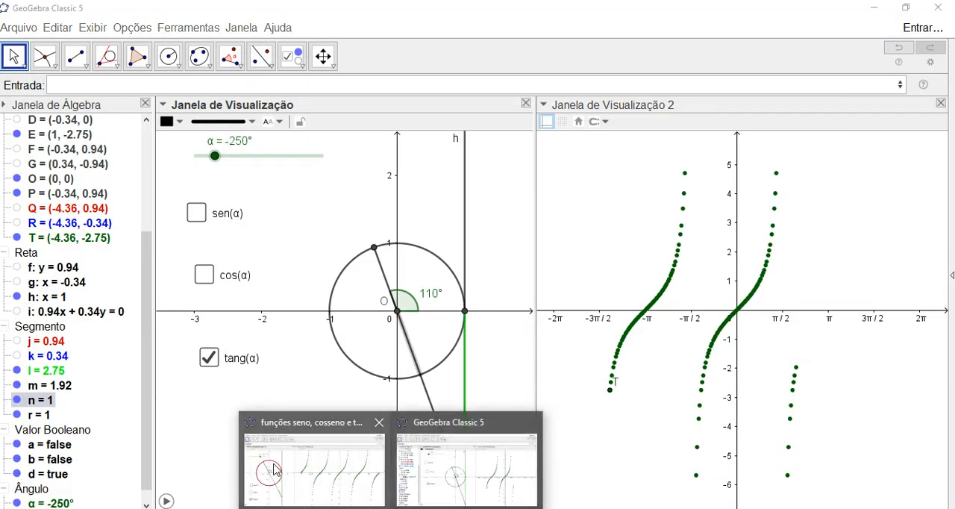
left_click(296, 463)
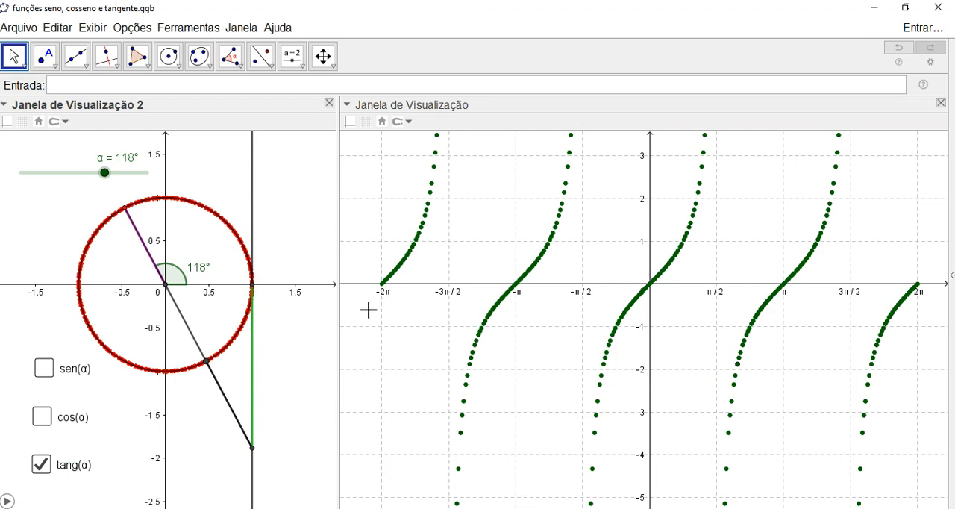
scroll(363, 314, "up", 1)
scroll(363, 313, "down", 1)
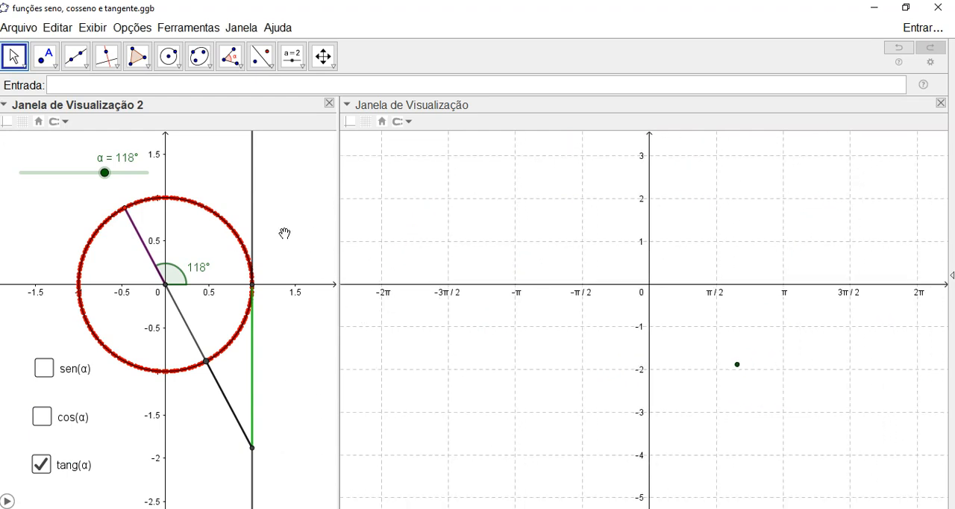
scroll(283, 236, "up", 1)
scroll(283, 236, "down", 1)
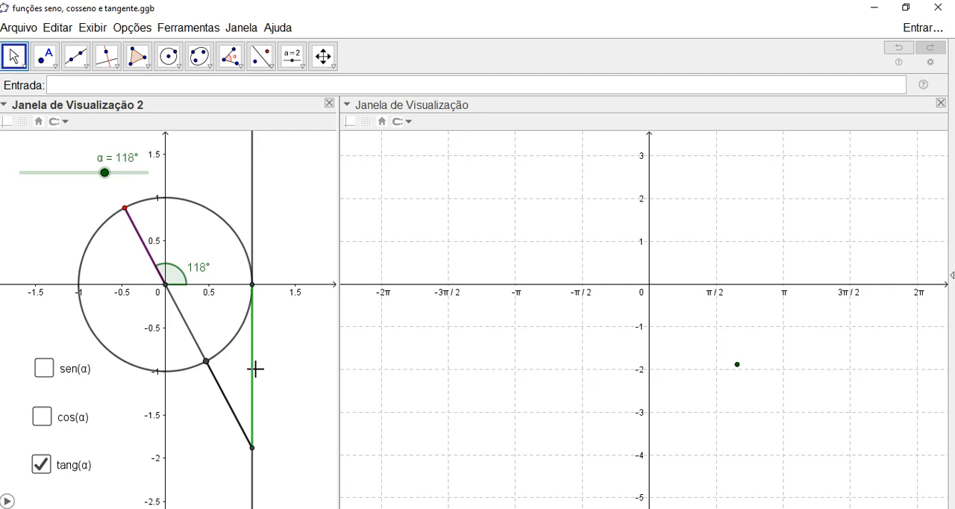
left_click(391, 508)
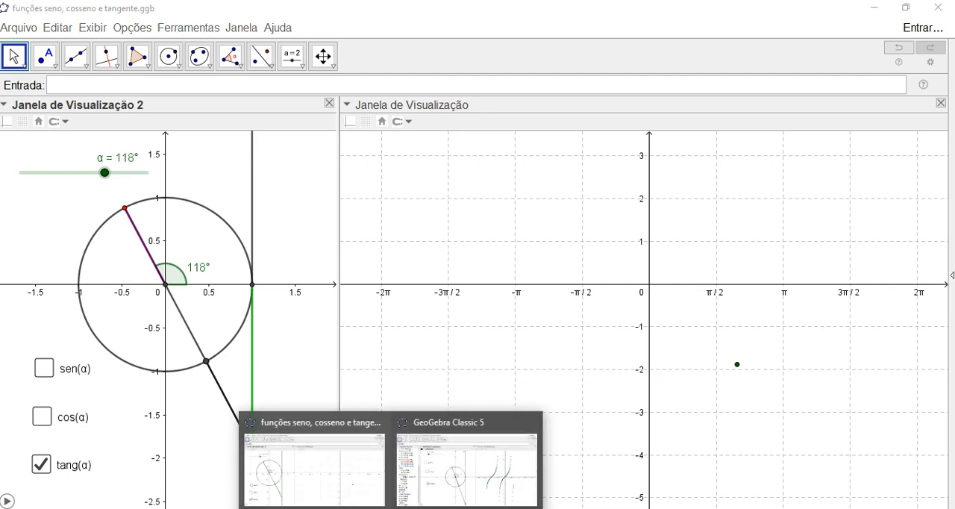
mouse_move(468, 458)
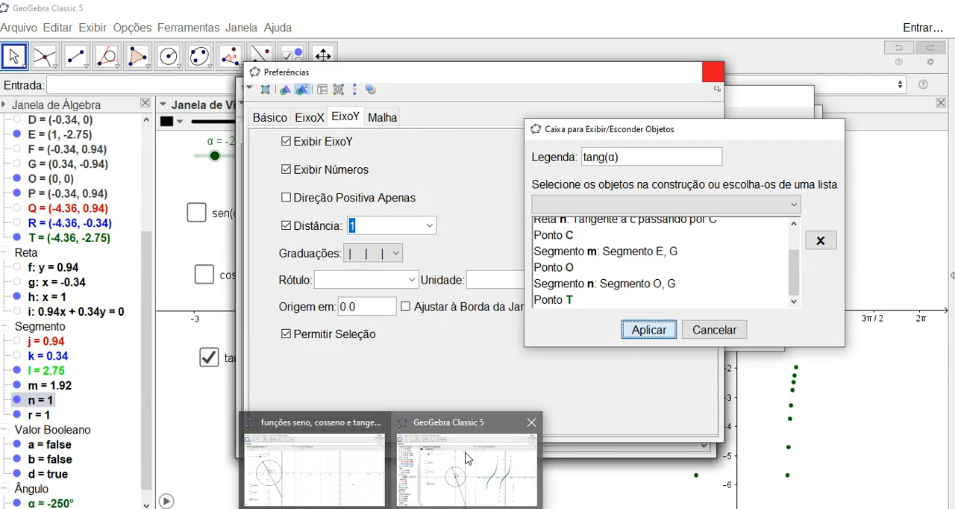
left_click(478, 453)
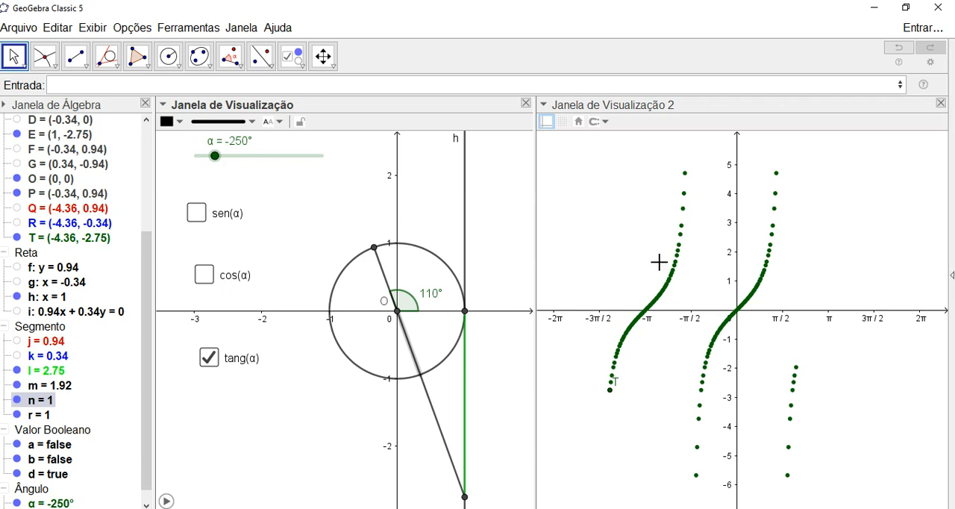
- Show the value label of green tangent segment l and place it just right of the segment
left_click(462, 380)
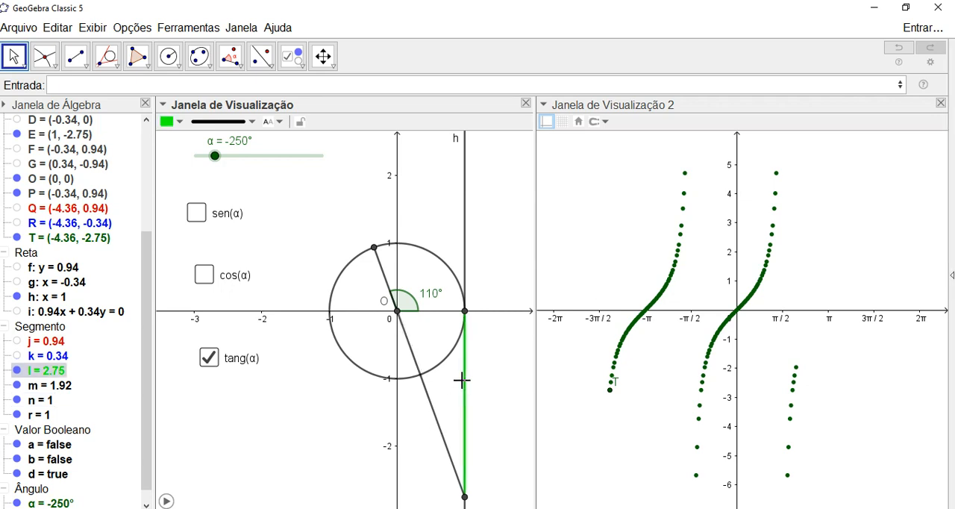
right_click(466, 389)
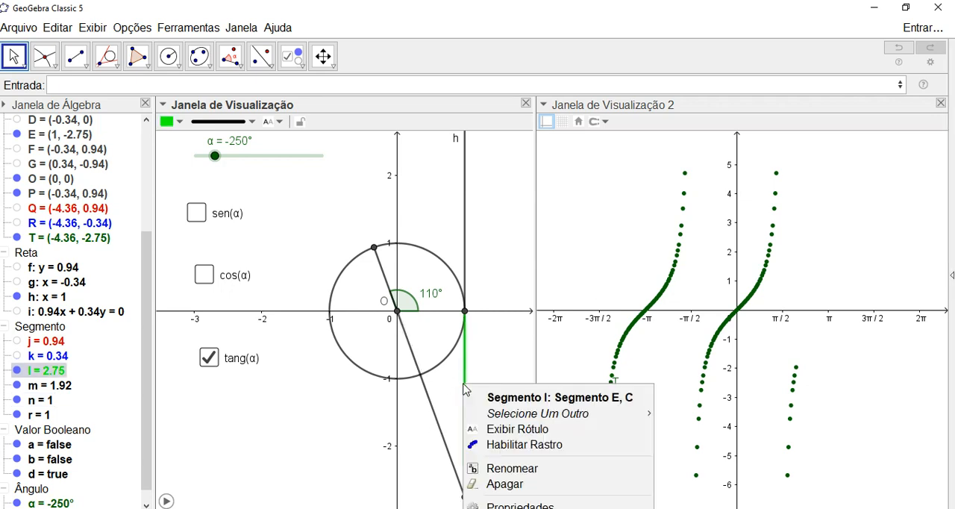
left_click(514, 431)
left_click_drag(504, 407, 485, 407)
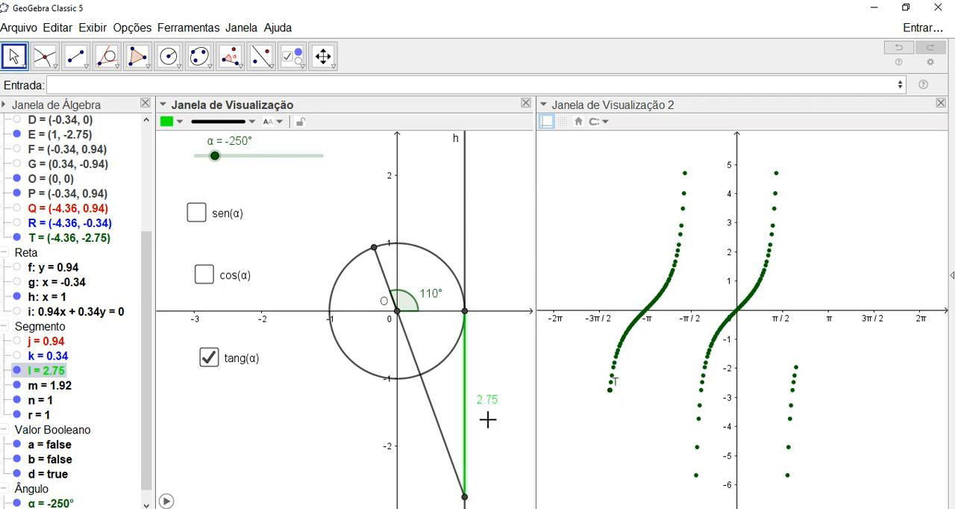
- Turn off tang(α), turn on sen(α), and show the value label of red segment j beside the segment
left_click(210, 360)
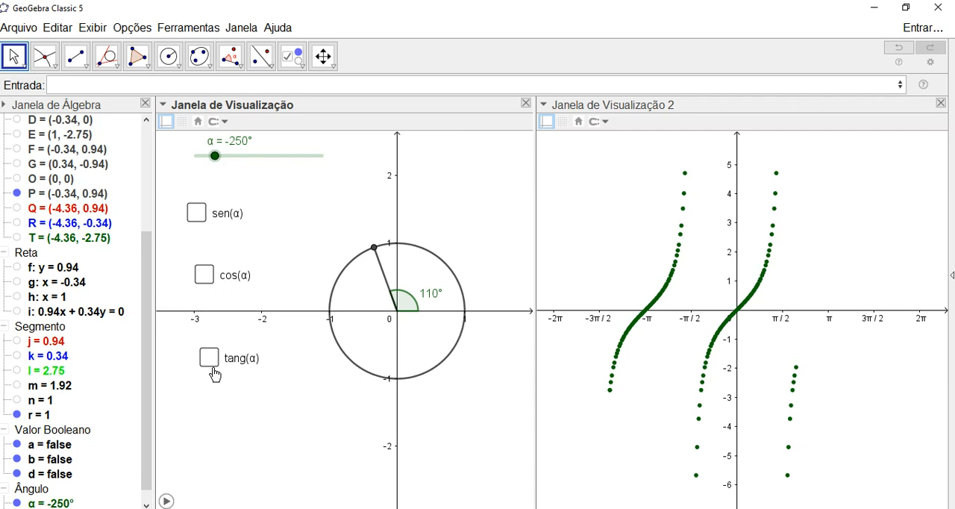
left_click(197, 212)
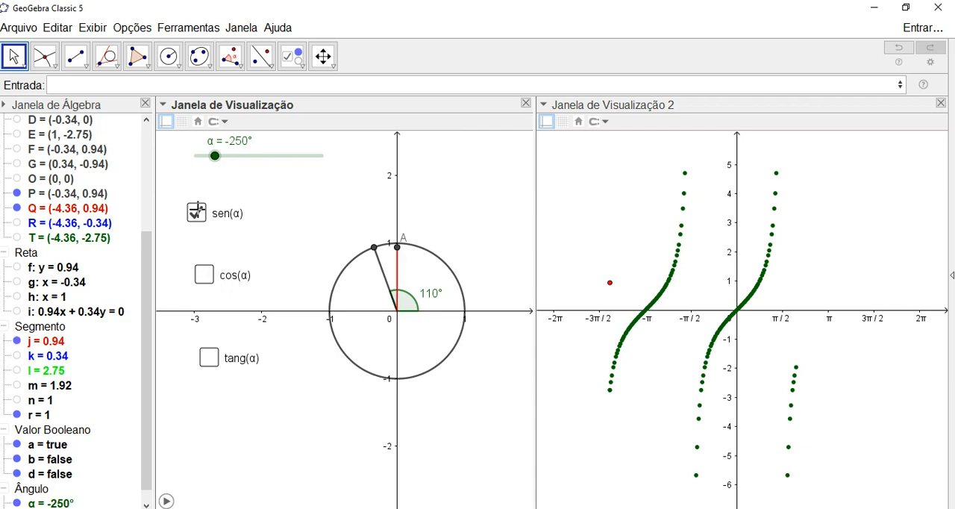
right_click(397, 274)
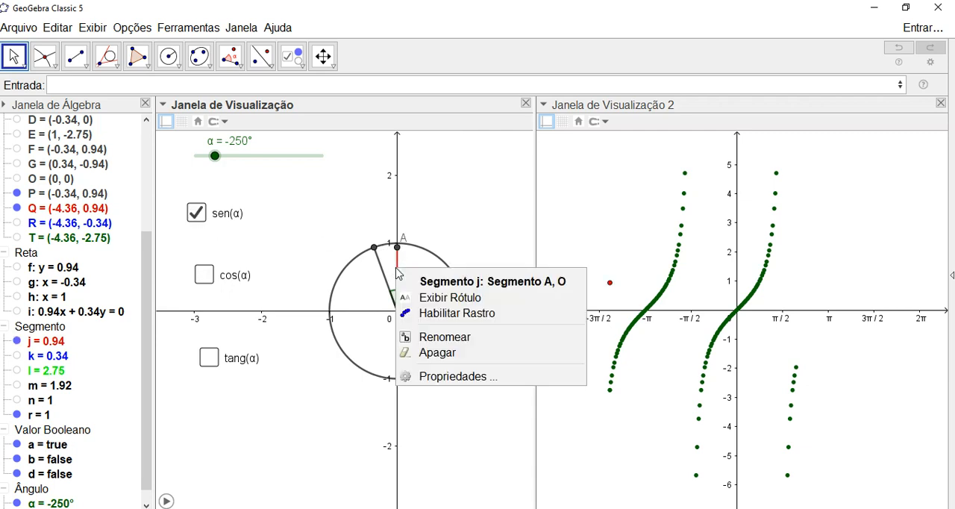
left_click(423, 299)
left_click_drag(377, 284, 418, 280)
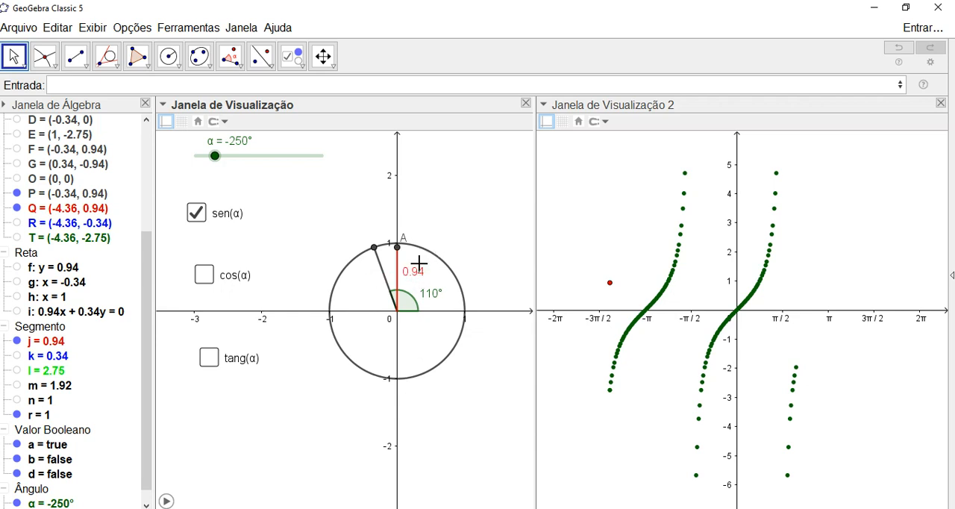
left_click(416, 277)
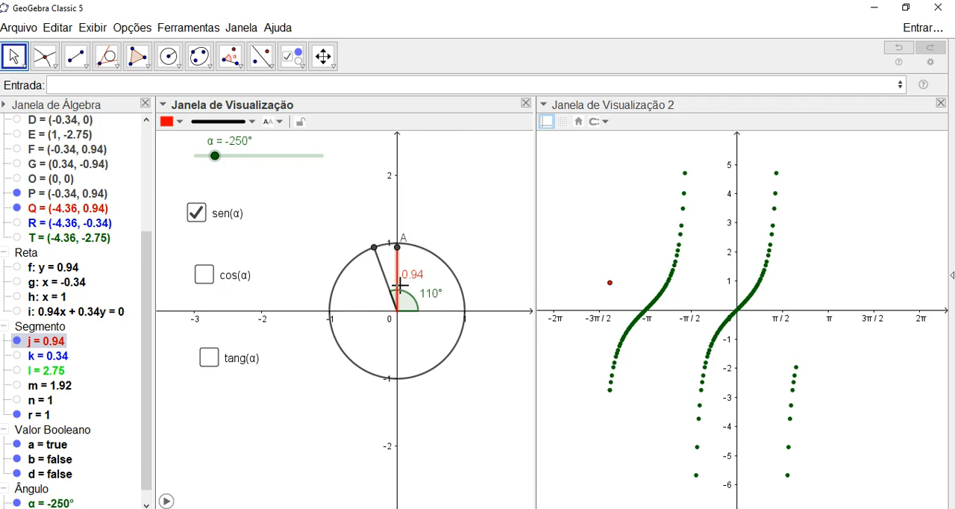
- Turn off sen(α) and turn on cos(α)
left_click(208, 216)
left_click(217, 286)
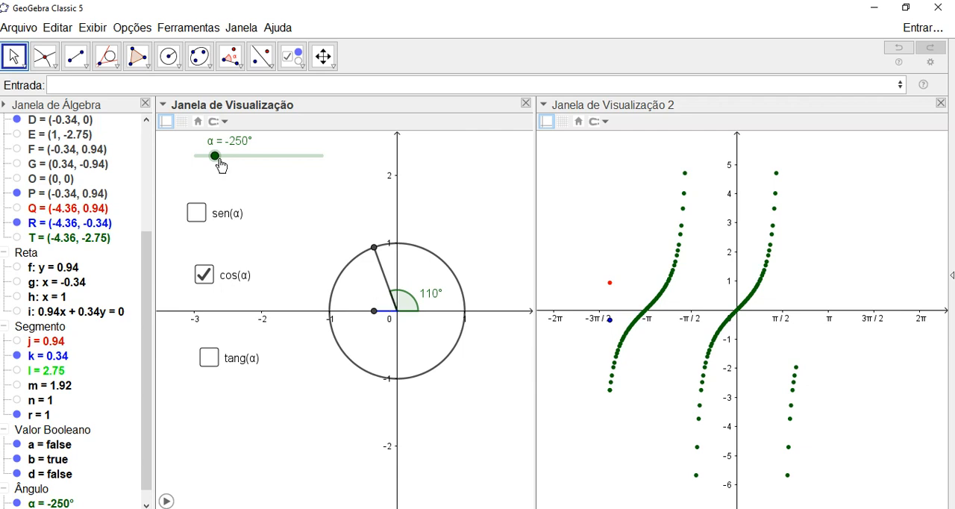
right_click(377, 311)
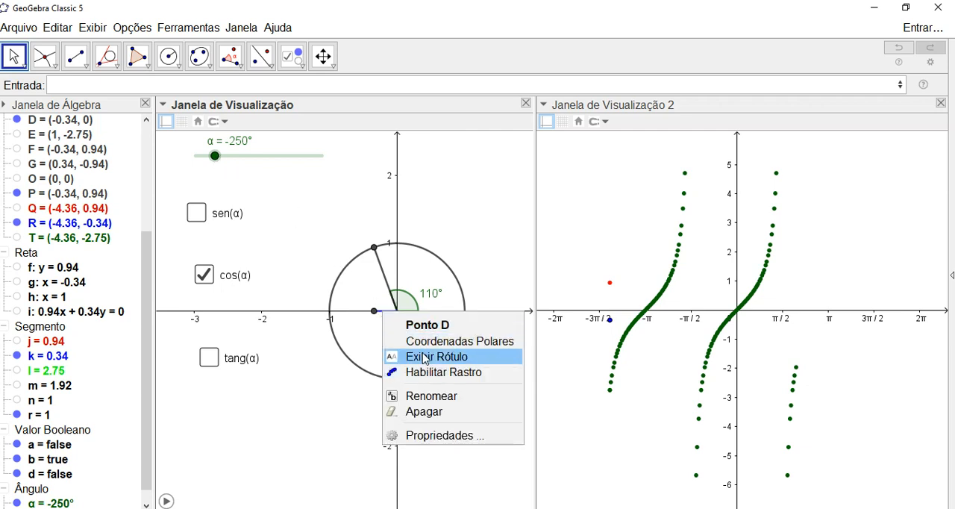
left_click(423, 357)
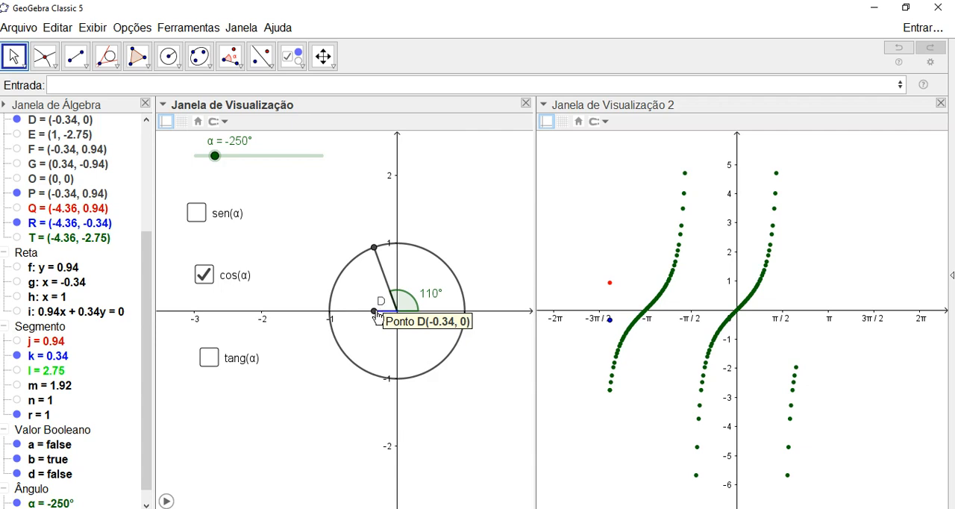
right_click(376, 314)
left_click(410, 356)
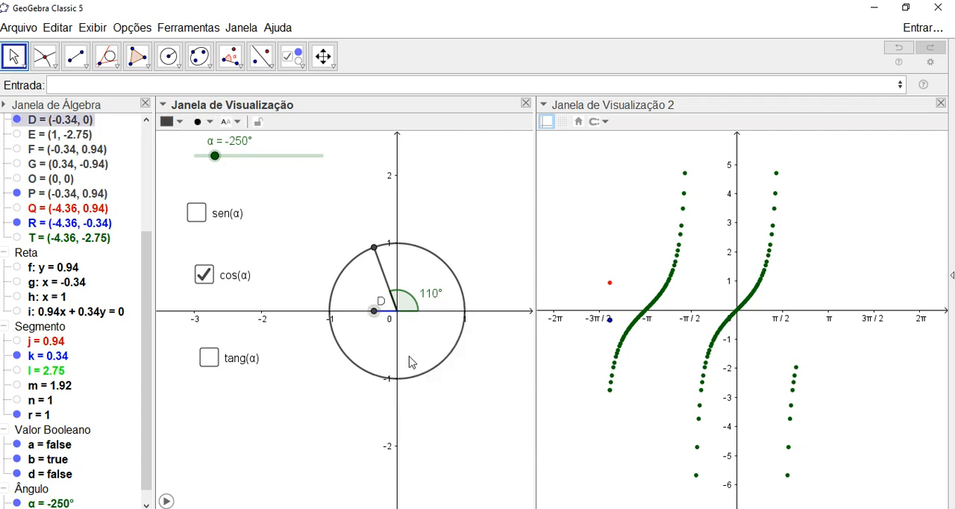
- Show the label of blue segment k, place it below the segment, and set its label style to Esconder
left_click(387, 314)
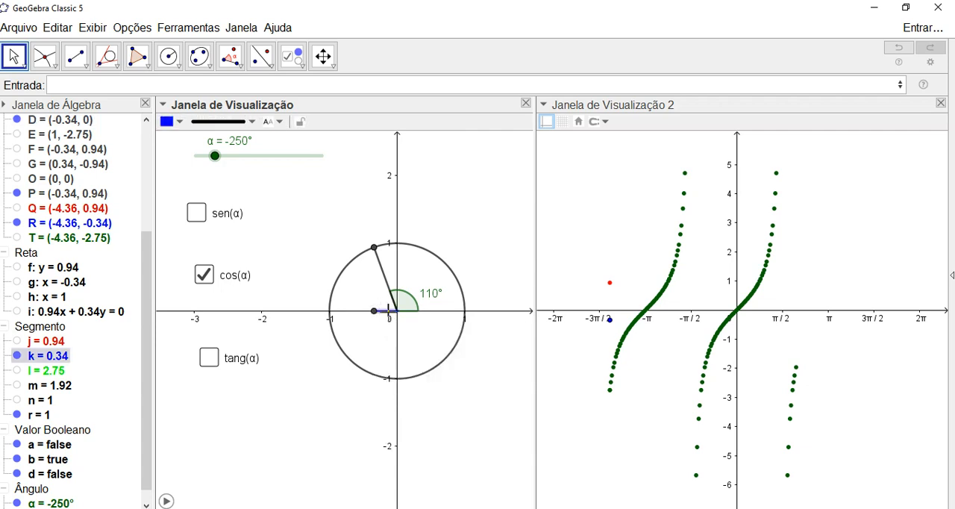
right_click(387, 312)
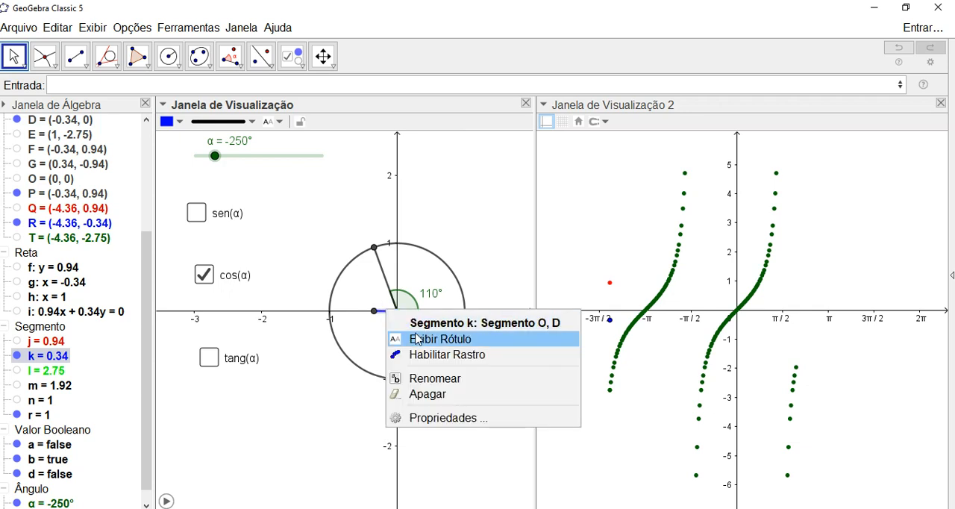
left_click(418, 339)
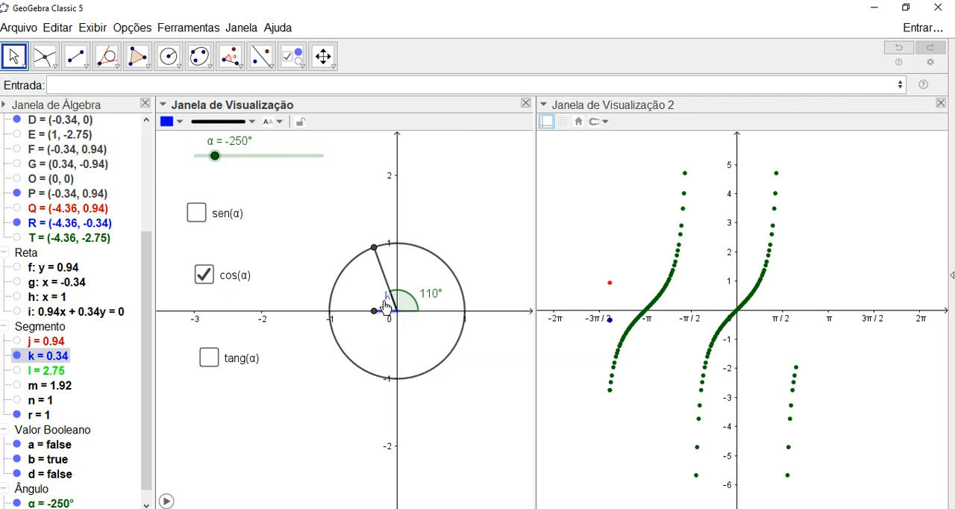
left_click_drag(388, 299, 378, 330)
left_click(280, 122)
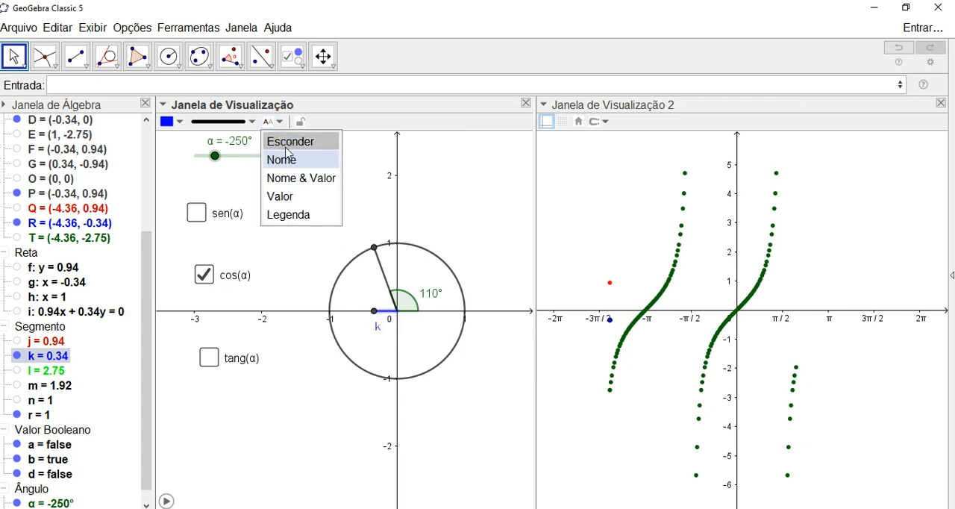
left_click(285, 144)
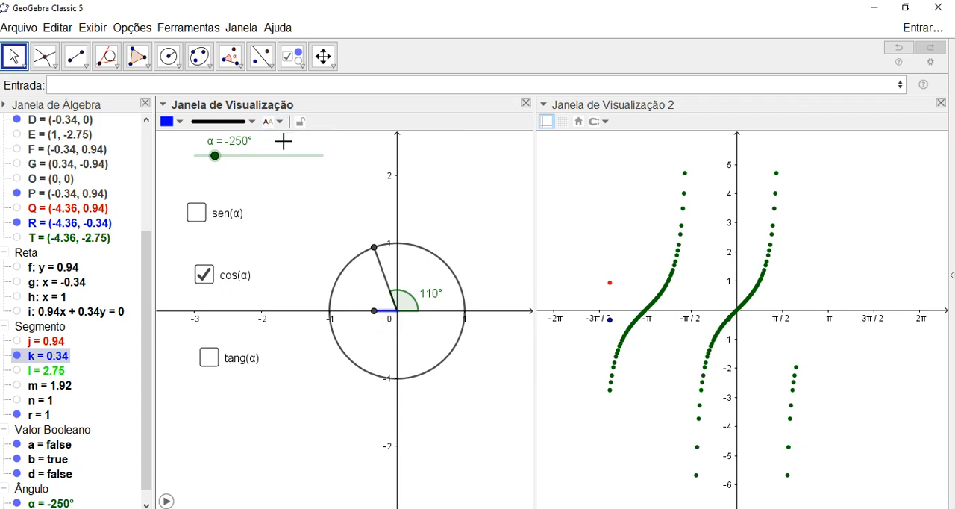
- Set the label style of blue segment k to Valor and place the label just below the segment
left_click(280, 123)
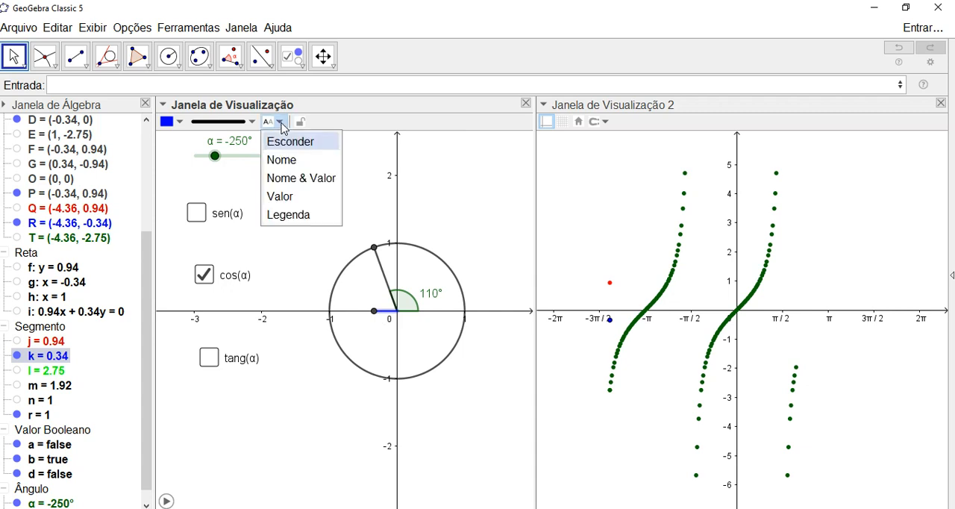
left_click(286, 161)
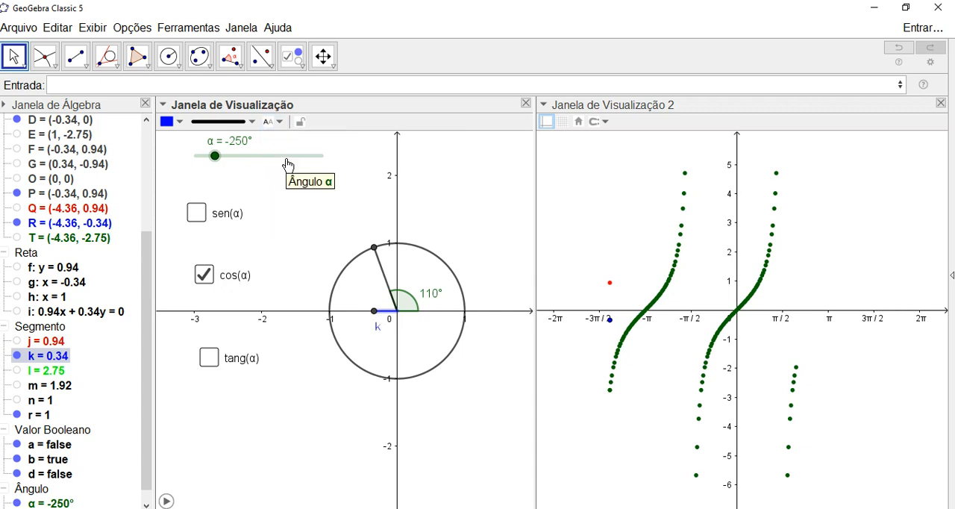
left_click(279, 124)
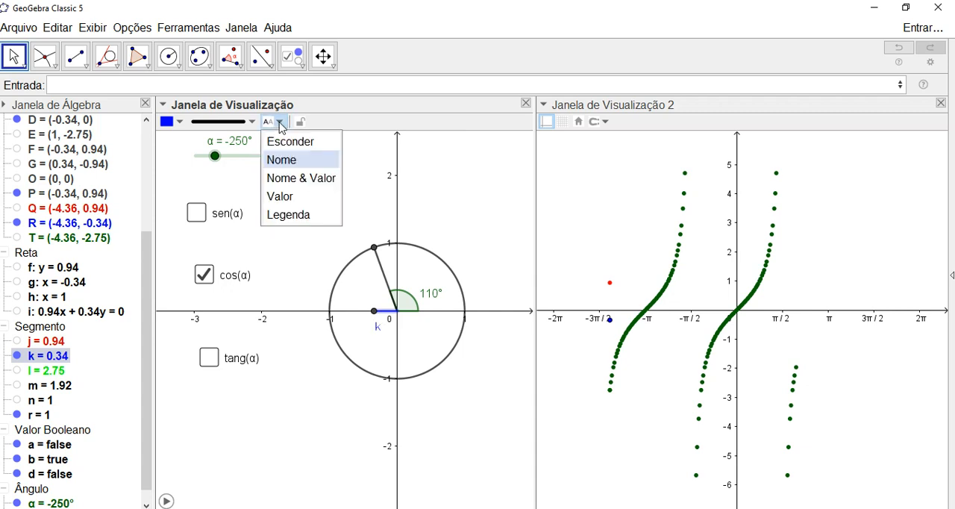
left_click(287, 179)
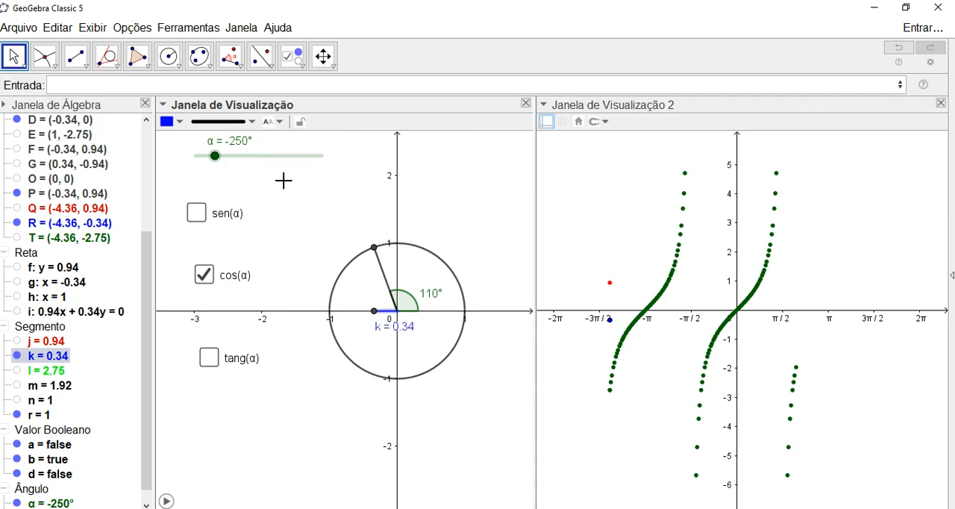
left_click(279, 121)
left_click(294, 213)
left_click(279, 122)
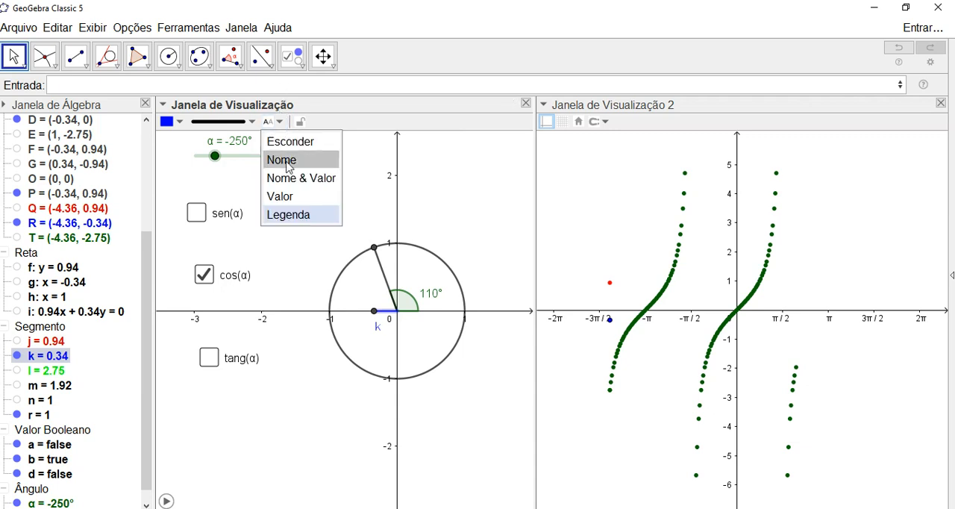
left_click(292, 198)
mouse_move(388, 336)
left_mouse_down()
mouse_move(399, 333)
mouse_move(393, 339)
left_mouse_up()
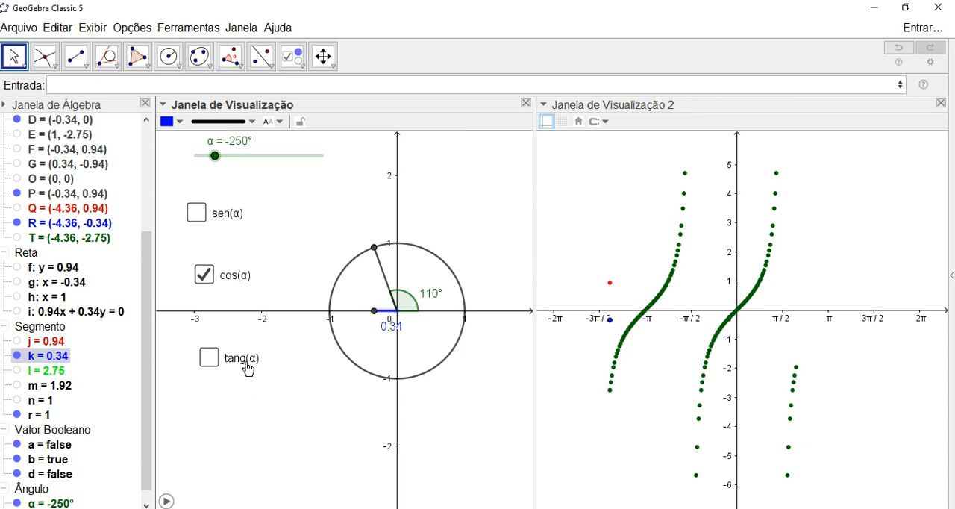
- Turn off cos(α), turn on sen(α), and unfix the positions of the sen(α), cos(α) and tang(α) checkboxes
left_click(240, 276)
left_click(228, 223)
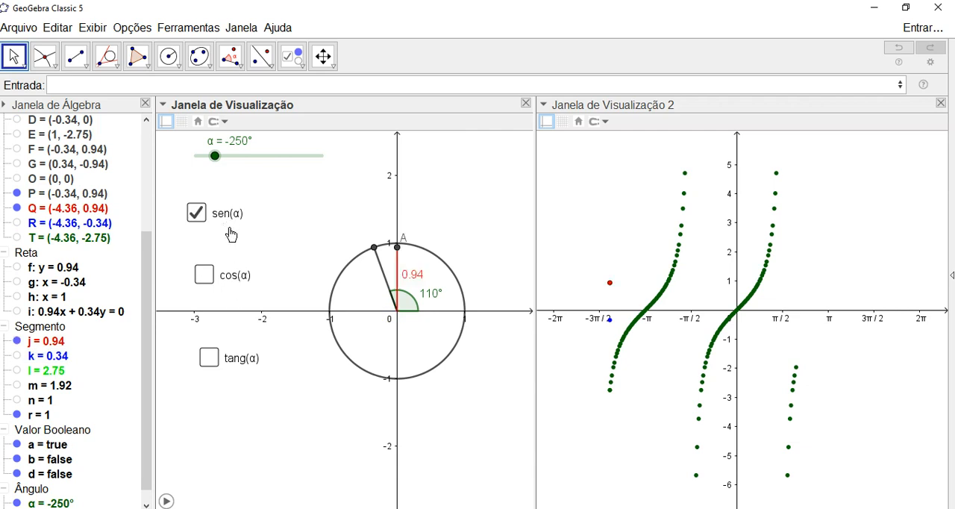
right_click(221, 216)
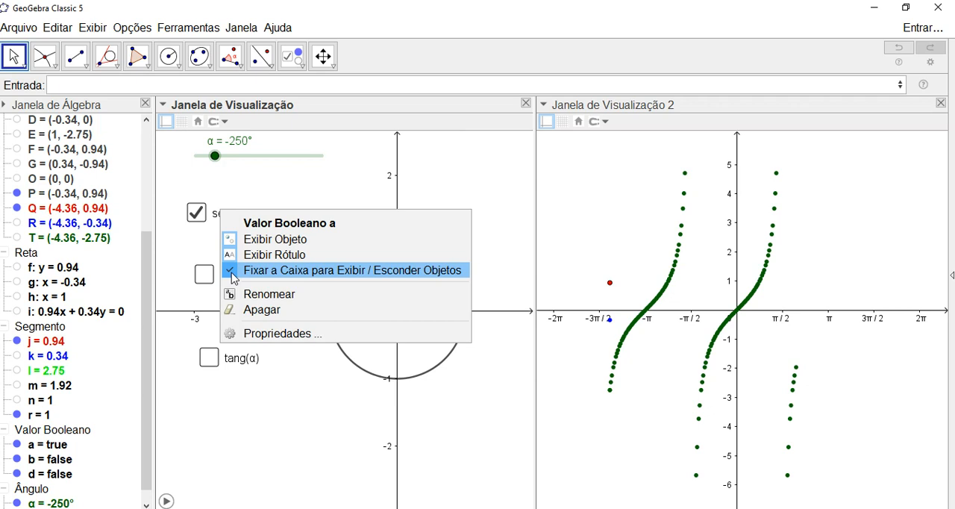
left_click(232, 272)
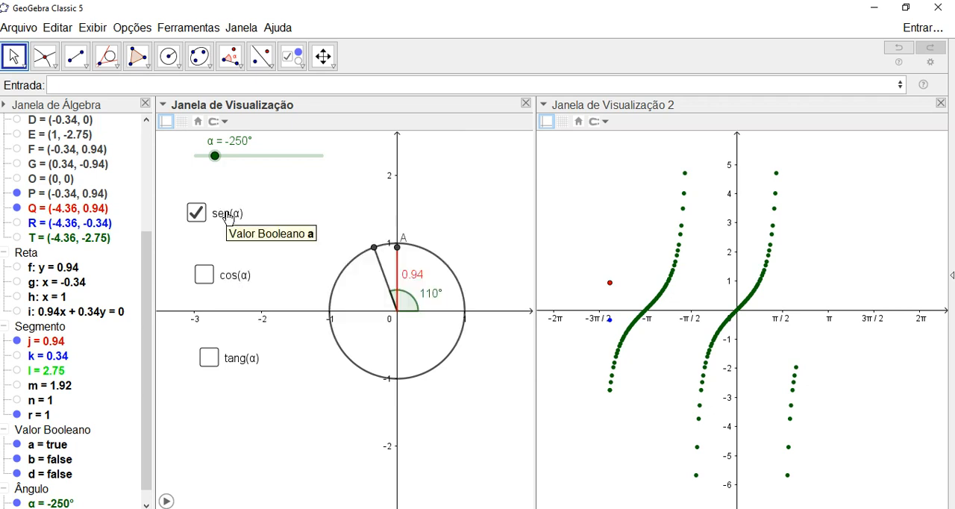
right_click(225, 276)
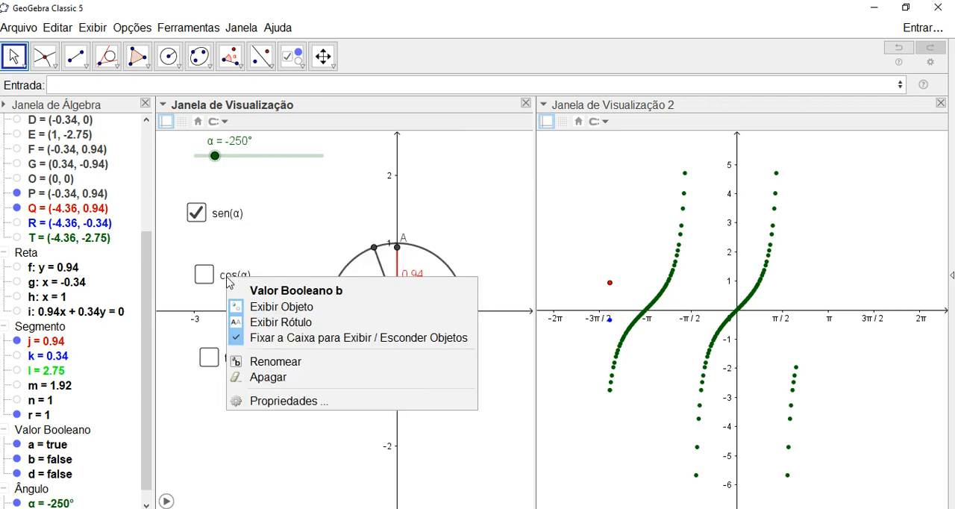
left_click(253, 337)
right_click(237, 365)
left_click(286, 419)
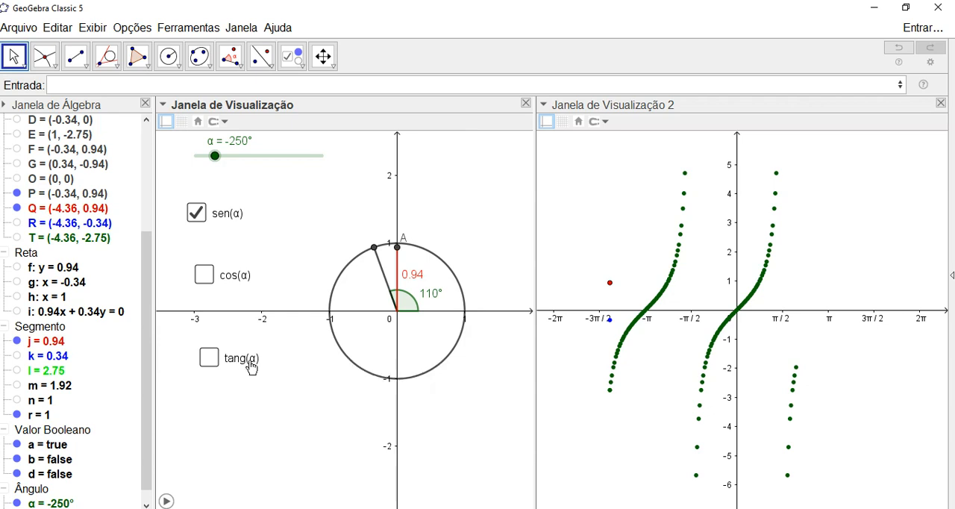
- Stack the three checkboxes in a column below the x-axis beside the circle, ordered sen(α), cos(α), tang(α) from the top
left_click_drag(244, 361, 225, 442)
left_click_drag(227, 291, 214, 413)
left_click_drag(228, 224, 221, 366)
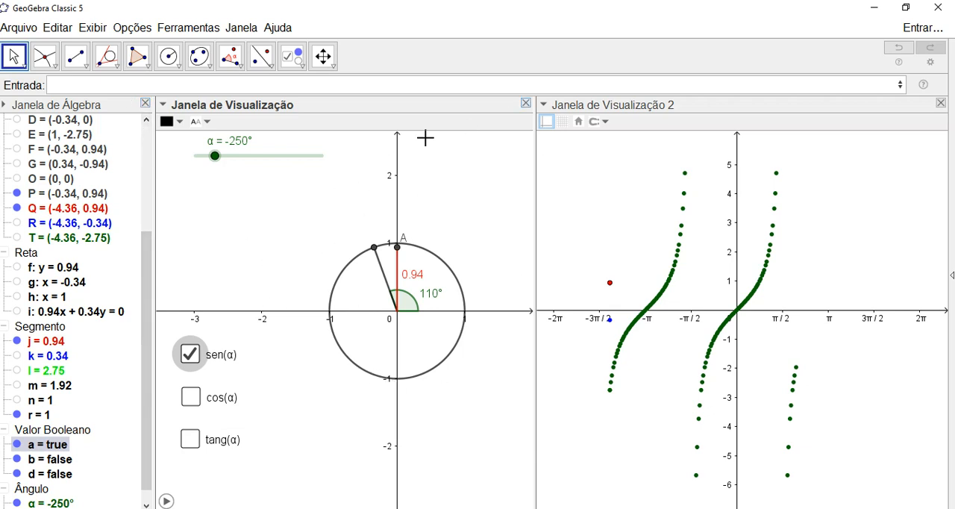
- Close the Algebra window and narrow the first graphics view around the unit circle, leaving cos(α) turned off
left_click(145, 104)
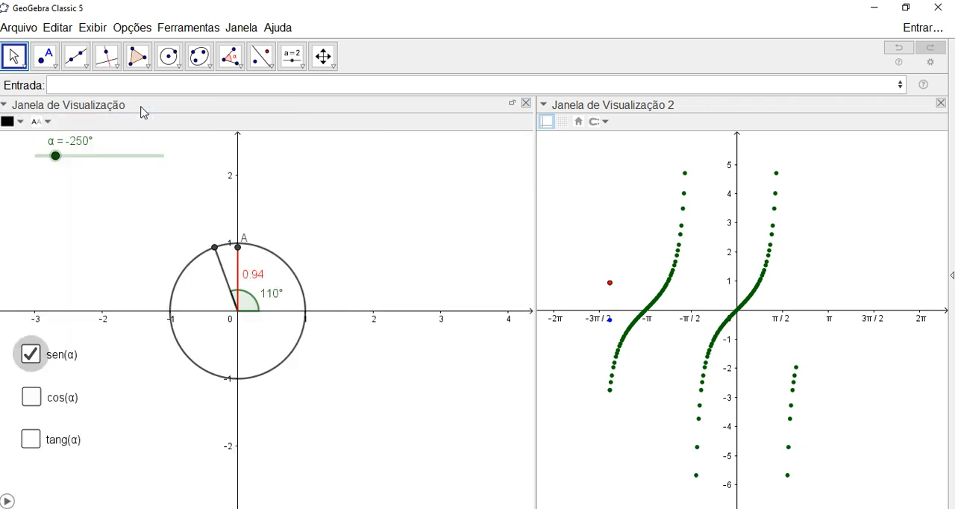
left_click(53, 402)
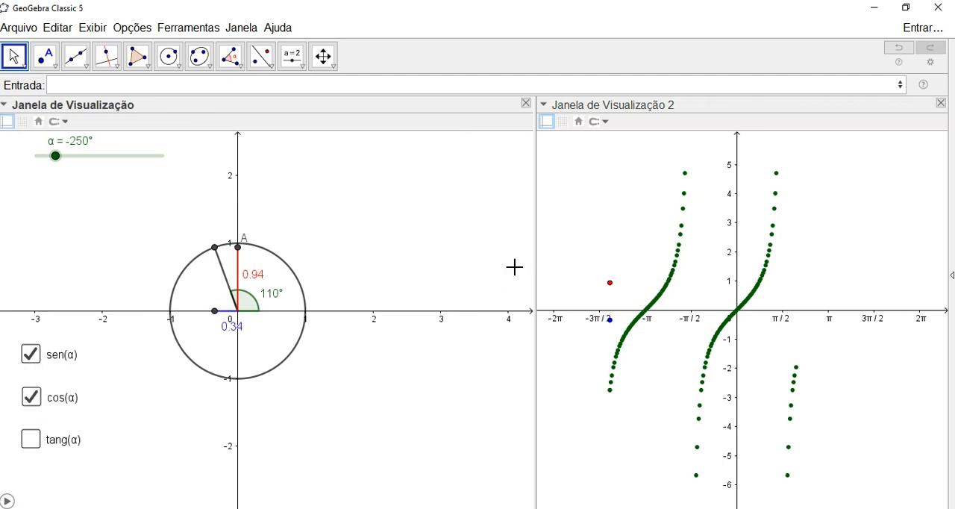
left_click_drag(533, 251, 414, 259)
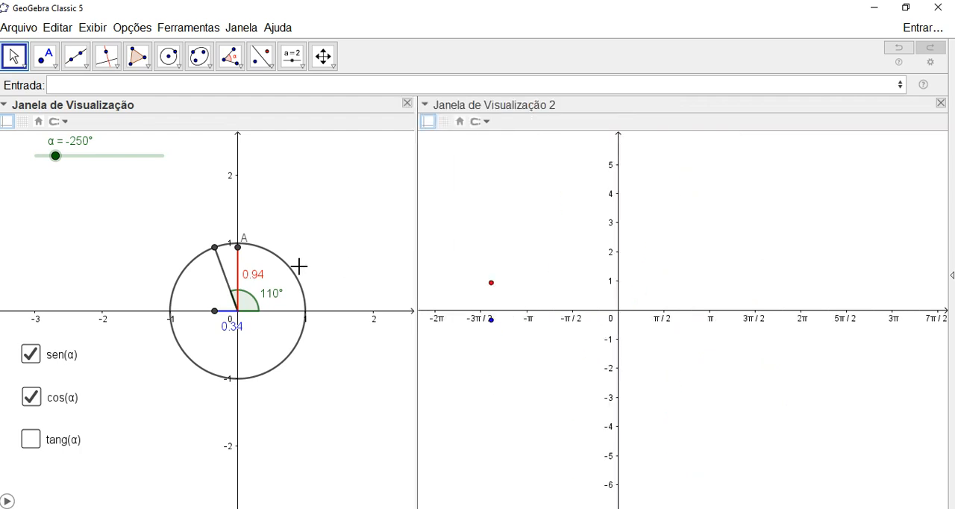
scroll(321, 259, "up", 2)
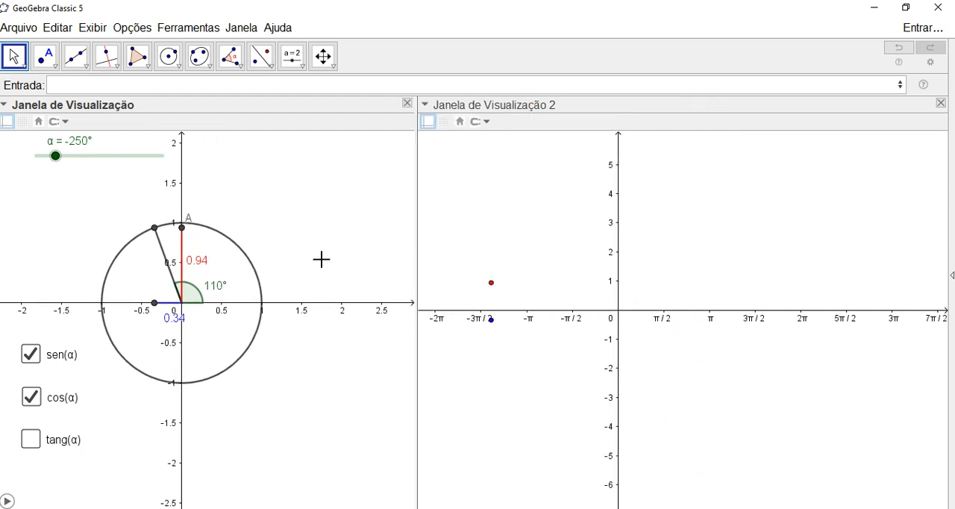
left_click_drag(306, 235, 328, 241)
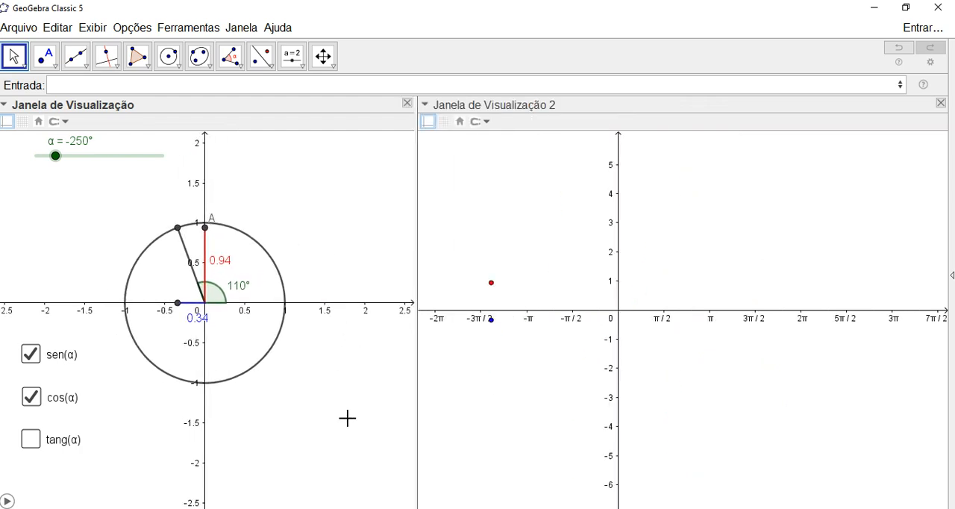
left_click(37, 401)
- Fix the positions of the sen(α), cos(α) and tang(α) checkboxes again
right_click(62, 355)
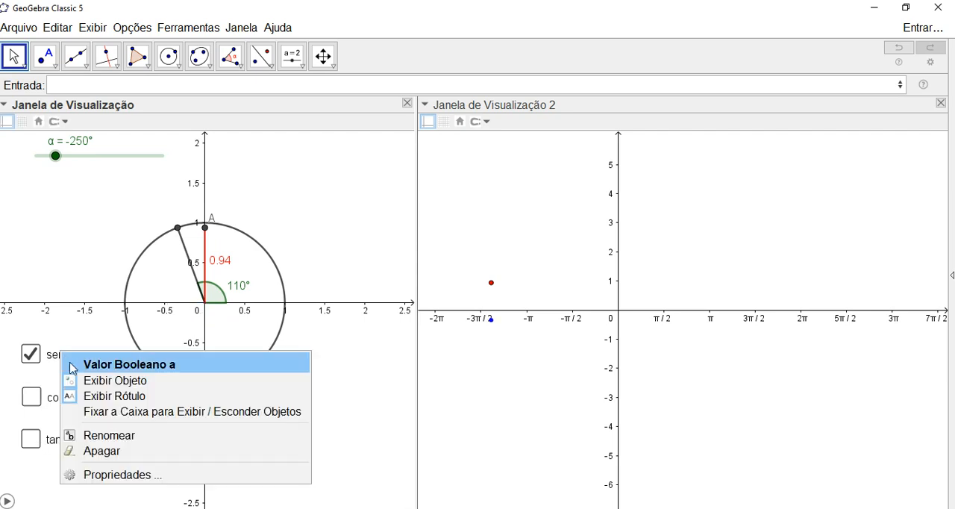
left_click(91, 407)
right_click(64, 396)
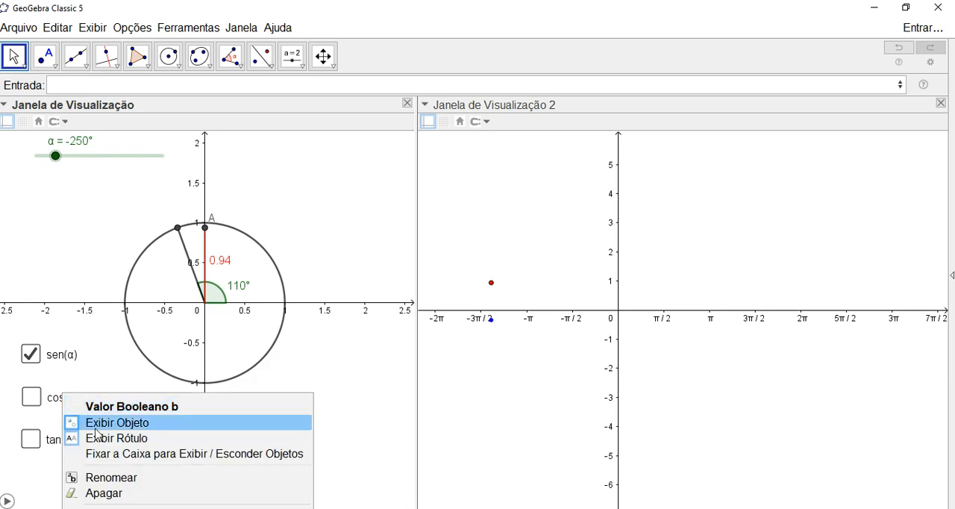
left_click(105, 453)
right_click(82, 446)
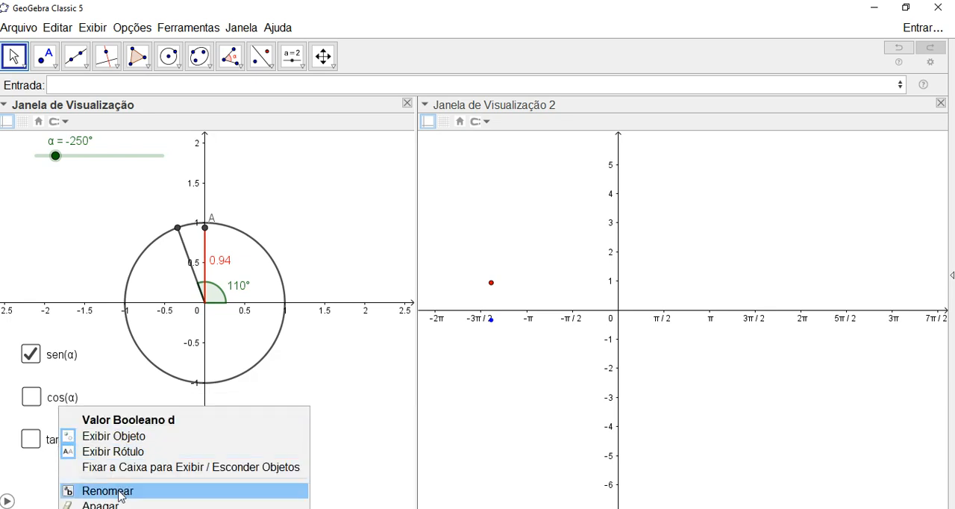
left_click(110, 467)
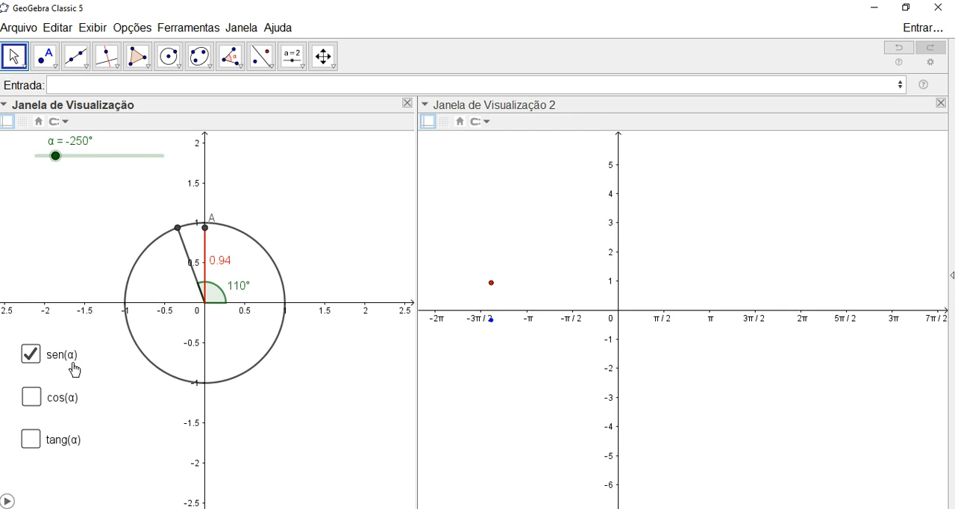
- Set slider α to -220° and hide the label of point A on the y-axis
left_click_drag(56, 166, 62, 166)
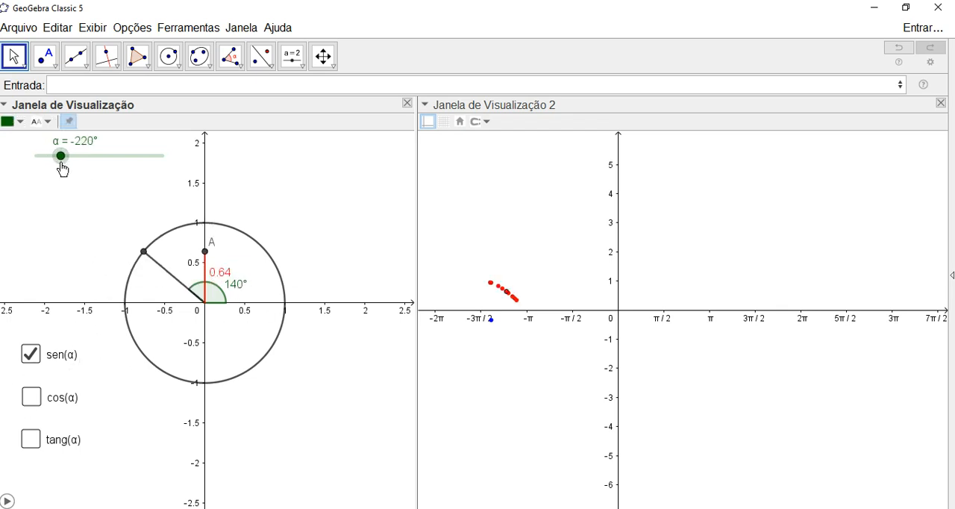
right_click(205, 252)
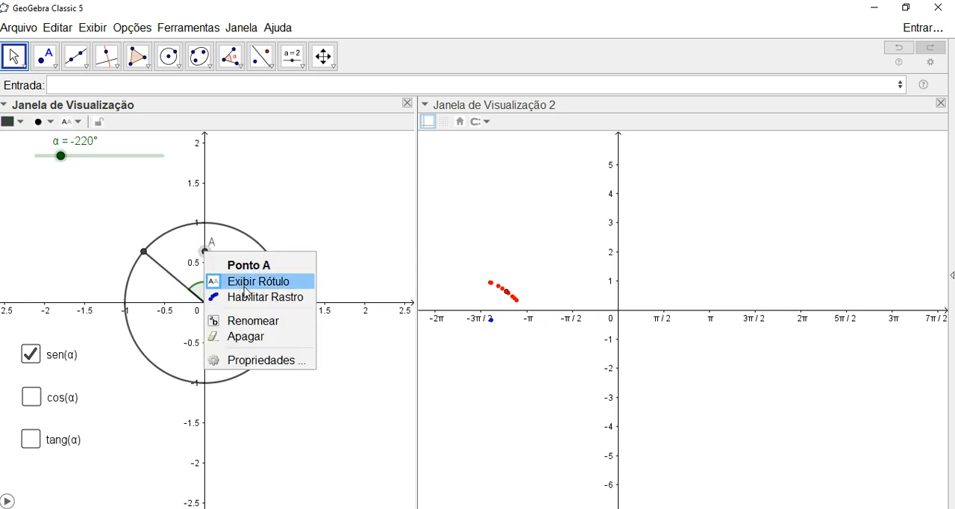
left_click(245, 282)
left_click(399, 425)
- Turn off sen(α), and switch cos(α) on and back off to check its objects for stray labels
left_click(38, 353)
left_click(33, 357)
left_click(33, 356)
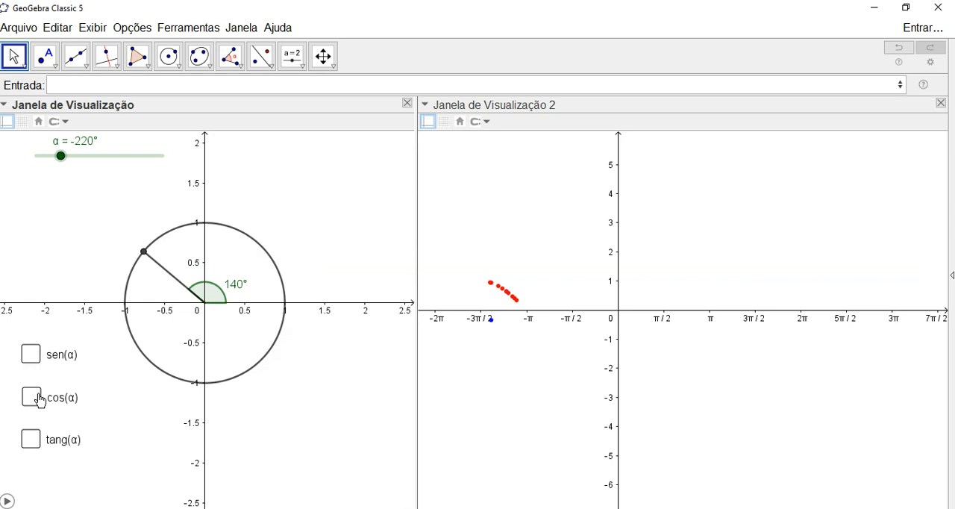
left_click(33, 395)
left_click(33, 394)
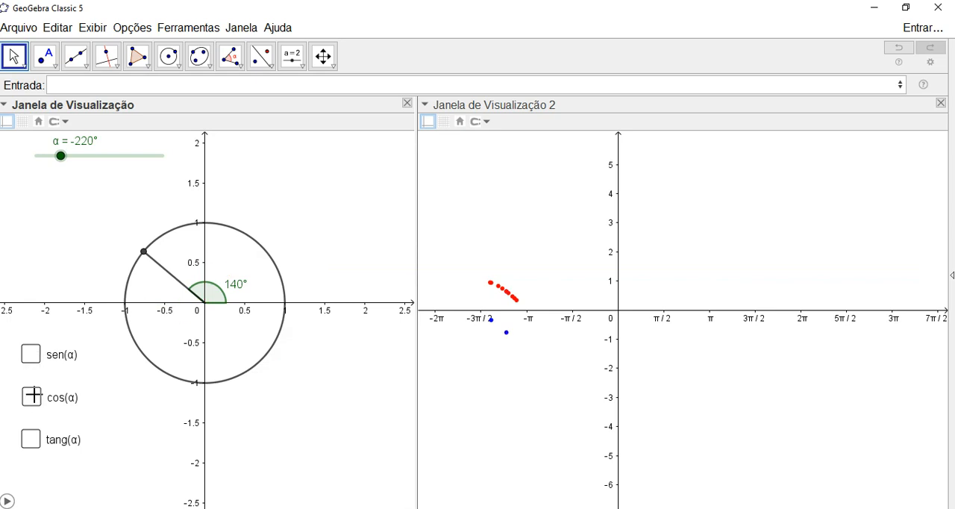
- Turn on tang(α), hide the label of origin point O, and turn tang(α) off again
left_click(32, 435)
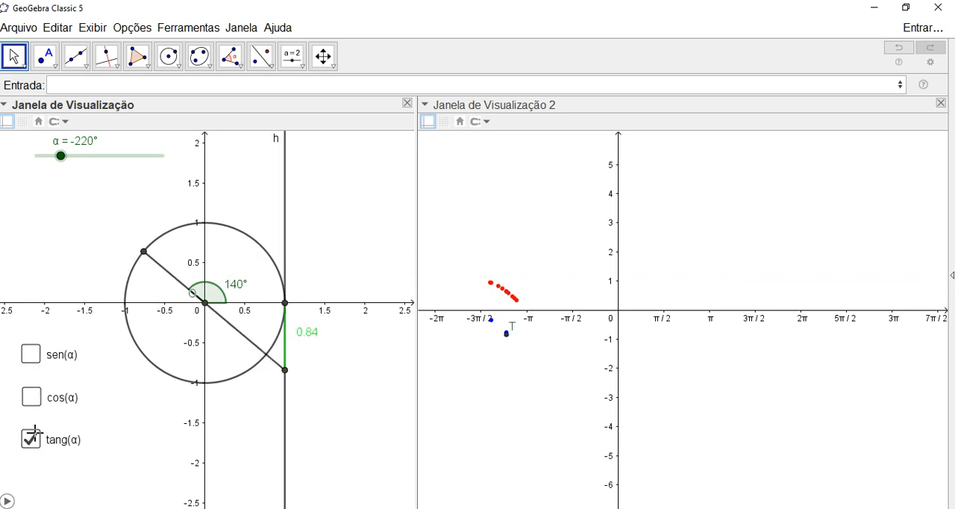
left_click(204, 302)
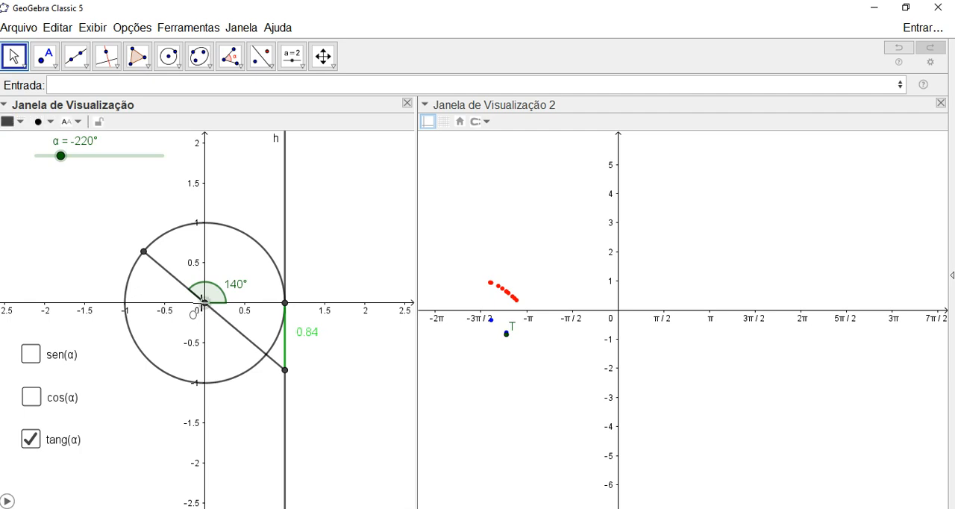
right_click(204, 302)
left_click(244, 348)
left_click(32, 439)
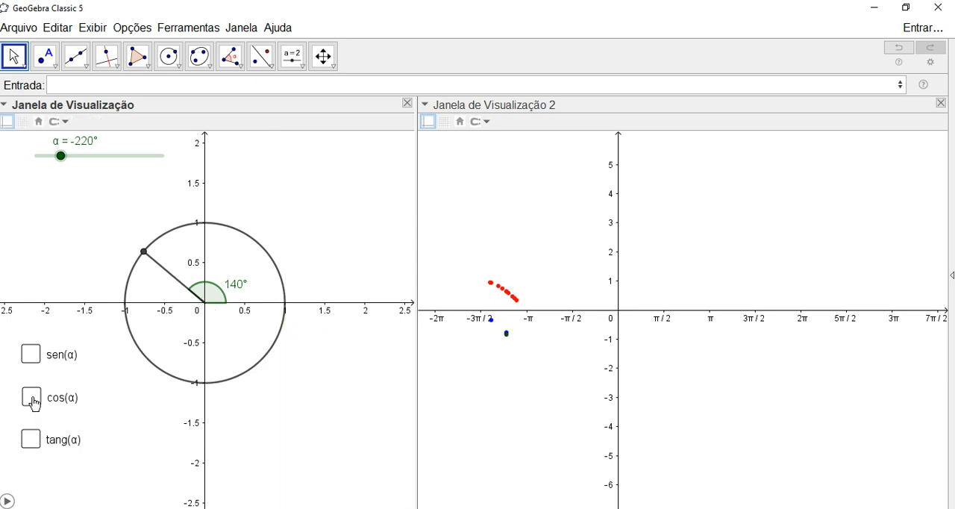
- Check the sen(α), cos(α) and tang(α) checkboxes by switching each one on and back off
left_click(31, 355)
left_click(32, 356)
left_click(32, 397)
left_click(31, 397)
left_click(33, 437)
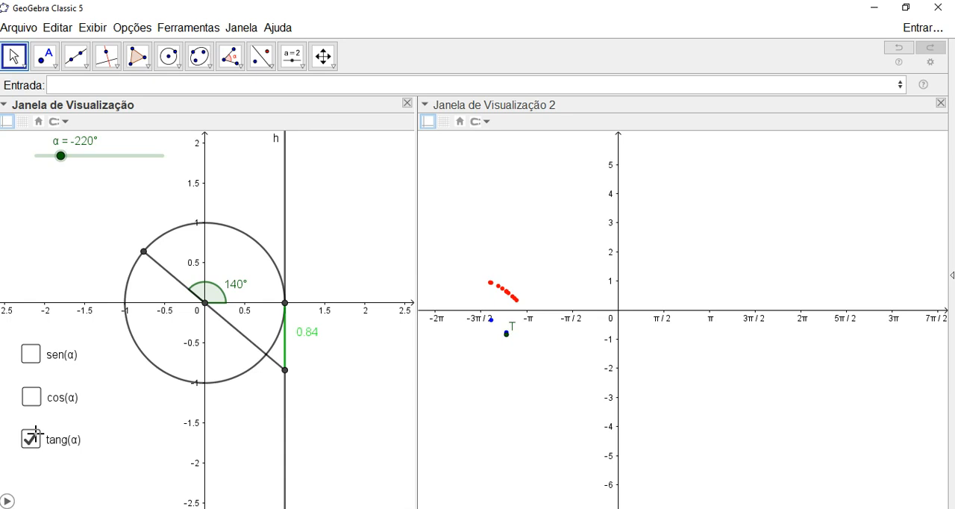
left_click(36, 436)
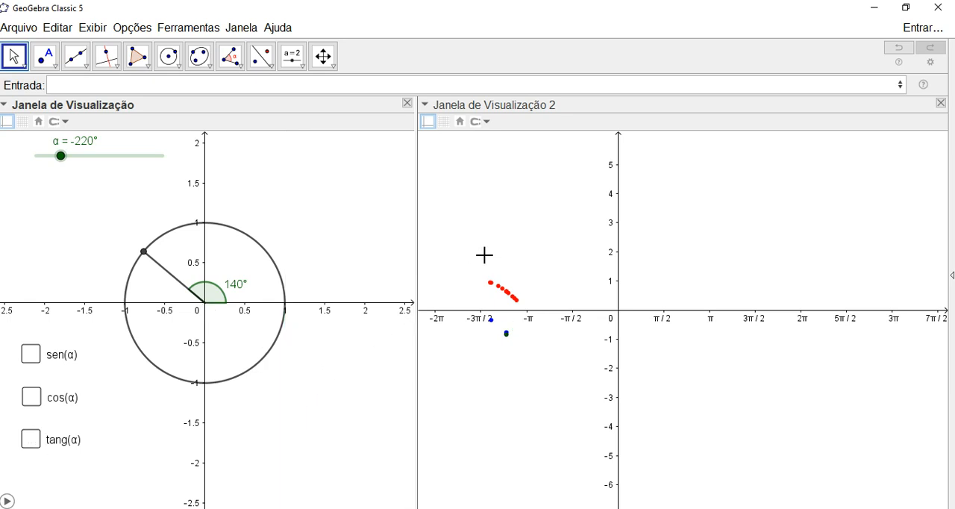
- Turn on sen(α) and start the animation of slider α to trace the sine curve in the second graphics view
scroll(498, 242, "up", 1)
left_click_drag(498, 242, 499, 230)
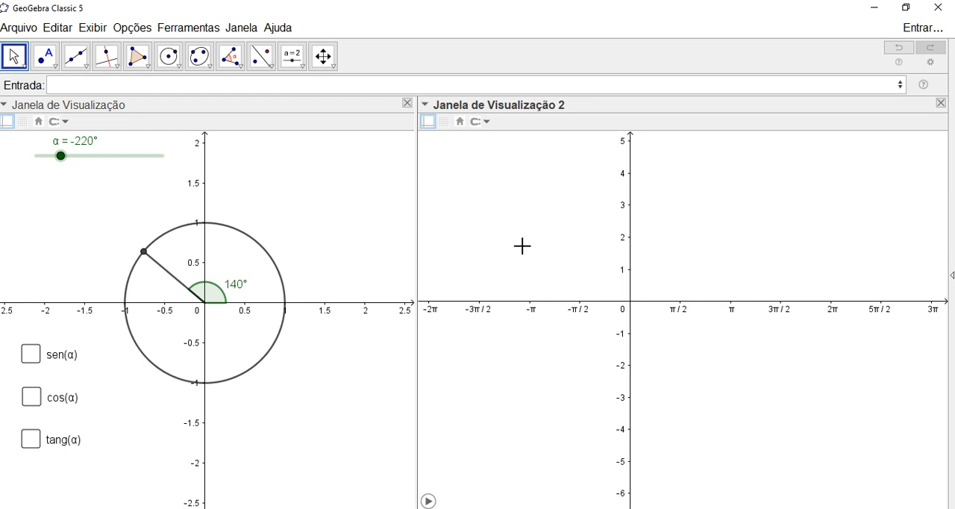
scroll(522, 246, "up", 1)
scroll(501, 235, "down", 1)
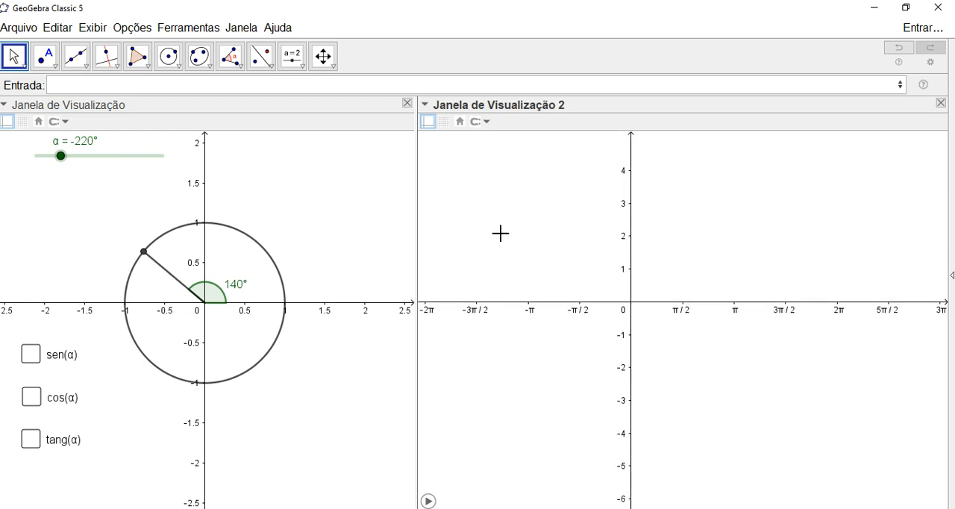
scroll(532, 311, "up", 1)
left_click_drag(542, 350, 586, 372)
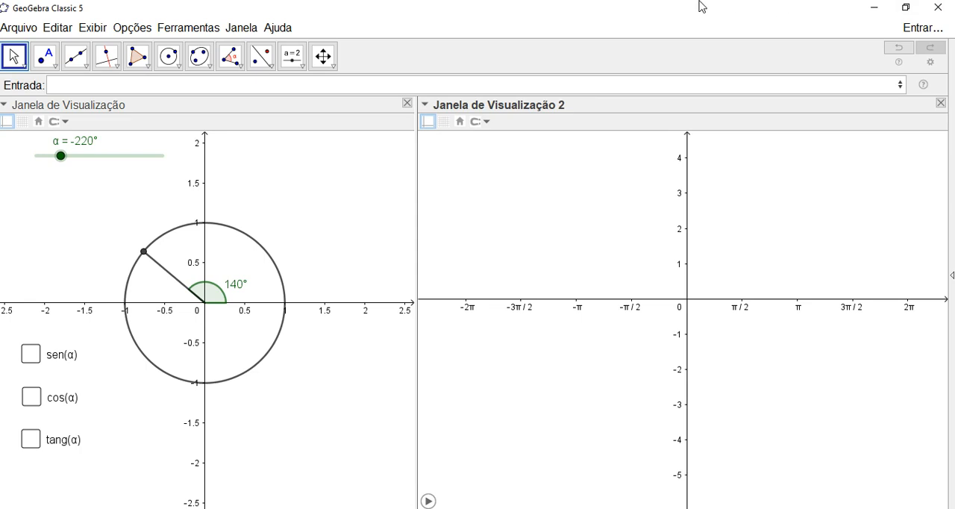
left_click(30, 355)
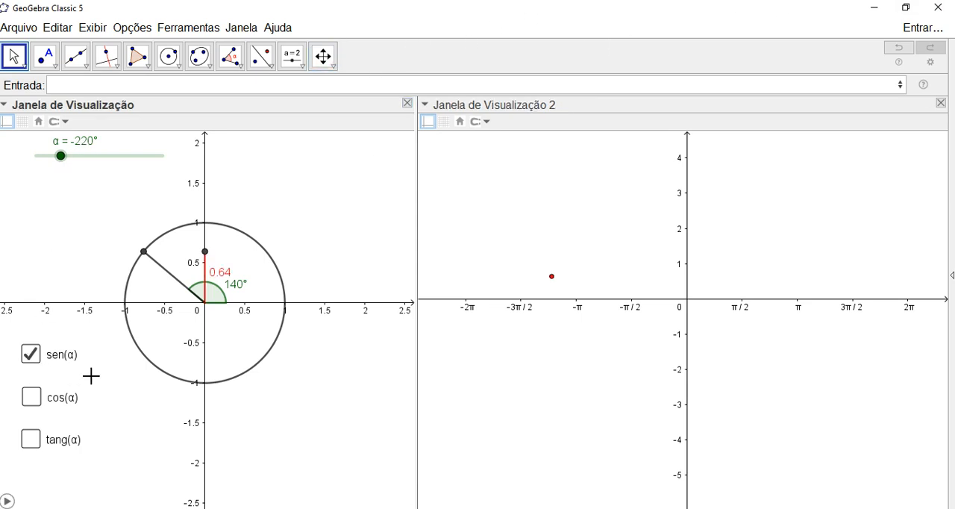
left_click(8, 502)
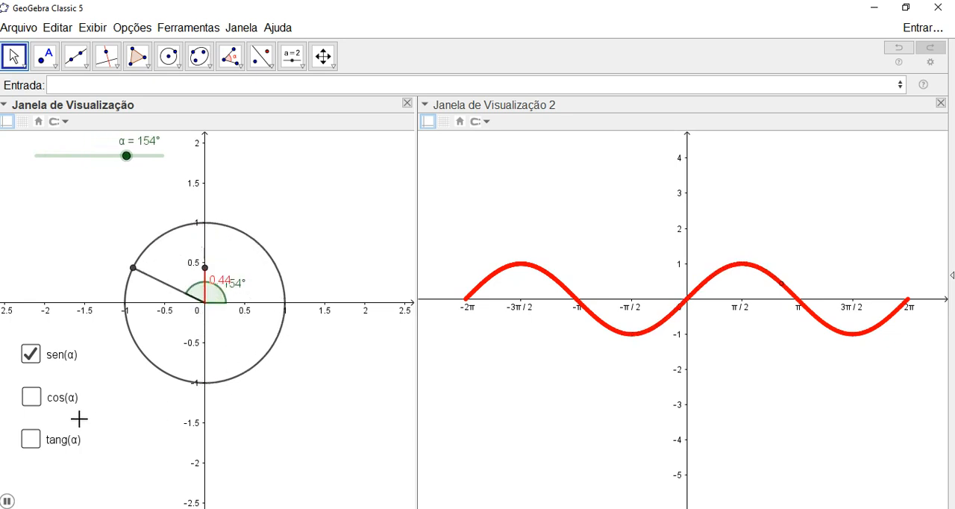
- Turn off sen(α) and turn on cos(α) to trace the cosine curve in the second graphics view
left_click(31, 356)
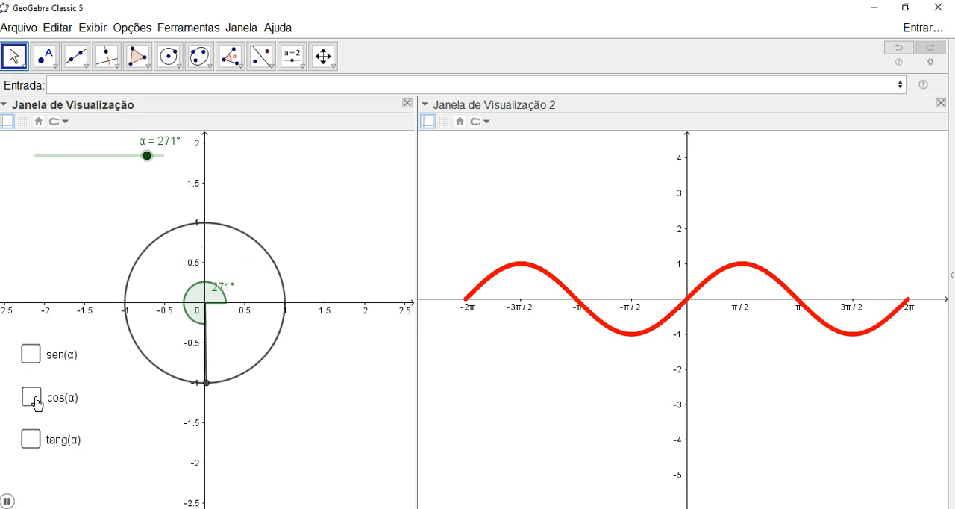
left_click(33, 398)
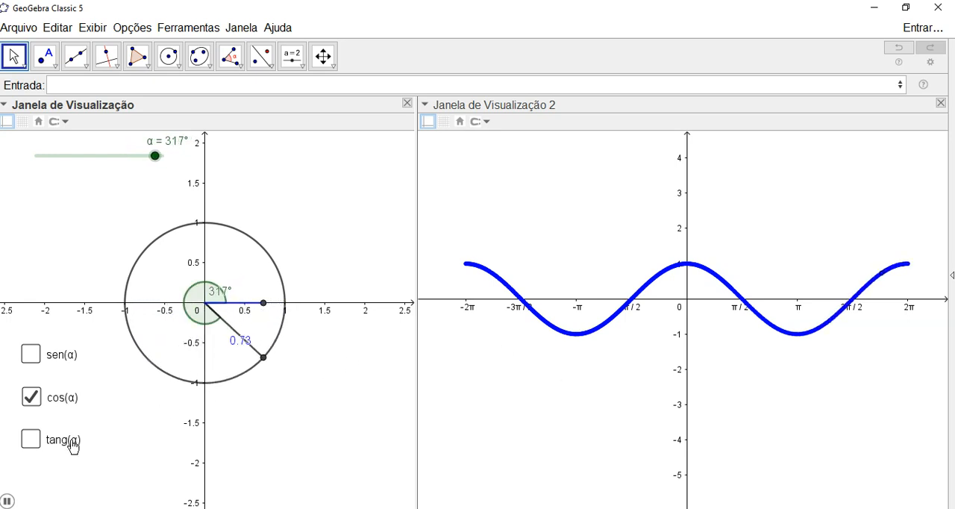
- Replace cos(α) with tang(α) and clear the old trace so the tangent curve is traced in the second graphics view
left_click(33, 397)
left_click(31, 440)
scroll(642, 408, "up", 1)
scroll(642, 407, "down", 1)
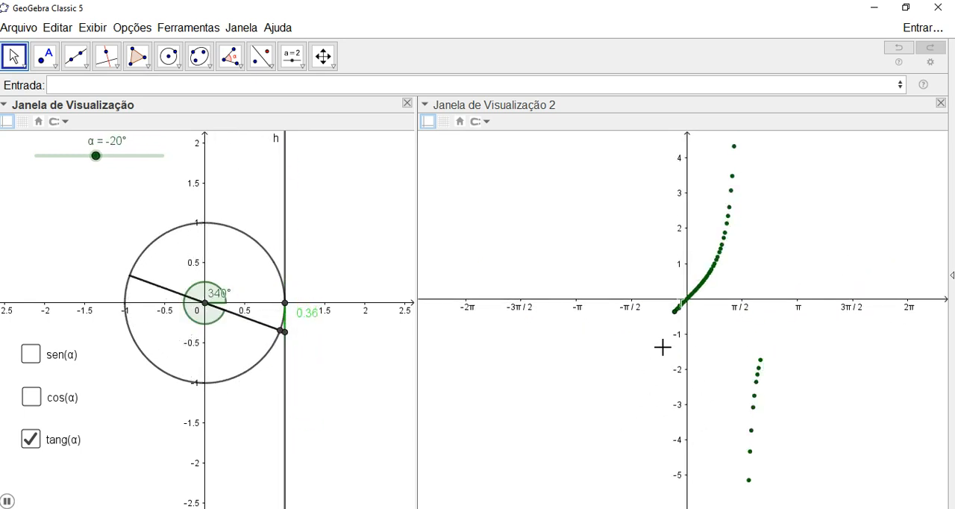
left_click_drag(610, 362, 584, 369)
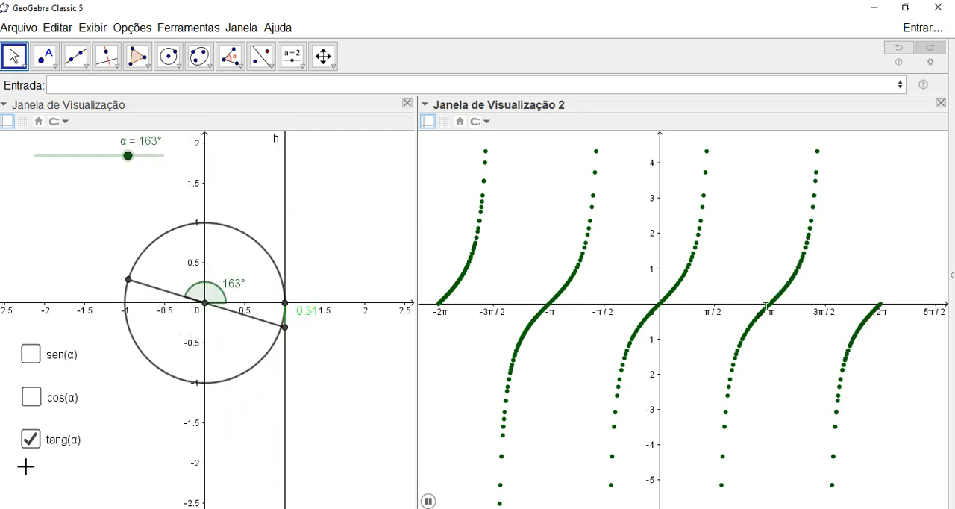
- Switch tang(α) off and back on, and pause the animation of slider α
left_click(31, 440)
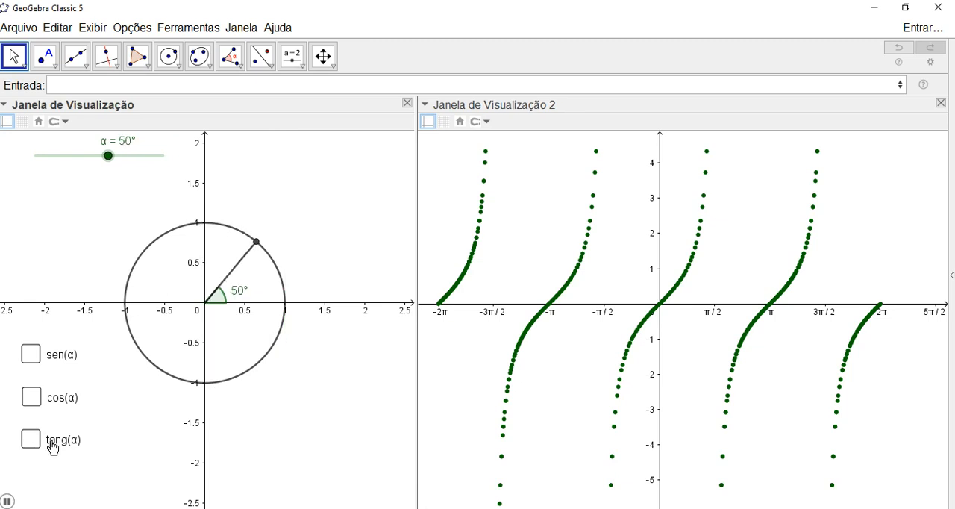
left_click(33, 445)
left_click(8, 502)
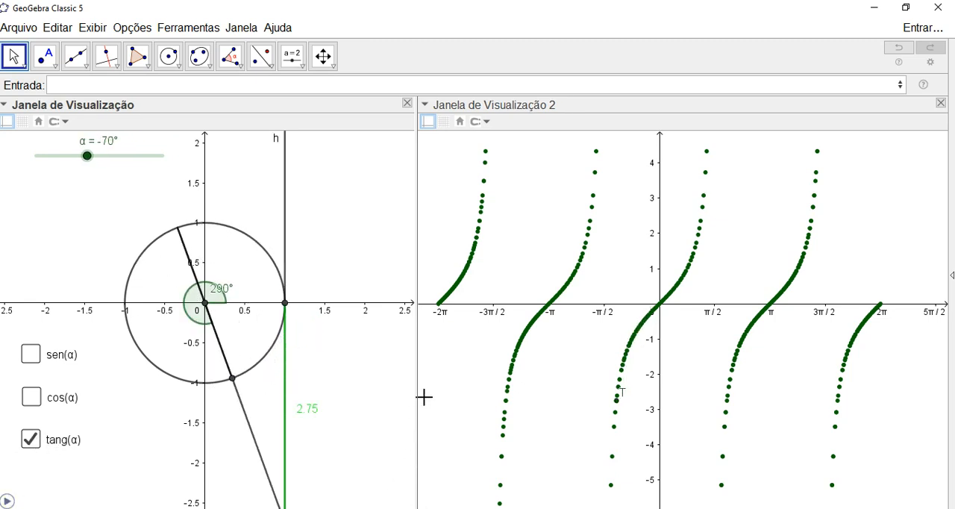